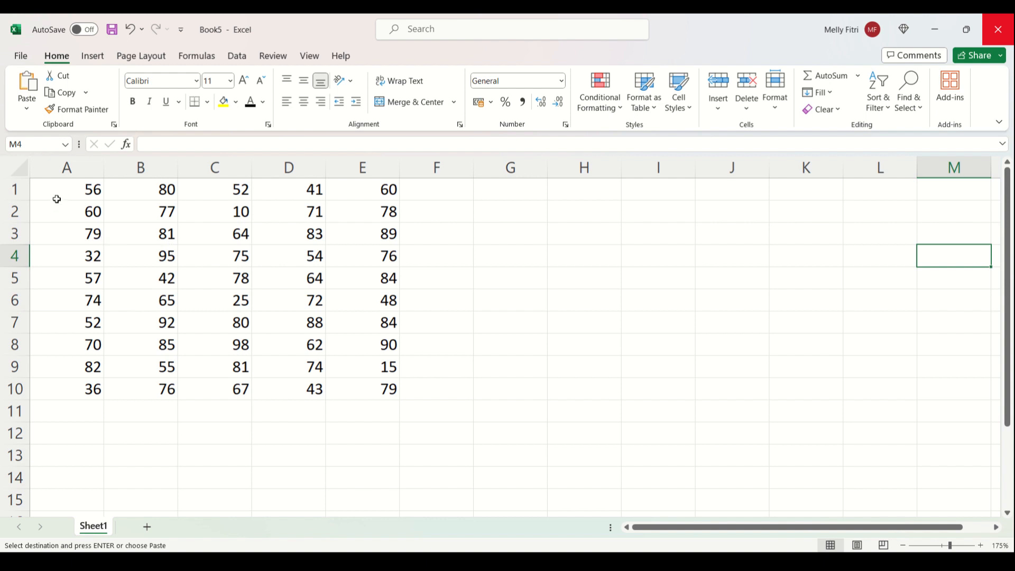
{"action": "left_click_drag", "start_coordinate": [54, 197], "coordinate": [371, 392]}
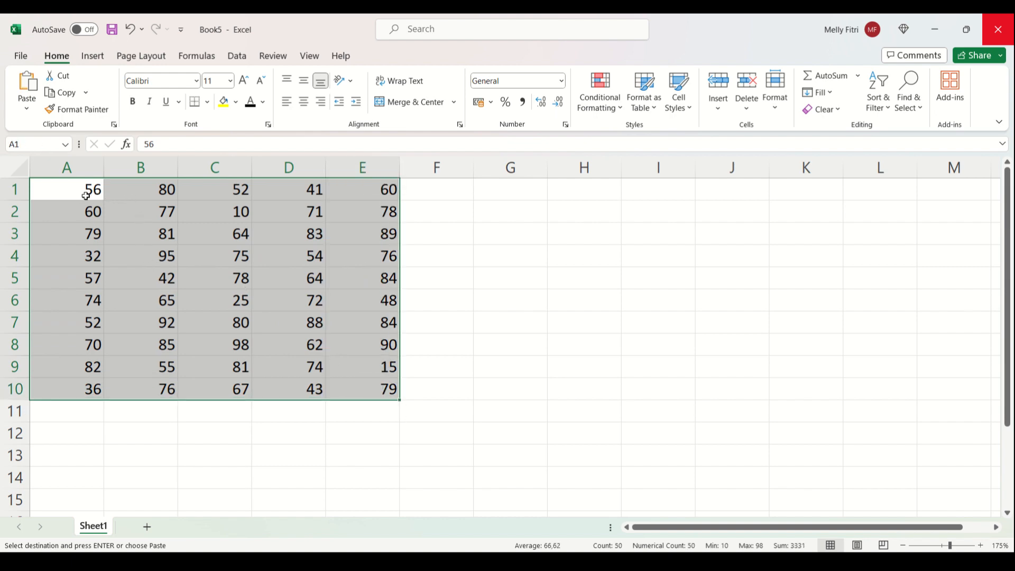
{"action": "left_click_drag", "start_coordinate": [85, 192], "coordinate": [359, 387]}
Enter the headings "Batas Atas" in cell A12 and "Batas bawah" in cell B12.
{"action": "left_click", "coordinate": [136, 434]}
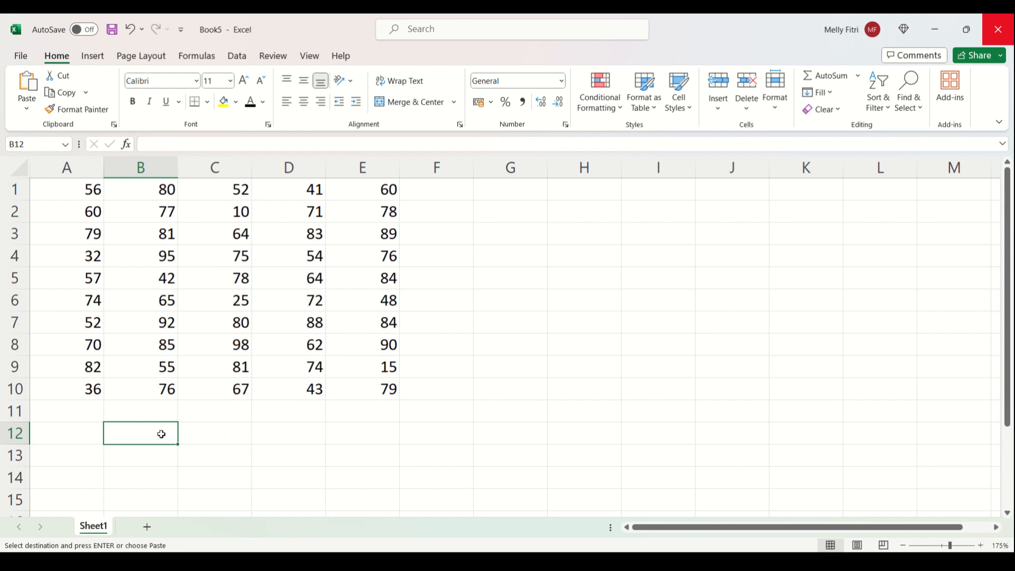
{"action": "key", "text": "Left"}
{"action": "type", "text": "Bata"}
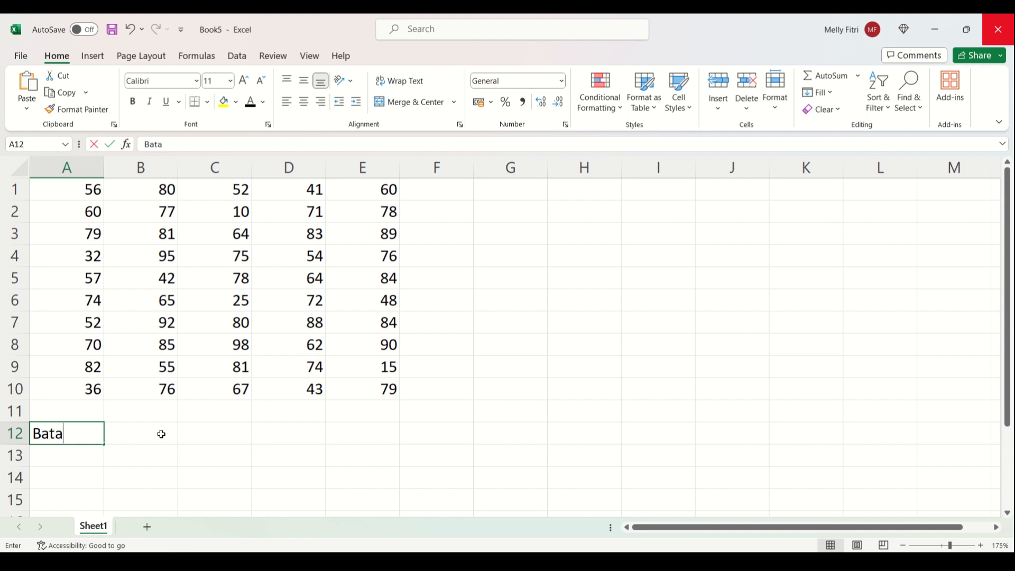
{"action": "type", "text": "s Atas"}
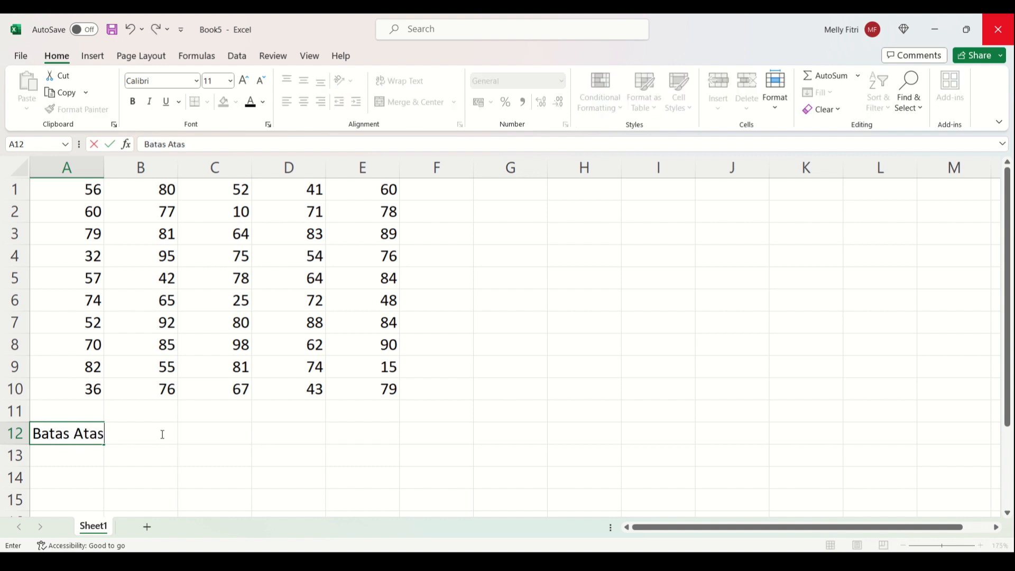
{"action": "key", "text": "Right"}
{"action": "type", "text": "Batas b"}
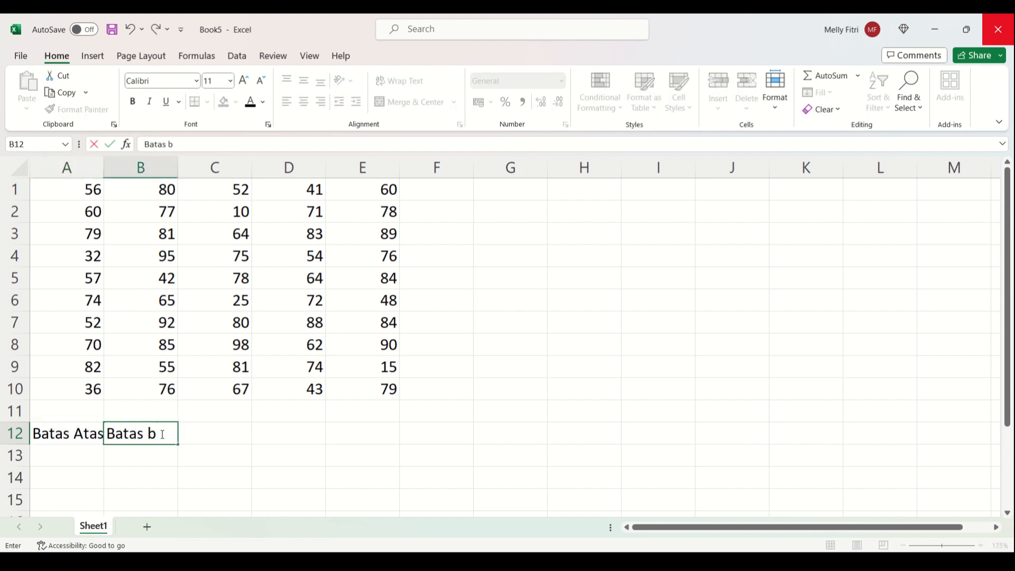
{"action": "type", "text": "awah"}
Move the headings "Batas Atas" and "Batas bawah" one column over, into cells B12 and C12.
{"action": "key", "text": "Left"}
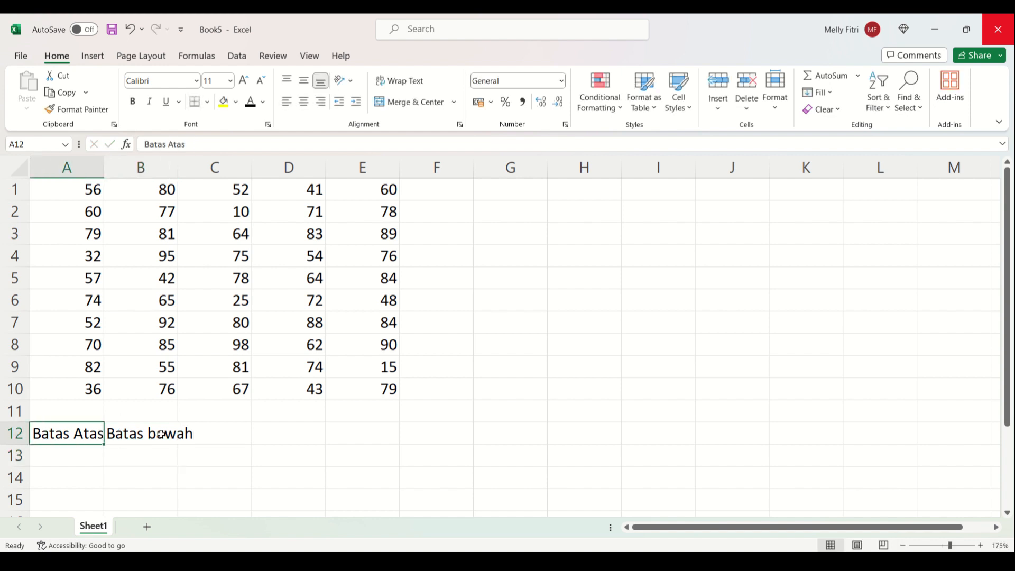
{"action": "key", "text": "shift+Right"}
{"action": "key", "text": "ctrl+x"}
{"action": "key", "text": "Right"}
{"action": "key", "text": "ctrl+v"}
{"action": "key", "text": "Left"}
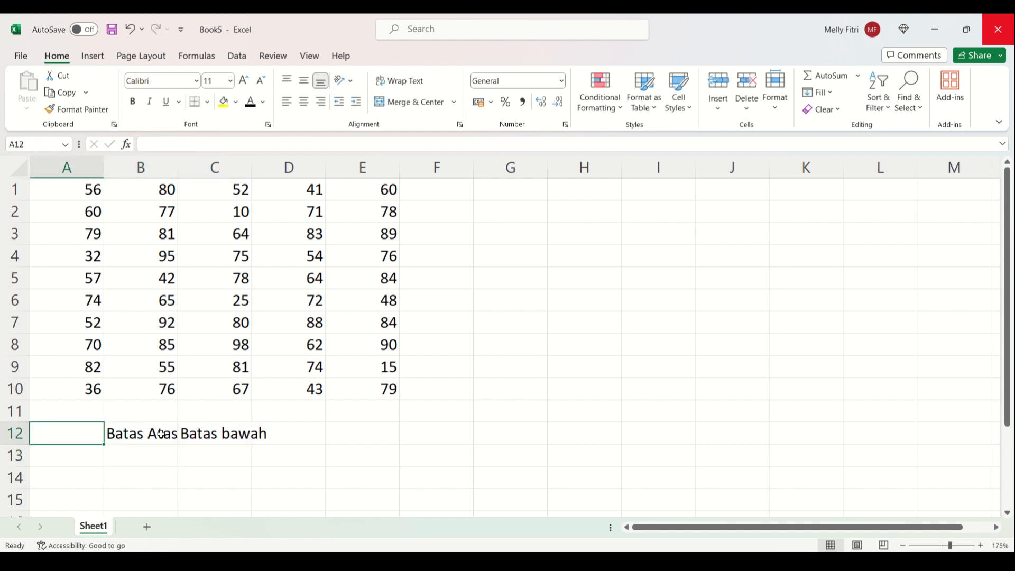
{"action": "type", "text": "Banyak kel"}
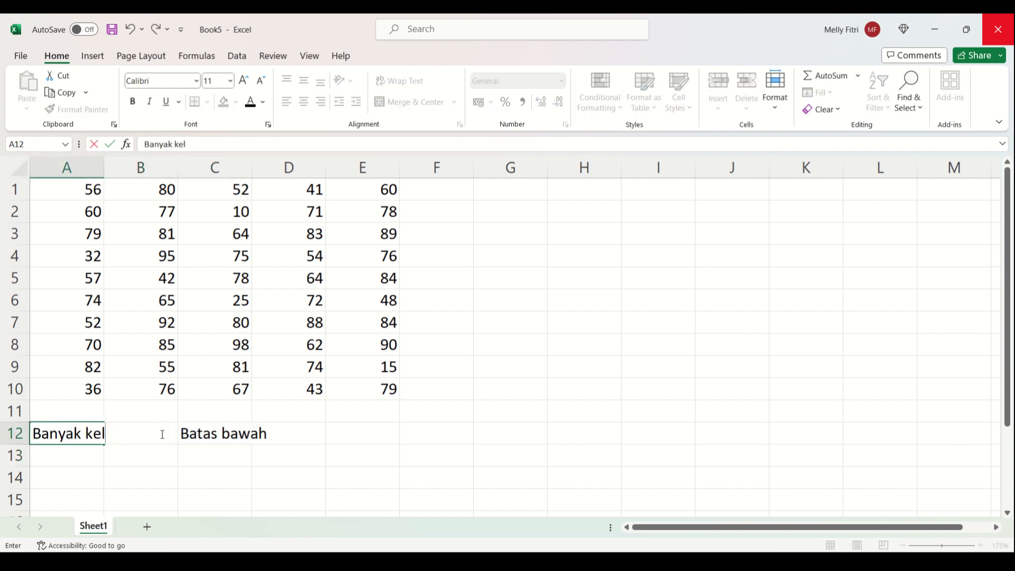
{"action": "key", "text": "Right"}
{"action": "key", "text": "Right"}
{"action": "key", "text": "Right"}
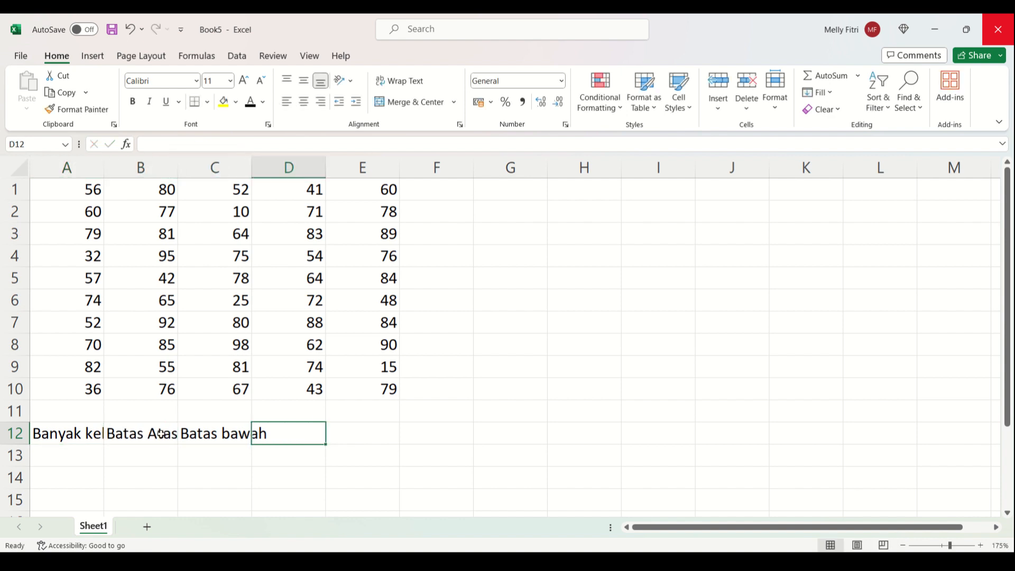
Enter "Nomo Kelas" as the first column heading of the table, in cell A12.
{"action": "key", "text": "Left"}
{"action": "key", "text": "Left"}
{"action": "key", "text": "Left"}
{"action": "type", "text": "Nomo"}
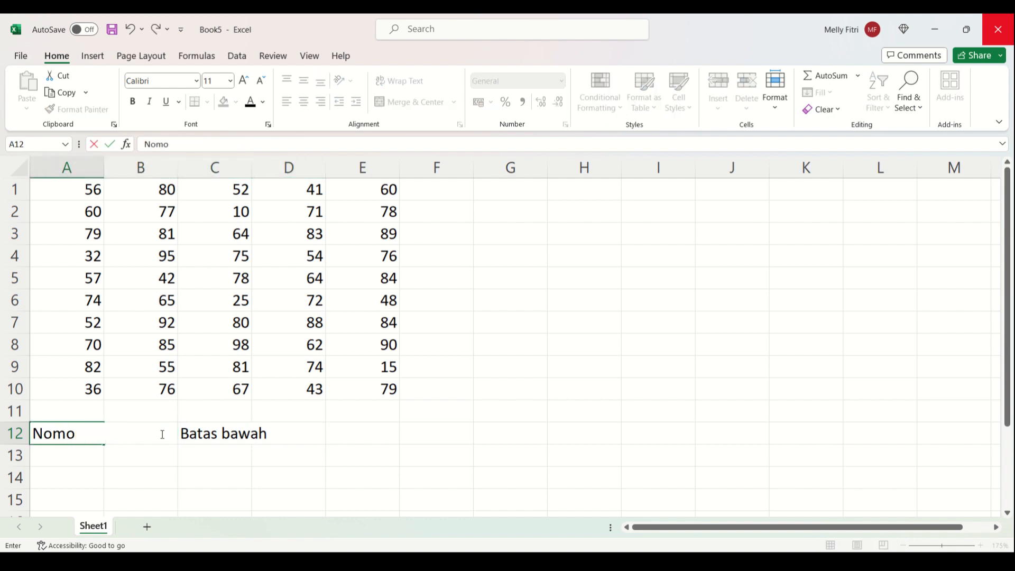
{"action": "type", "text": " Kelas"}
{"action": "key", "text": "Right"}
Add the headings "Frekuensi" in cell D12 and "Nilai tengah (Xi)" in cell E12.
{"action": "key", "text": "Right"}
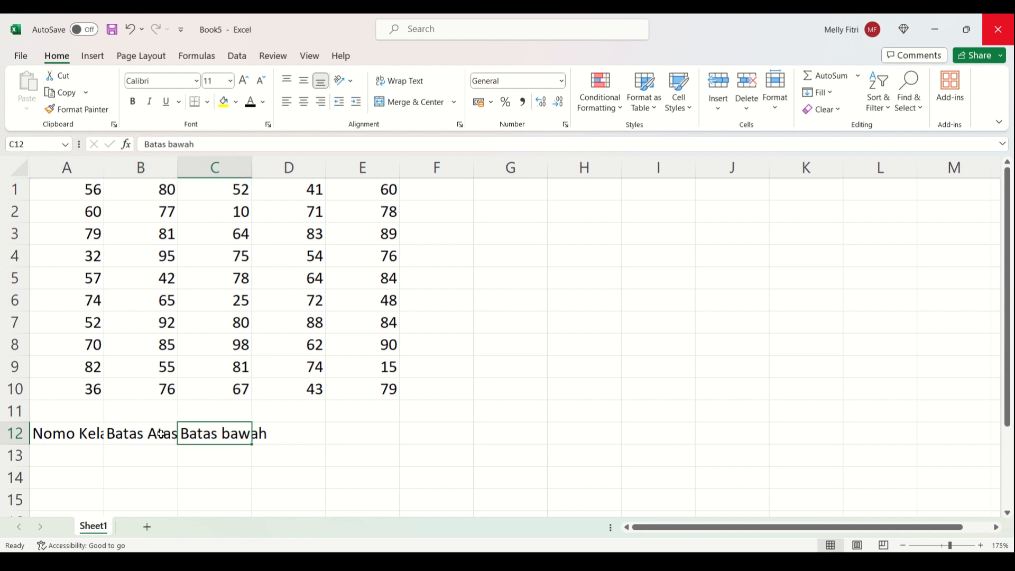
{"action": "key", "text": "Right"}
{"action": "type", "text": "Fre"}
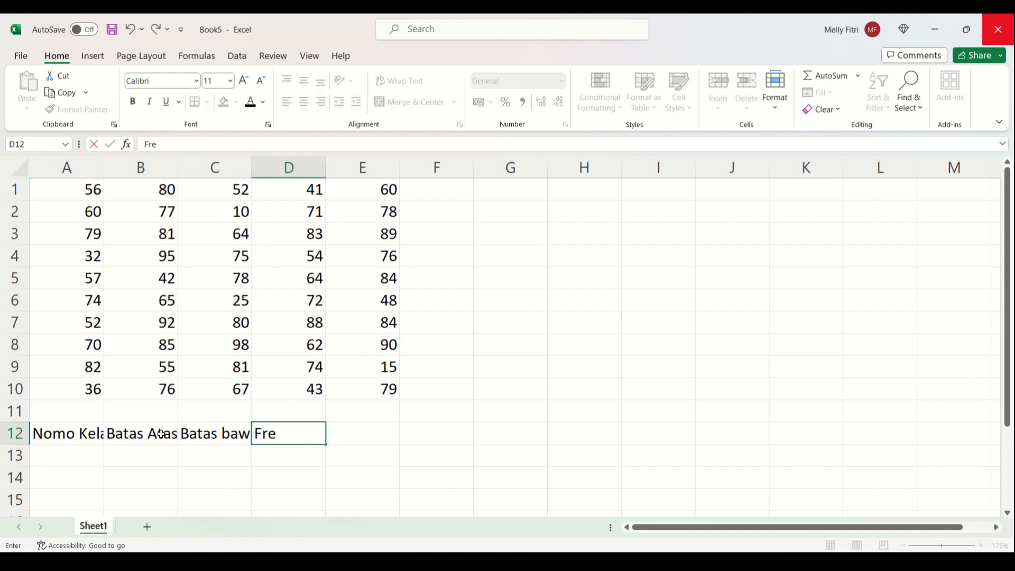
{"action": "type", "text": "kuensi"}
{"action": "key", "text": "Right"}
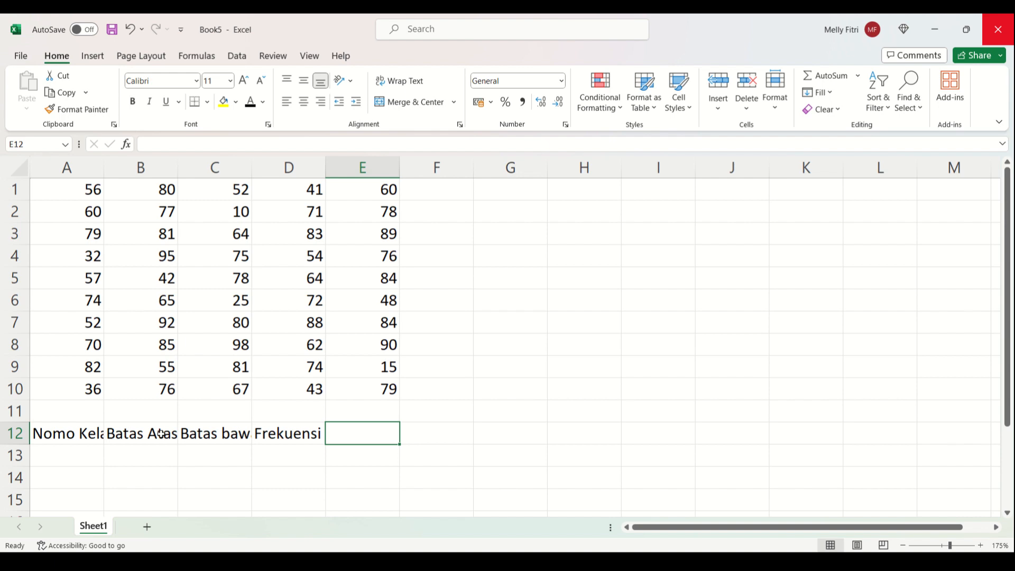
{"action": "type", "text": "Ni"}
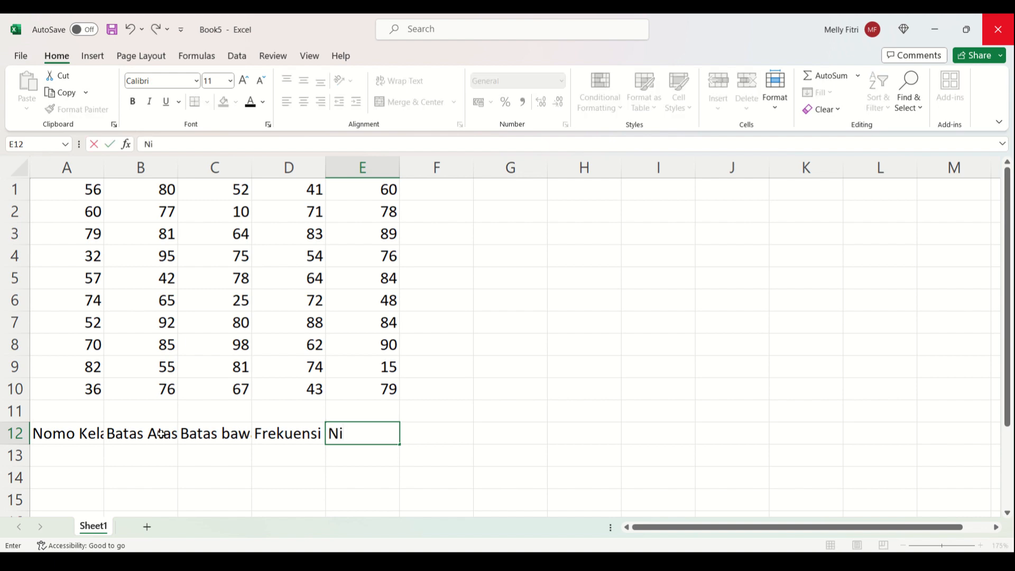
{"action": "type", "text": "lai tengah"}
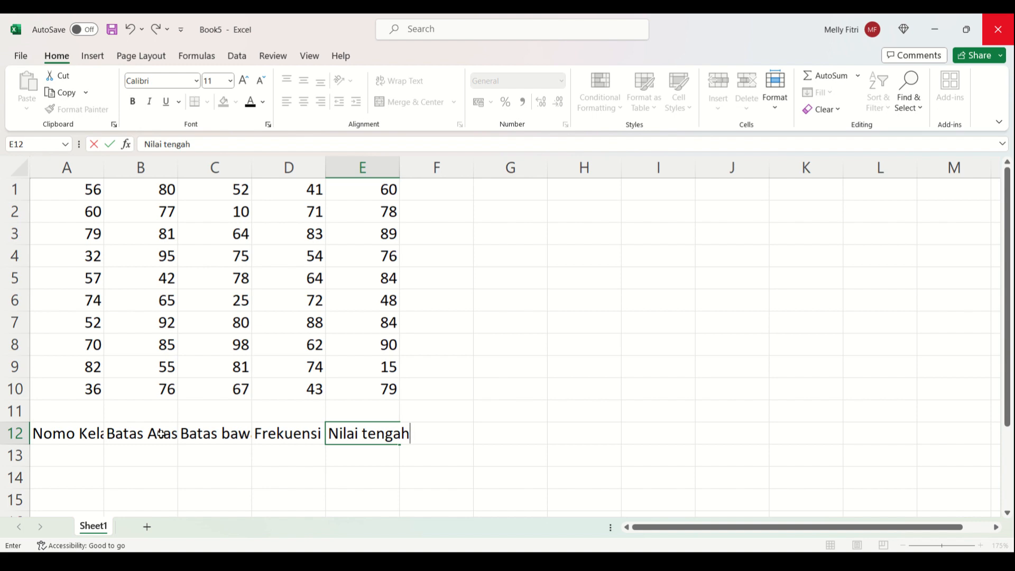
{"action": "type", "text": " (Xi)"}
{"action": "key", "text": "Tab"}
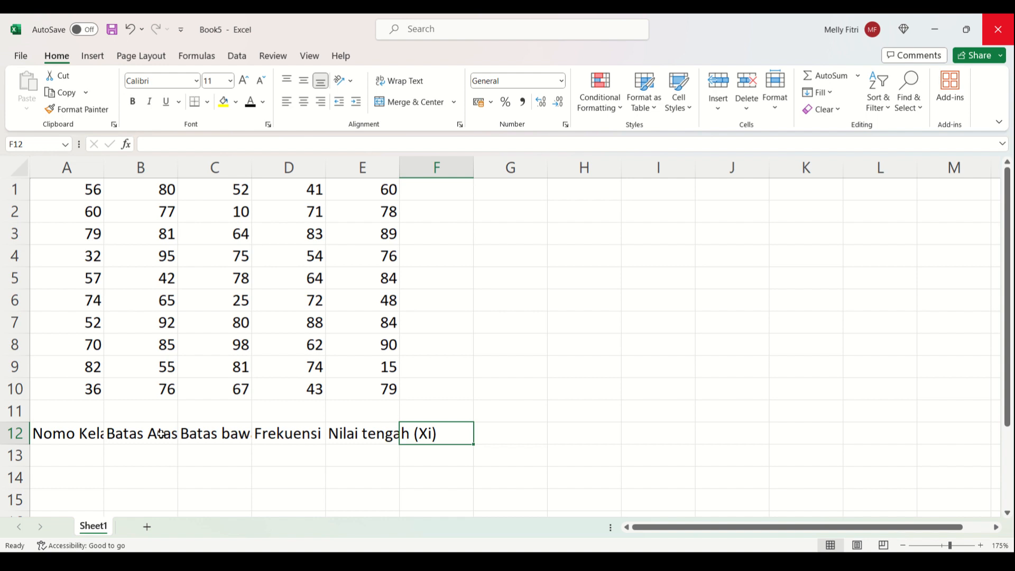
Add the headings "Tepi Bawah Kelas" in cell F12 and "Tepi Atas Kelas" in cell G12.
{"action": "type", "text": "F"}
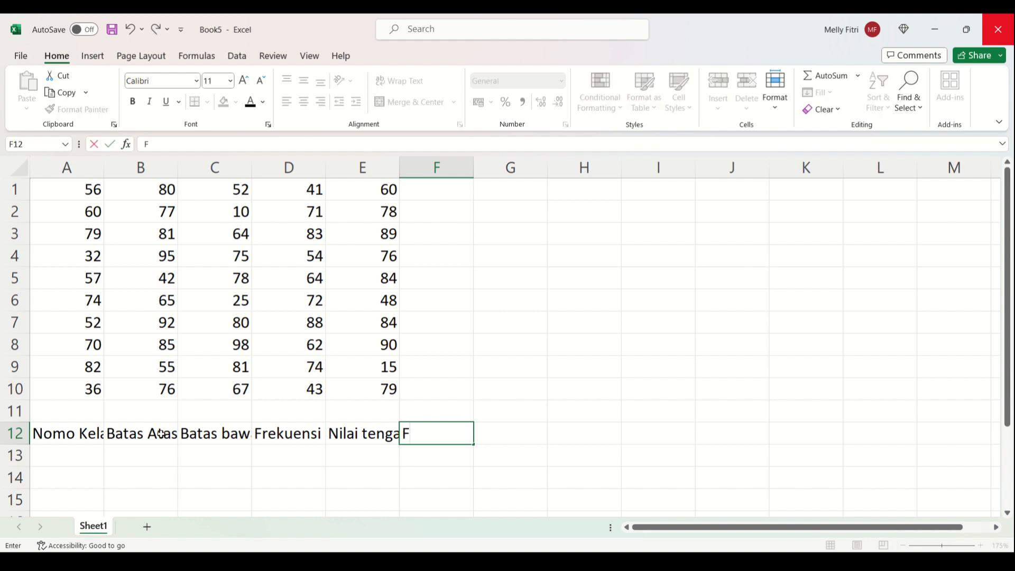
{"action": "key", "text": "BackSpace"}
{"action": "type", "text": "Tepi Ba"}
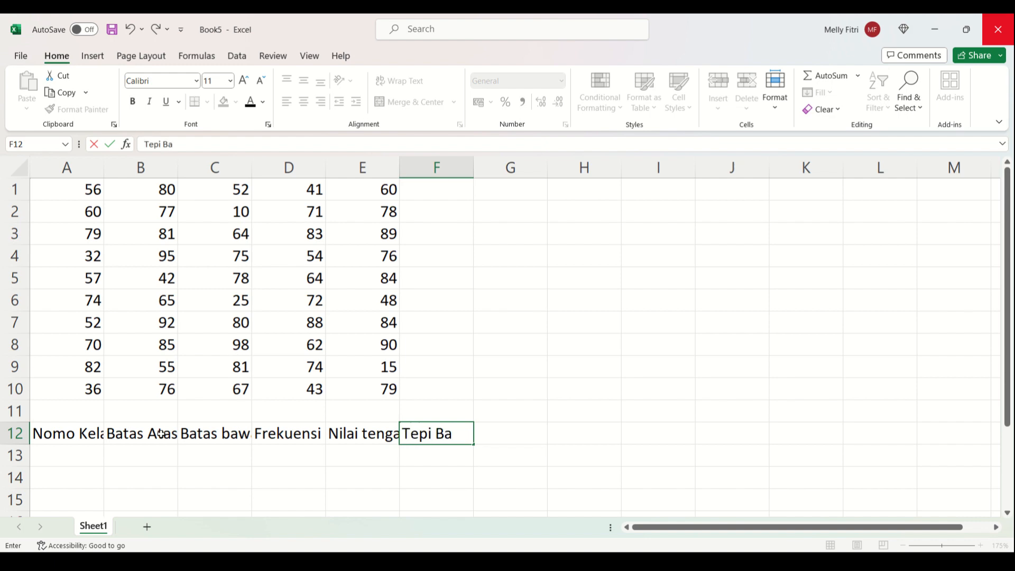
{"action": "type", "text": "wah Kelas"}
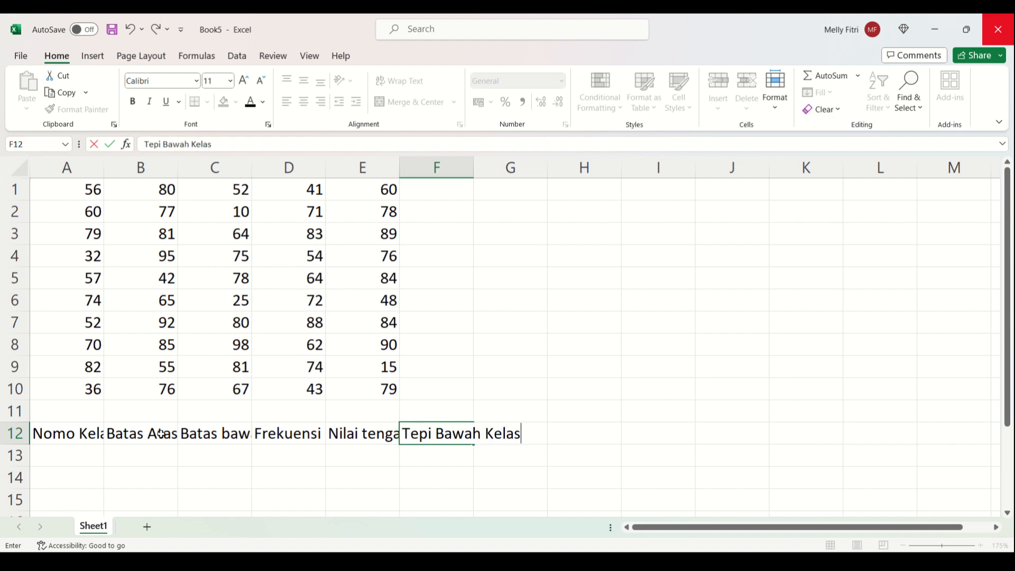
{"action": "key", "text": "Tab"}
{"action": "type", "text": "Tep"}
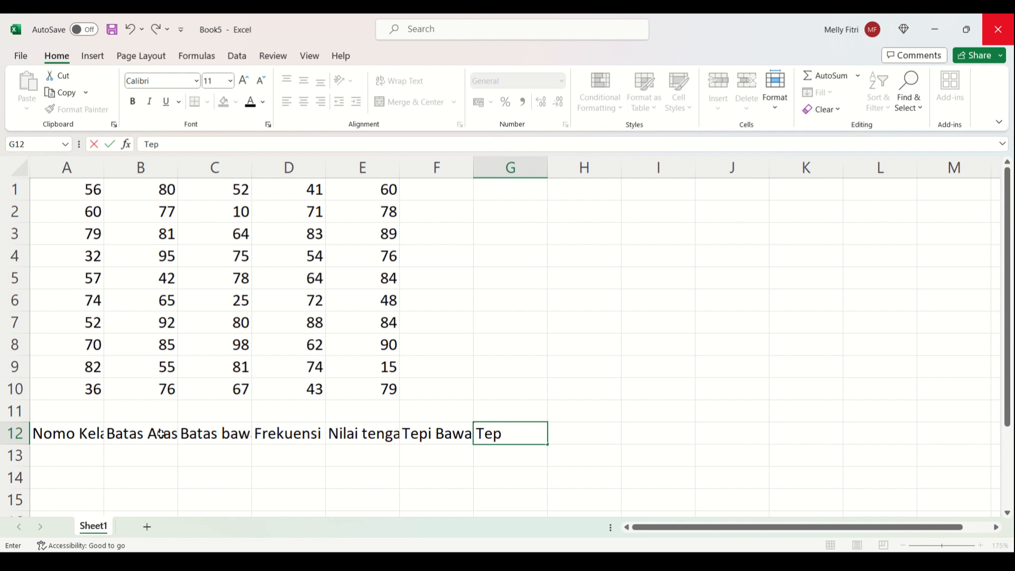
{"action": "type", "text": "i Atas Kelas"}
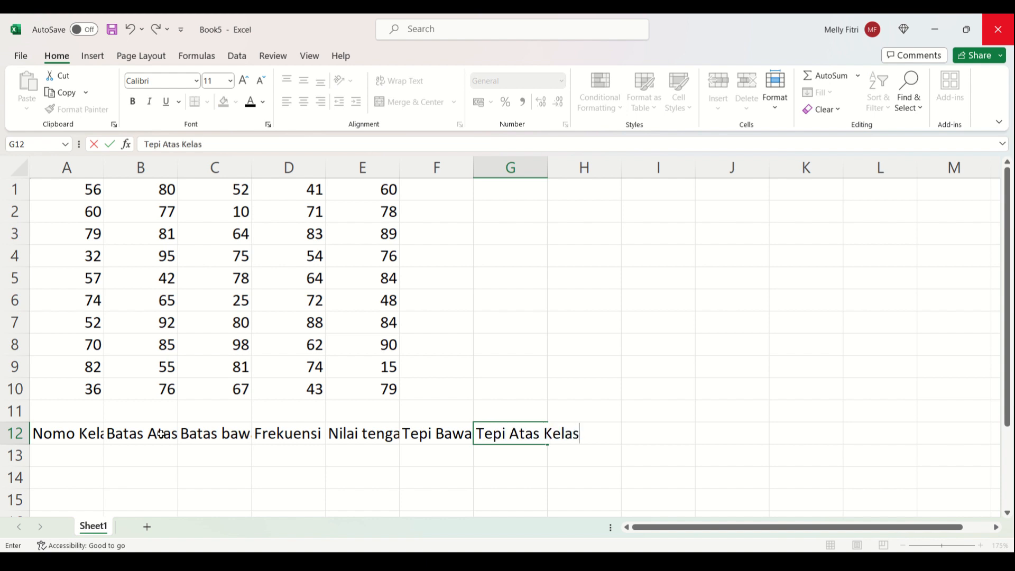
{"action": "key", "text": "Tab"}
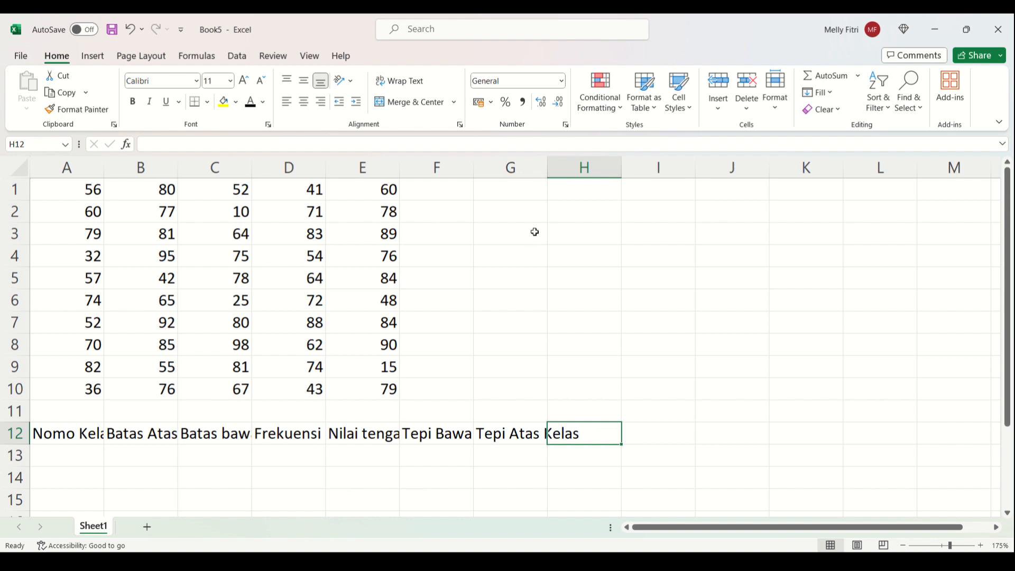
Enter the label "Banyak data (n)" in cell G1, beside the data block.
{"action": "left_click", "coordinate": [518, 196]}
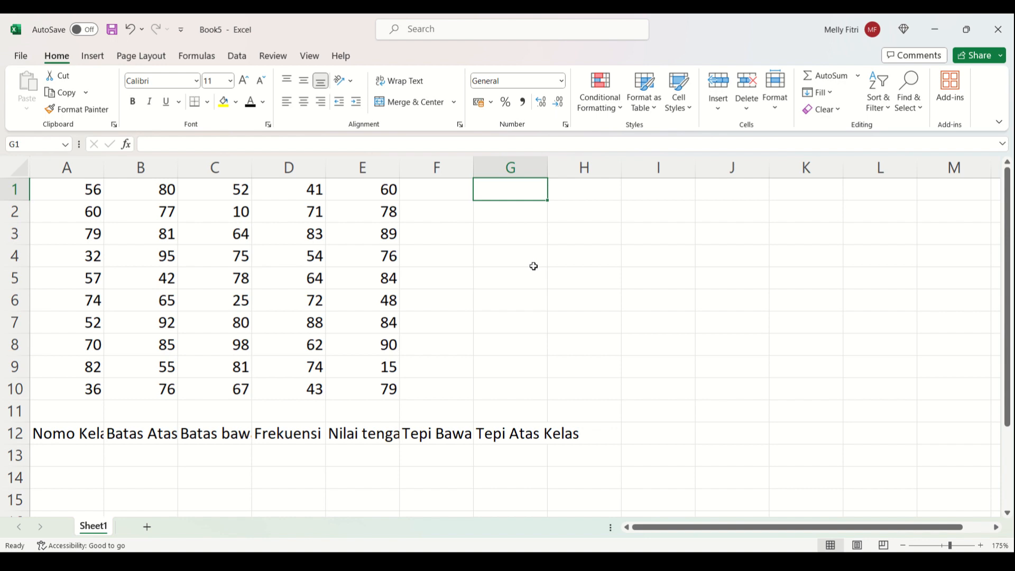
{"action": "type", "text": "n"}
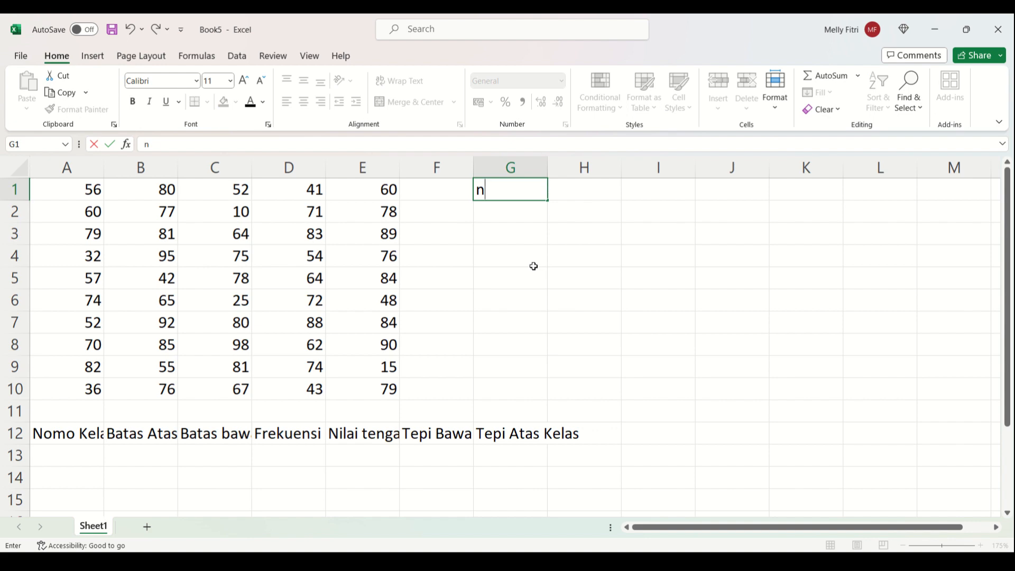
{"action": "key", "text": "BackSpace"}
{"action": "type", "text": "Banyak data (n"}
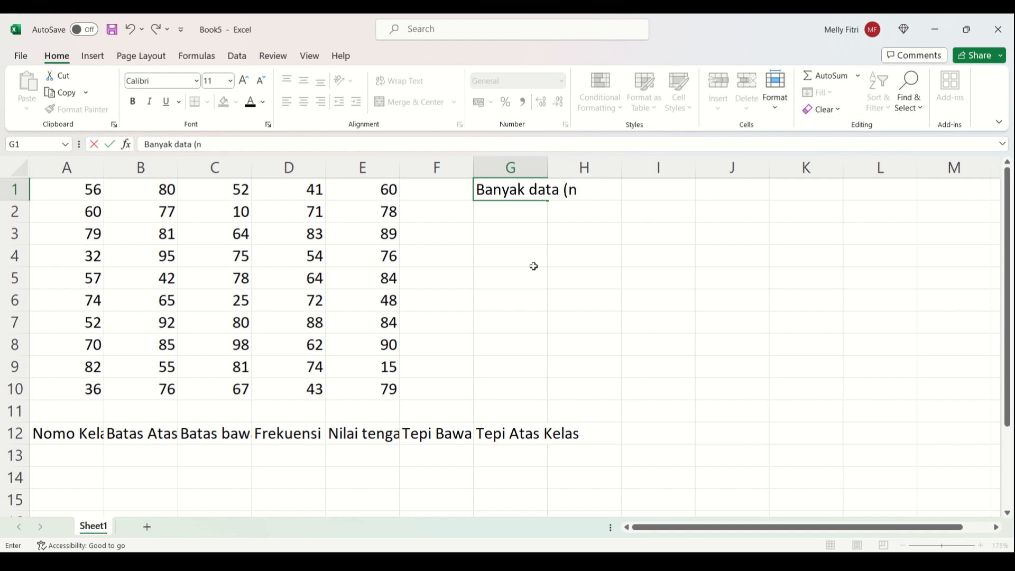
{"action": "type", "text": ")"}
{"action": "key", "text": "Return"}
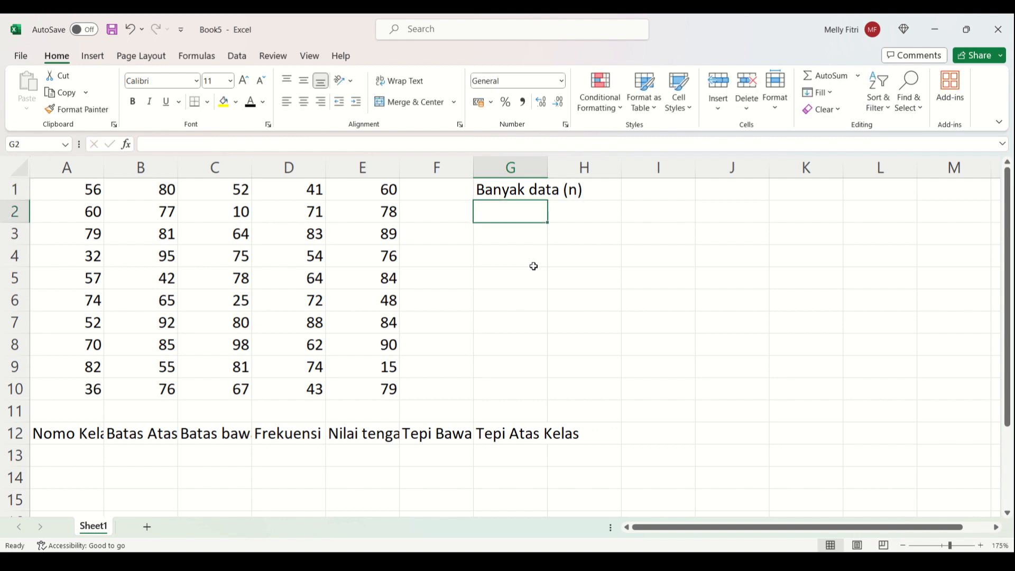
Enter the labels "Nilai tertinggi (Xmax)" in cell G2 and "Nilai terendah (Xmin)" in cell G3.
{"action": "type", "text": "Nilai tert"}
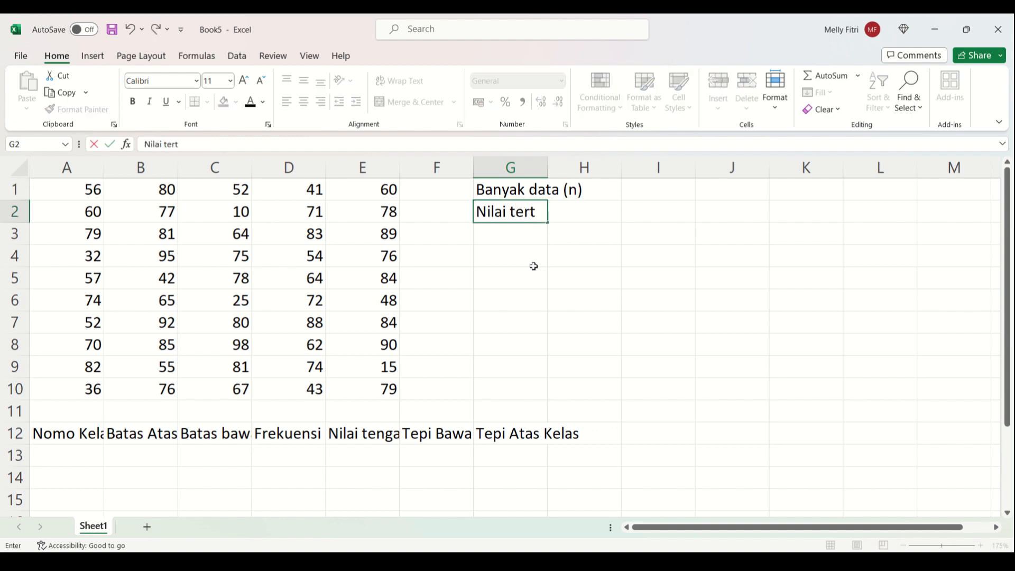
{"action": "type", "text": "inggi (Xmax)"}
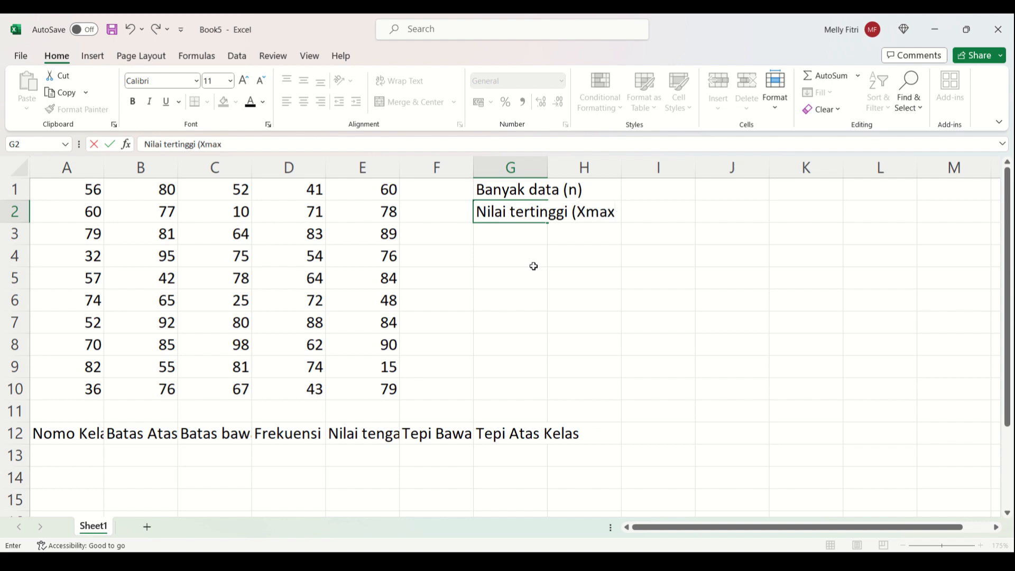
{"action": "key", "text": "Return"}
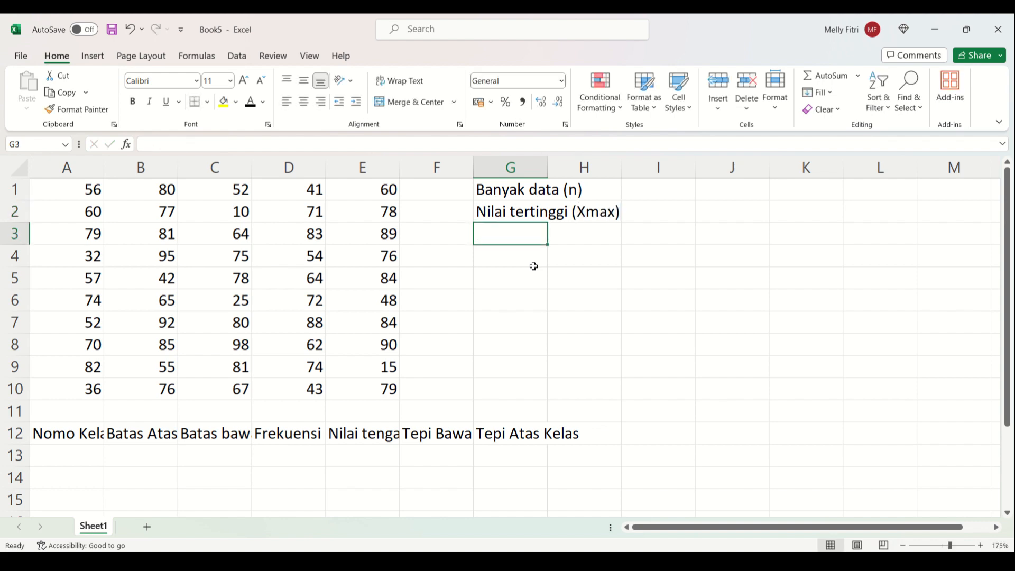
{"action": "type", "text": "Nilai terende"}
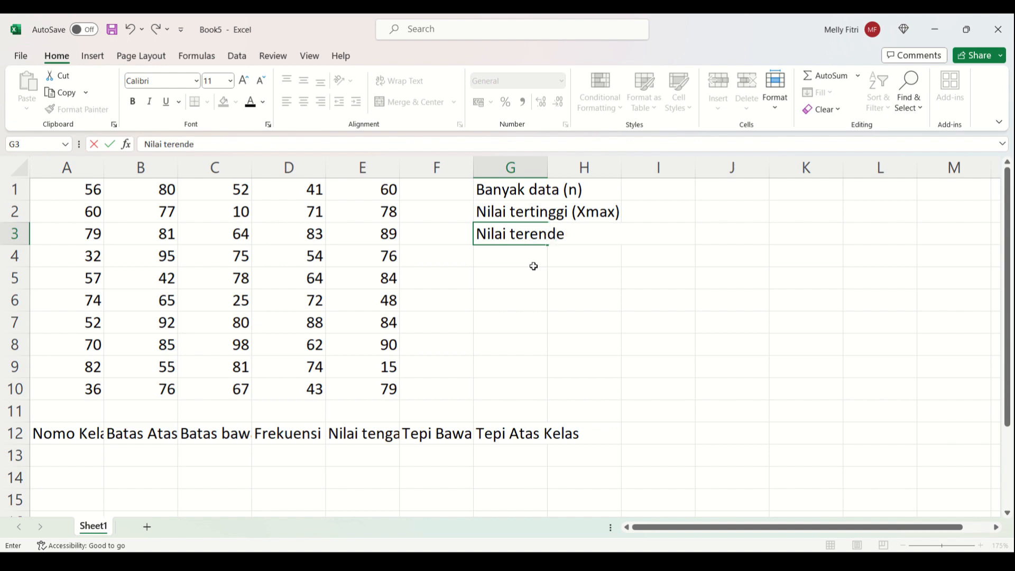
{"action": "key", "text": "BackSpace"}
{"action": "type", "text": "ah (Xmin)"}
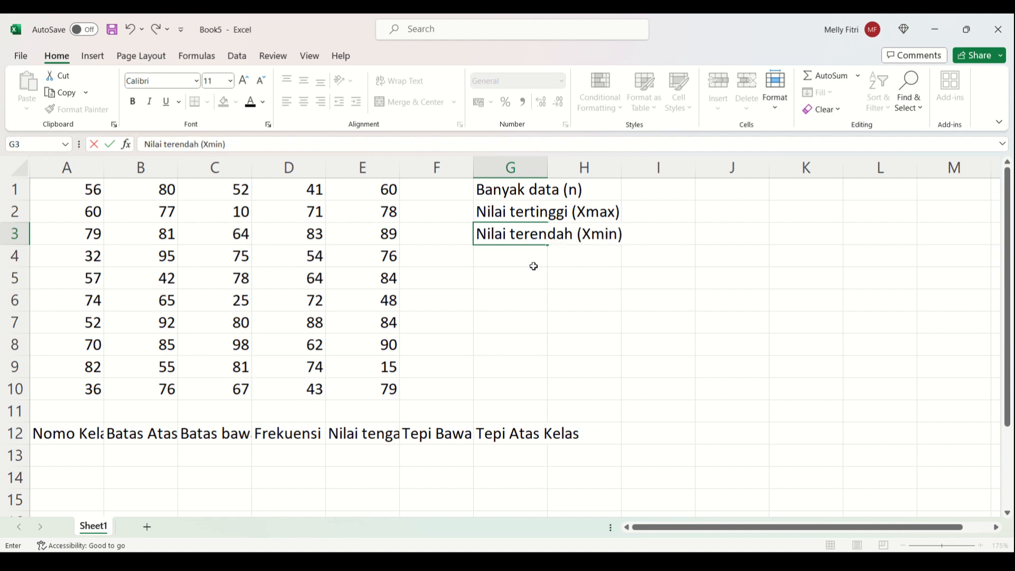
{"action": "key", "text": "Return"}
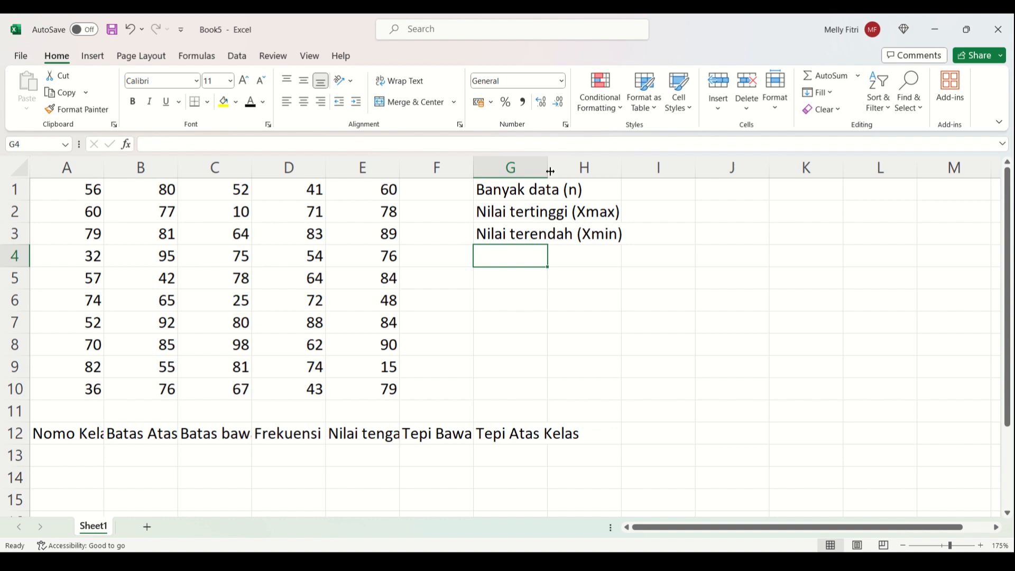
Count the values in A1:E10 with a COUNT formula in cell I1.
{"action": "left_click", "coordinate": [632, 193]}
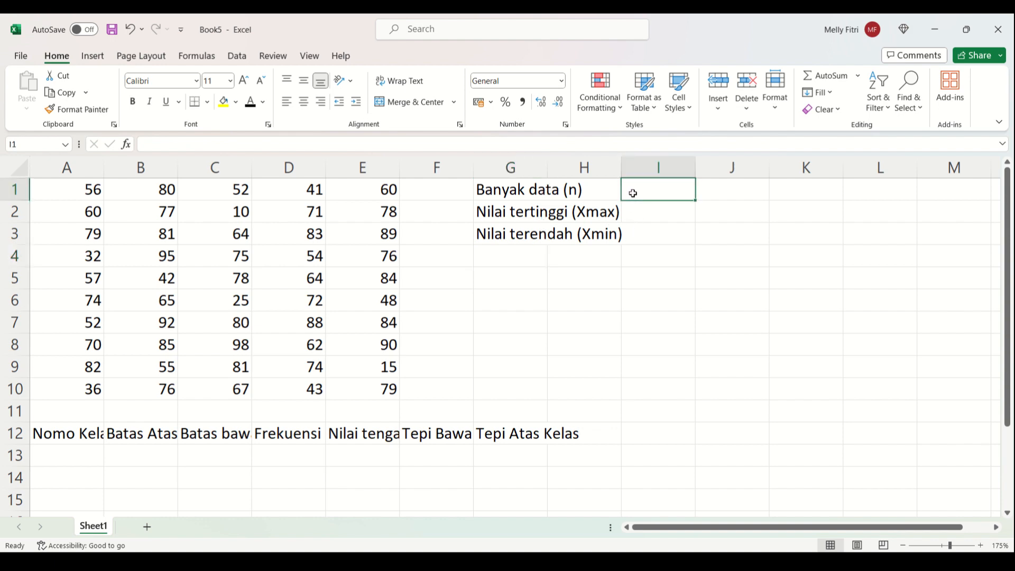
{"action": "type", "text": "=count("}
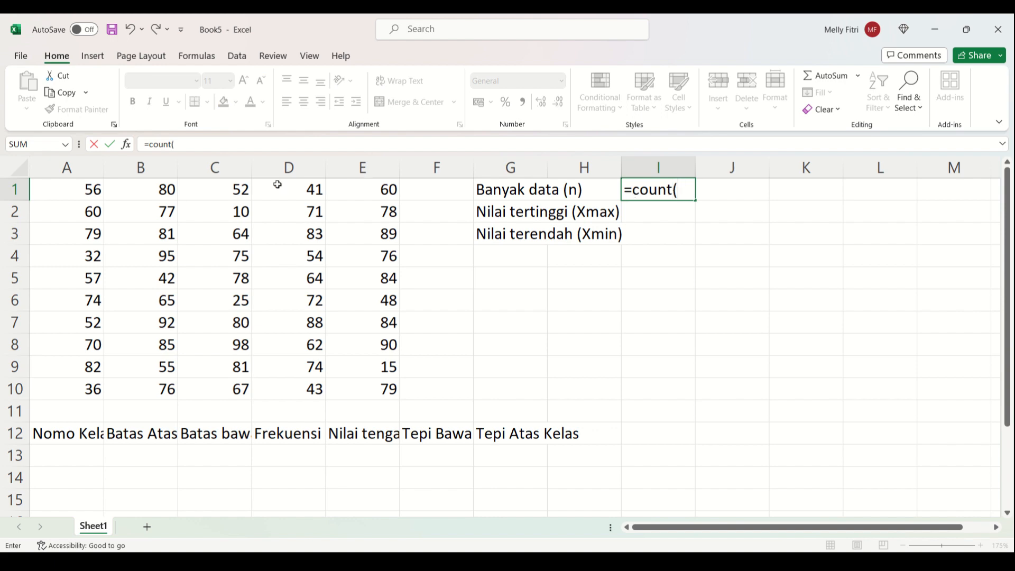
{"action": "left_click_drag", "start_coordinate": [93, 194], "coordinate": [361, 394]}
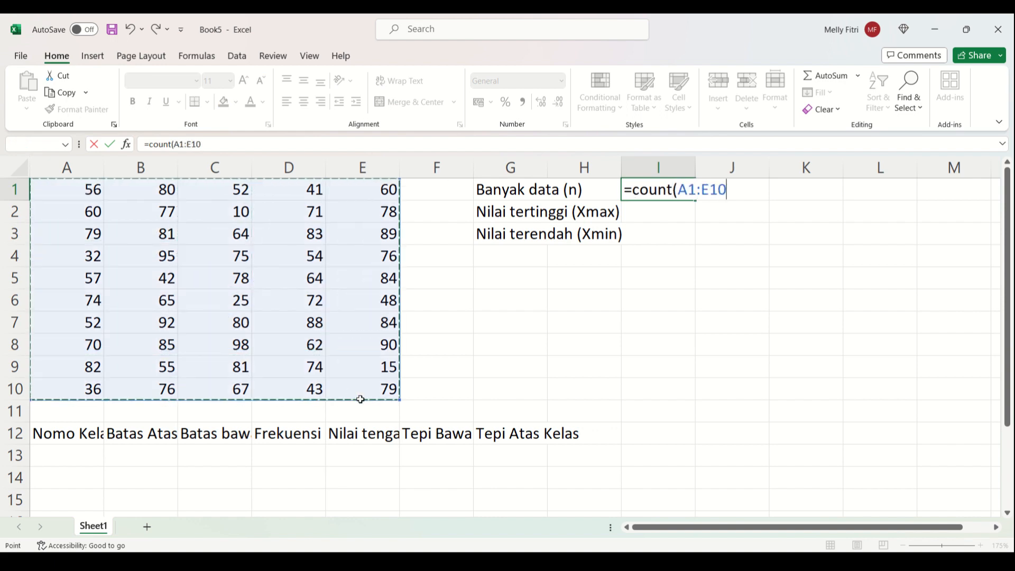
{"action": "key", "text": "Return"}
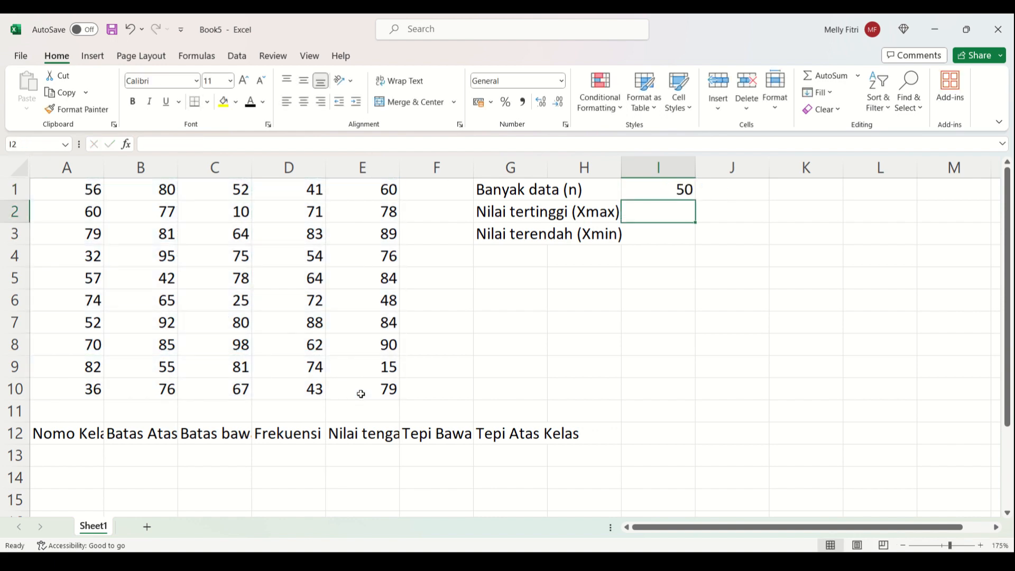
Copy the formula text COUNT(A1:E10), without the equals sign, into cell J1 beside the data count.
{"action": "double_click", "coordinate": [646, 191]}
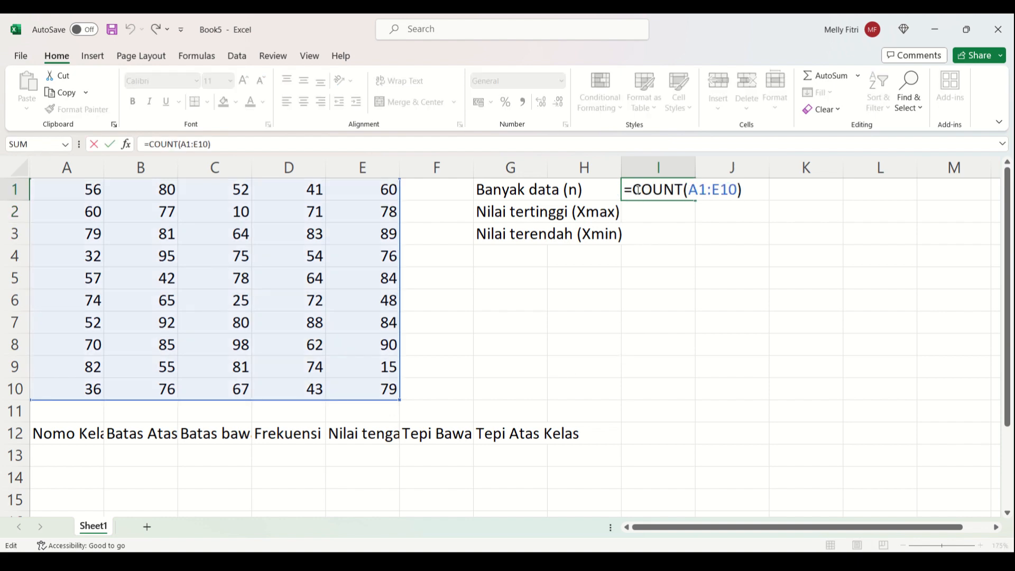
{"action": "left_click_drag", "start_coordinate": [633, 190], "coordinate": [790, 207]}
{"action": "key", "text": "ctrl+c"}
{"action": "key", "text": "Return"}
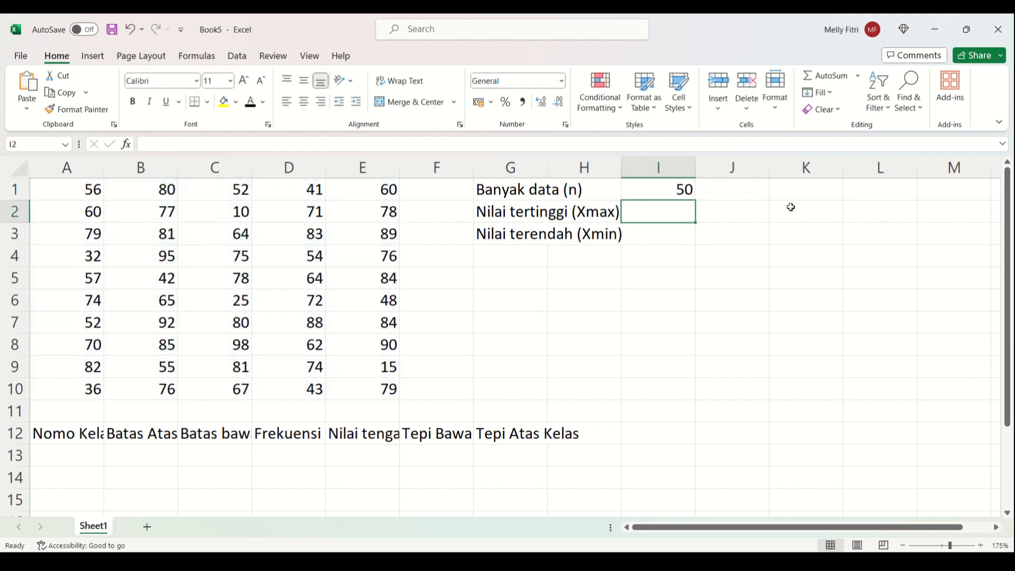
{"action": "key", "text": "Up"}
{"action": "key", "text": "Right"}
{"action": "key", "text": "ctrl+v"}
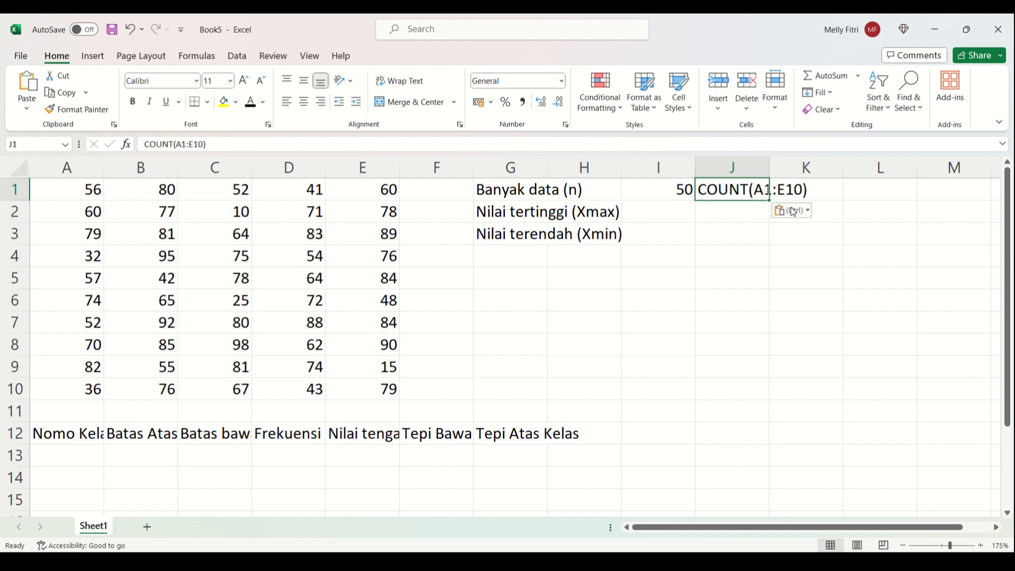
Calculate the maximum of A1:E10 in cell I2 with MAX and the minimum in cell I3 with MIN.
{"action": "left_click", "coordinate": [655, 211]}
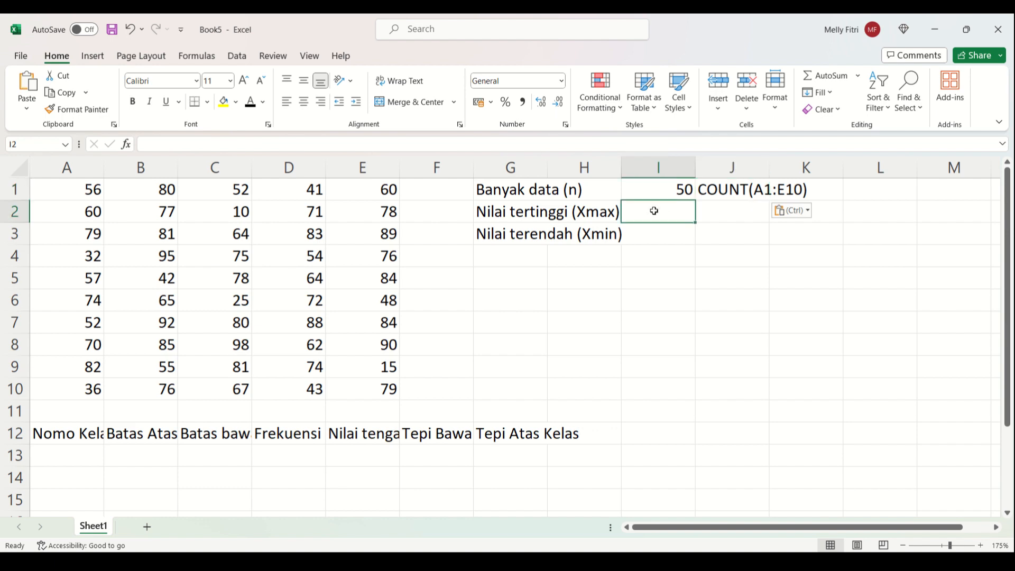
{"action": "type", "text": "=max("}
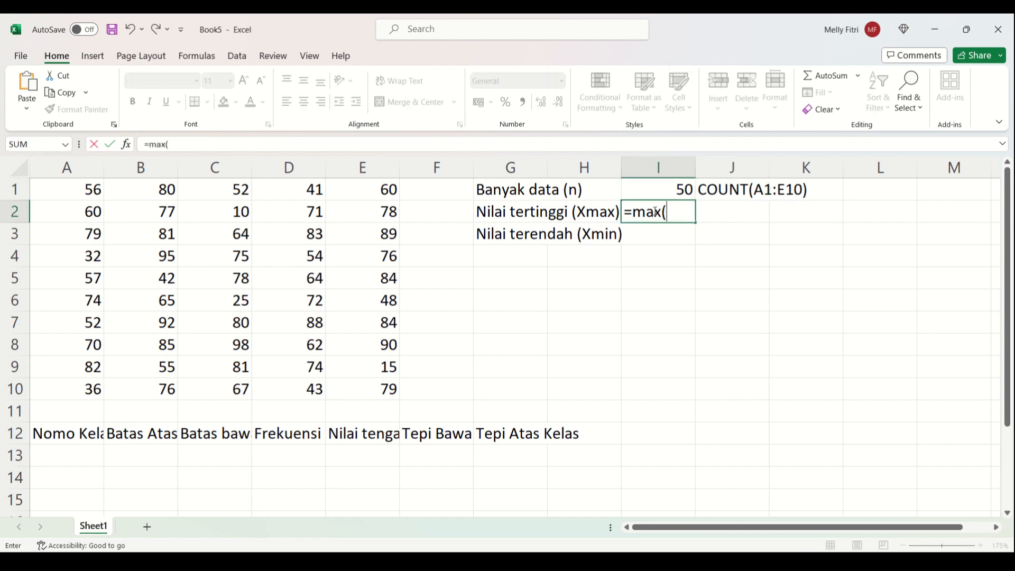
{"action": "left_click_drag", "start_coordinate": [73, 188], "coordinate": [355, 390]}
{"action": "key", "text": "Return"}
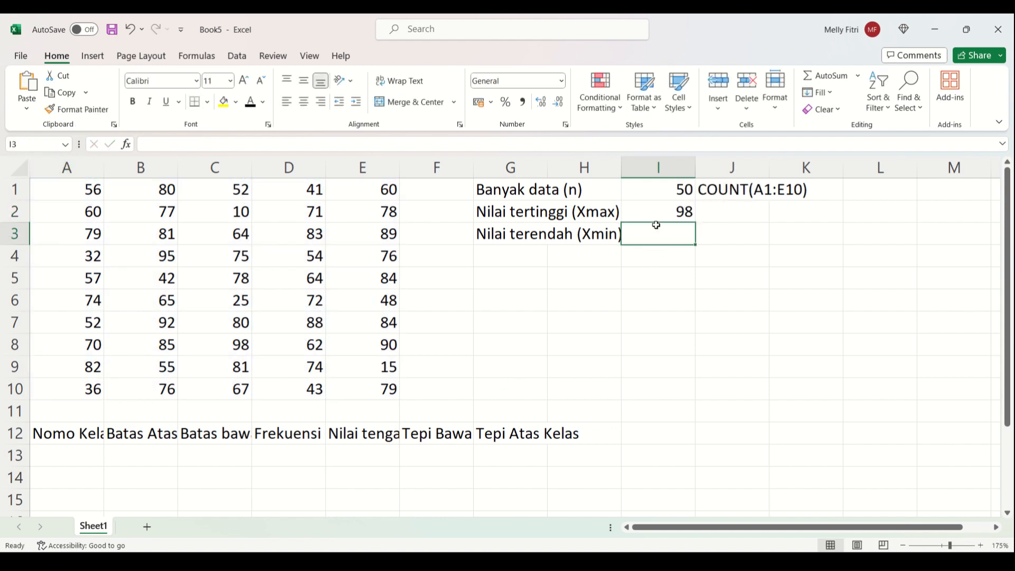
{"action": "type", "text": "=min("}
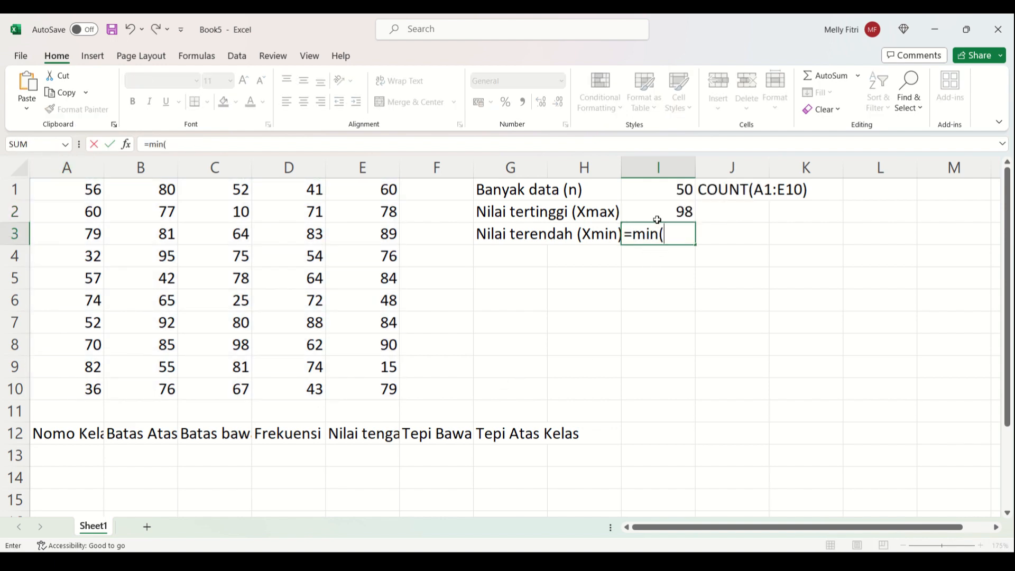
{"action": "left_click_drag", "start_coordinate": [53, 189], "coordinate": [343, 389]}
{"action": "key", "text": "Return"}
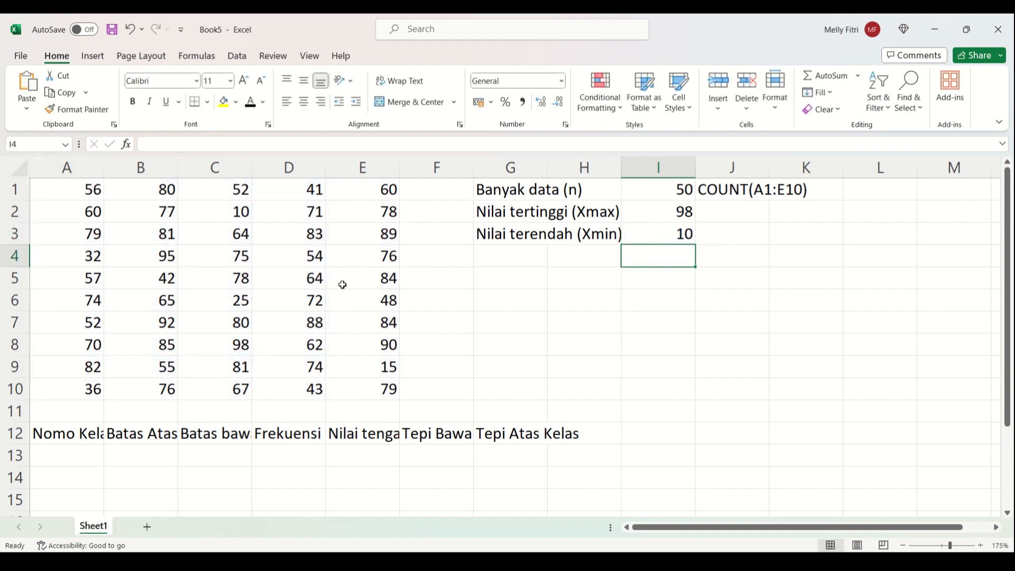
Copy the formula text MAX(A1:E10), without the equals sign, into cell J2 beside the highest value.
{"action": "double_click", "coordinate": [690, 212]}
{"action": "left_click_drag", "start_coordinate": [633, 211], "coordinate": [775, 222]}
{"action": "key", "text": "ctrl+c"}
{"action": "key", "text": "Return"}
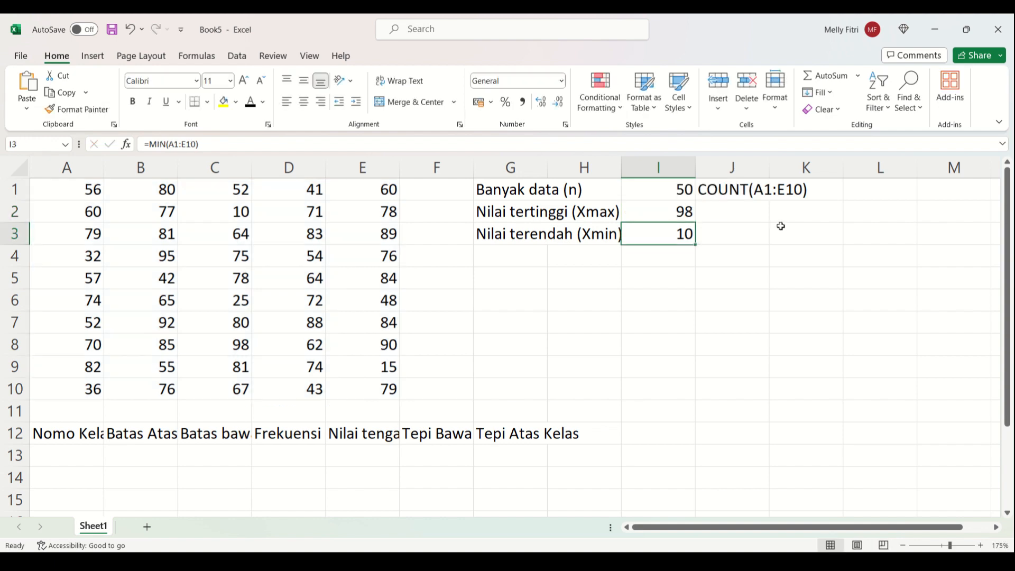
{"action": "left_click", "coordinate": [747, 209]}
{"action": "key", "text": "ctrl+v"}
Copy the formula text MIN(A1:E10), without the equals sign, into cell J3 beside the lowest value.
{"action": "double_click", "coordinate": [653, 233]}
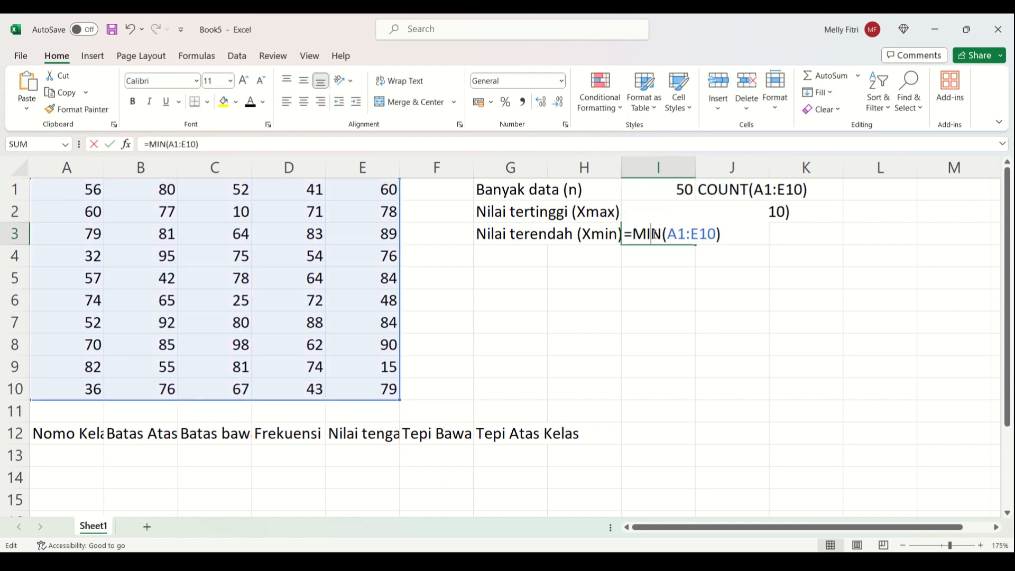
{"action": "left_click_drag", "start_coordinate": [633, 233], "coordinate": [769, 242]}
{"action": "key", "text": "ctrl+c"}
{"action": "key", "text": "Return"}
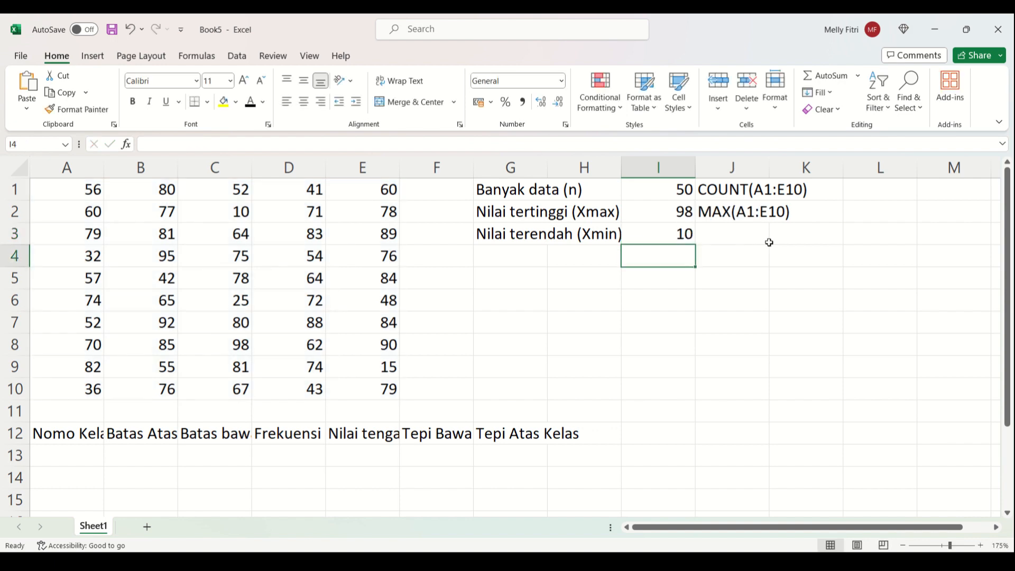
{"action": "left_click", "coordinate": [754, 241]}
{"action": "key", "text": "ctrl+v"}
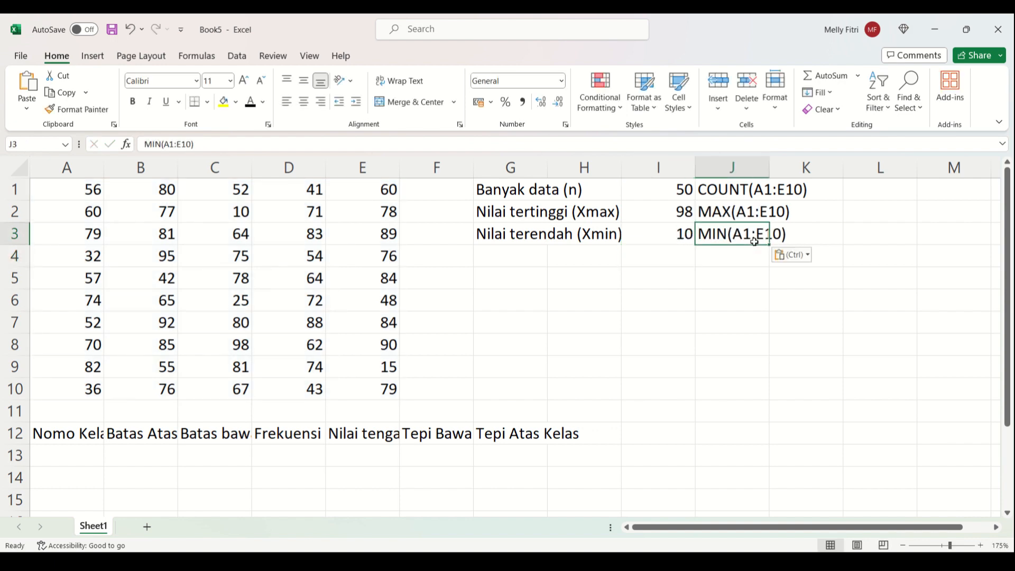
Enter the label "Banyak kelas (k) = 1 + 3,32Log(n)" in cell G4.
{"action": "left_click", "coordinate": [507, 258]}
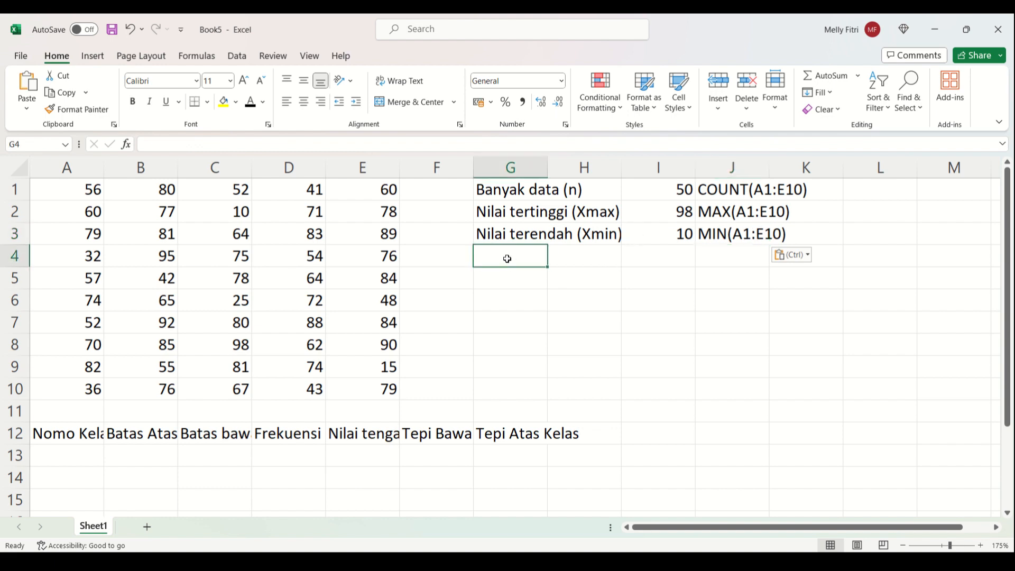
{"action": "type", "text": "Ba"}
{"action": "key", "text": "BackSpace"}
{"action": "key", "text": "BackSpace"}
{"action": "type", "text": "a"}
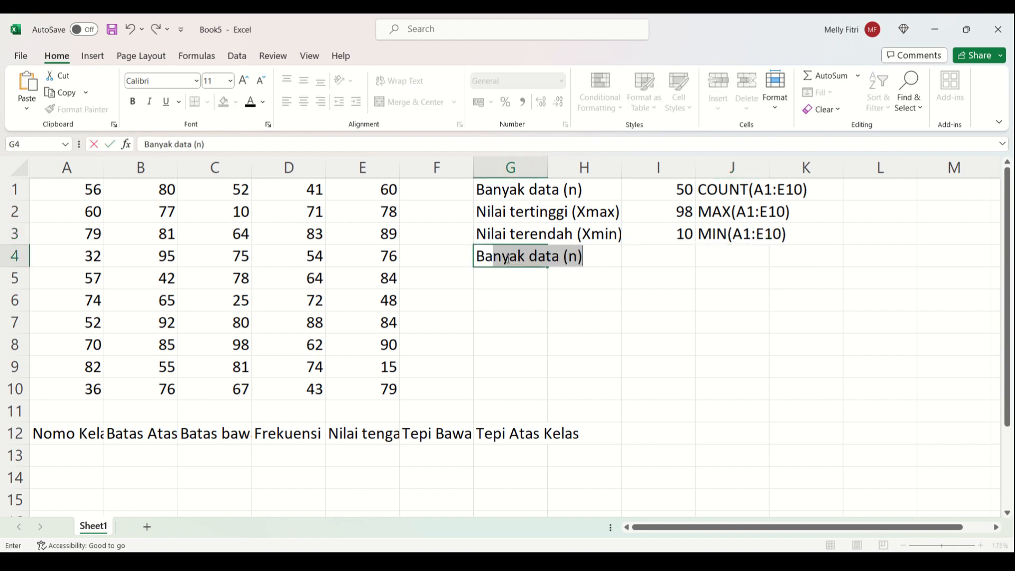
{"action": "type", "text": "nyak kelas"}
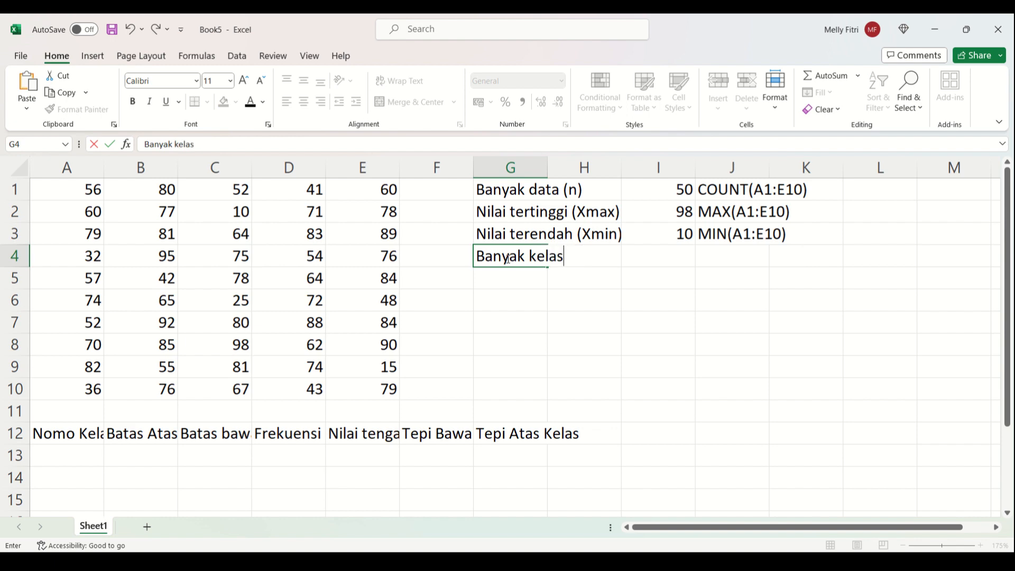
{"action": "type", "text": "(k) = 1 + 3,32"}
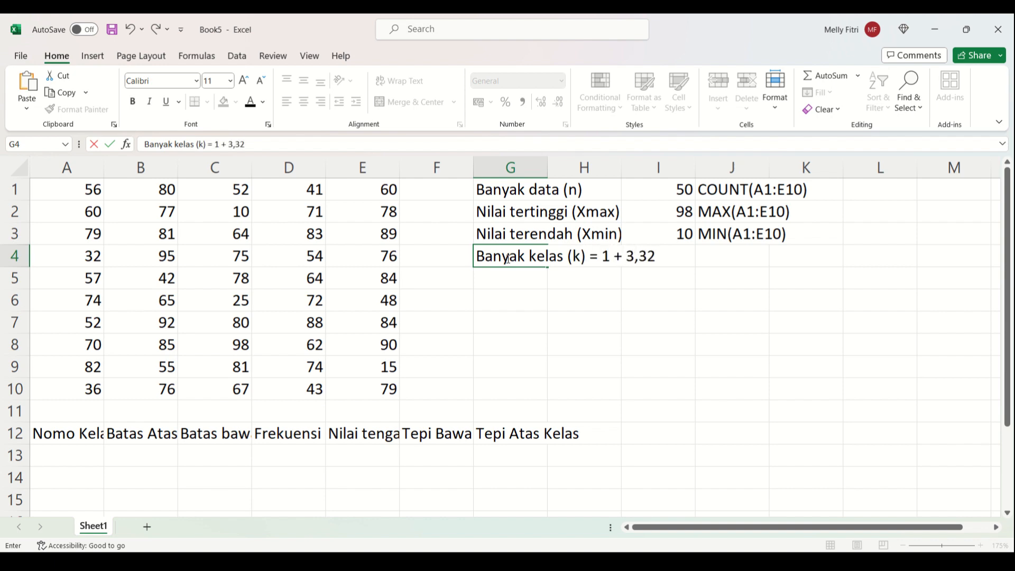
{"action": "type", "text": "Log(n)"}
{"action": "key", "text": "Return"}
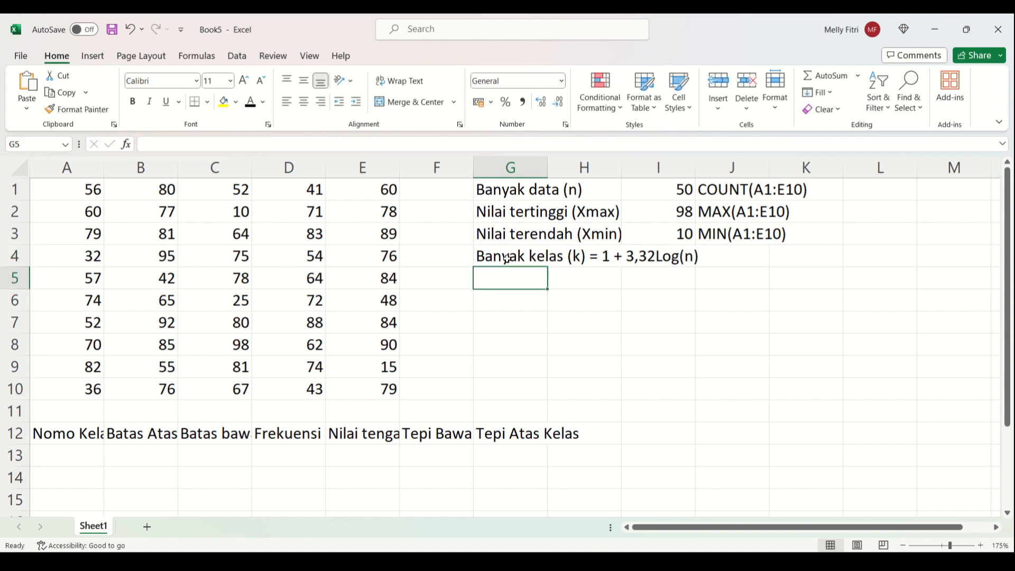
Calculate the number of classes in cell J4 with the formula =1+(3,32*log(I1)).
{"action": "key", "text": "Right"}
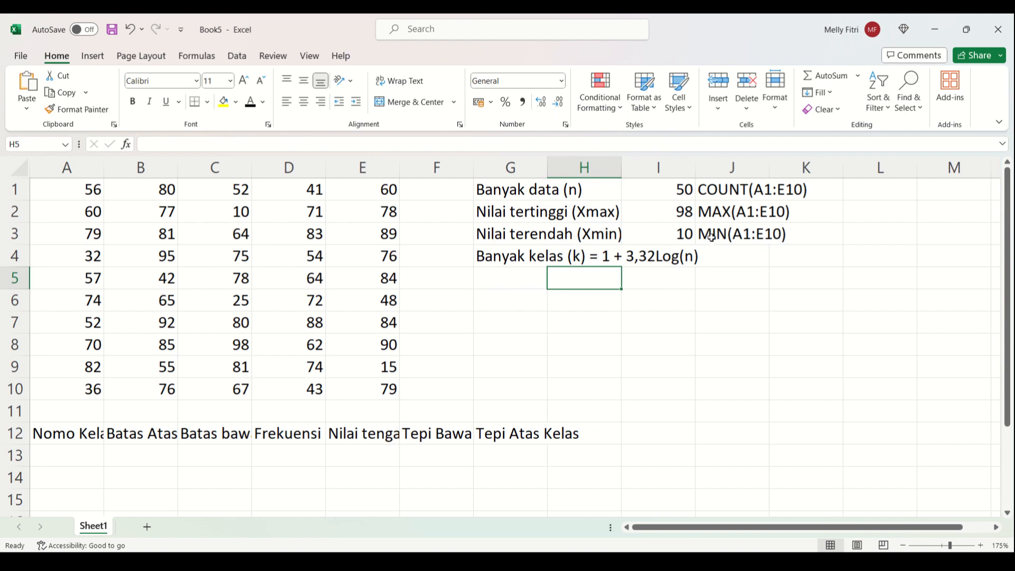
{"action": "left_click", "coordinate": [740, 261]}
{"action": "type", "text": "="}
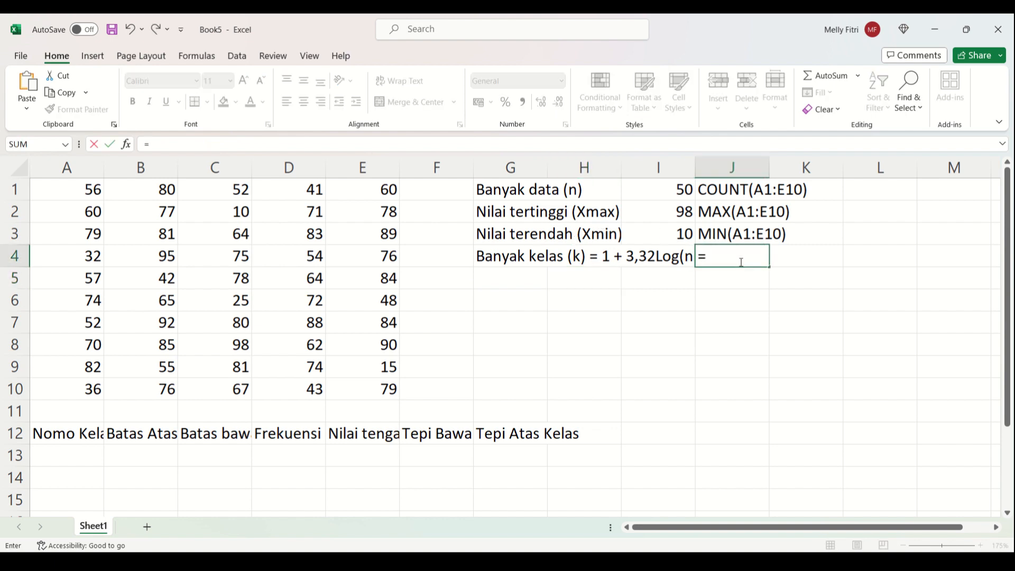
{"action": "type", "text": "1+("}
{"action": "type", "text": "3,3"}
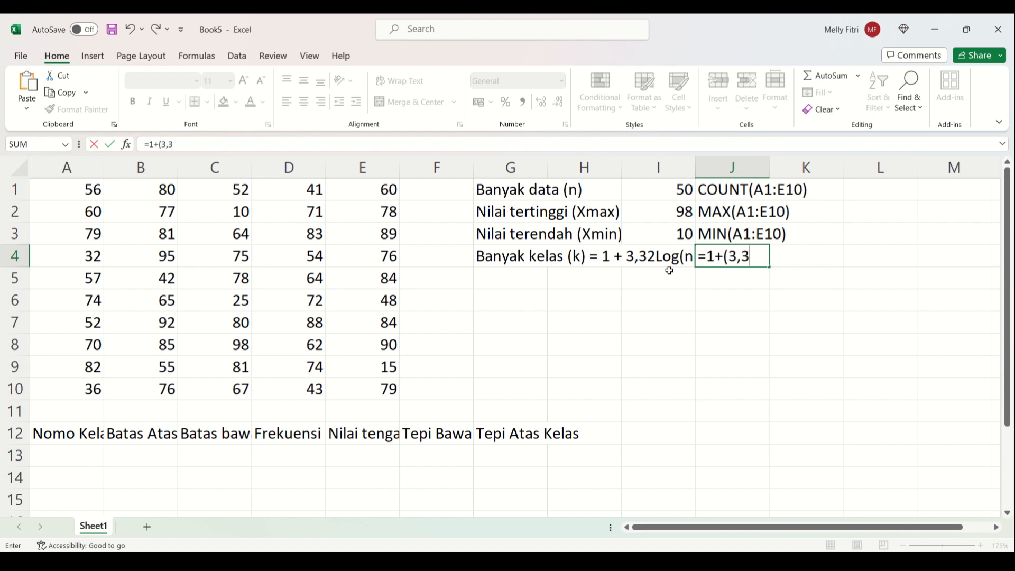
{"action": "type", "text": "2*log("}
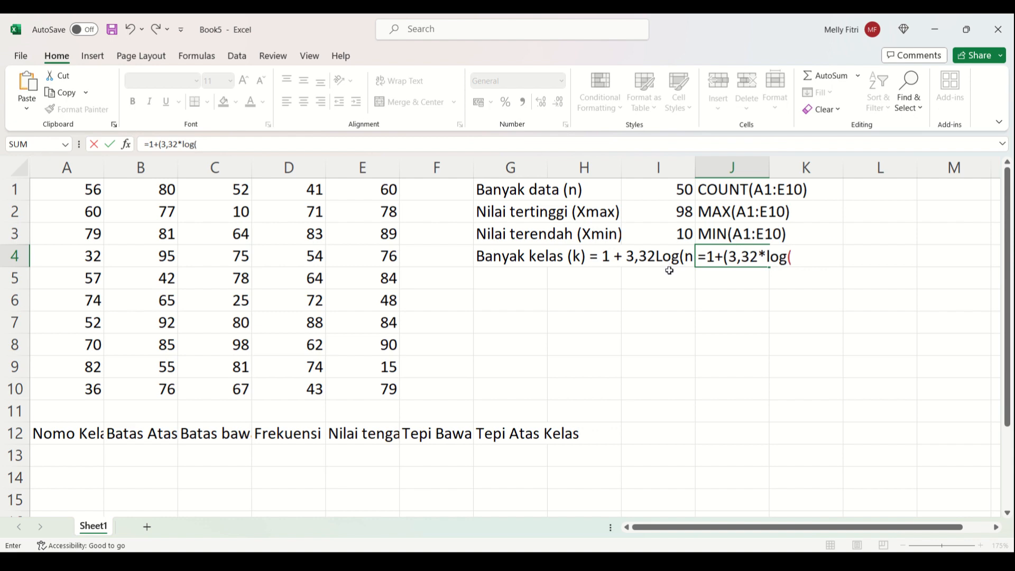
{"action": "left_click", "coordinate": [640, 191]}
{"action": "type", "text": "))"}
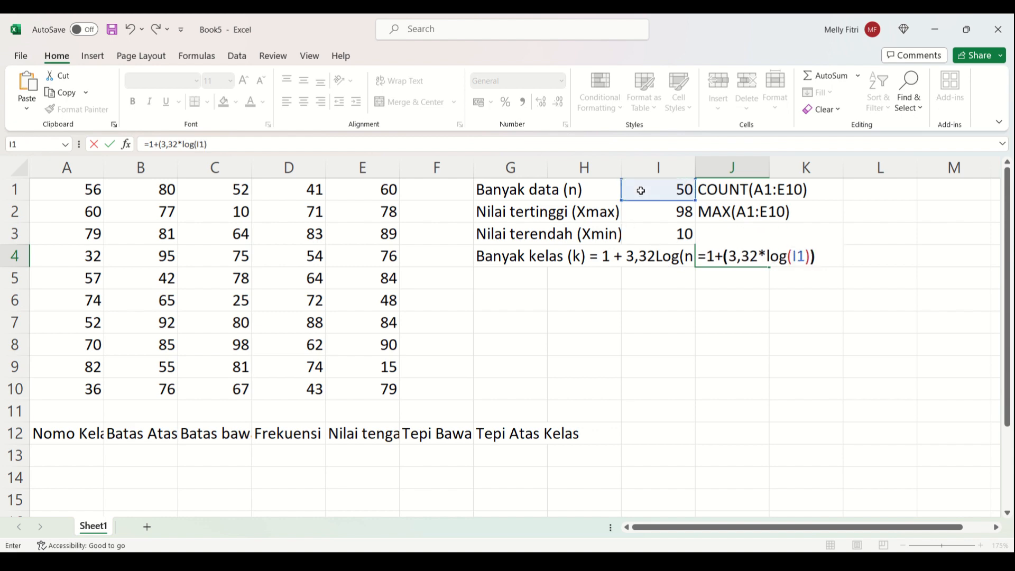
{"action": "key", "text": "Return"}
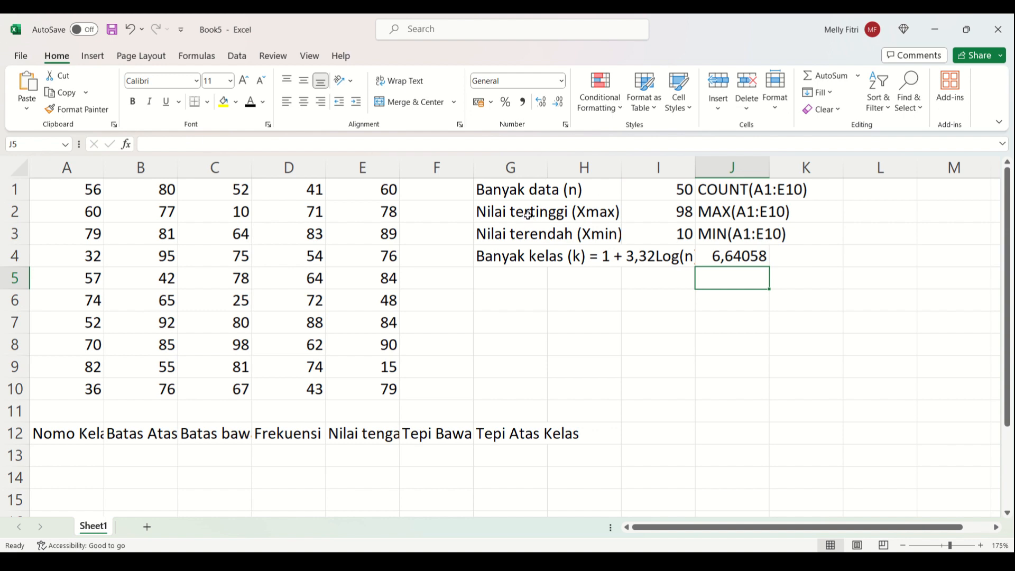
Round the number of classes up to a whole number in cell K4 with =roundup(J4;0).
{"action": "left_click", "coordinate": [809, 254]}
{"action": "type", "text": "=round"}
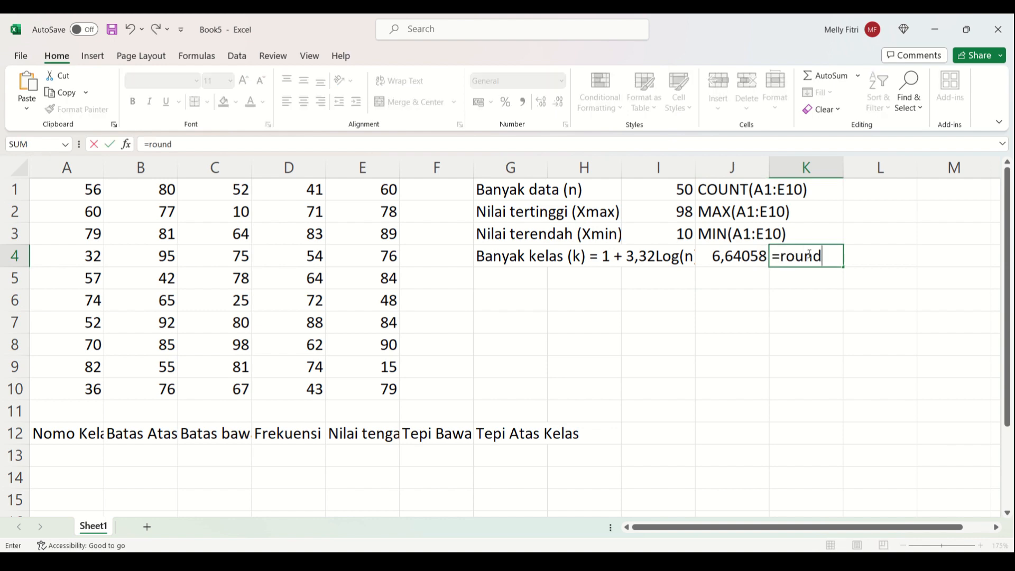
{"action": "type", "text": "up("}
{"action": "left_click", "coordinate": [745, 266]}
{"action": "type", "text": ";"}
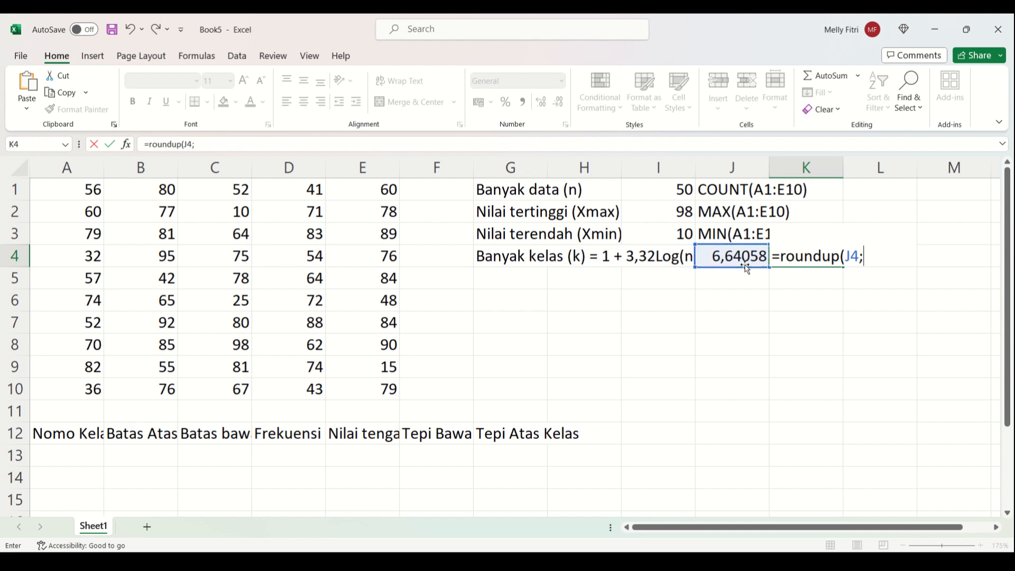
{"action": "type", "text": "0)"}
{"action": "key", "text": "Return"}
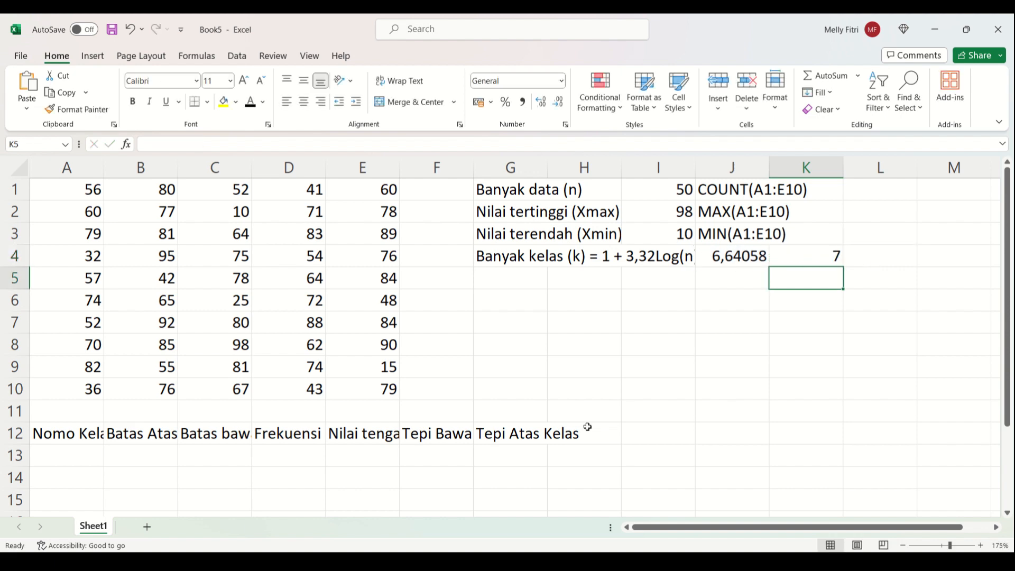
Fill the class numbers 1 to 7 down cells A13:A19 and centre them horizontally.
{"action": "left_click", "coordinate": [84, 458]}
{"action": "type", "text": "1"}
{"action": "key", "text": "Return"}
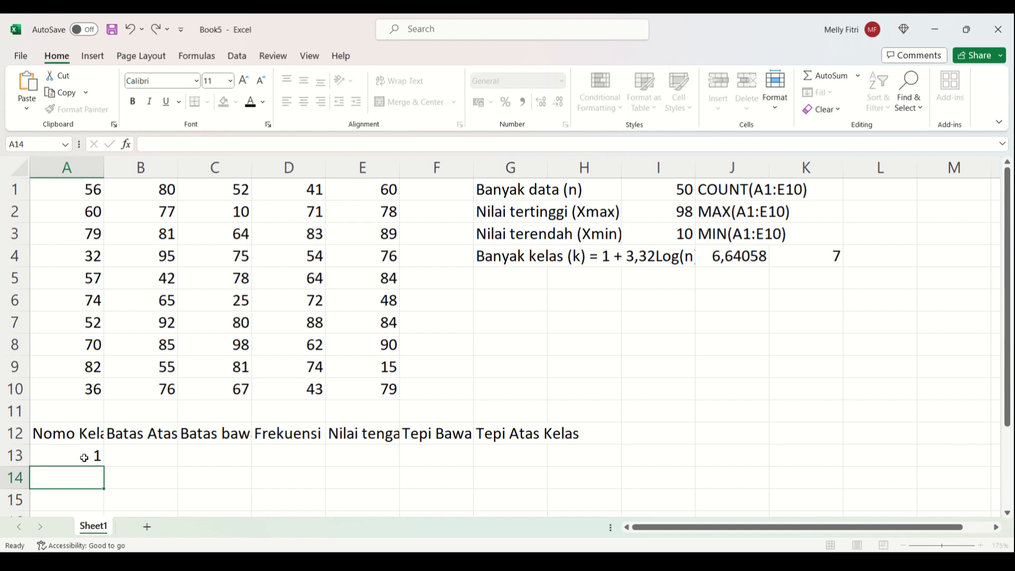
{"action": "type", "text": "2"}
{"action": "key", "text": "Return"}
{"action": "scroll", "coordinate": [87, 453], "scroll_direction": "down", "scroll_amount": 1}
{"action": "left_click_drag", "start_coordinate": [76, 398], "coordinate": [100, 462]}
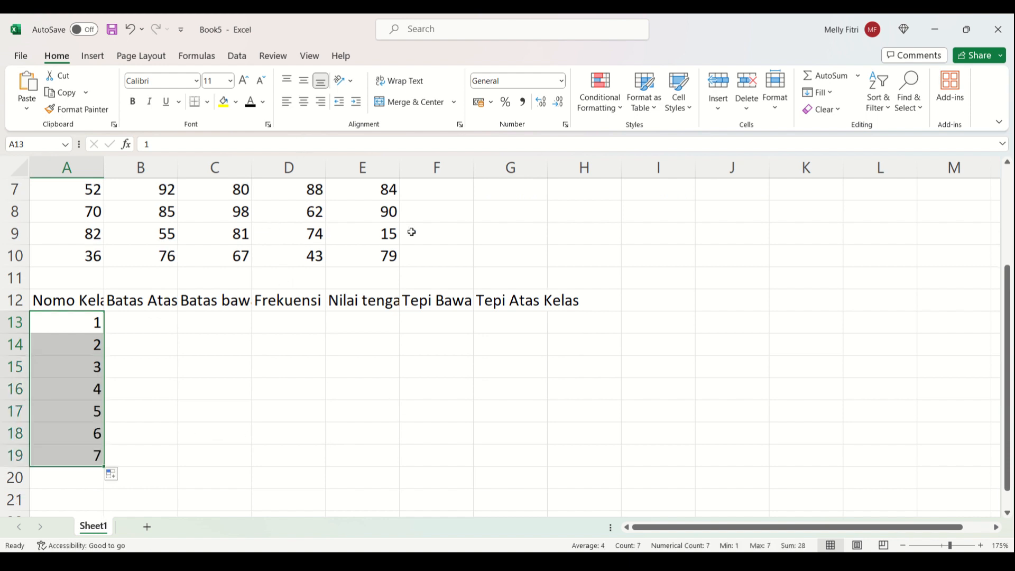
{"action": "left_click", "coordinate": [303, 101]}
Enter the label "Panjang Kelas (CI) = Range / k" in cell G5.
{"action": "scroll", "coordinate": [593, 330], "scroll_direction": "up", "scroll_amount": 2}
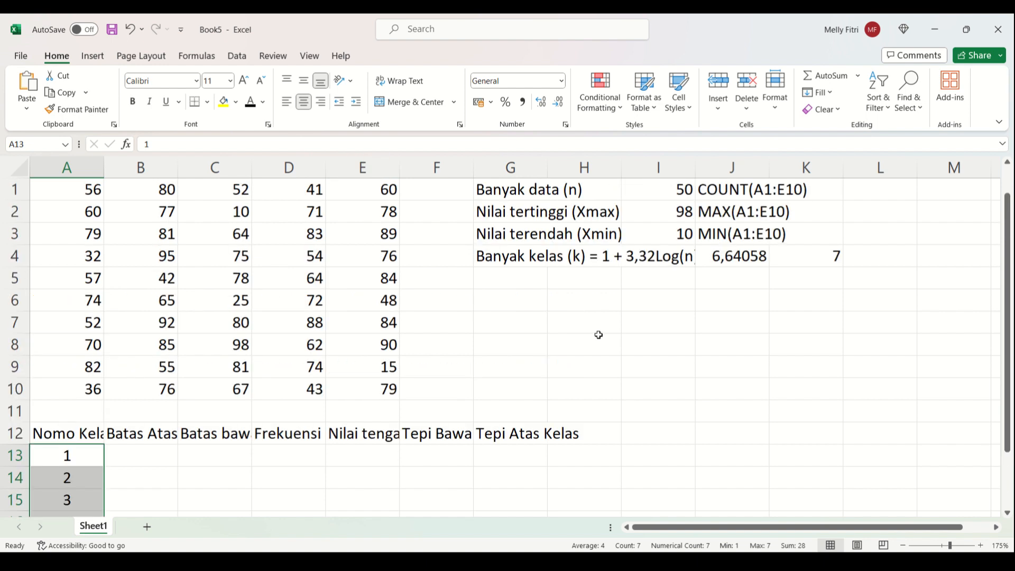
{"action": "left_click", "coordinate": [523, 278]}
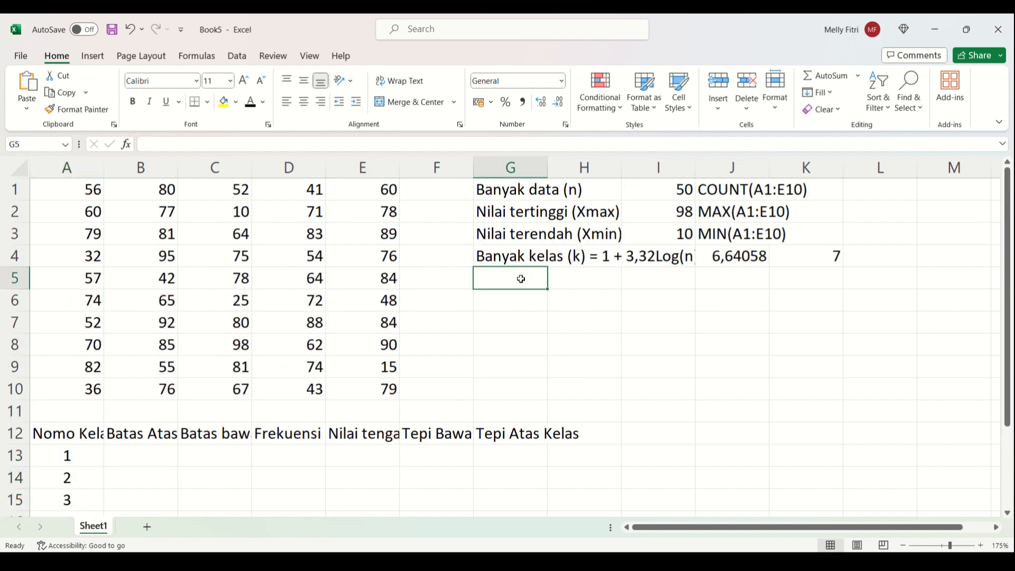
{"action": "type", "text": "Panjang "}
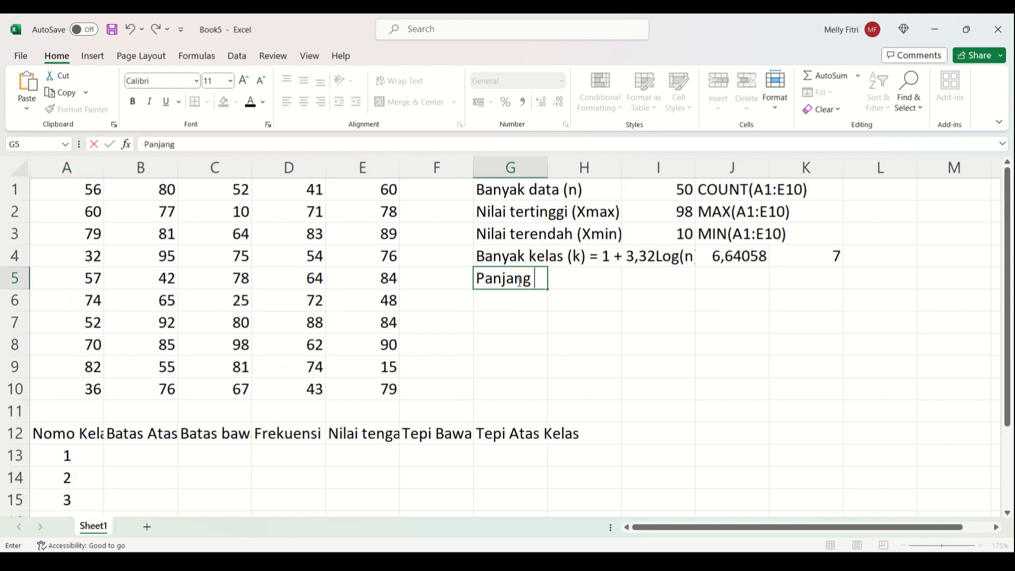
{"action": "type", "text": "Kelas (CI)"}
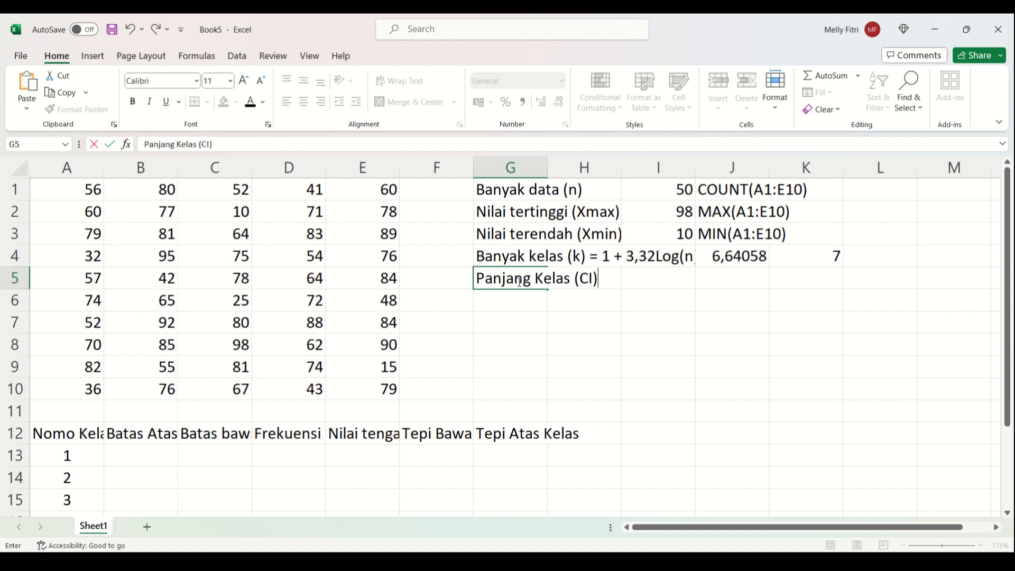
{"action": "type", "text": " = Range"}
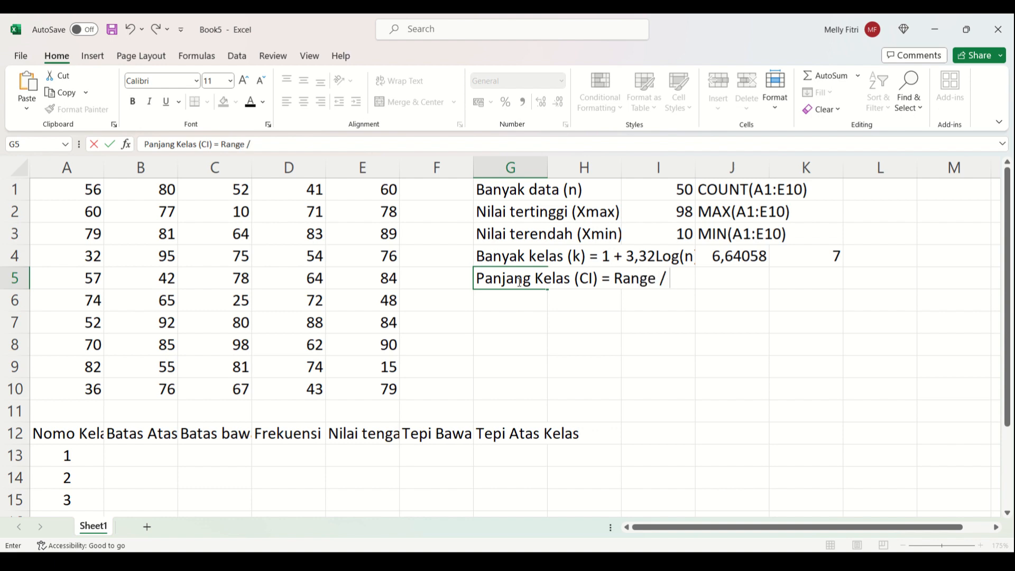
{"action": "type", "text": " / k"}
{"action": "key", "text": "Return"}
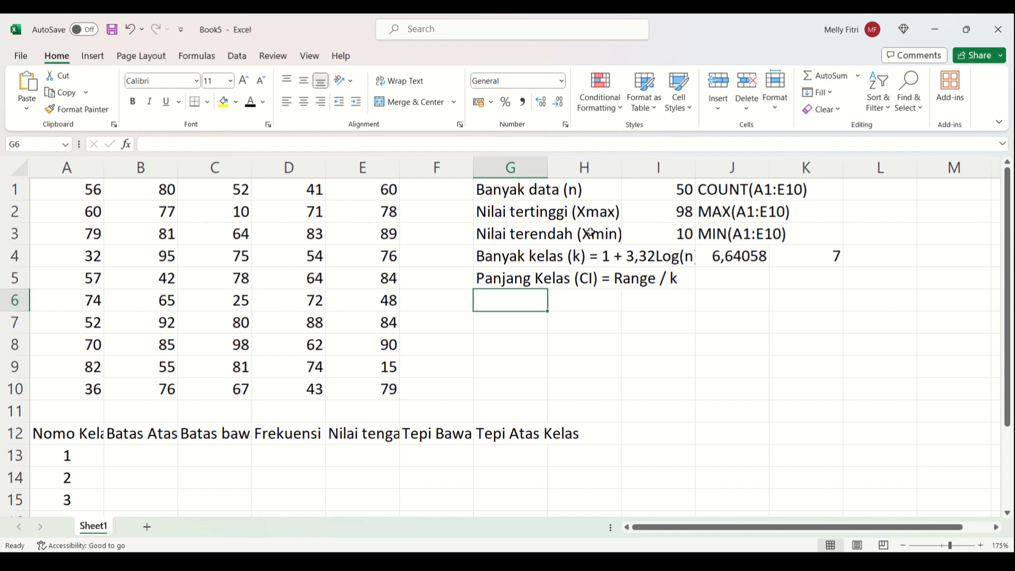
Calculate the class length in cell J5 with the formula =(I2-I3)/K4.
{"action": "left_click", "coordinate": [720, 281]}
{"action": "type", "text": "=("}
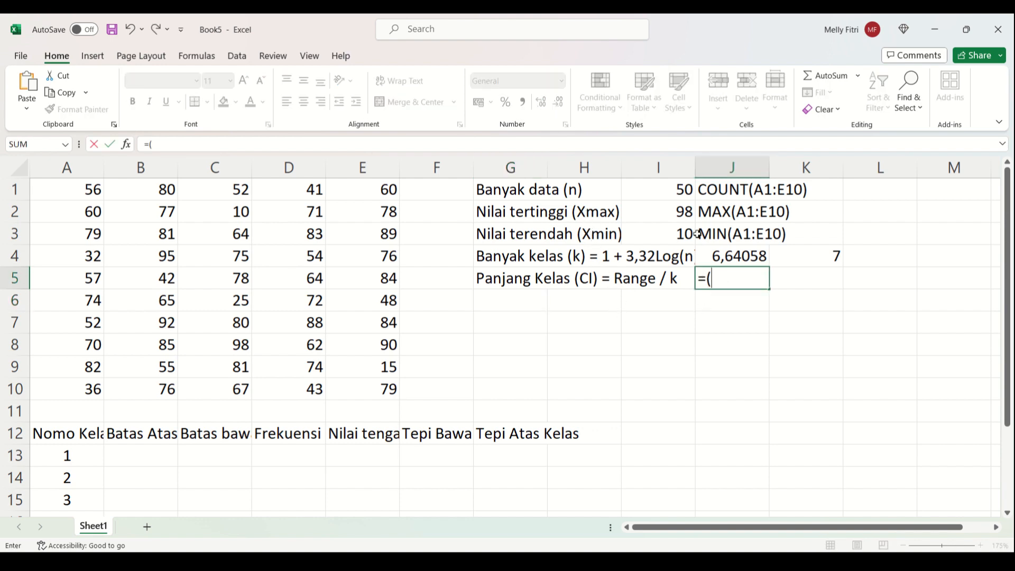
{"action": "left_click", "coordinate": [682, 208]}
{"action": "type", "text": "-"}
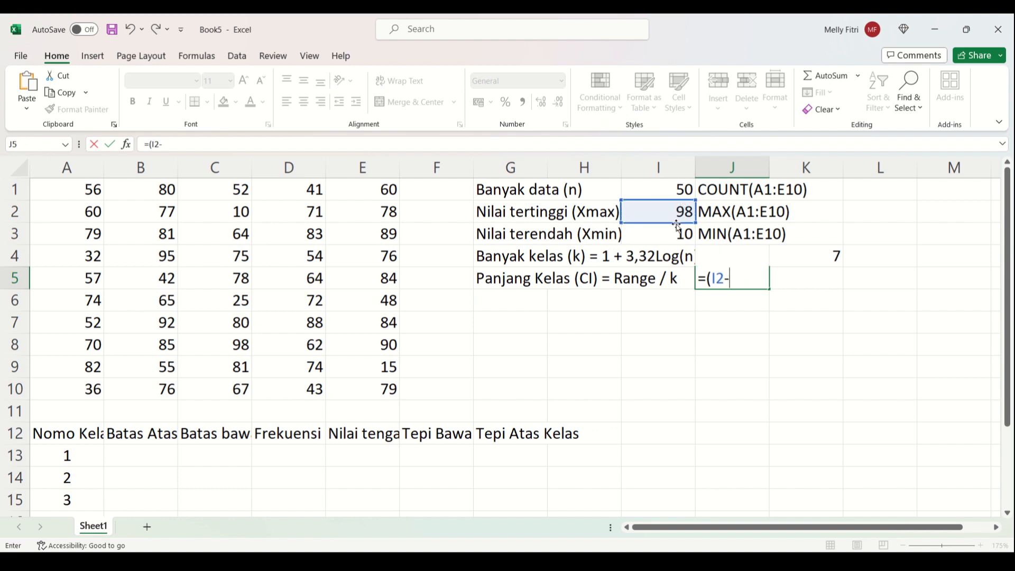
{"action": "left_click", "coordinate": [673, 232]}
{"action": "type", "text": ")/"}
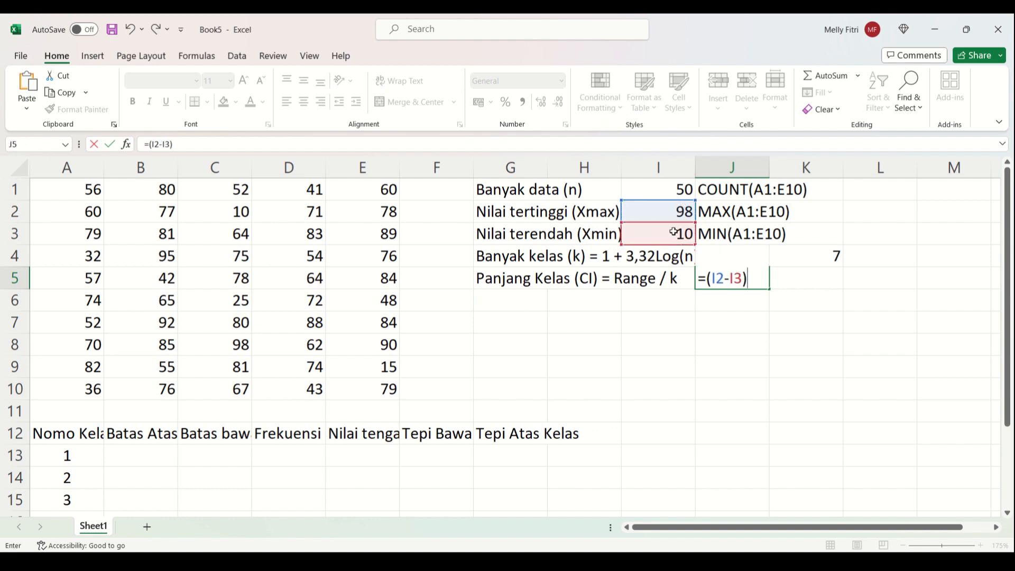
{"action": "left_click", "coordinate": [789, 250]}
{"action": "key", "text": "Return"}
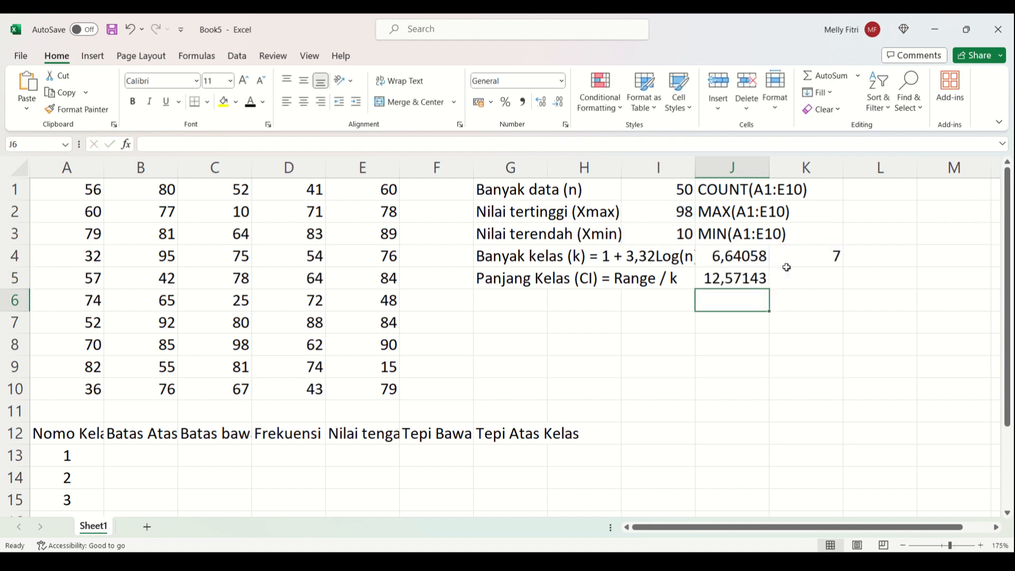
Round the class length up in cell K5 by copying the ROUNDUP formula down from K4, and check its reference to J5.
{"action": "left_click", "coordinate": [800, 280]}
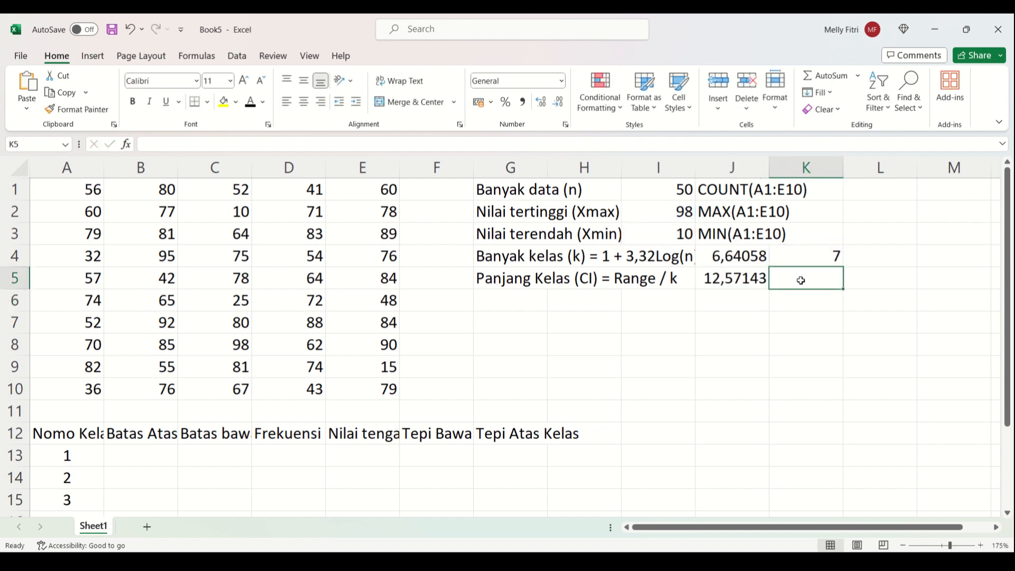
{"action": "left_click", "coordinate": [814, 259]}
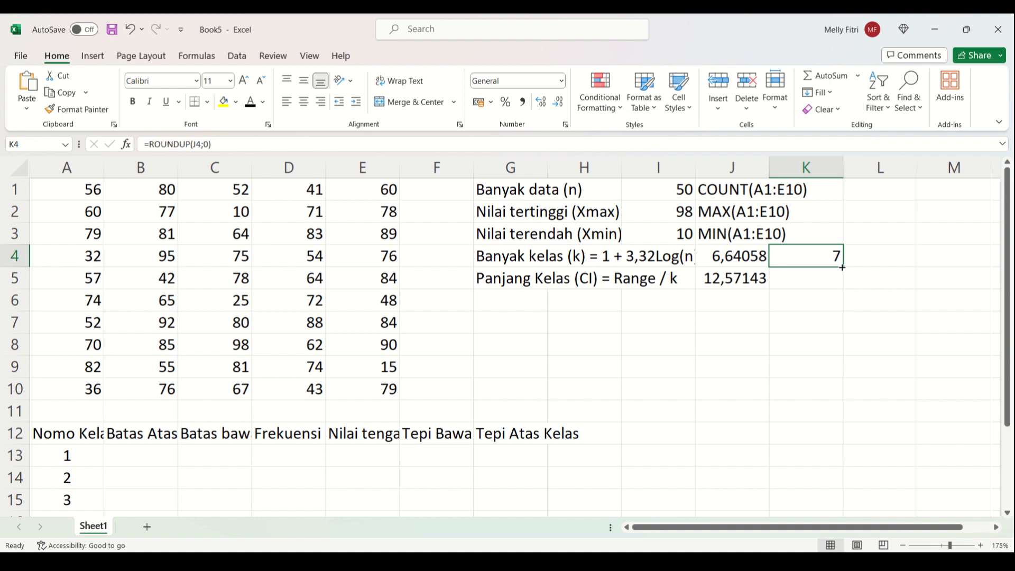
{"action": "left_click_drag", "start_coordinate": [842, 268], "coordinate": [845, 290]}
{"action": "left_click", "coordinate": [812, 281]}
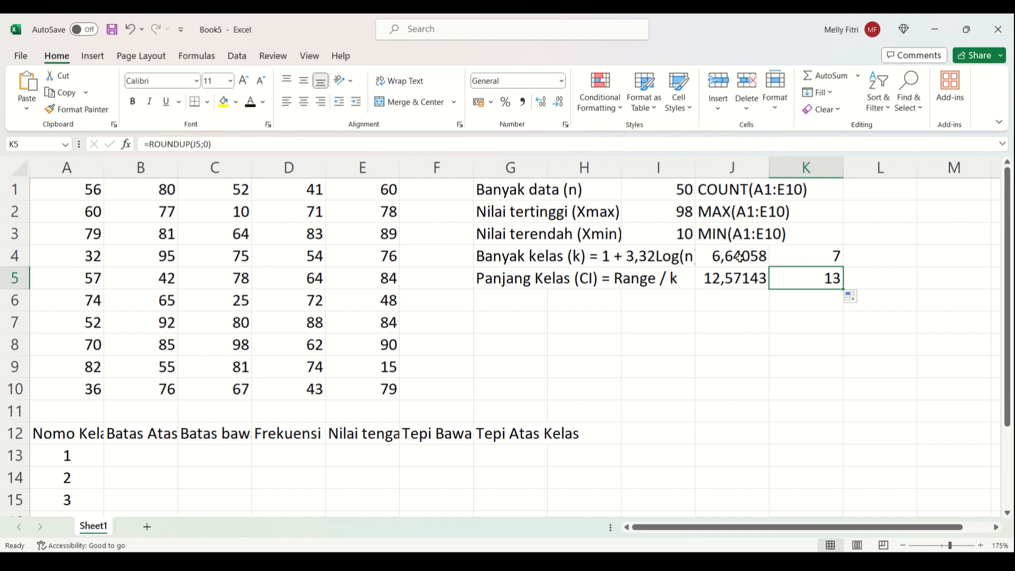
{"action": "left_click", "coordinate": [828, 259]}
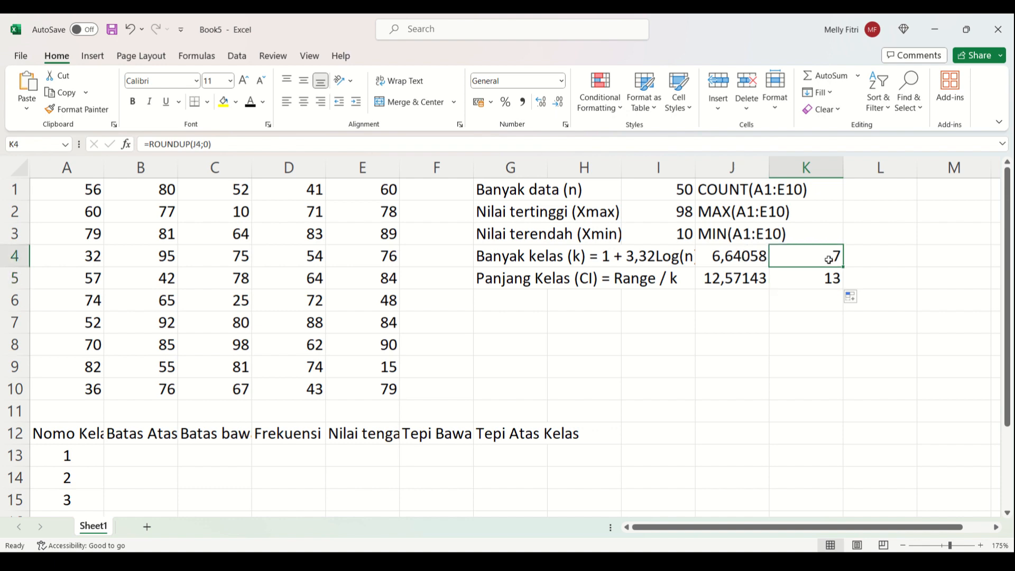
{"action": "left_click", "coordinate": [796, 283]}
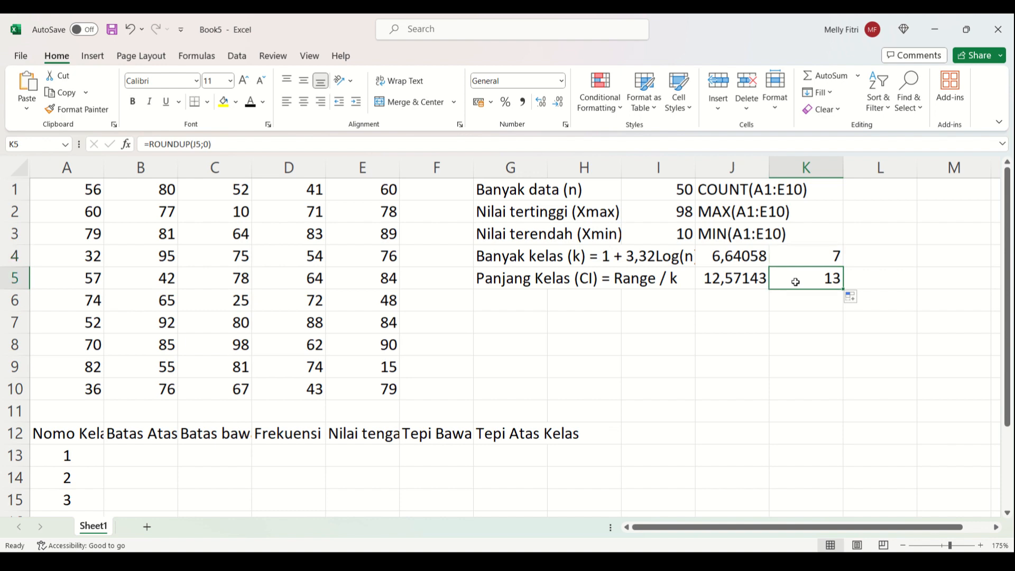
{"action": "double_click", "coordinate": [795, 281]}
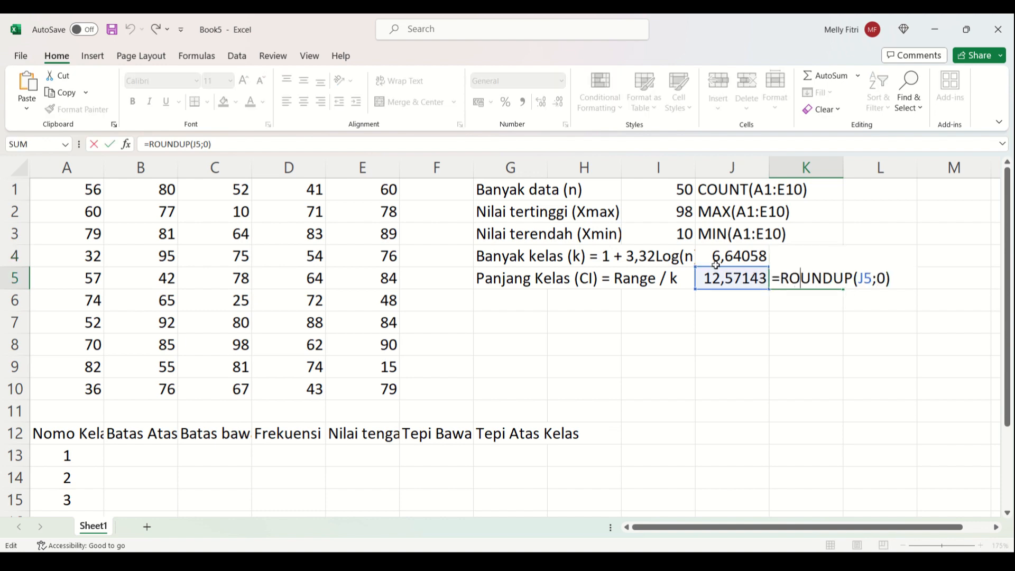
{"action": "key", "text": "Return"}
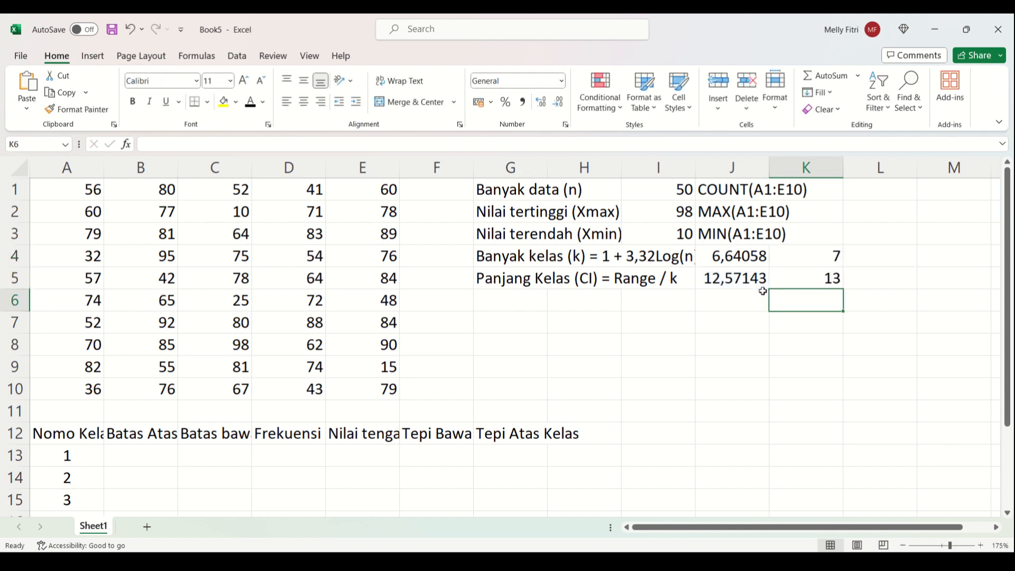
Change the table heading in cell B12 to "Batas Bawah".
{"action": "scroll", "coordinate": [514, 346], "scroll_direction": "down", "scroll_amount": 1}
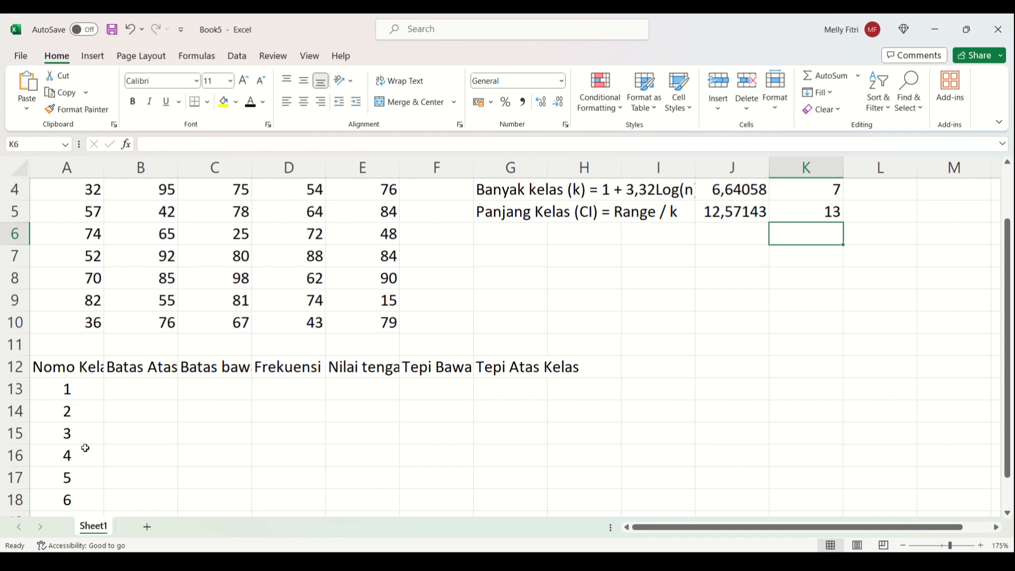
{"action": "left_click", "coordinate": [161, 389]}
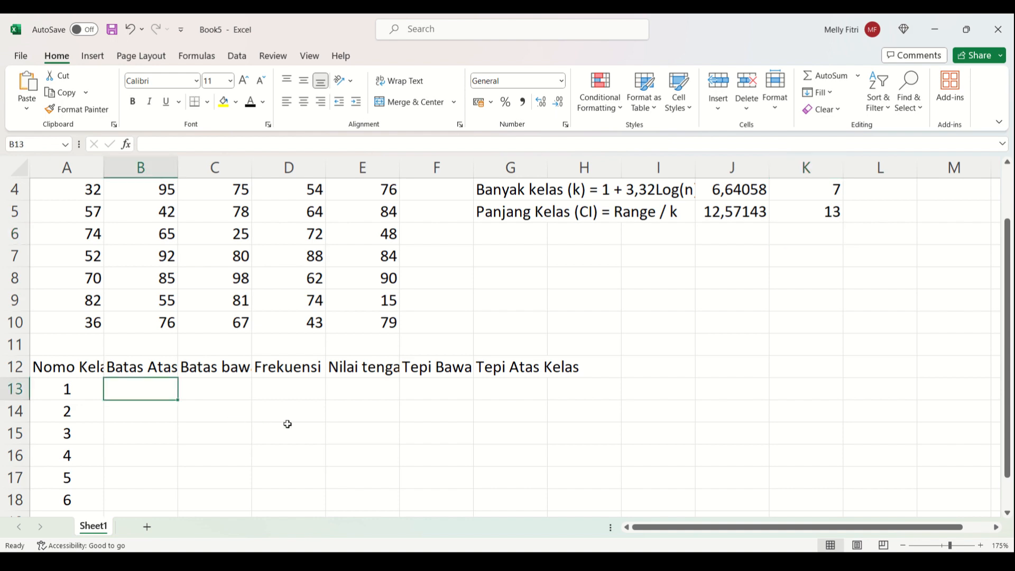
{"action": "scroll", "coordinate": [287, 424], "scroll_direction": "up", "scroll_amount": 1}
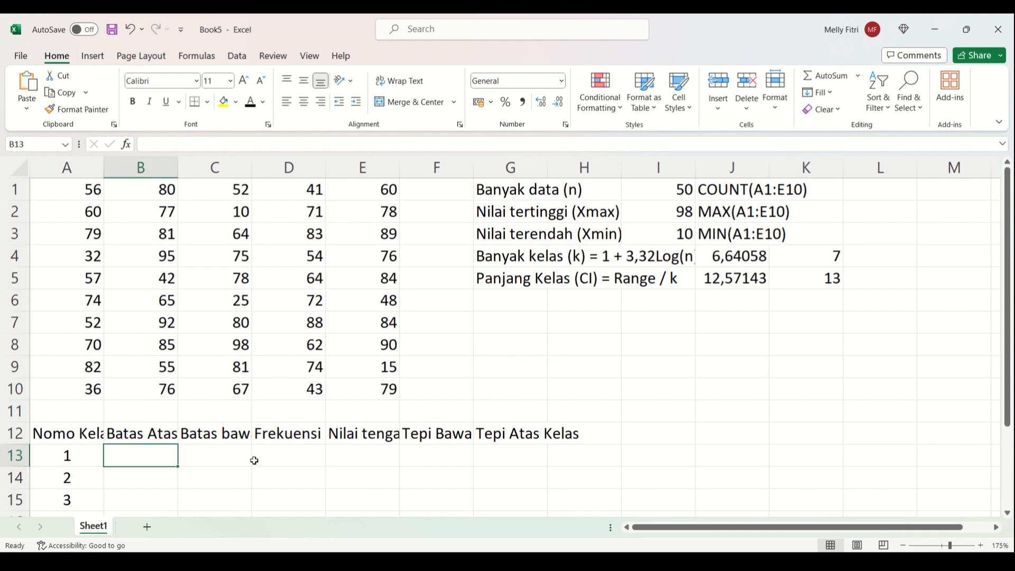
{"action": "left_click", "coordinate": [165, 427]}
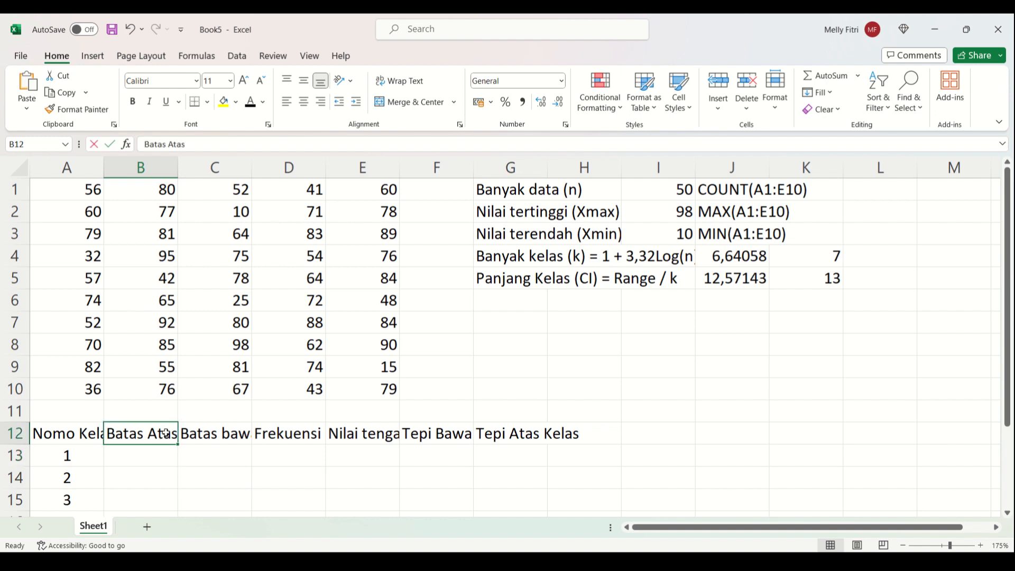
{"action": "double_click", "coordinate": [164, 431]}
{"action": "left_click_drag", "start_coordinate": [147, 433], "coordinate": [189, 438]}
{"action": "key", "text": "BackSpace"}
{"action": "key", "text": "BackSpace"}
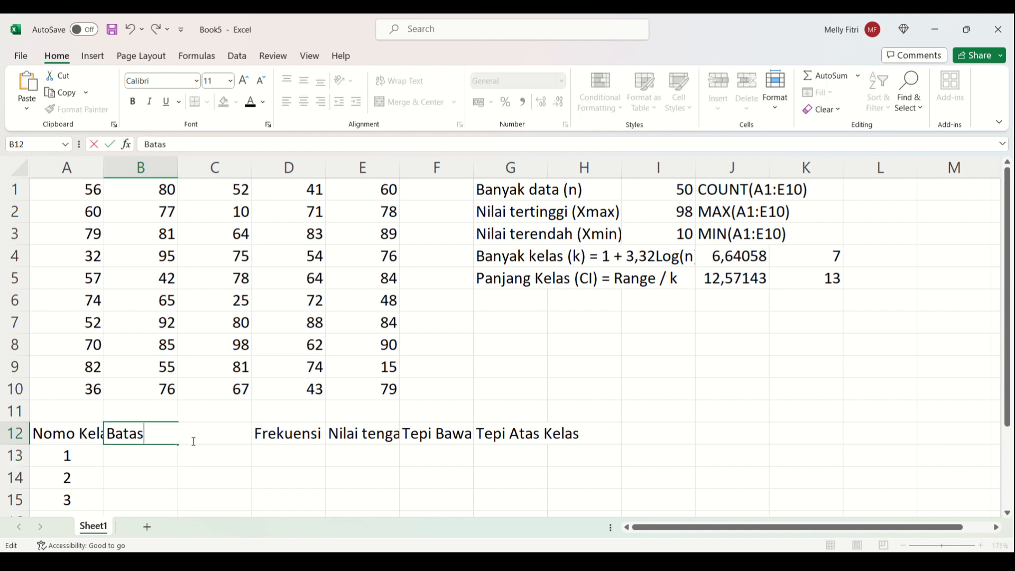
{"action": "type", "text": "Bawah"}
{"action": "key", "text": "Return"}
Change the table heading in cell C12 to "Batas Atas".
{"action": "left_click", "coordinate": [183, 438]}
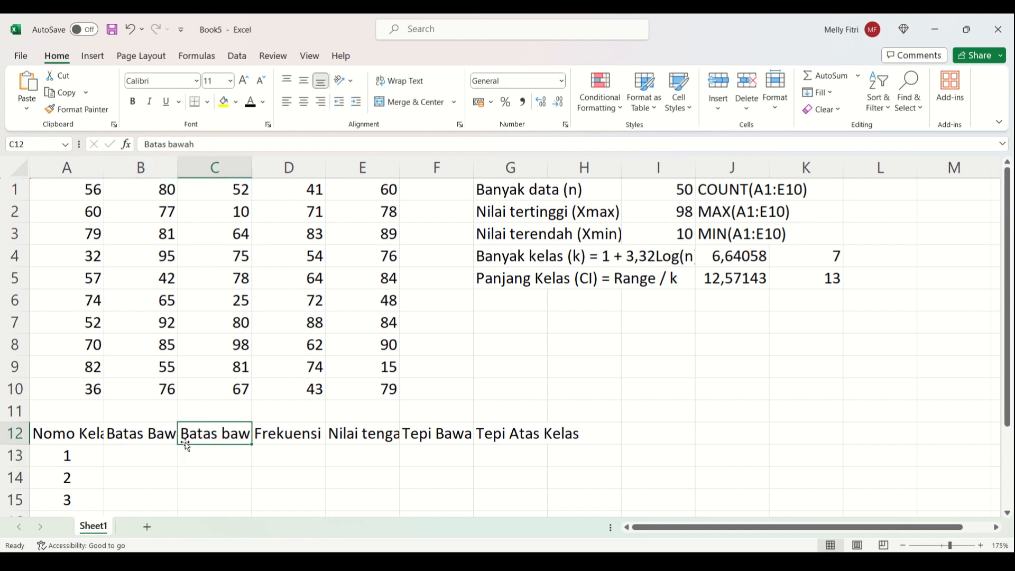
{"action": "double_click", "coordinate": [221, 434]}
{"action": "left_click_drag", "start_coordinate": [221, 435], "coordinate": [322, 441]}
{"action": "type", "text": "Atas"}
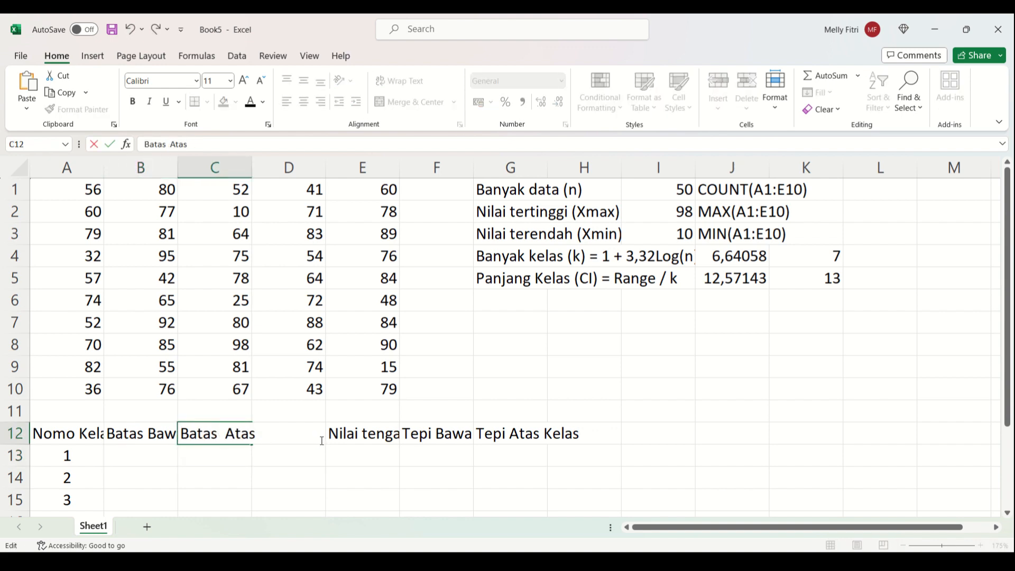
{"action": "key", "text": "Return"}
Set the lower limit of class 1 in cell B13 to the minimum value with the formula =I3.
{"action": "left_click", "coordinate": [158, 452]}
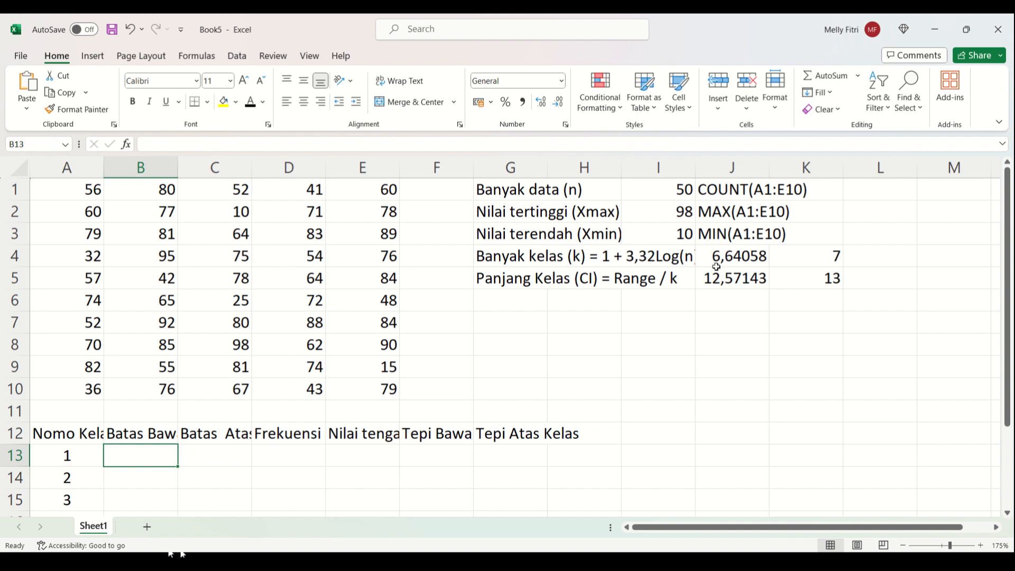
{"action": "left_click", "coordinate": [688, 241]}
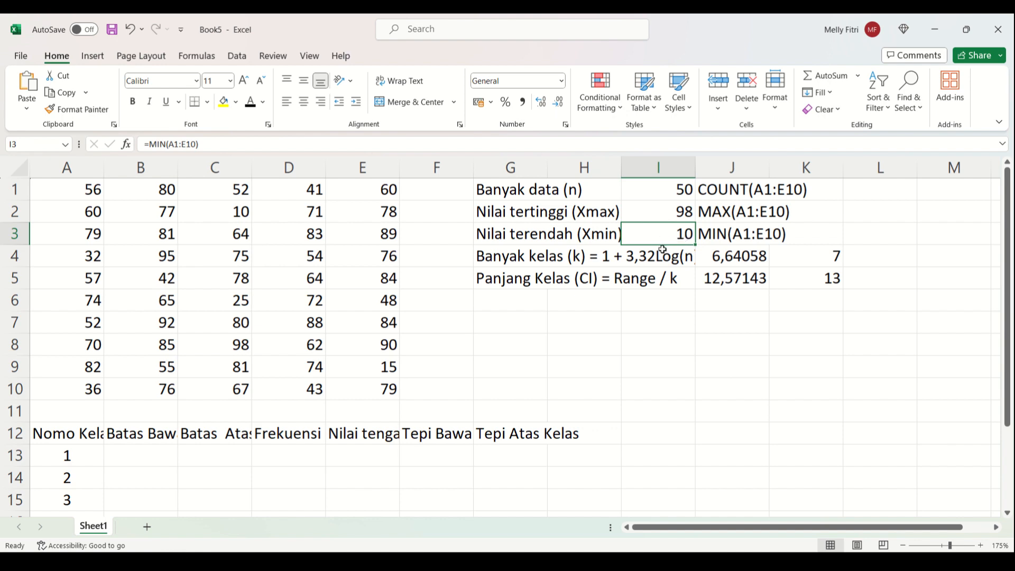
{"action": "scroll", "coordinate": [201, 475], "scroll_direction": "down", "scroll_amount": 2}
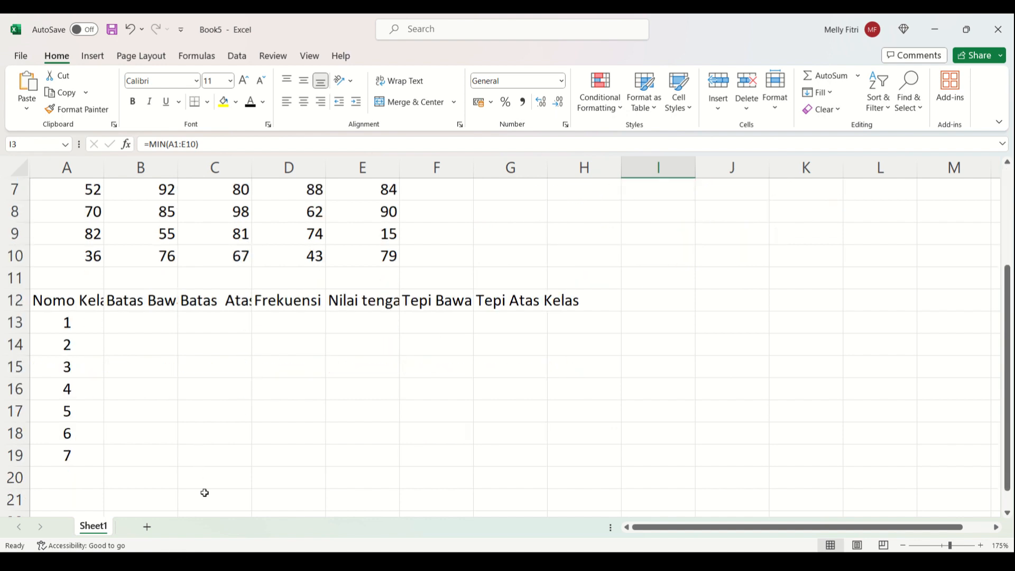
{"action": "left_click", "coordinate": [202, 449]}
{"action": "scroll", "coordinate": [476, 426], "scroll_direction": "up", "scroll_amount": 2}
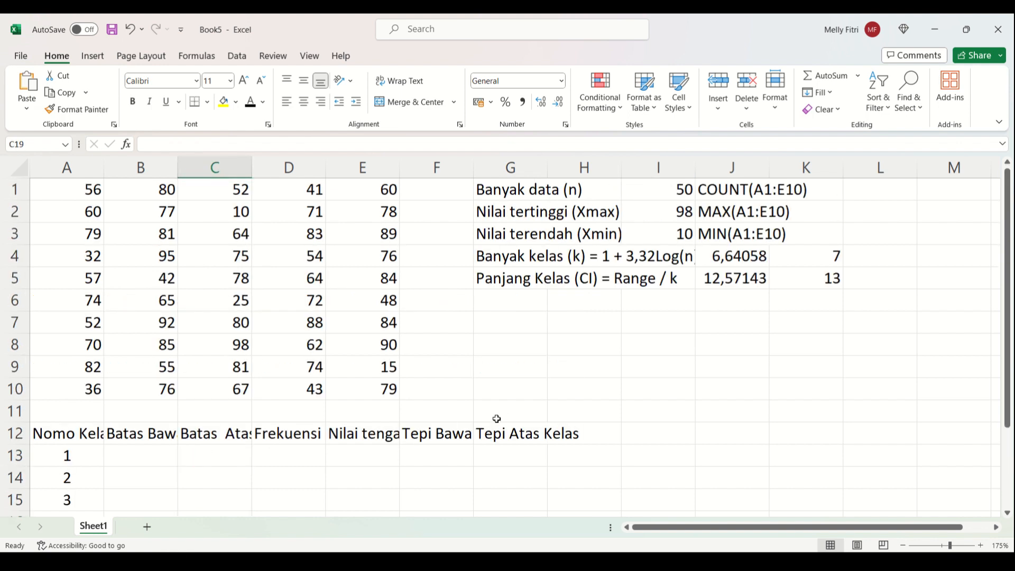
{"action": "left_click", "coordinate": [686, 215]}
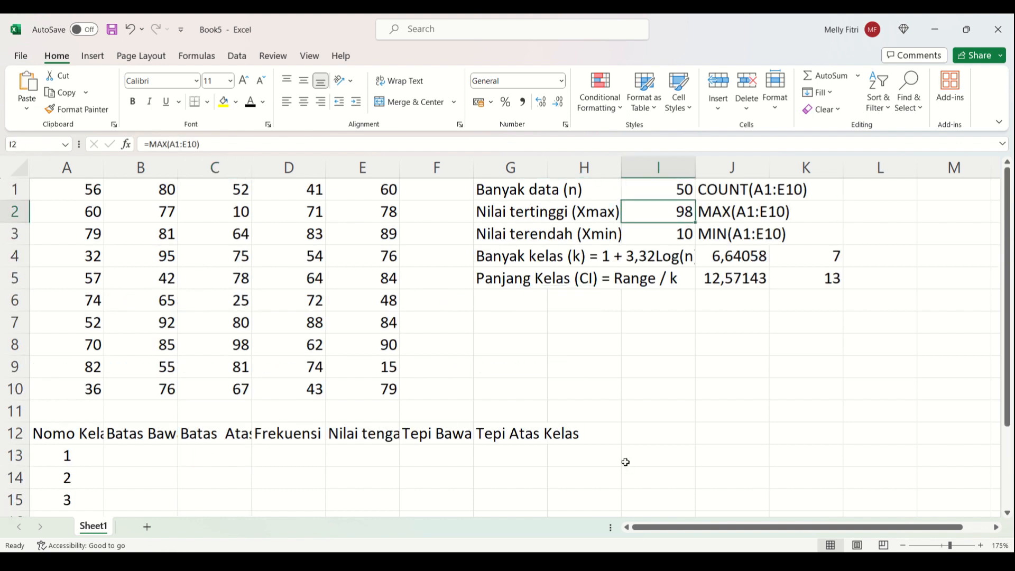
{"action": "left_click", "coordinate": [129, 460]}
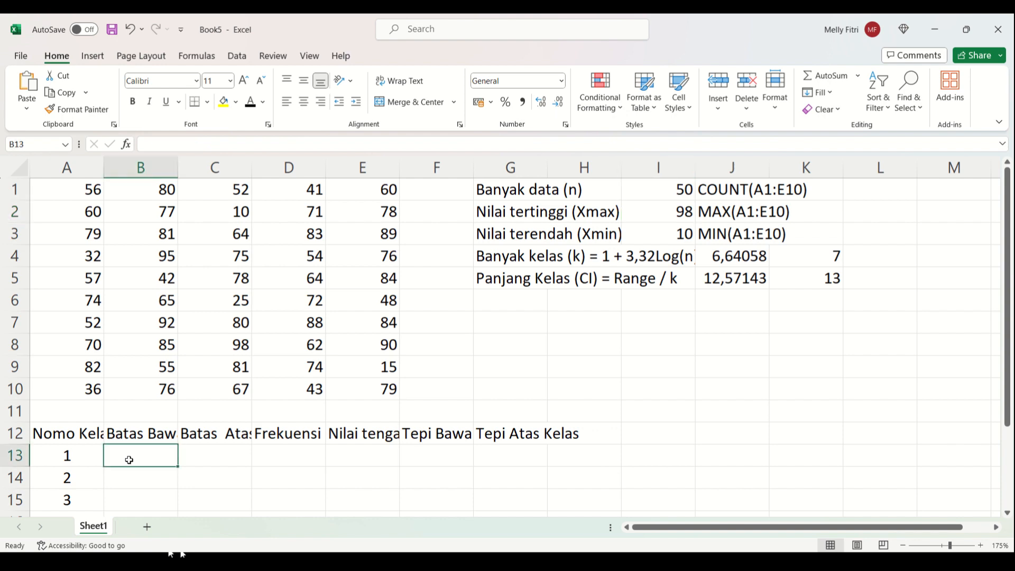
{"action": "type", "text": "="}
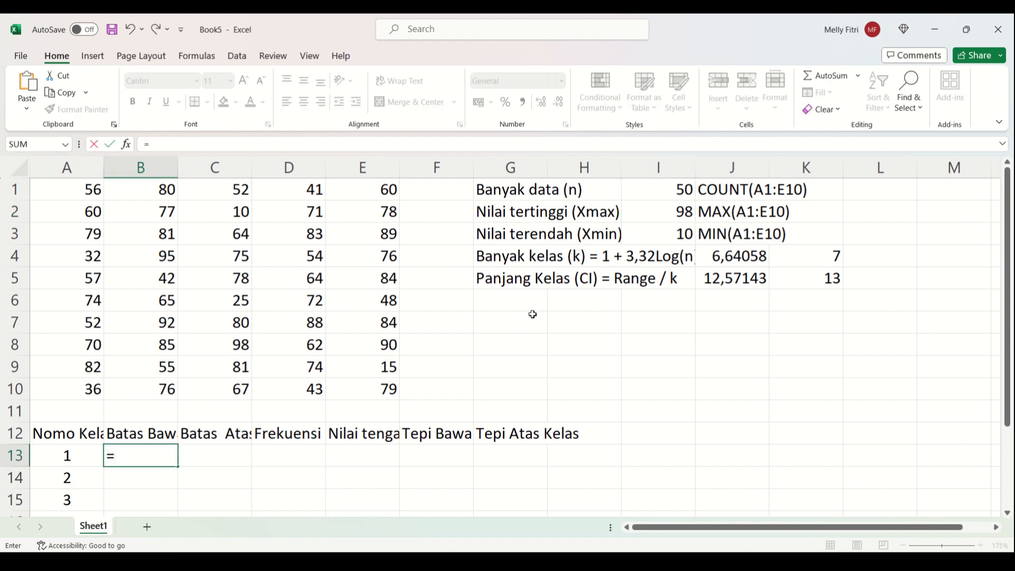
{"action": "left_click", "coordinate": [642, 237]}
{"action": "key", "text": "Return"}
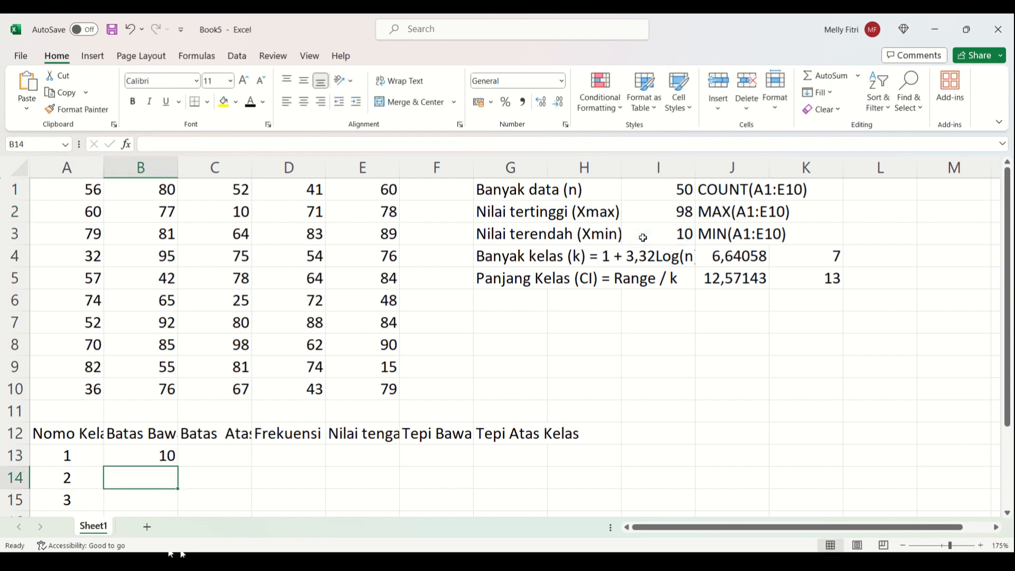
{"action": "left_click", "coordinate": [140, 456]}
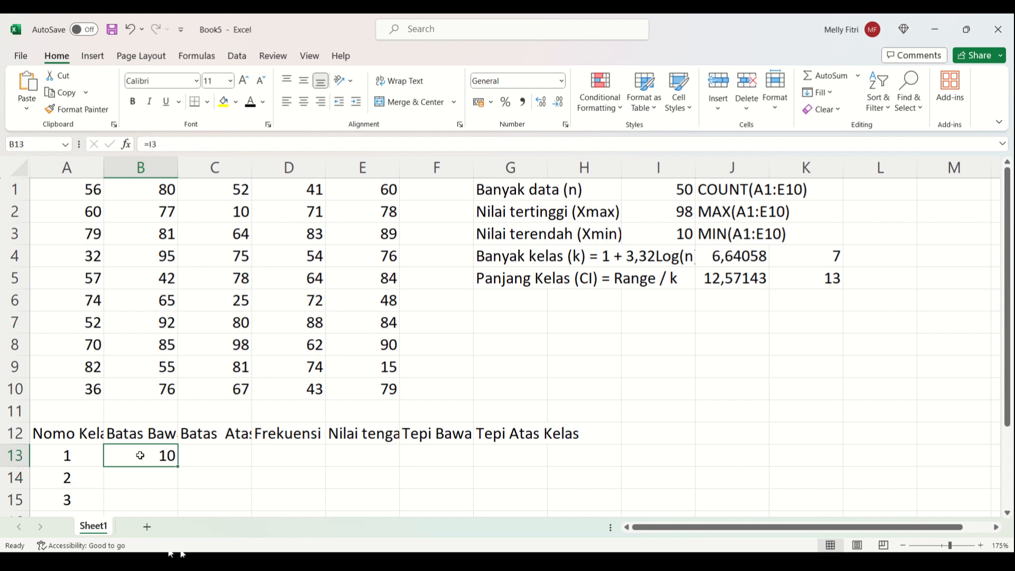
{"action": "scroll", "coordinate": [140, 456], "scroll_direction": "down", "scroll_amount": 1}
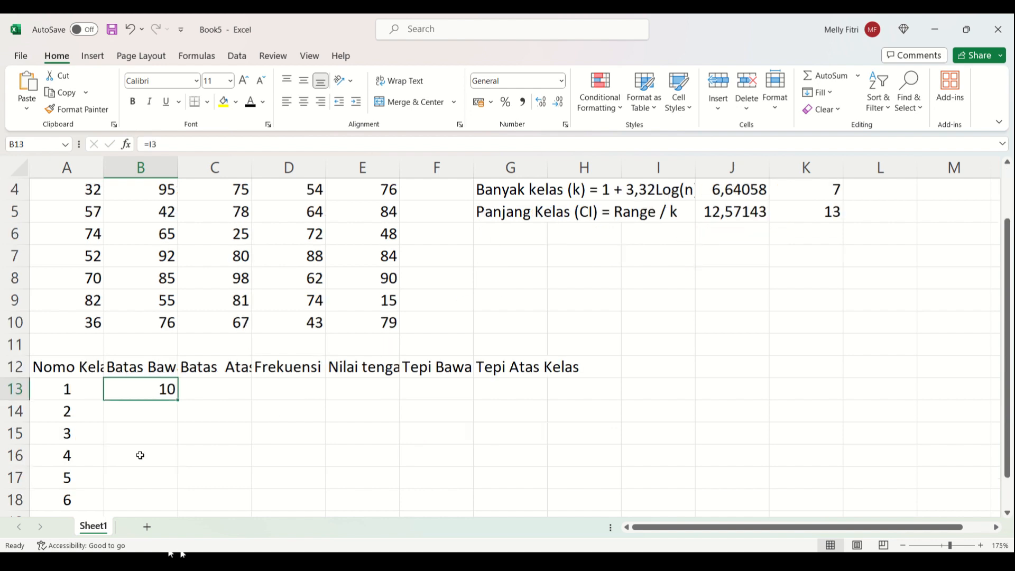
{"action": "left_click", "coordinate": [149, 420]}
{"action": "left_click", "coordinate": [151, 430]}
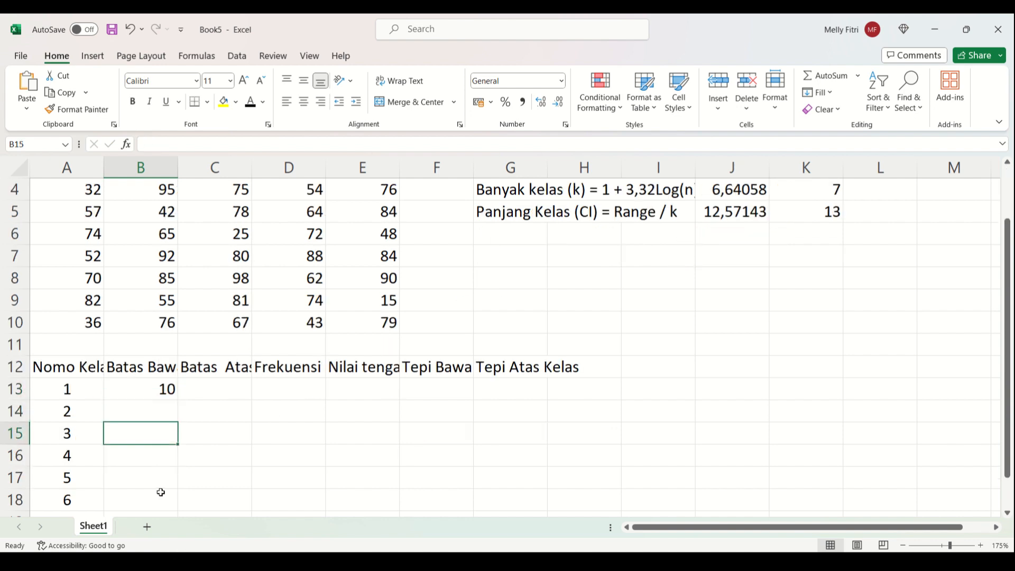
Calculate the lower limit of class 2 in cell B14 with the formula =B13+$K$5.
{"action": "left_click", "coordinate": [150, 404]}
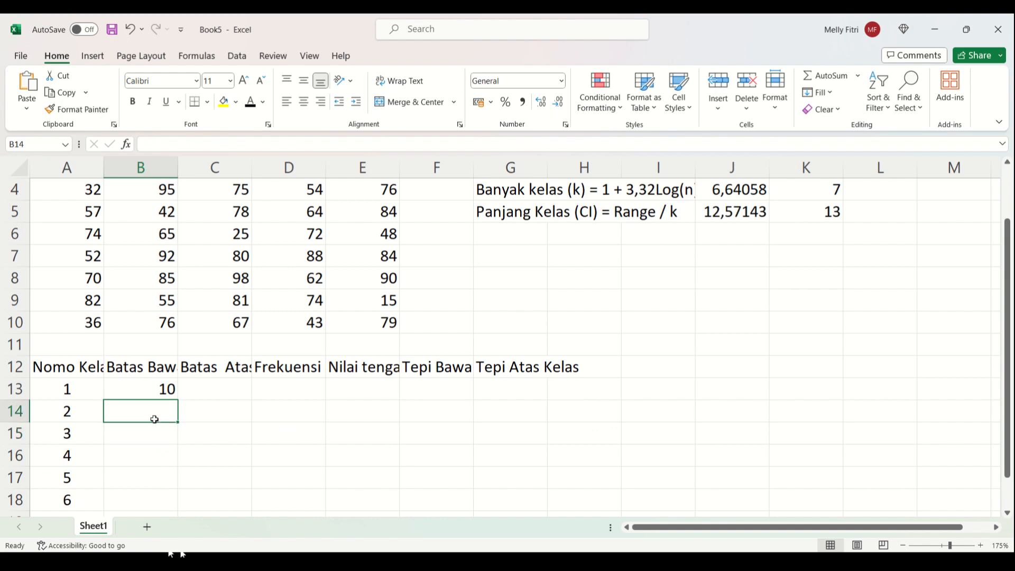
{"action": "type", "text": "="}
{"action": "left_click", "coordinate": [153, 386]}
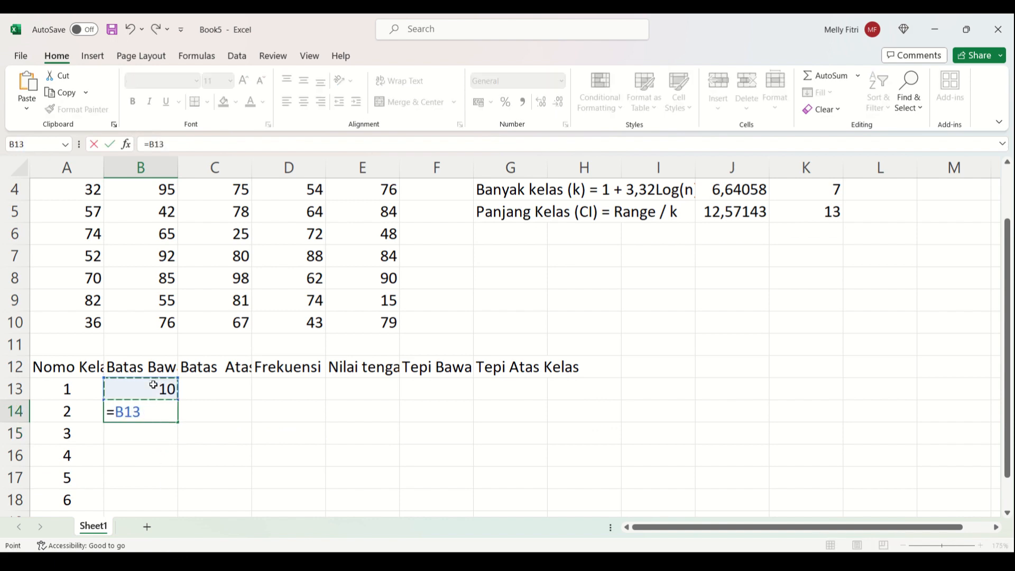
{"action": "type", "text": "+"}
{"action": "scroll", "coordinate": [160, 389], "scroll_direction": "up", "scroll_amount": 1}
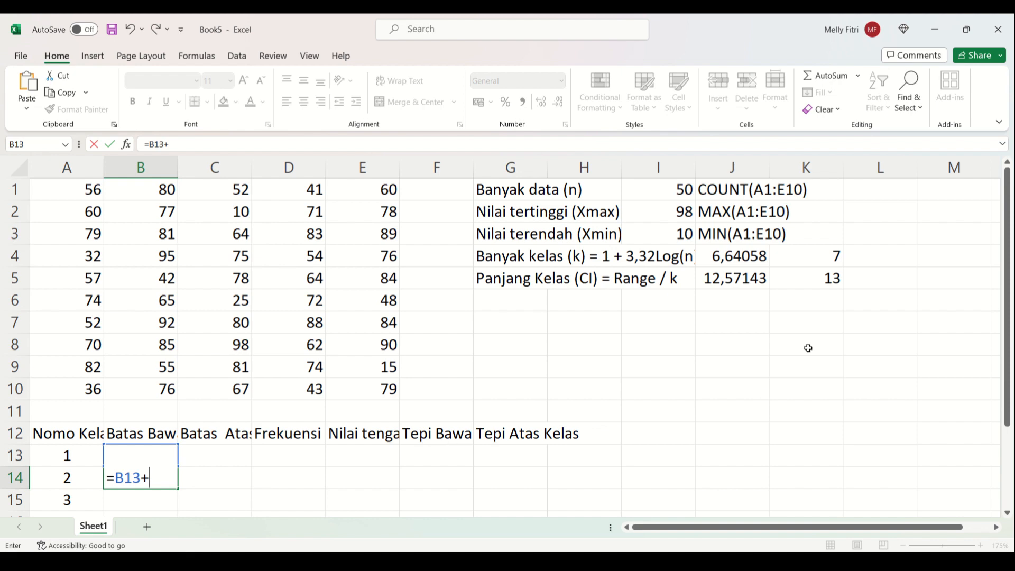
{"action": "left_click", "coordinate": [831, 278]}
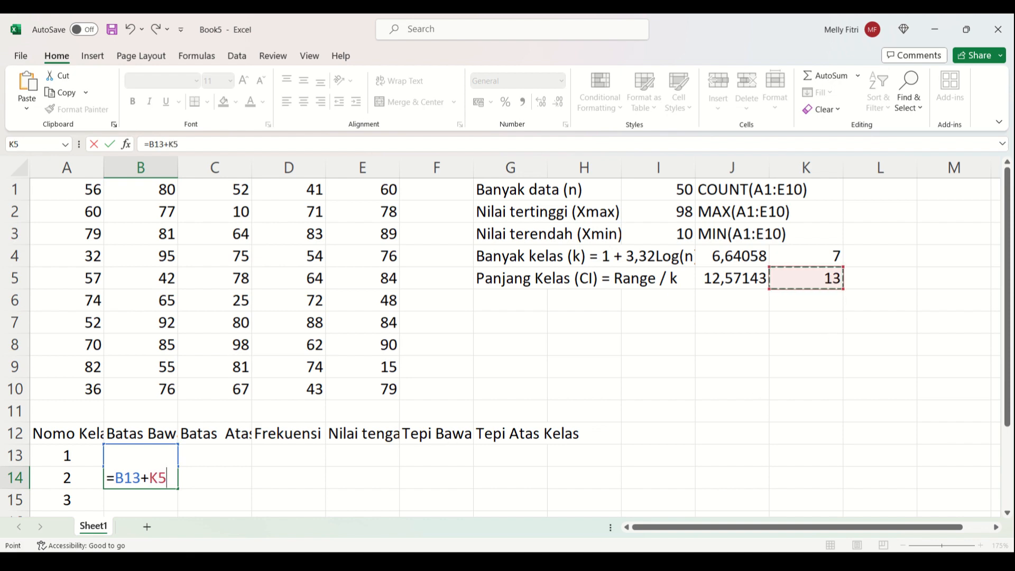
{"action": "key", "text": "F4"}
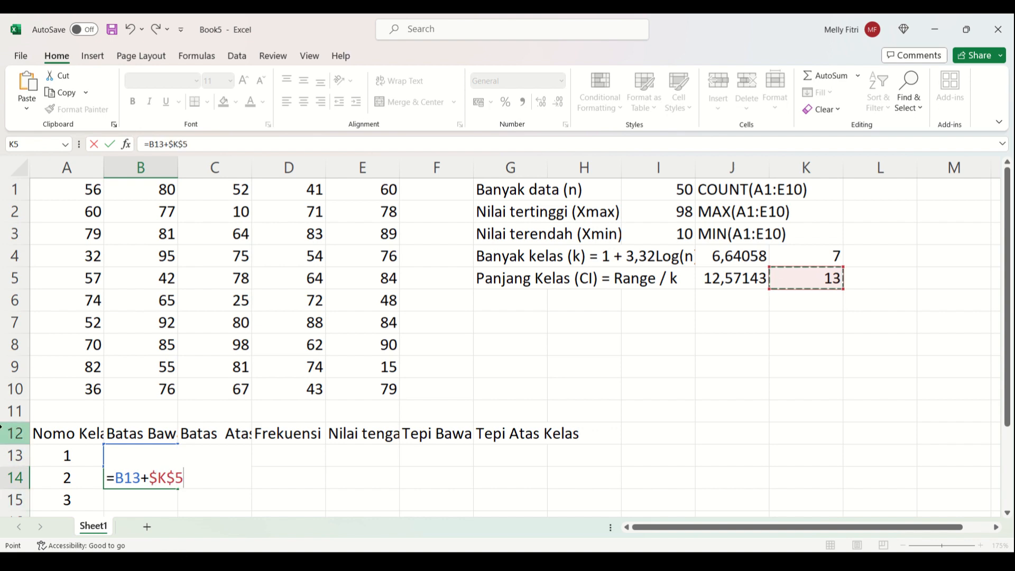
{"action": "scroll", "coordinate": [2, 497], "scroll_direction": "down", "scroll_amount": 1}
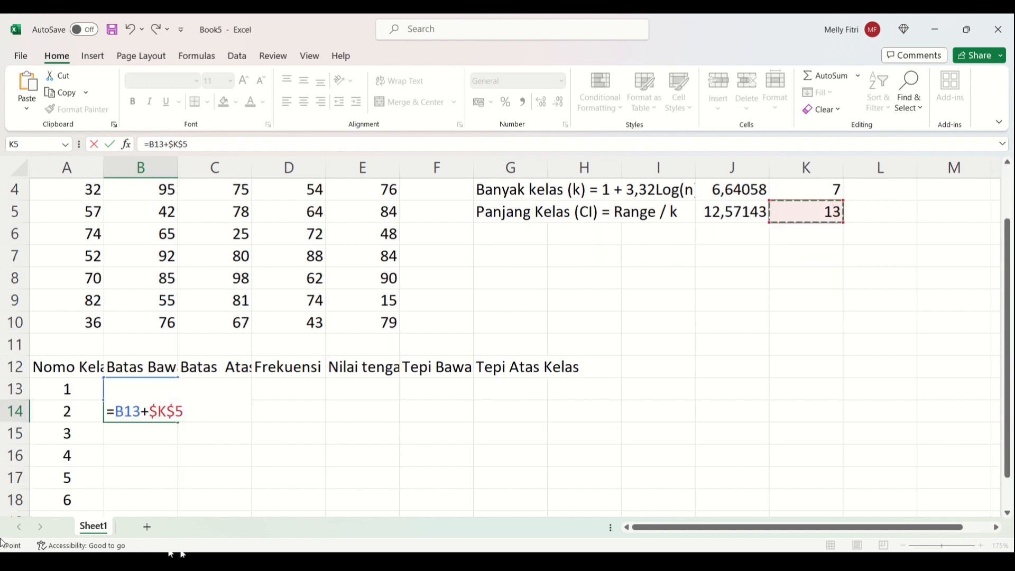
{"action": "key", "text": "Return"}
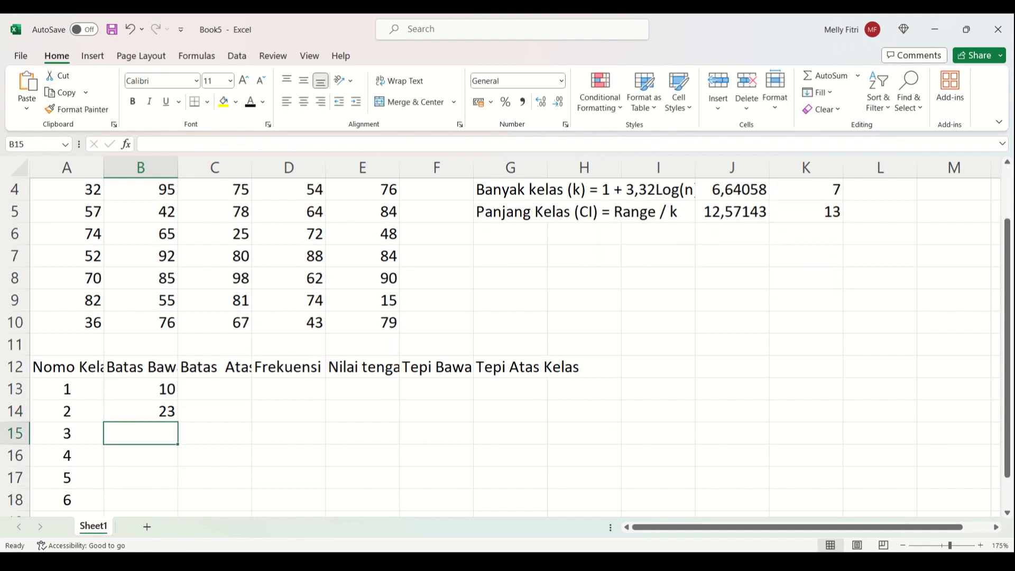
Fill the lower-limit formula from B14 down to B19 for classes 3 to 7.
{"action": "scroll", "coordinate": [33, 499], "scroll_direction": "down", "scroll_amount": 1}
{"action": "left_click", "coordinate": [152, 344]}
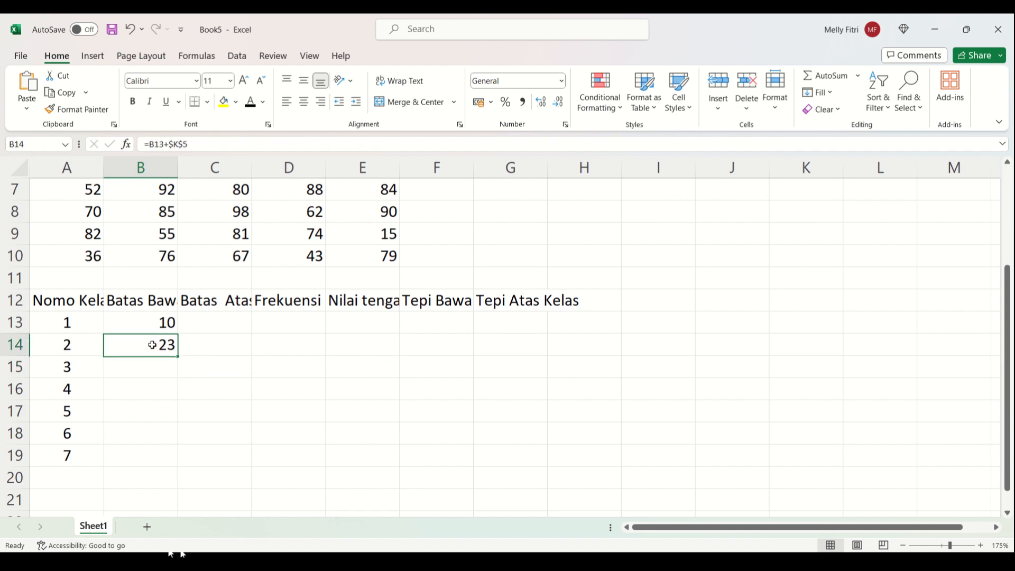
{"action": "left_click_drag", "start_coordinate": [152, 344], "coordinate": [148, 458]}
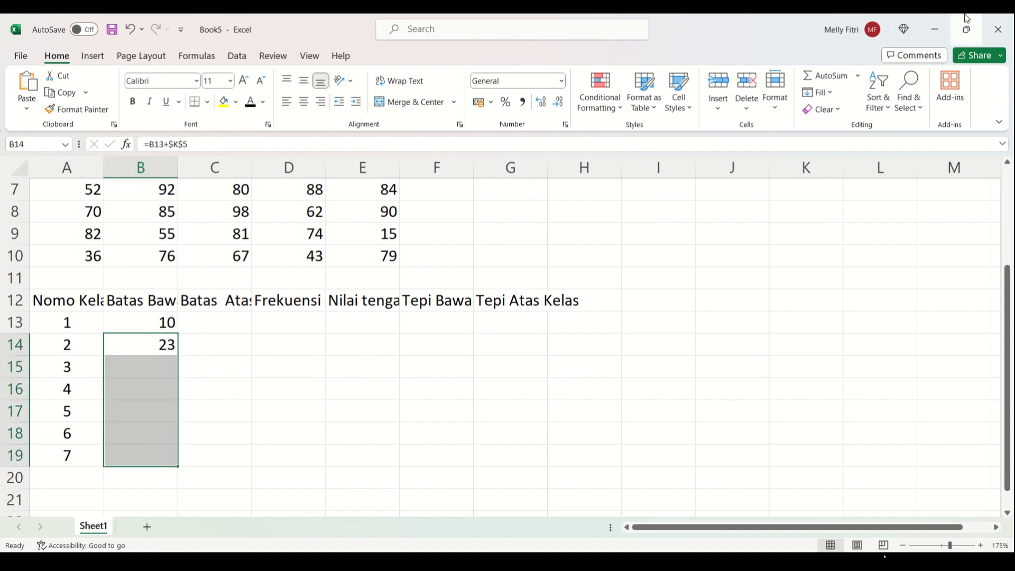
{"action": "key", "text": "ctrl+d"}
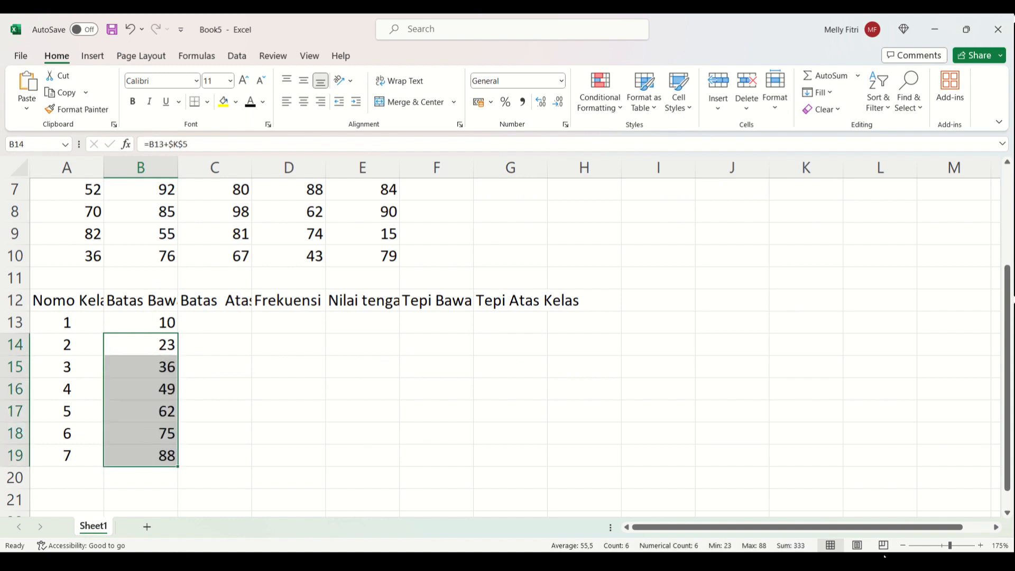
Calculate the upper limit of class 1 in cell C13 with the formula =B14-1.
{"action": "left_click", "coordinate": [244, 321]}
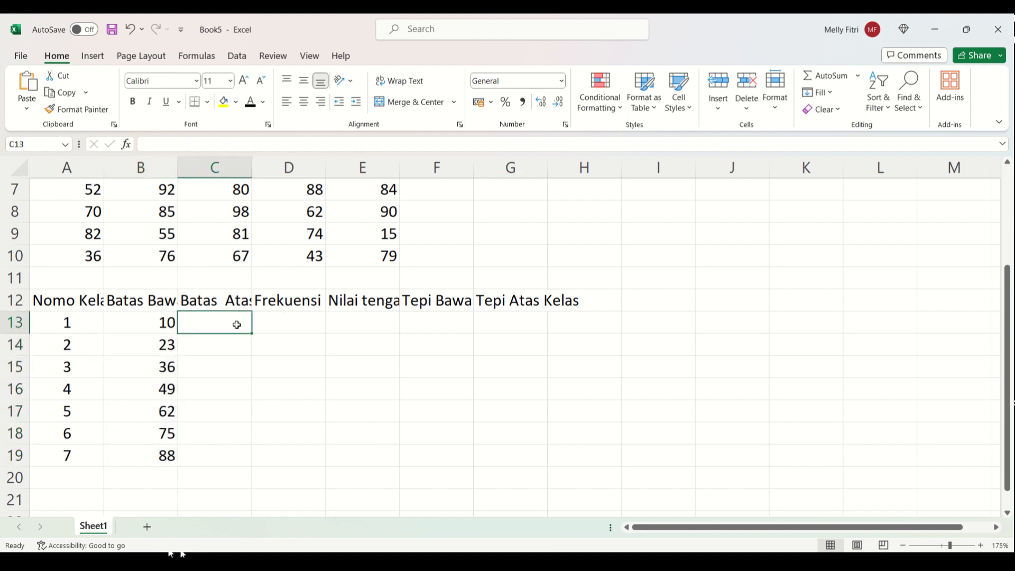
{"action": "left_click", "coordinate": [167, 349]}
{"action": "left_click", "coordinate": [199, 325]}
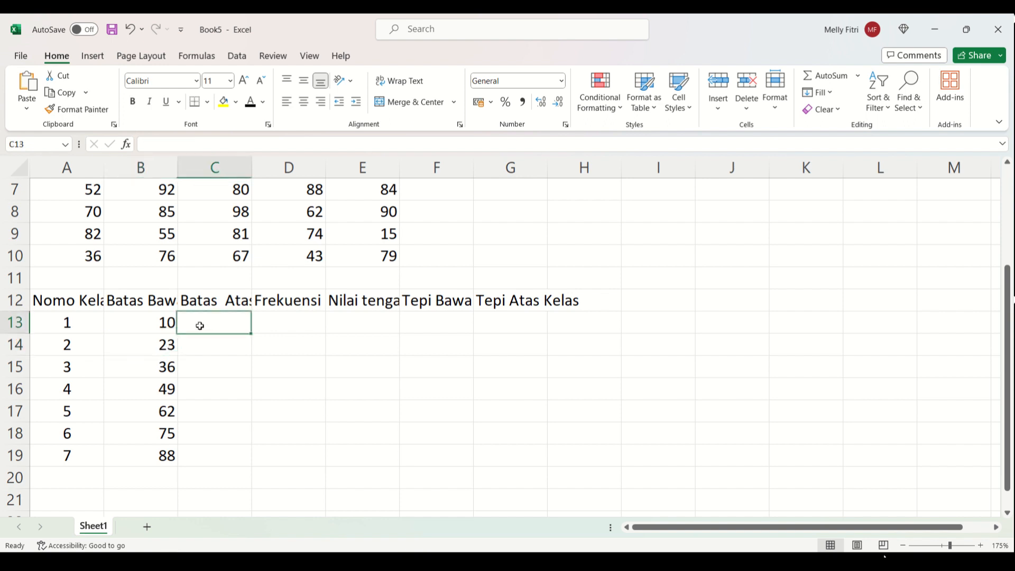
{"action": "type", "text": "="}
{"action": "key", "text": "Left"}
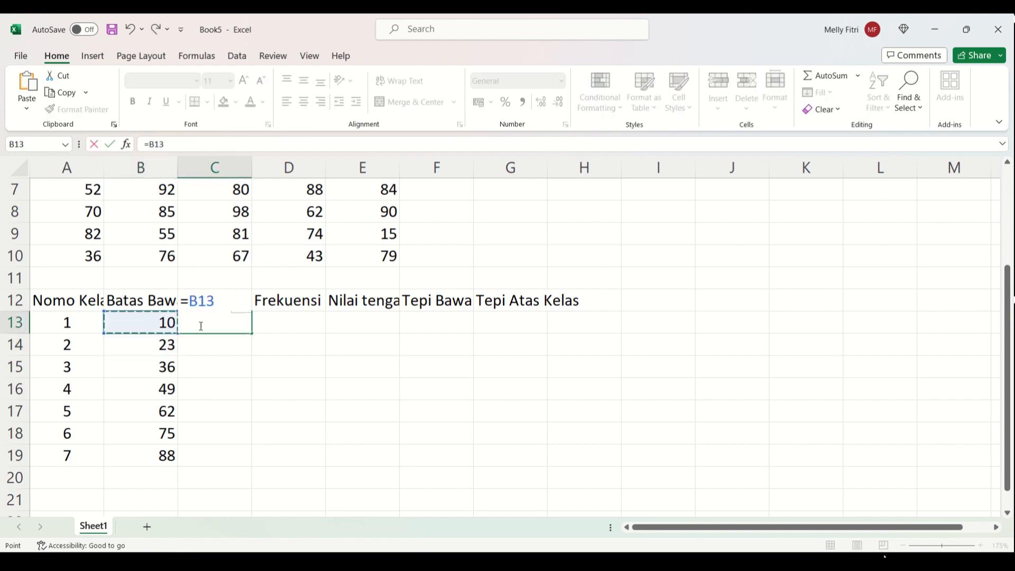
{"action": "key", "text": "Down"}
{"action": "type", "text": "-1"}
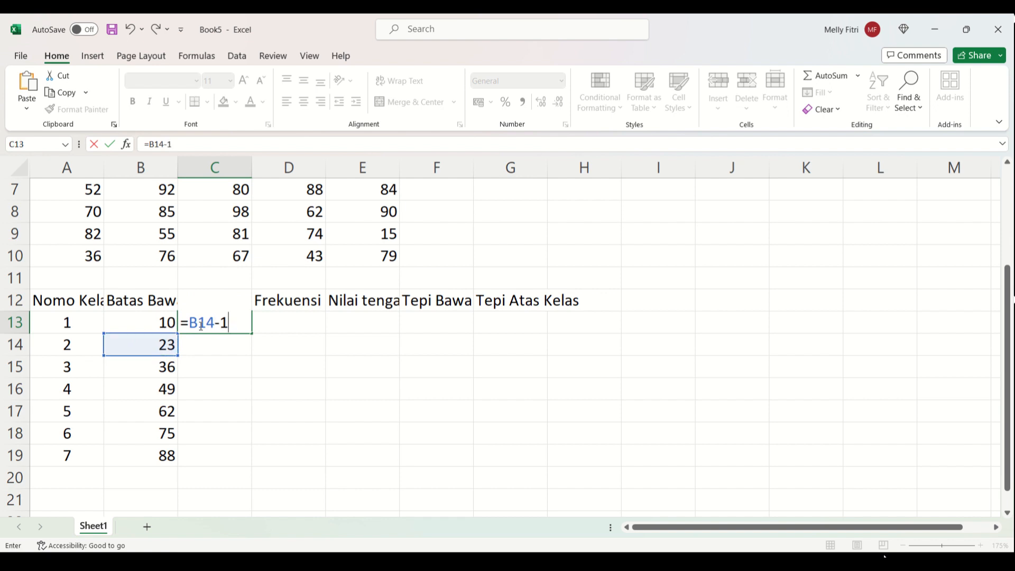
{"action": "key", "text": "Return"}
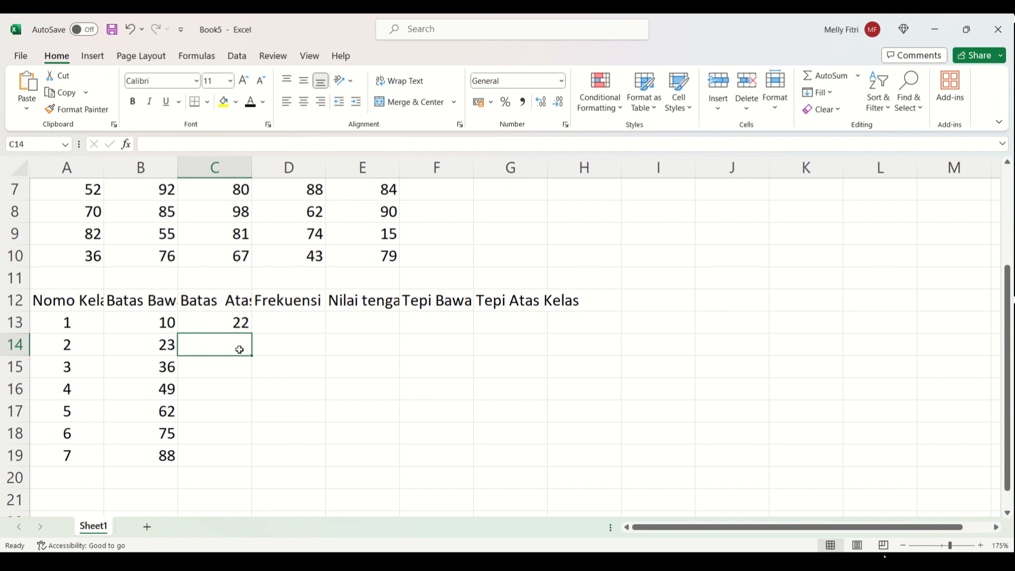
Calculate the upper limit of class 2 in cell C14 with the formula =C13+$K$5.
{"action": "type", "text": "="}
{"action": "key", "text": "Up"}
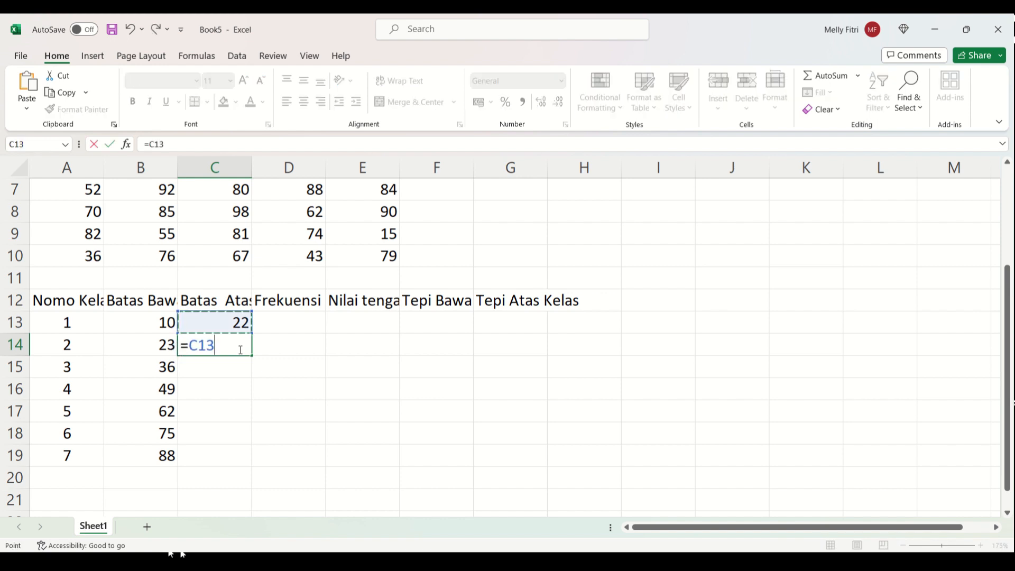
{"action": "type", "text": "+"}
{"action": "scroll", "coordinate": [665, 402], "scroll_direction": "up", "scroll_amount": 2}
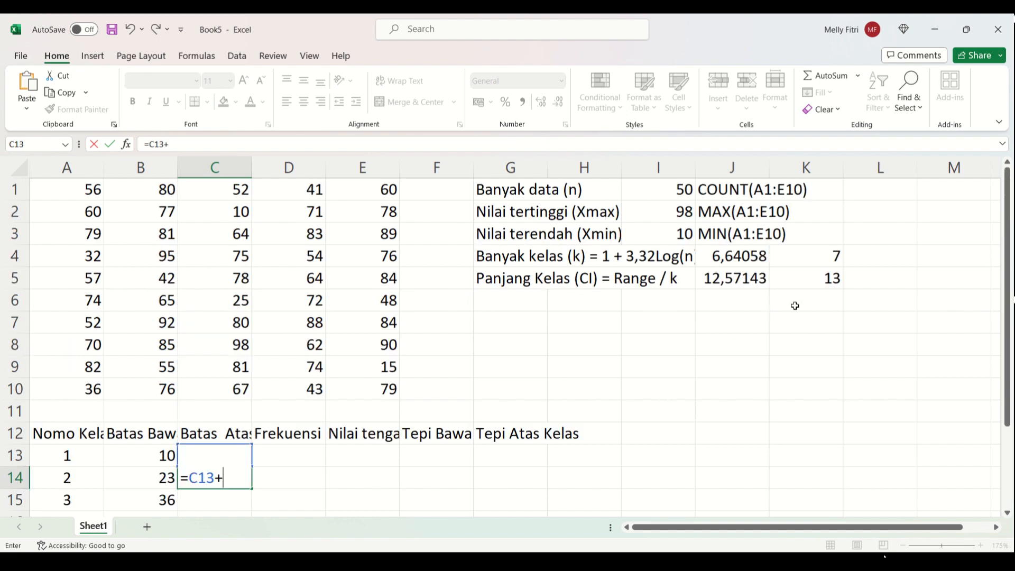
{"action": "left_click", "coordinate": [815, 278]}
{"action": "key", "text": "F4"}
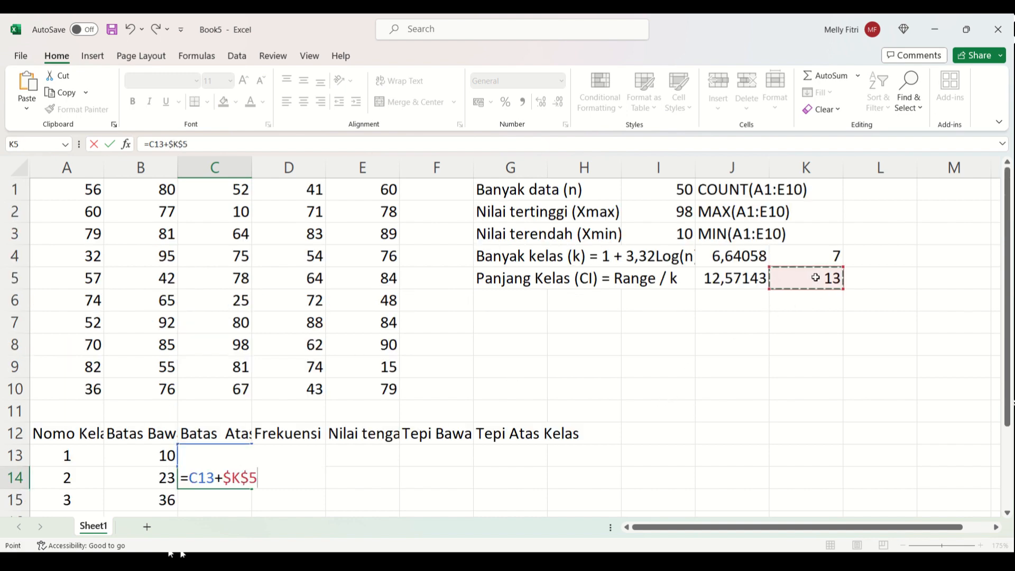
{"action": "key", "text": "Return"}
Fill the upper-limit formula from C14 down to C19 for classes 3 to 7.
{"action": "scroll", "coordinate": [557, 371], "scroll_direction": "down", "scroll_amount": 2}
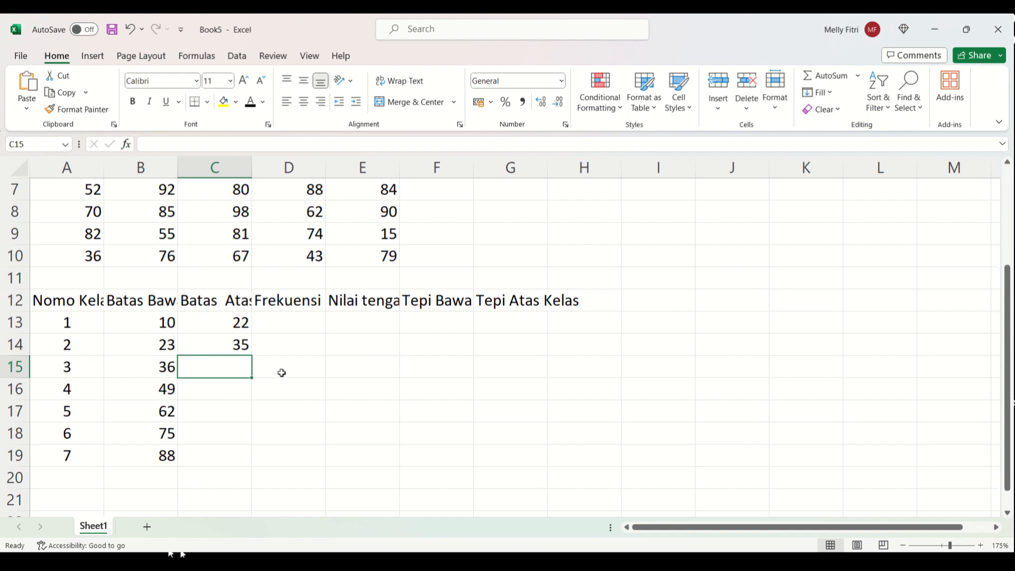
{"action": "left_click", "coordinate": [242, 344]}
{"action": "left_click_drag", "start_coordinate": [252, 357], "coordinate": [250, 459]}
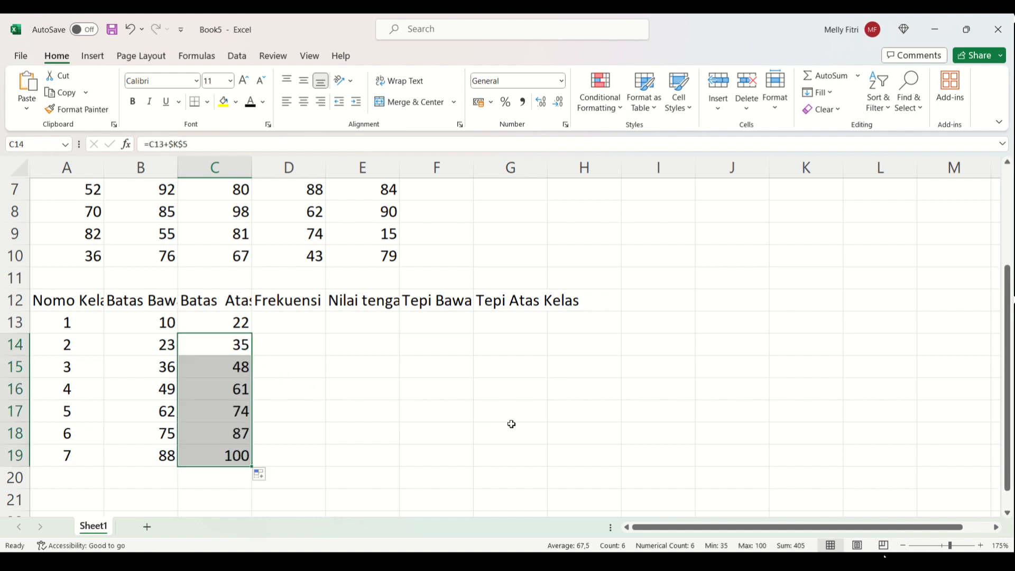
{"action": "left_click", "coordinate": [446, 383]}
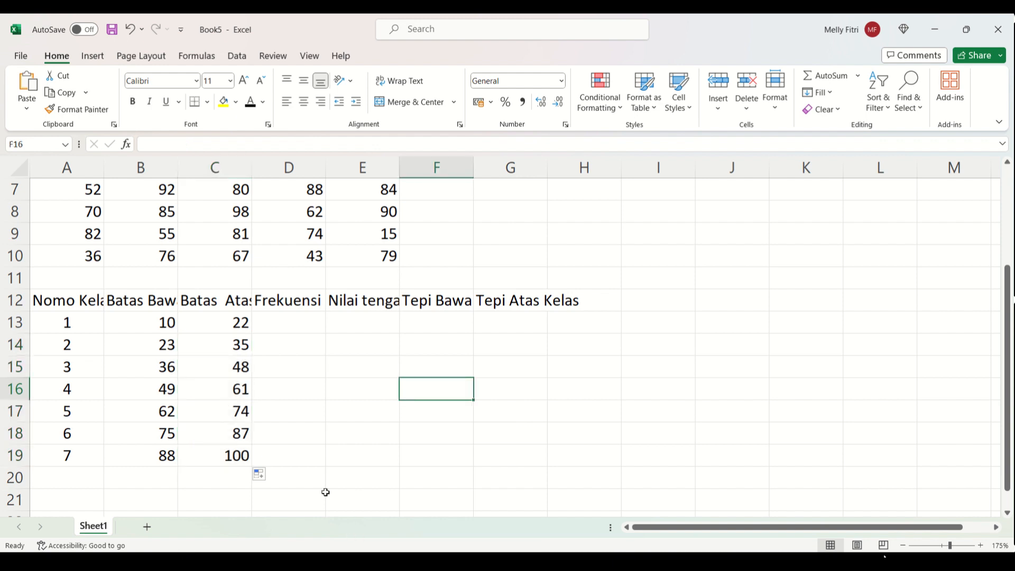
Check the first lower limit and last upper limit, and try 9 as the lower limit of class 1 in B13.
{"action": "left_click", "coordinate": [166, 322]}
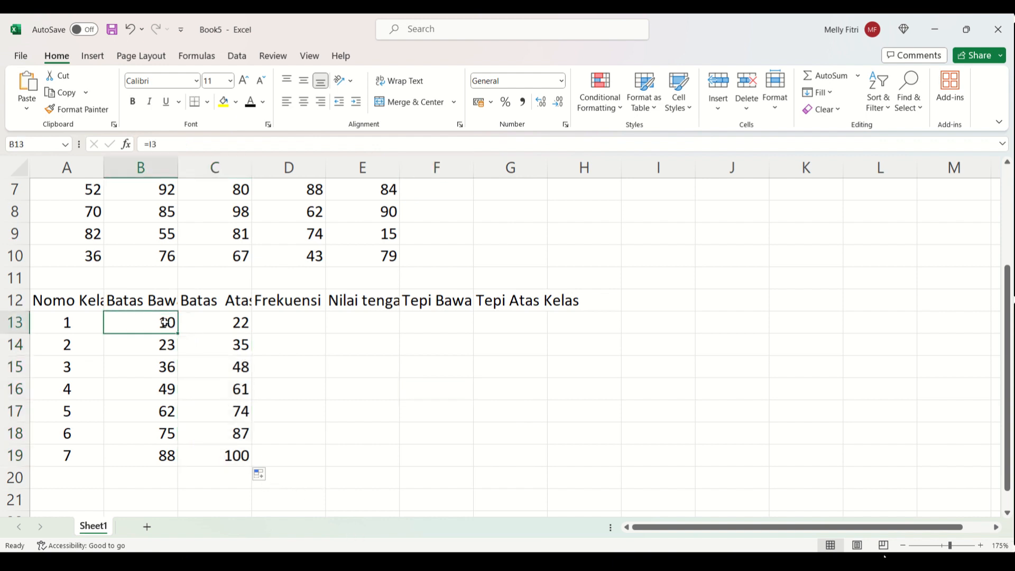
{"action": "left_click", "coordinate": [223, 462]}
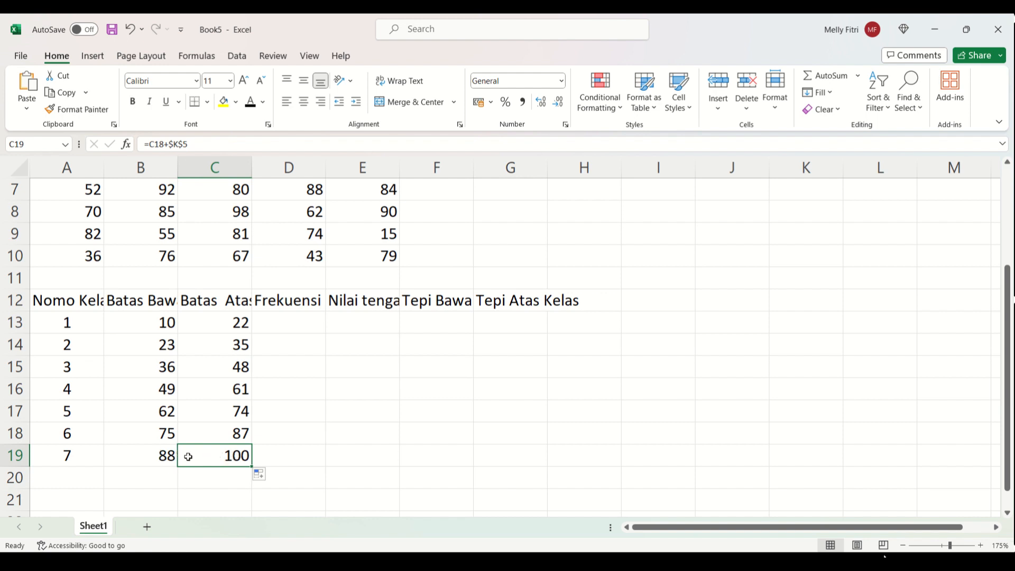
{"action": "left_click", "coordinate": [174, 329]}
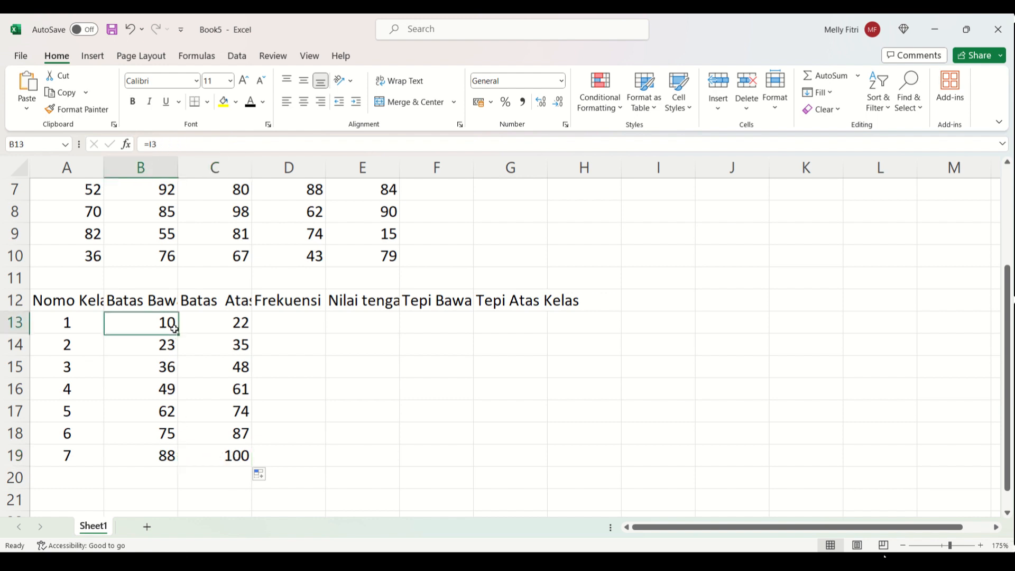
{"action": "type", "text": "9"}
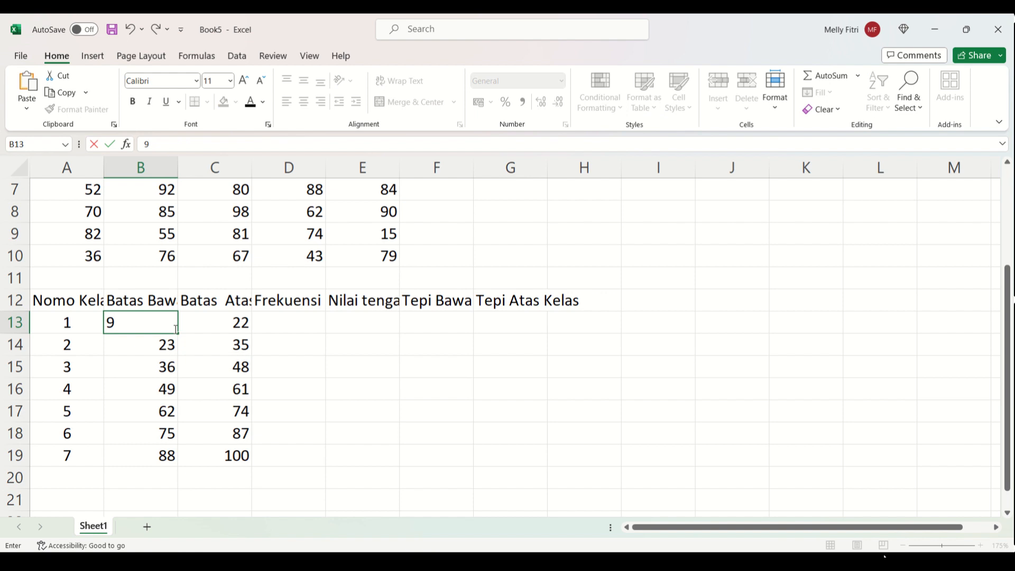
{"action": "key", "text": "Return"}
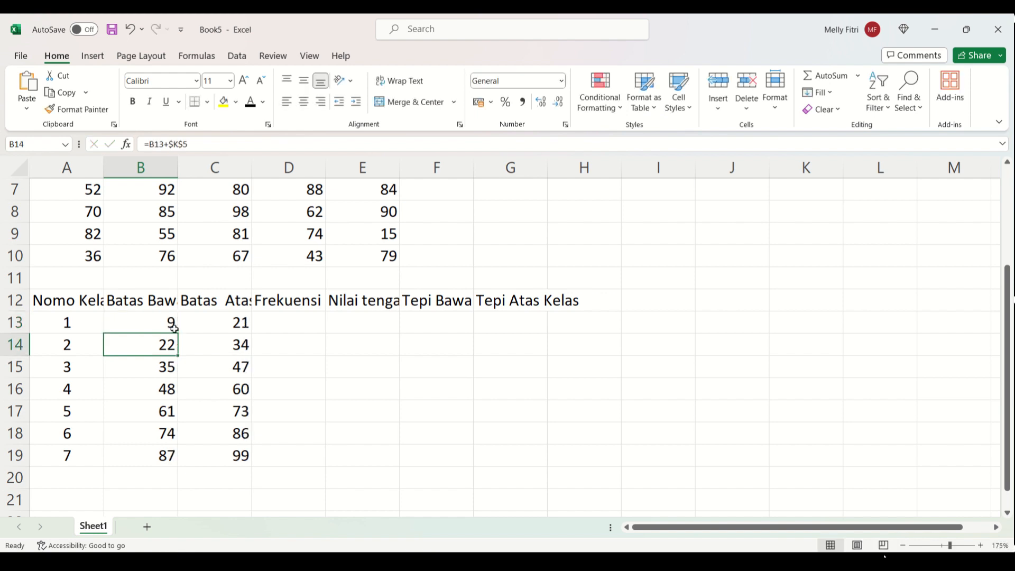
Try 8 as the lower limit of class 1 in B13 and check the last upper limit in C19.
{"action": "left_click", "coordinate": [220, 459]}
{"action": "left_click", "coordinate": [163, 324]}
{"action": "type", "text": "8"}
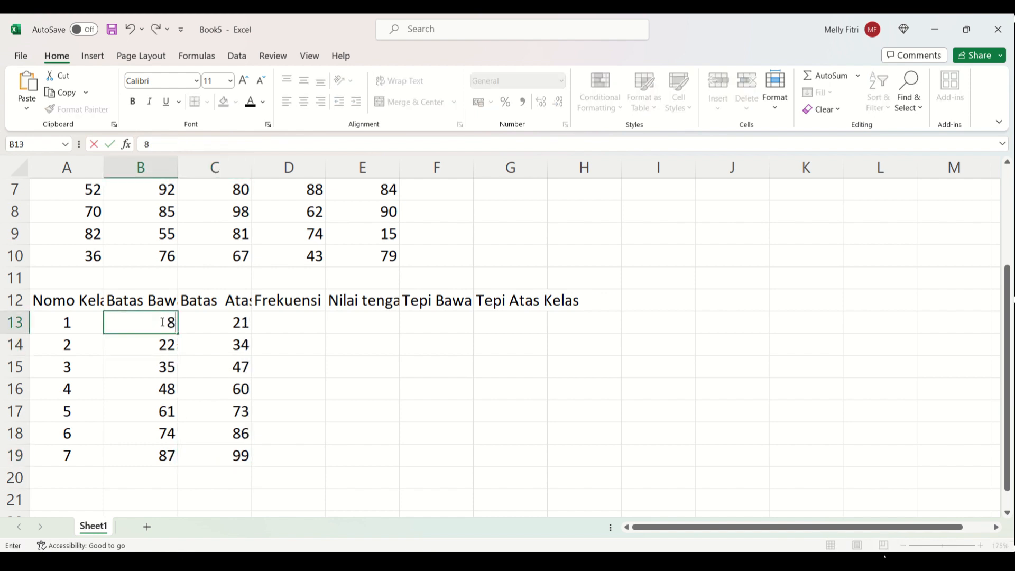
{"action": "key", "text": "Return"}
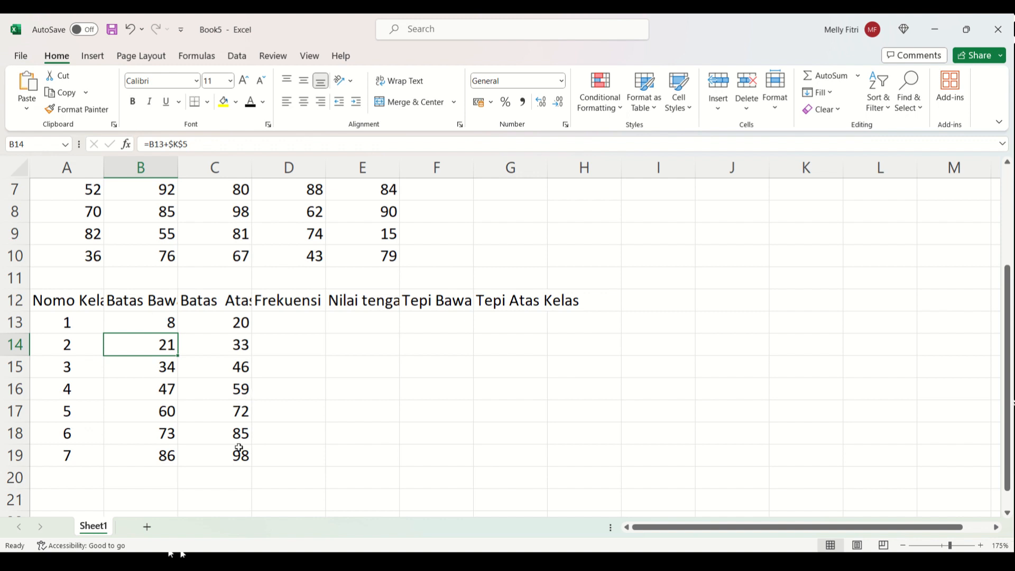
{"action": "left_click", "coordinate": [156, 316]}
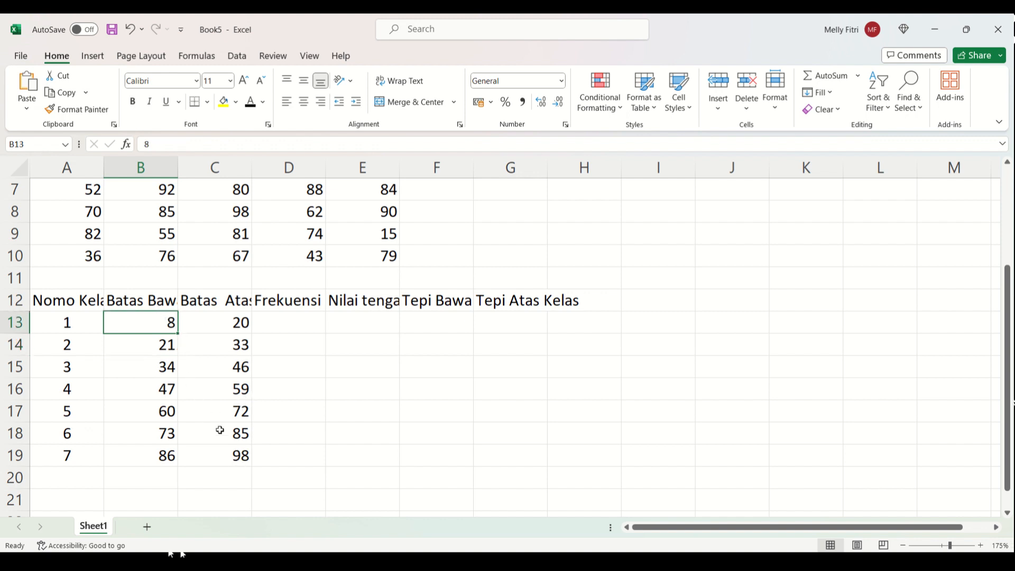
{"action": "left_click", "coordinate": [231, 458]}
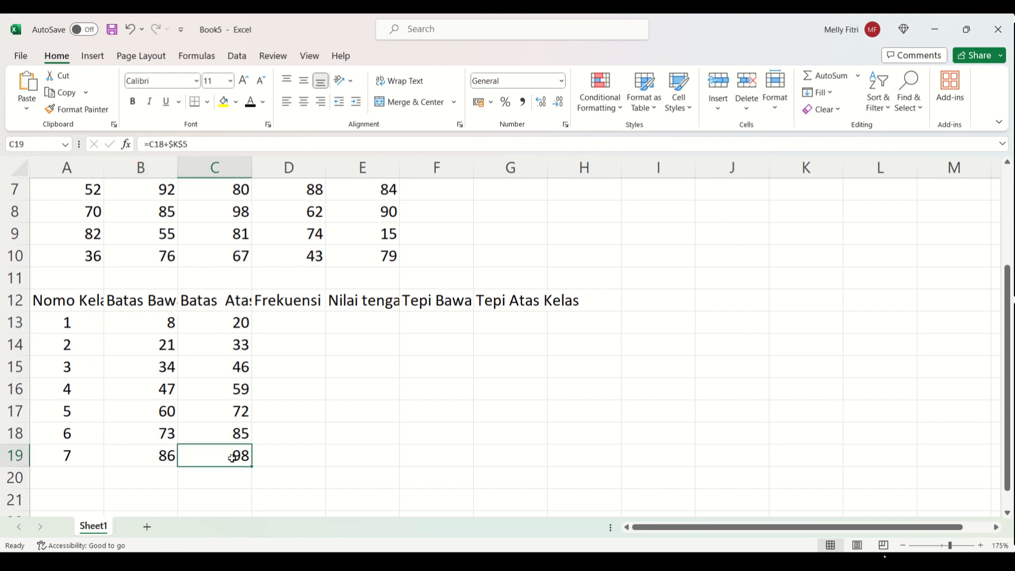
Set the lower limit of class 1 in cell B13 to 10.
{"action": "left_click", "coordinate": [167, 322]}
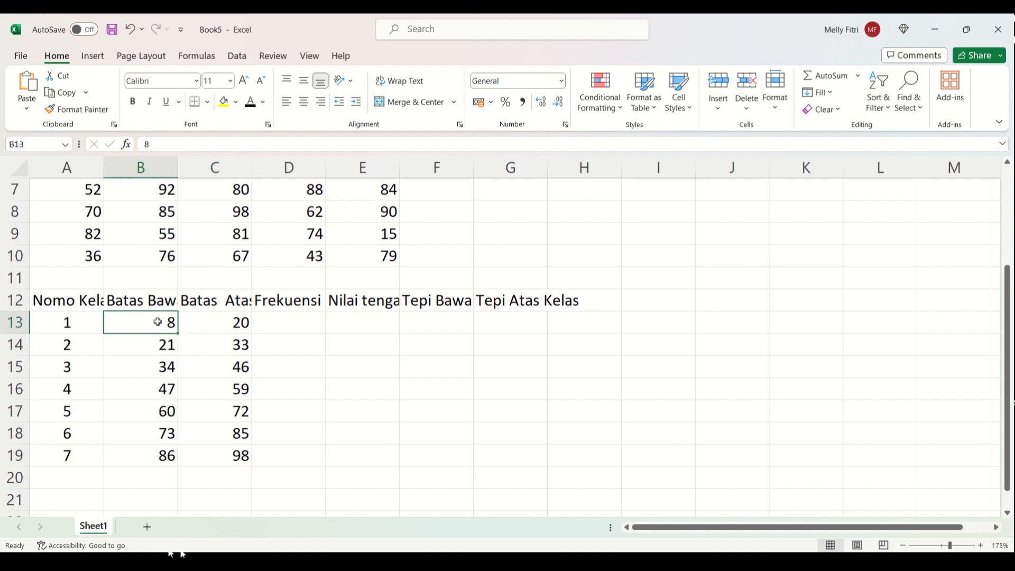
{"action": "type", "text": "10"}
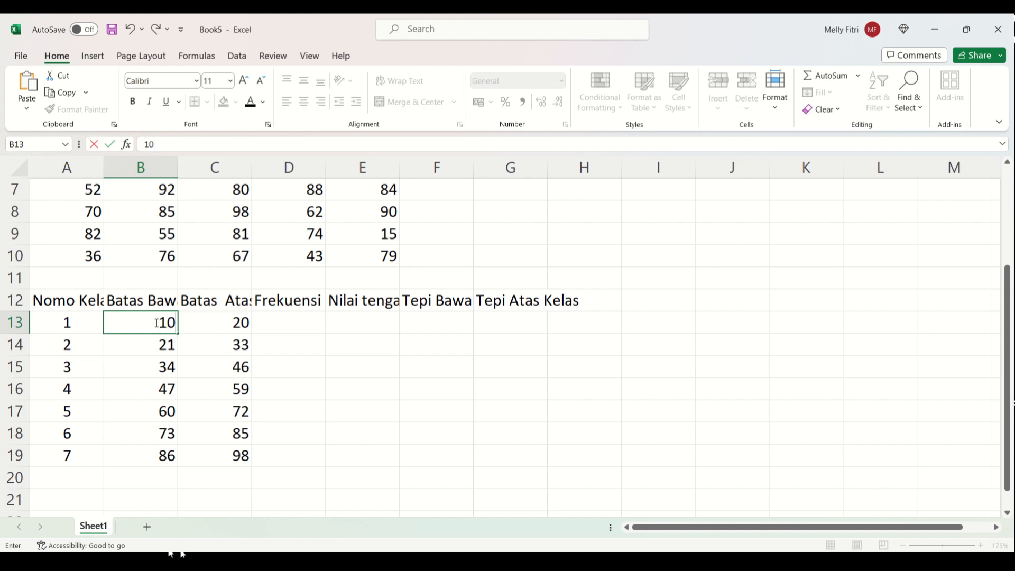
{"action": "key", "text": "Return"}
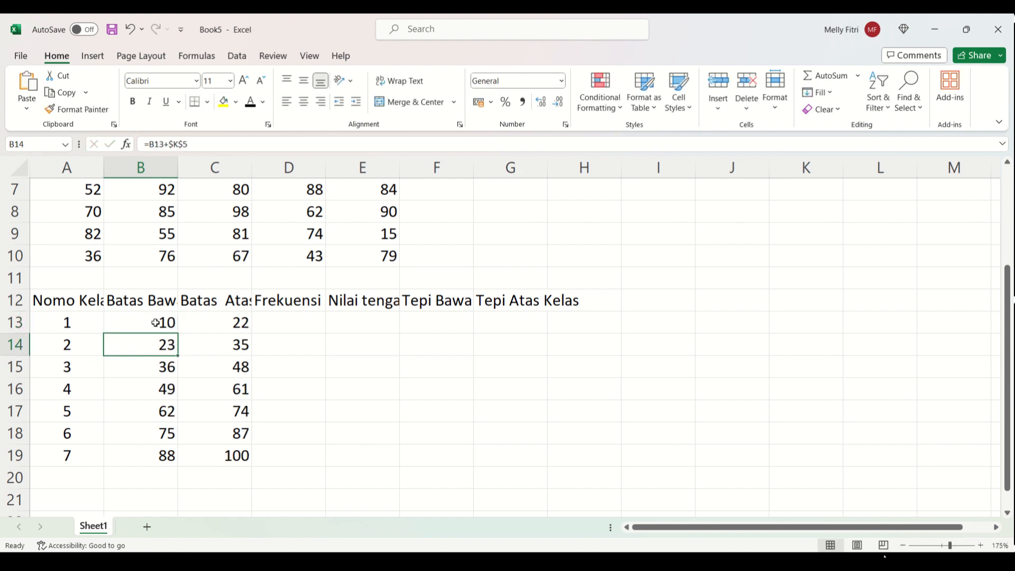
Review the lower and upper limits of class 1 against the data values above the frequency table.
{"action": "left_click", "coordinate": [313, 325]}
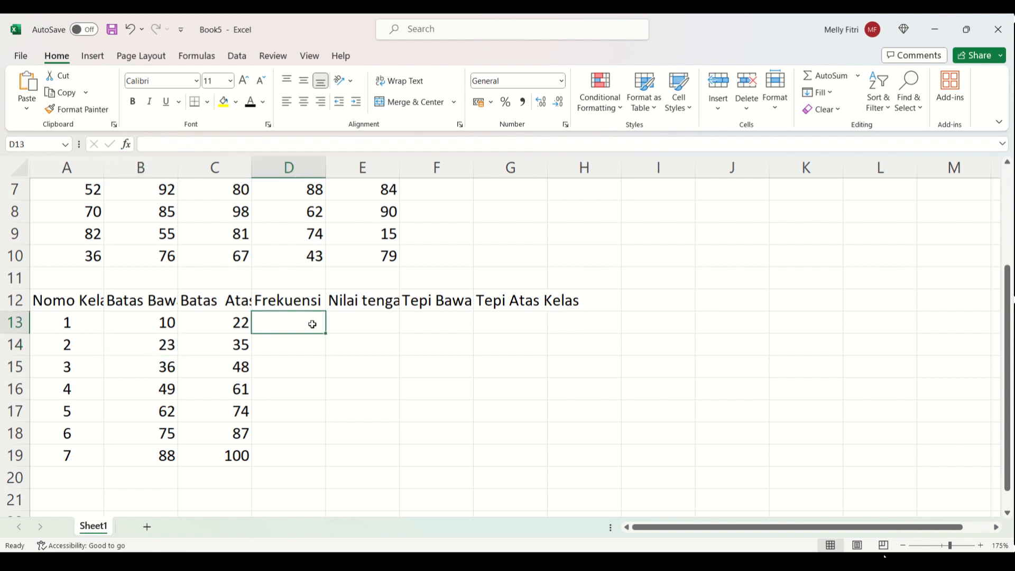
{"action": "scroll", "coordinate": [369, 391], "scroll_direction": "up", "scroll_amount": 1}
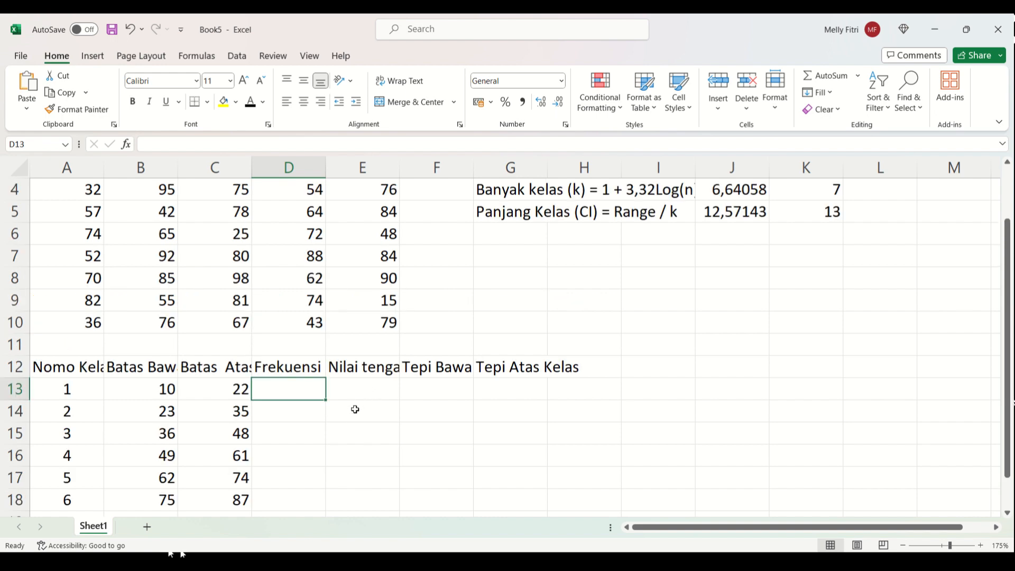
{"action": "left_click", "coordinate": [159, 390]}
{"action": "left_click", "coordinate": [216, 392]}
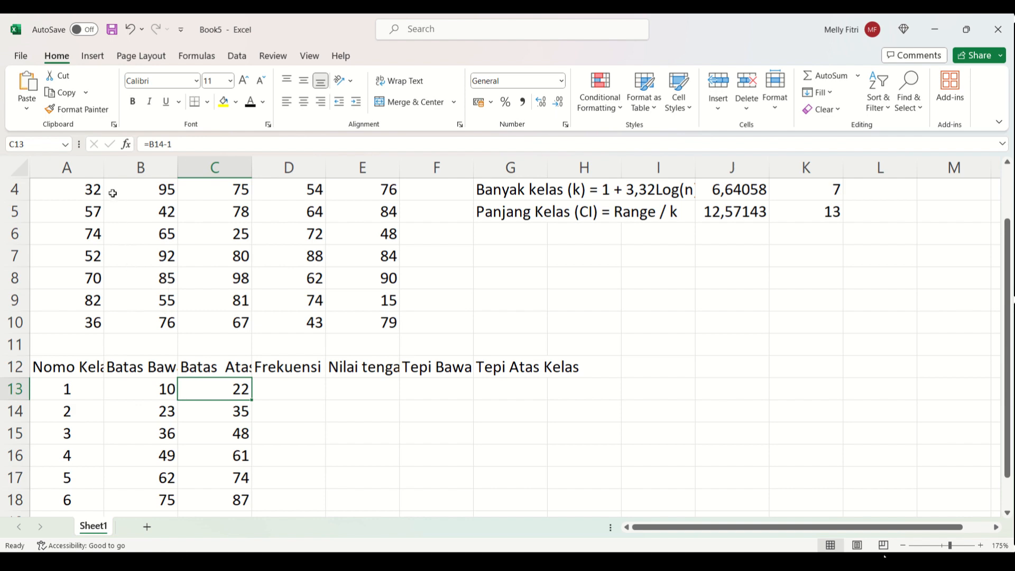
{"action": "left_click_drag", "start_coordinate": [114, 195], "coordinate": [363, 317]}
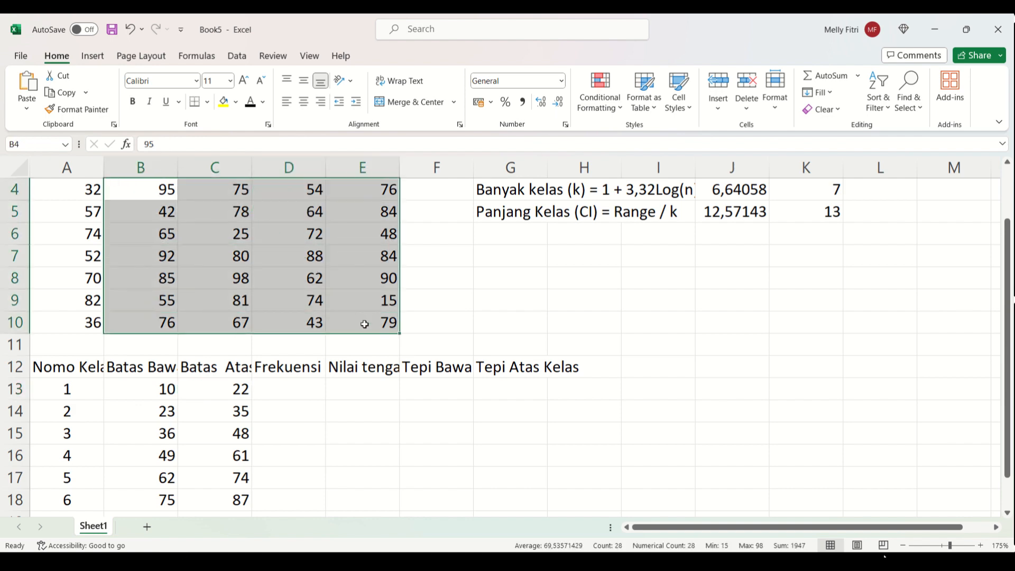
{"action": "left_click", "coordinate": [376, 300]}
Start a FREQUENCY formula across the frequency cells D13:D19, using A1:E10 as the data array.
{"action": "left_click", "coordinate": [264, 388]}
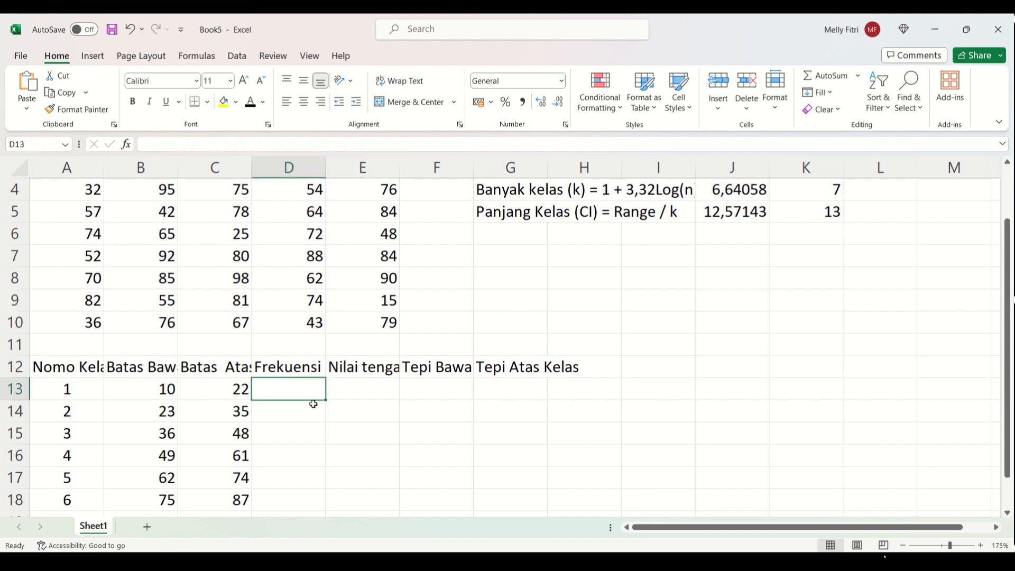
{"action": "scroll", "coordinate": [313, 407], "scroll_direction": "down", "scroll_amount": 1}
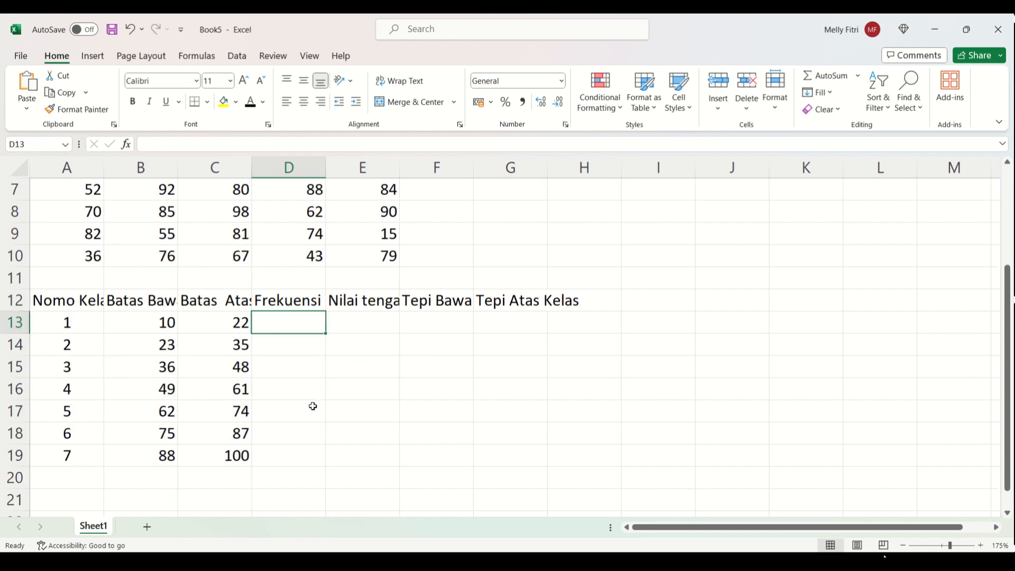
{"action": "left_click", "coordinate": [302, 461], "text": "shift"}
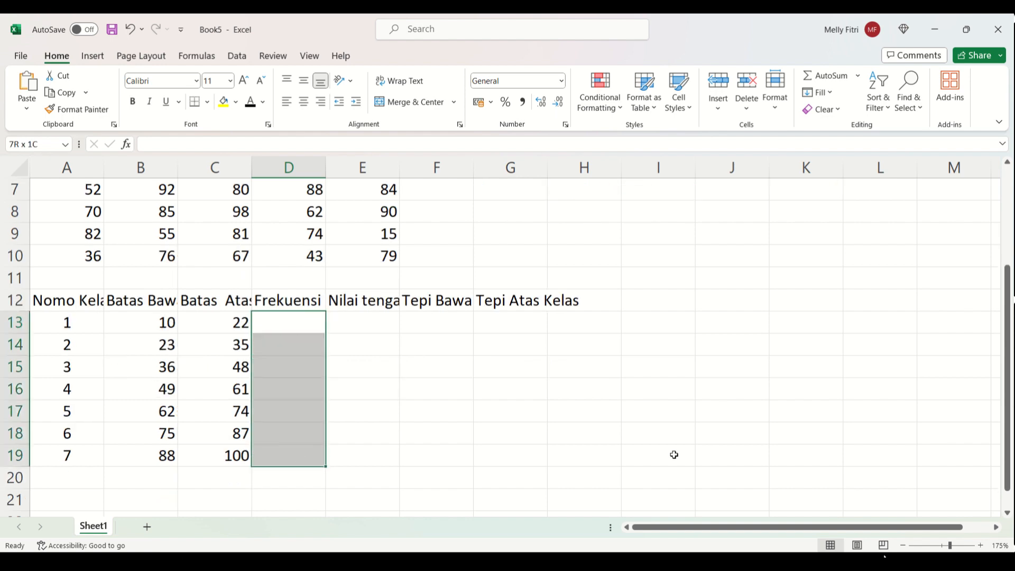
{"action": "type", "text": "=fre"}
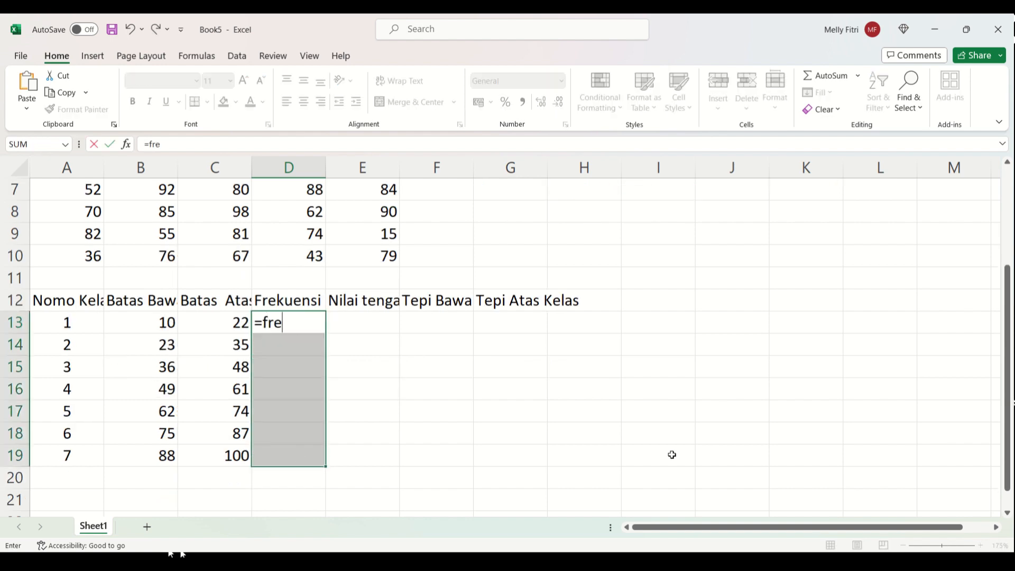
{"action": "key", "text": "Tab"}
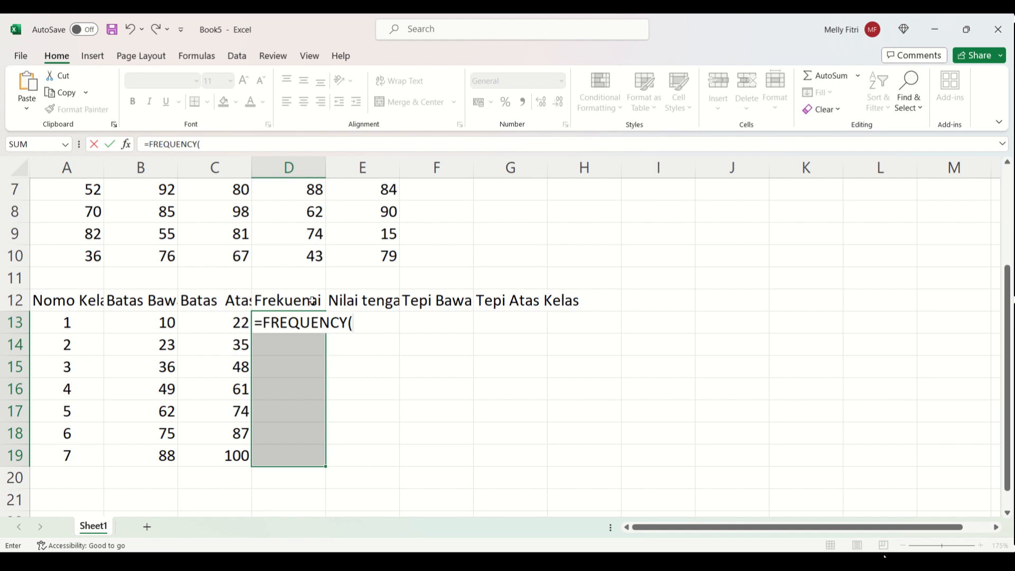
{"action": "left_click", "coordinate": [379, 254]}
{"action": "scroll", "coordinate": [355, 263], "scroll_direction": "up", "scroll_amount": 2}
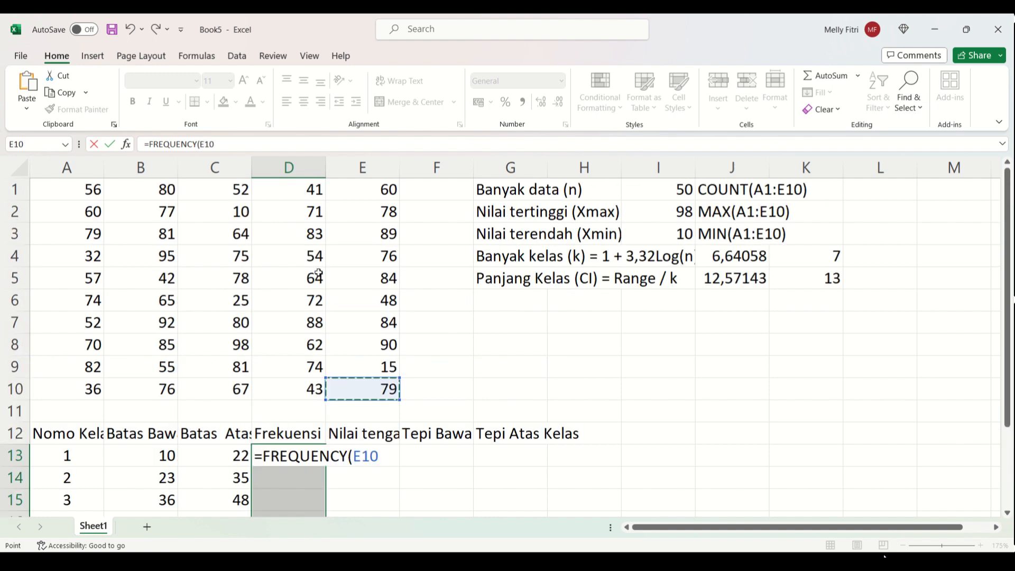
{"action": "left_click", "coordinate": [74, 186], "text": "shift"}
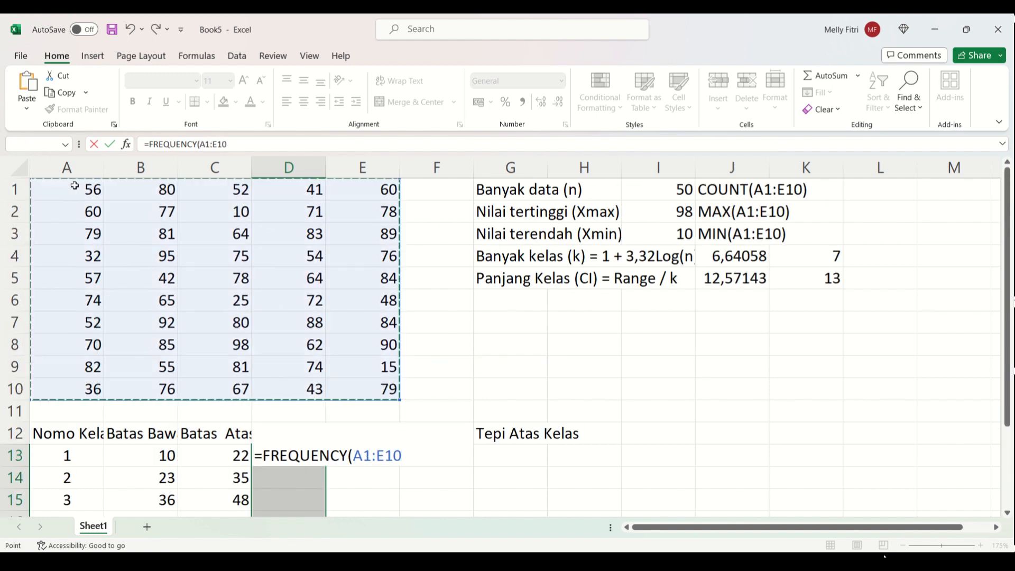
{"action": "type", "text": ";"}
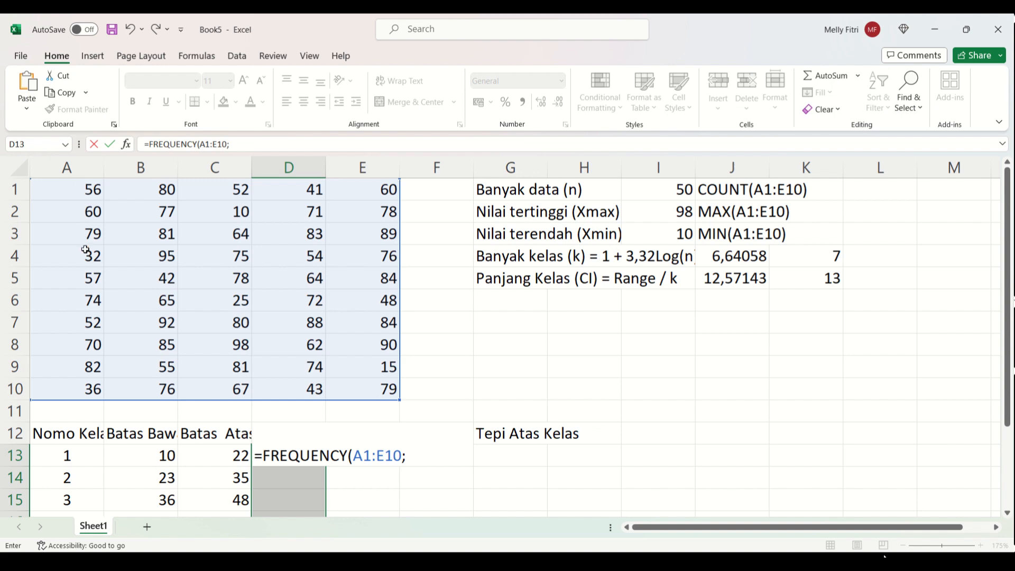
Complete the FREQUENCY formula with the upper limits C13:C19 as bins and enter it as an array formula.
{"action": "scroll", "coordinate": [167, 407], "scroll_direction": "down", "scroll_amount": 1}
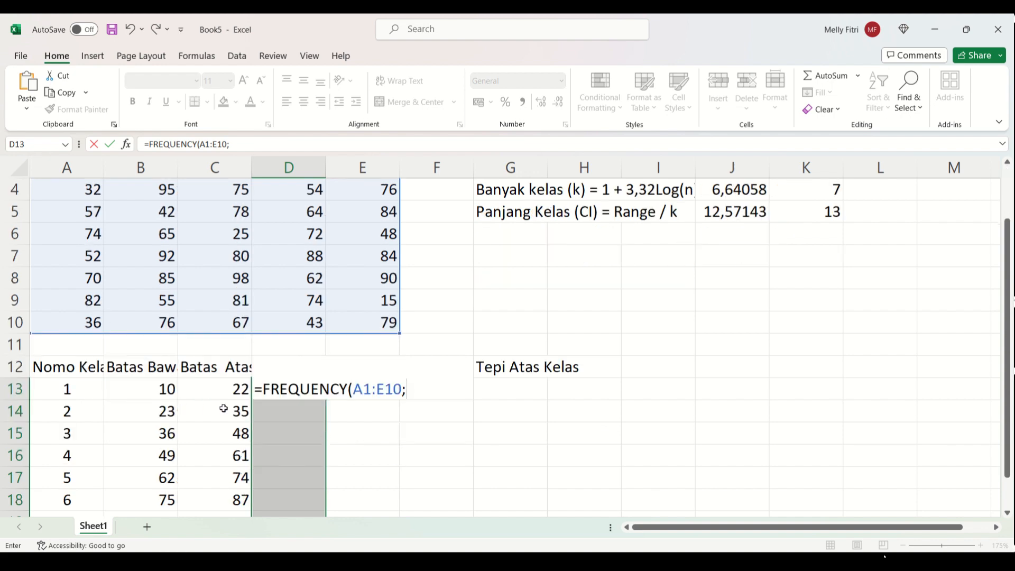
{"action": "scroll", "coordinate": [220, 389], "scroll_direction": "down", "scroll_amount": 2}
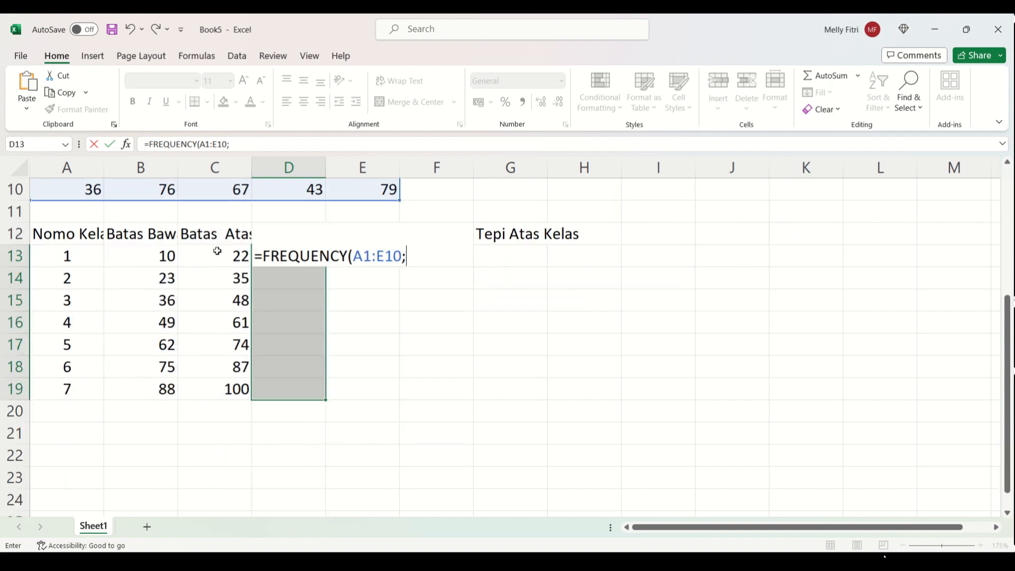
{"action": "left_click_drag", "start_coordinate": [219, 255], "coordinate": [225, 394]}
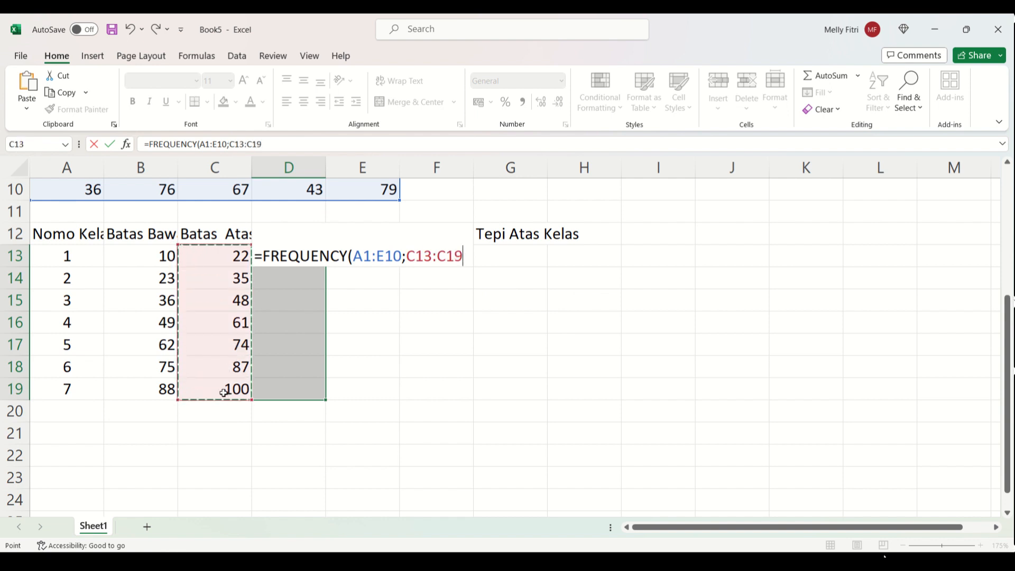
{"action": "type", "text": ")"}
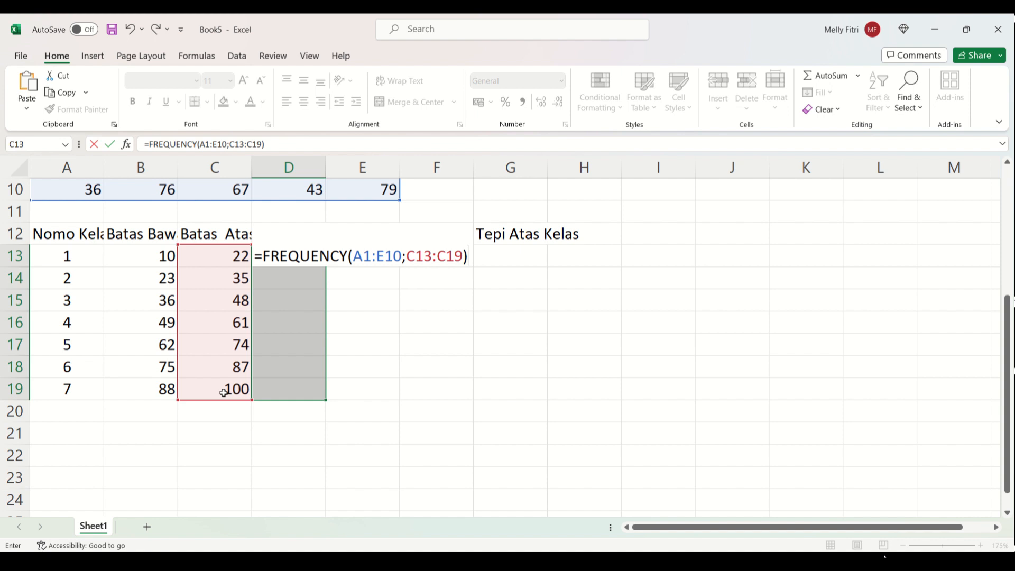
{"action": "key", "text": "ctrl+shift+Return"}
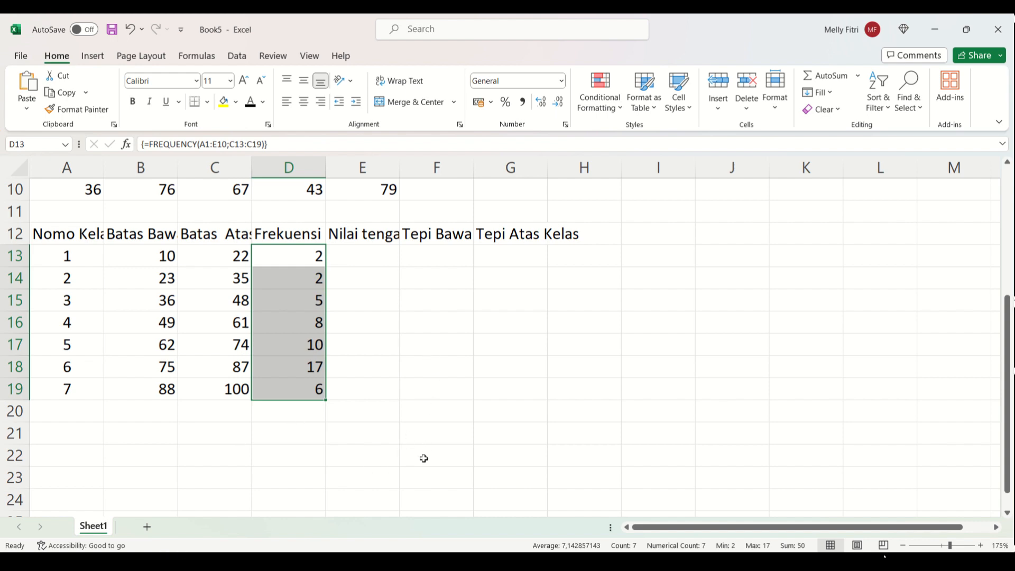
Highlight the data values belonging to class 1, cells C2 and E9, with yellow fill.
{"action": "scroll", "coordinate": [423, 458], "scroll_direction": "up", "scroll_amount": 2}
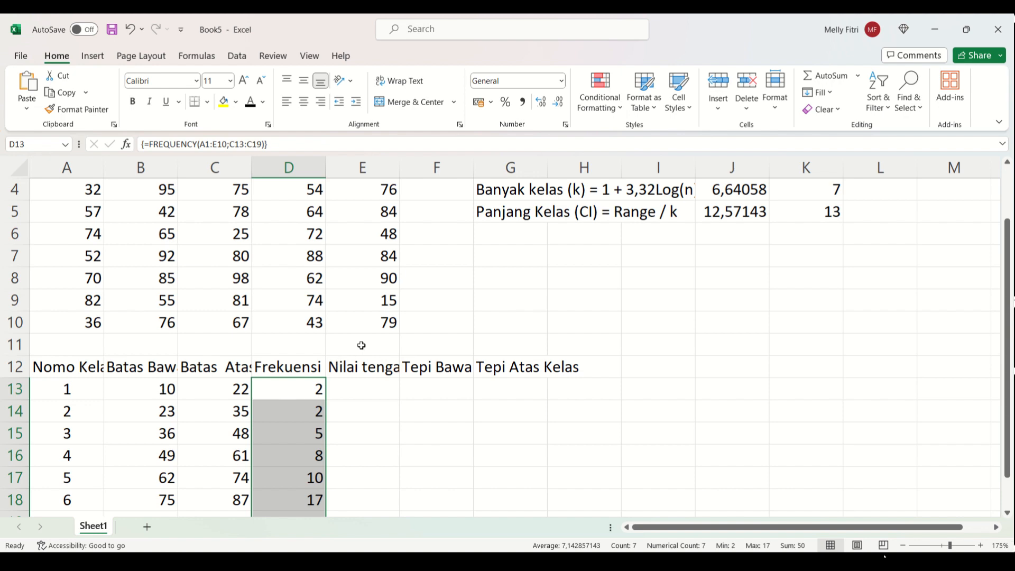
{"action": "scroll", "coordinate": [294, 377], "scroll_direction": "up", "scroll_amount": 1}
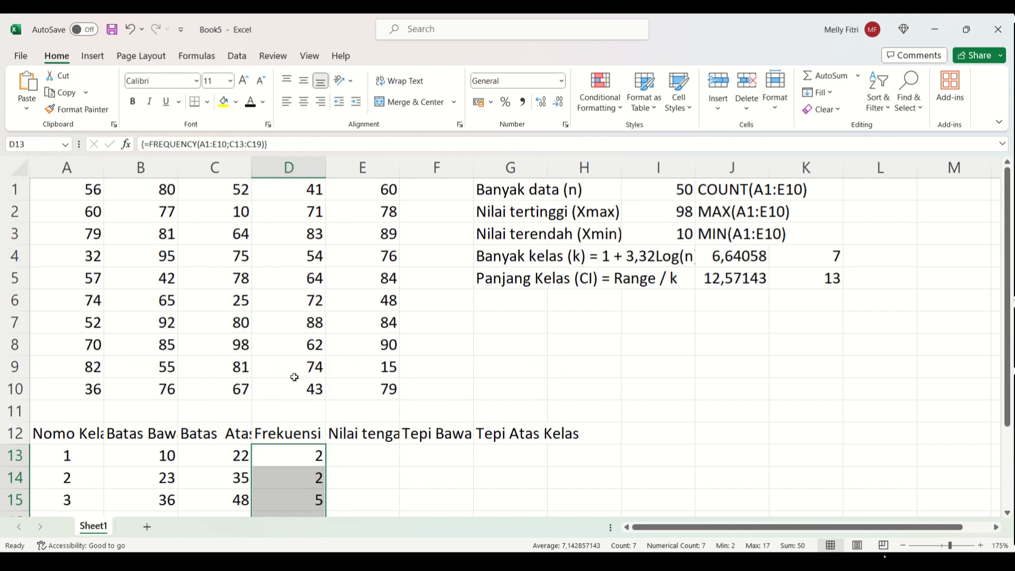
{"action": "left_click", "coordinate": [301, 455]}
{"action": "left_click", "coordinate": [231, 213]}
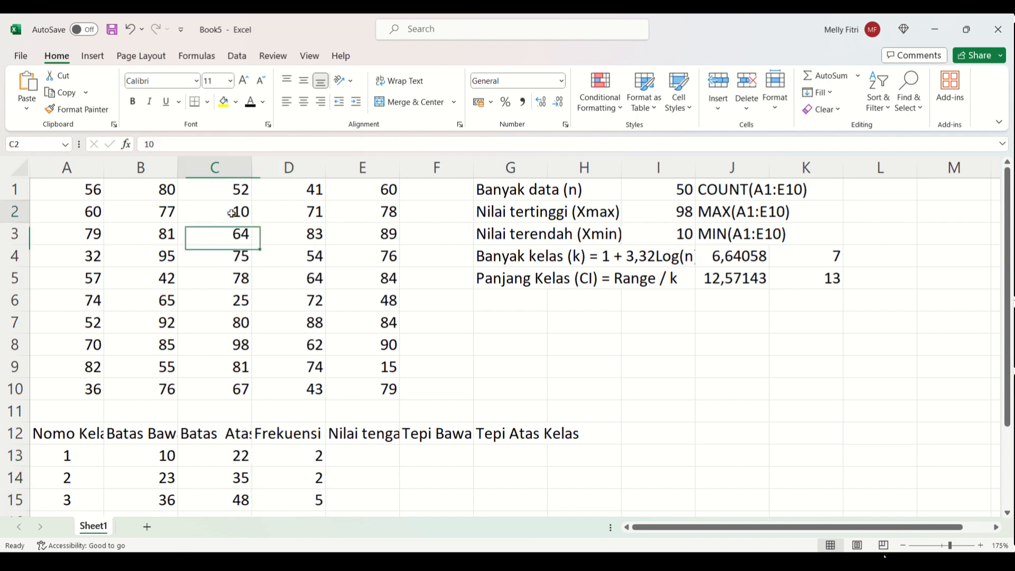
{"action": "left_click", "coordinate": [387, 370], "text": "ctrl"}
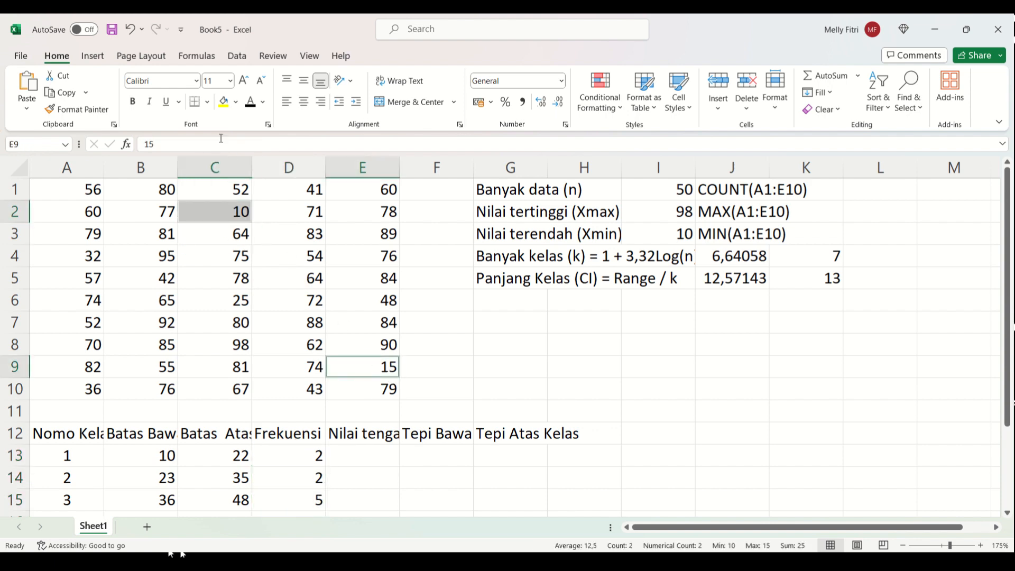
{"action": "left_click", "coordinate": [224, 102]}
{"action": "scroll", "coordinate": [309, 386], "scroll_direction": "down", "scroll_amount": 1}
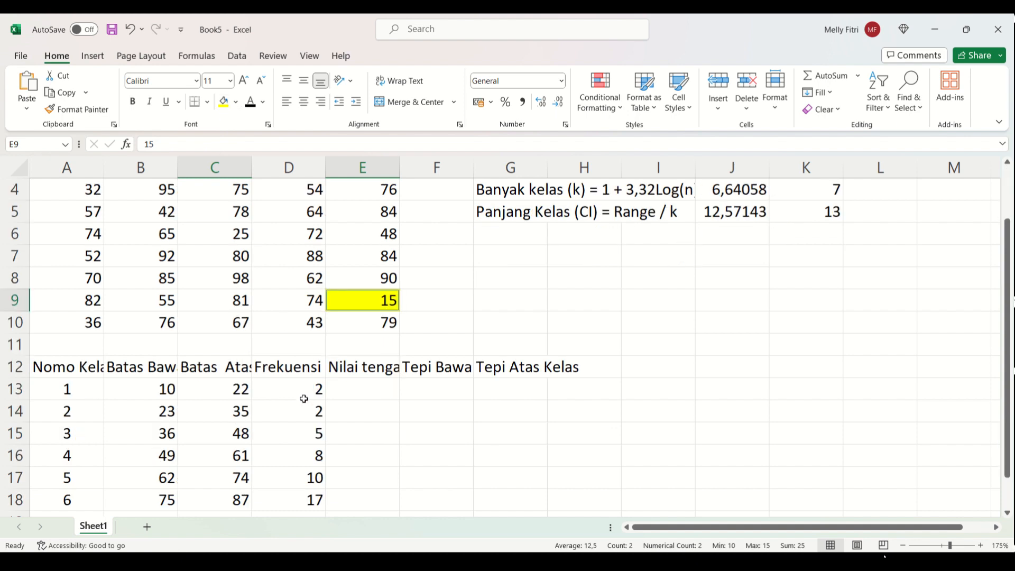
Highlight the data values belonging to class 2, cells A4 and C6, with light blue fill.
{"action": "scroll", "coordinate": [164, 415], "scroll_direction": "up", "scroll_amount": 1}
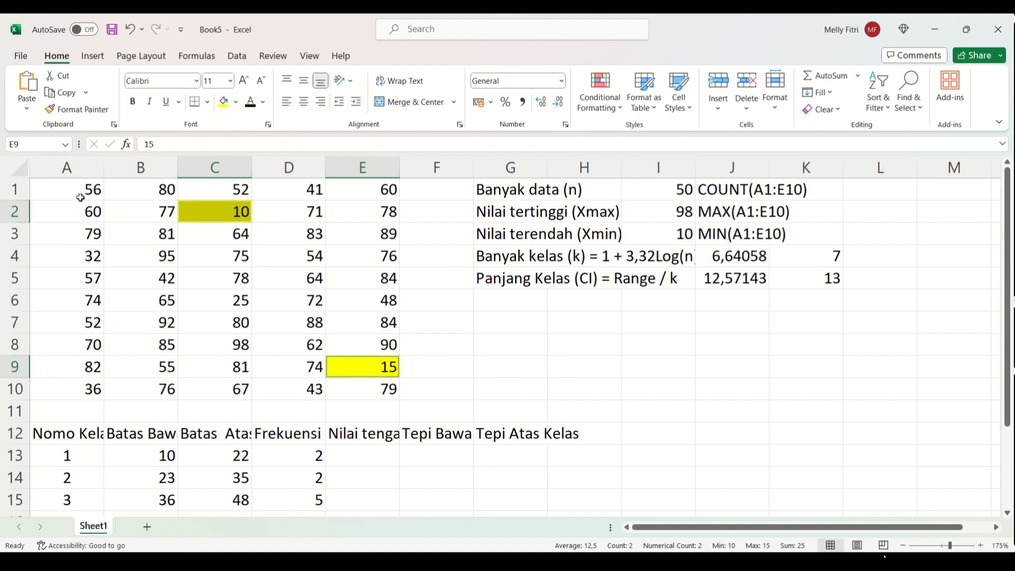
{"action": "left_click", "coordinate": [88, 254]}
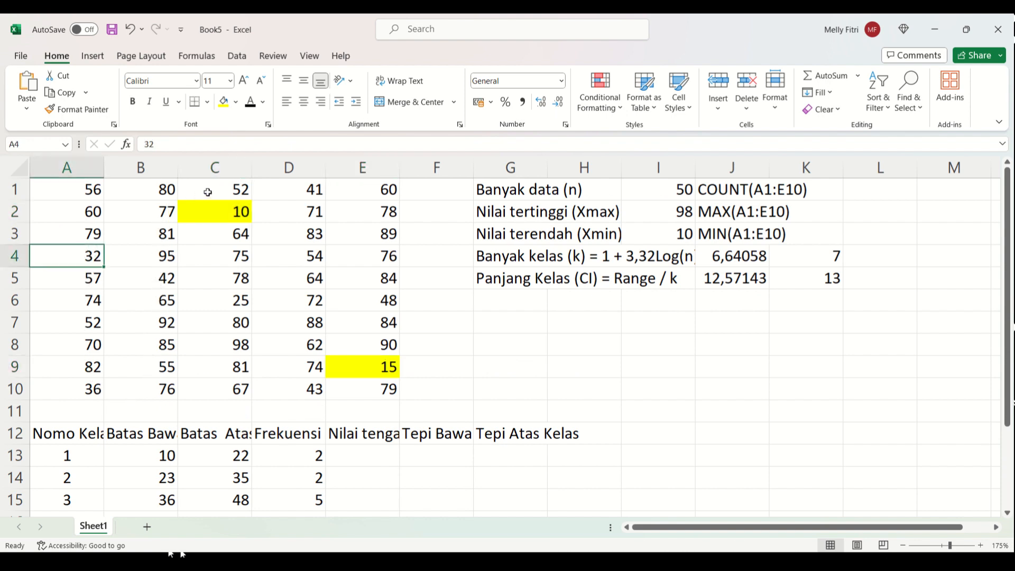
{"action": "left_click", "coordinate": [239, 304], "text": "ctrl"}
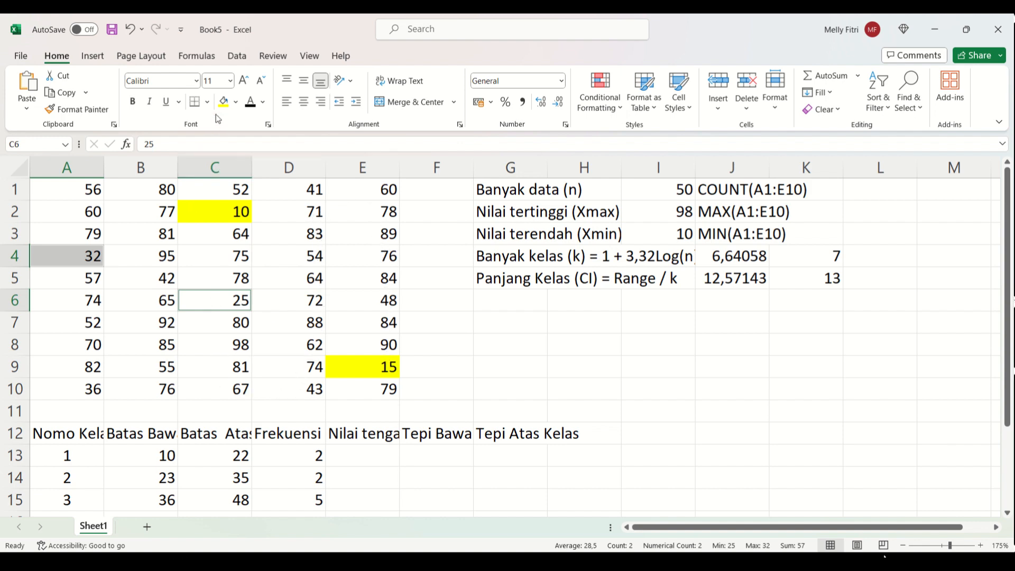
{"action": "left_click", "coordinate": [236, 102]}
{"action": "left_click", "coordinate": [265, 157]}
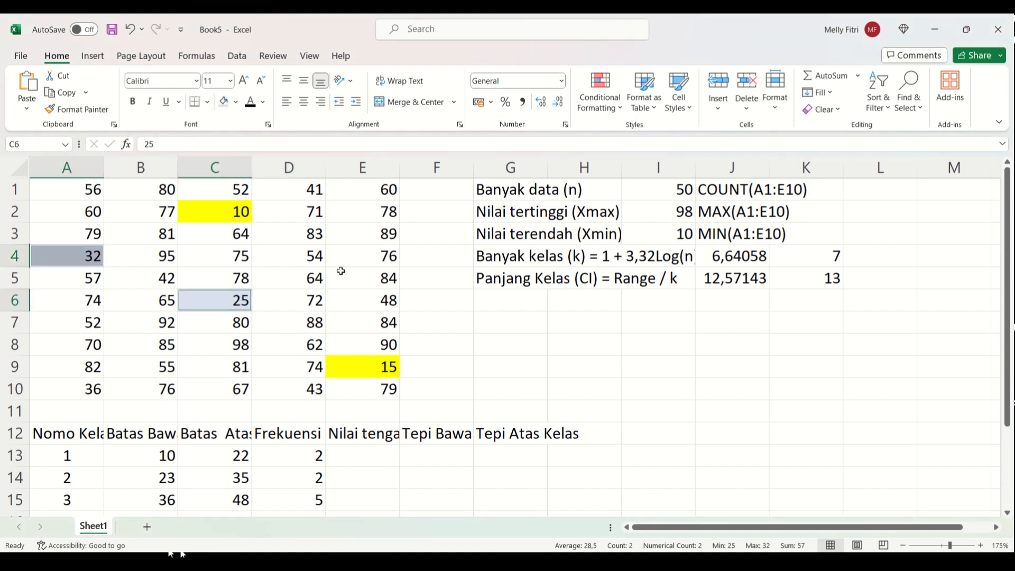
Check the frequencies of classes 1 and 2 and the total of the frequency range D13:D19.
{"action": "scroll", "coordinate": [355, 372], "scroll_direction": "down", "scroll_amount": 2}
{"action": "left_click", "coordinate": [310, 350]}
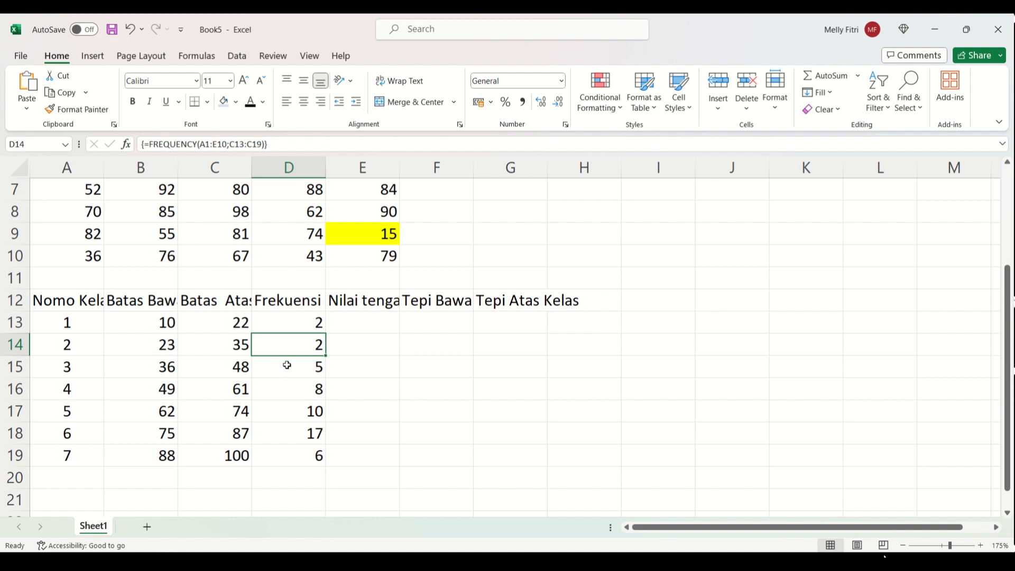
{"action": "left_click", "coordinate": [276, 321]}
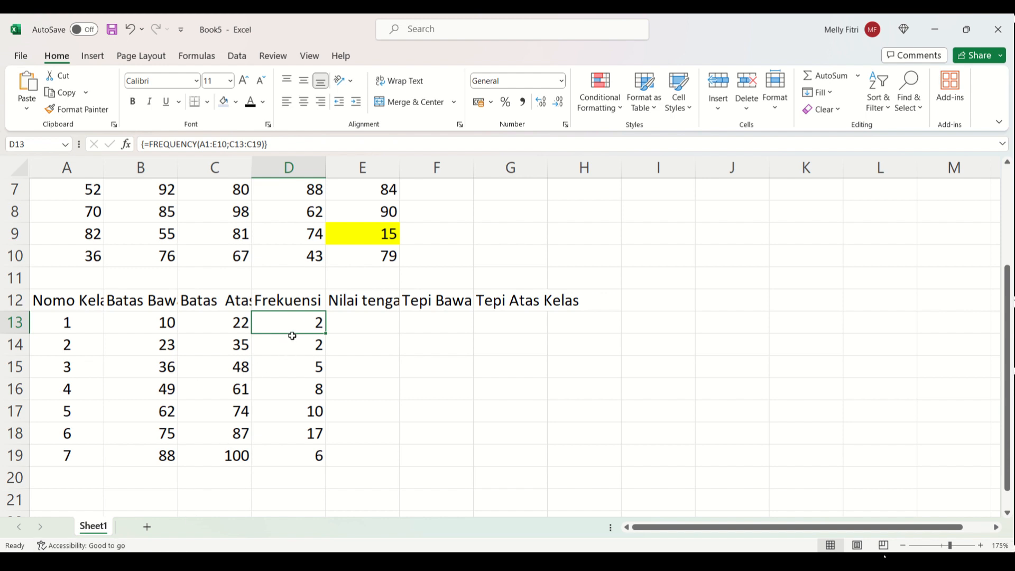
{"action": "left_click_drag", "start_coordinate": [288, 324], "coordinate": [297, 457]}
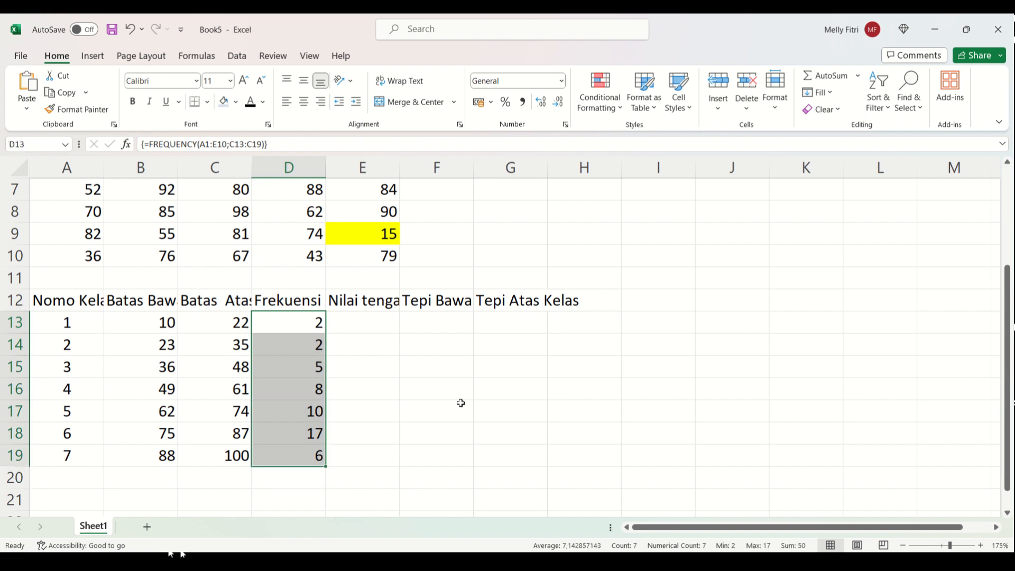
Autofit column E to show the full heading Nilai tengah (Xi).
{"action": "left_click", "coordinate": [366, 330]}
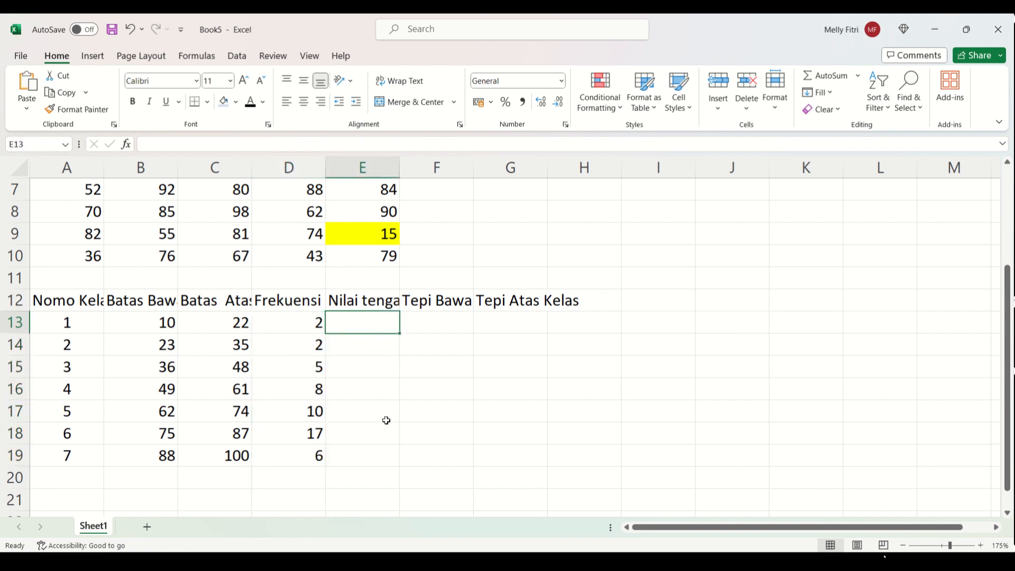
{"action": "left_click", "coordinate": [396, 295]}
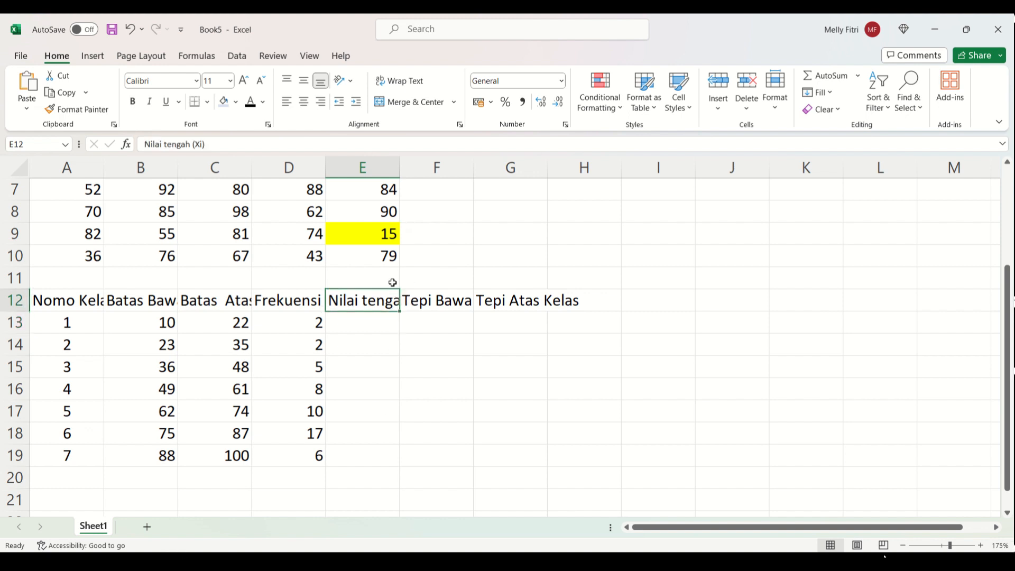
{"action": "double_click", "coordinate": [399, 168]}
Calculate the class 1 midpoint in E13 with =SUM(B13:C13)/2 and fill the formula down to E19.
{"action": "left_click", "coordinate": [378, 329]}
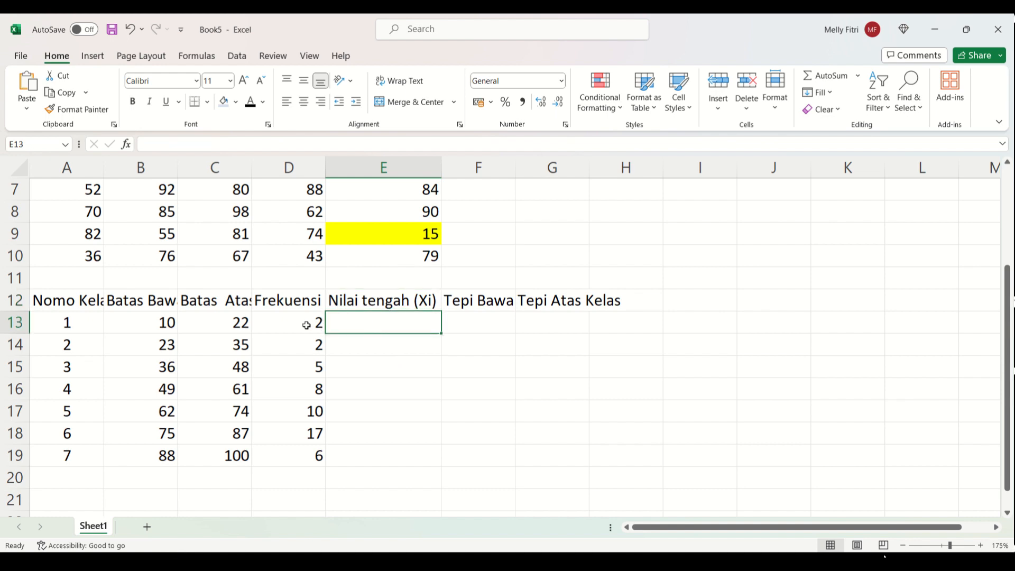
{"action": "left_click", "coordinate": [171, 322]}
{"action": "left_click_drag", "start_coordinate": [172, 322], "coordinate": [195, 323]}
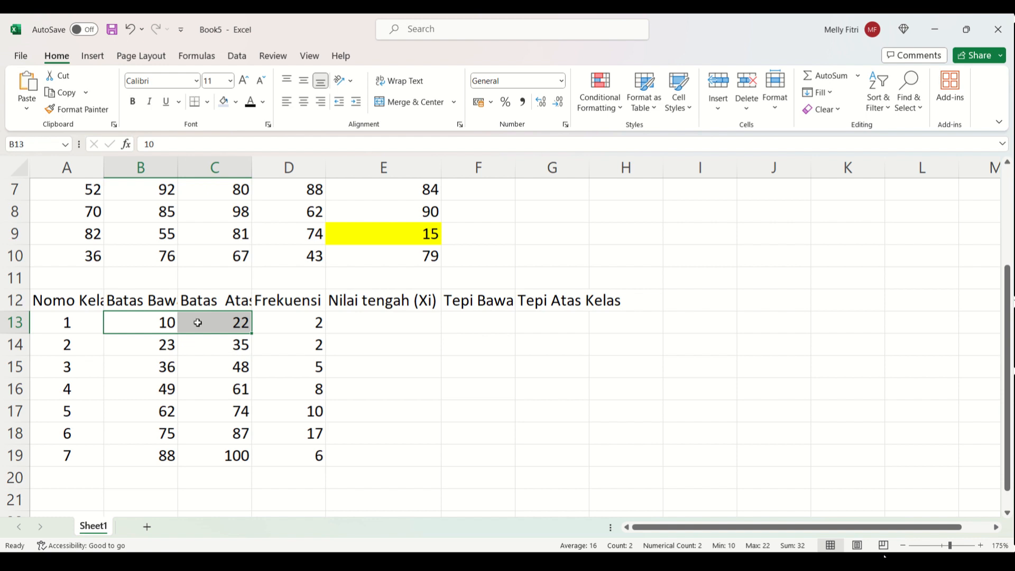
{"action": "left_click", "coordinate": [346, 322]}
{"action": "type", "text": "=sum("}
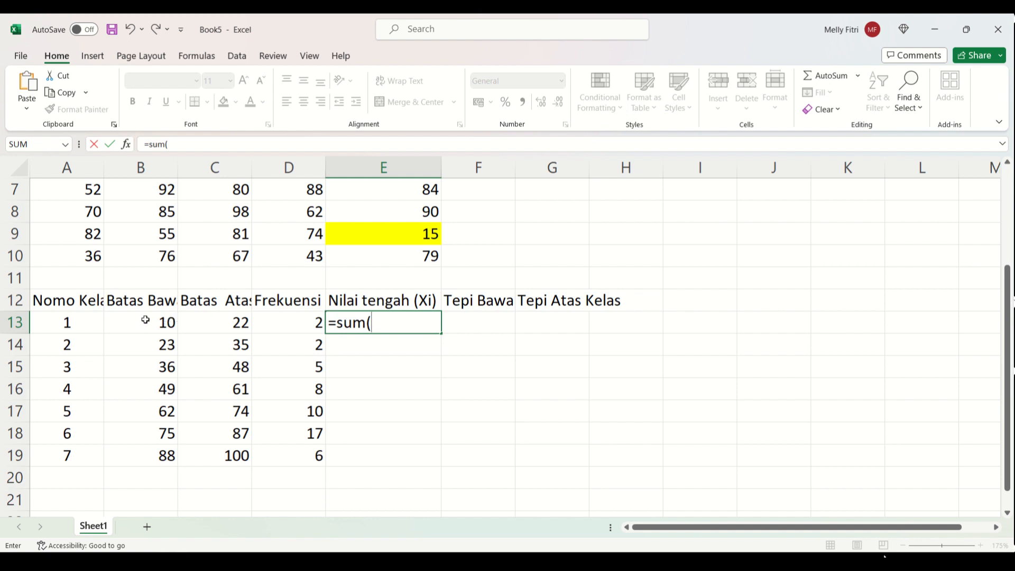
{"action": "left_click_drag", "start_coordinate": [142, 322], "coordinate": [204, 320]}
{"action": "type", "text": ")/2"}
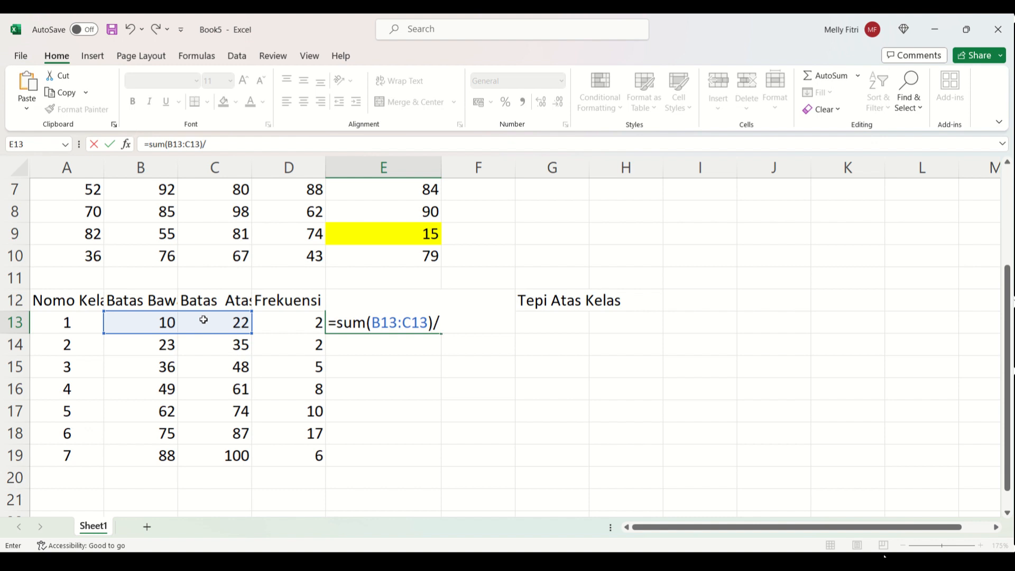
{"action": "key", "text": "Return"}
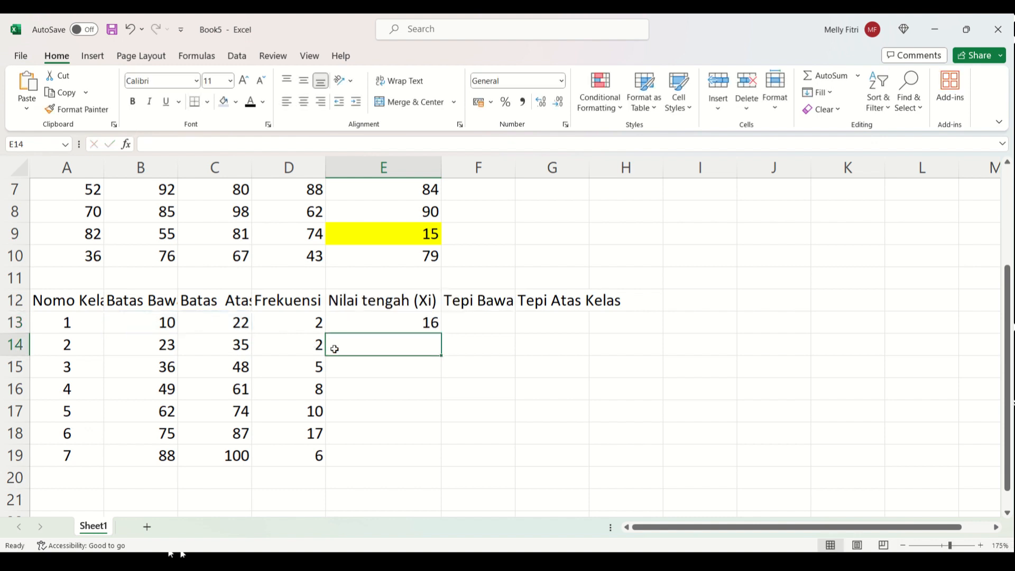
{"action": "left_click", "coordinate": [416, 326]}
{"action": "left_click", "coordinate": [385, 456], "text": "shift"}
{"action": "key", "text": "ctrl+d"}
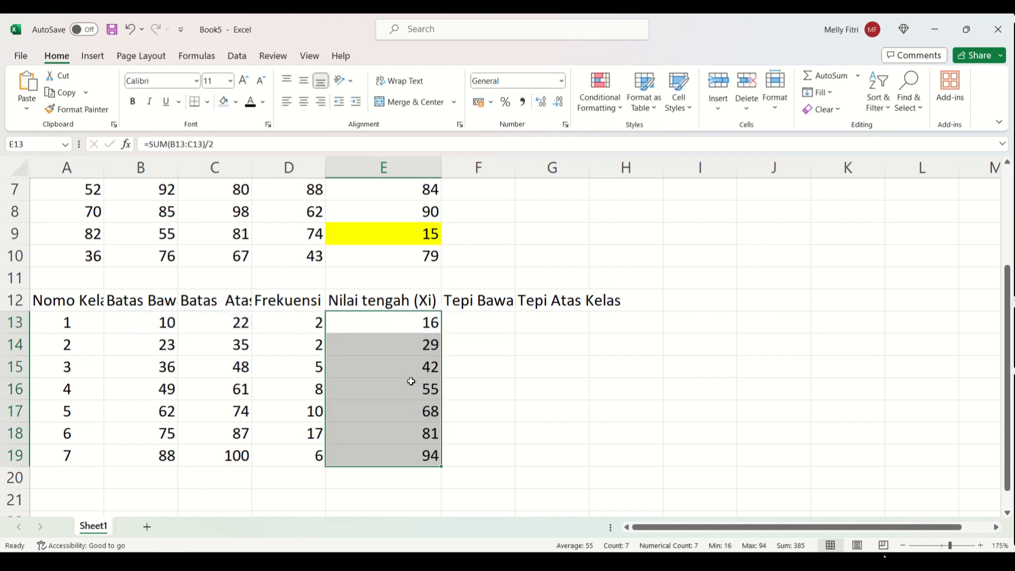
Try the alternative midpoint formula =(B13+C13)/2 in E13, fill it down to E19, and undo the change.
{"action": "left_click", "coordinate": [399, 320]}
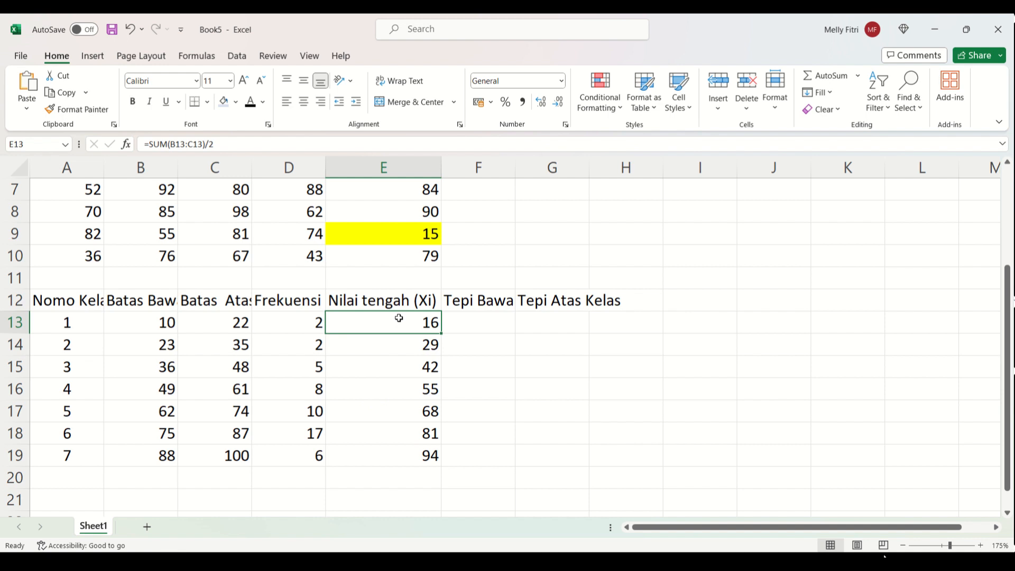
{"action": "type", "text": "=("}
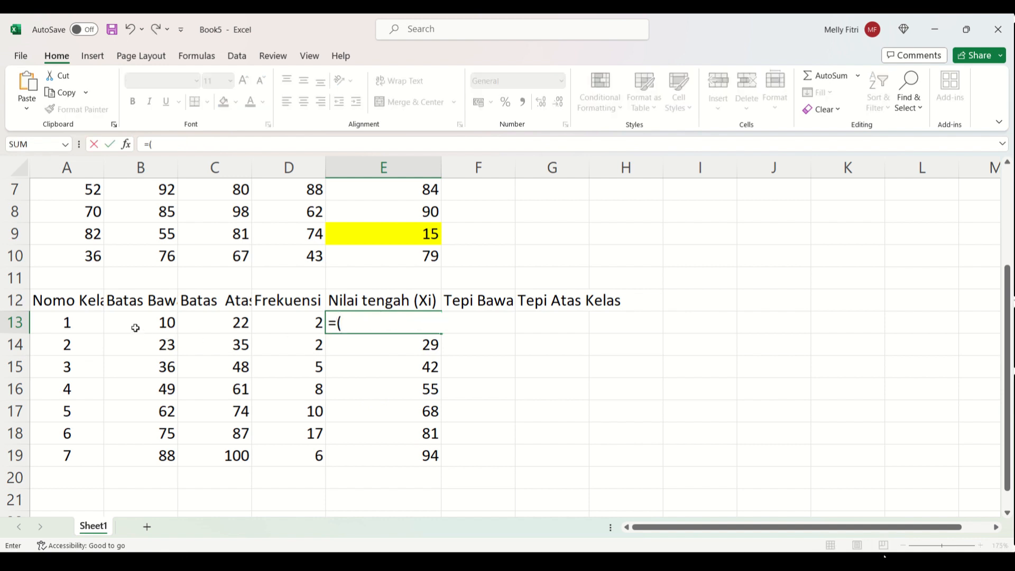
{"action": "left_click", "coordinate": [136, 327]}
{"action": "type", "text": "+"}
{"action": "left_click", "coordinate": [198, 332]}
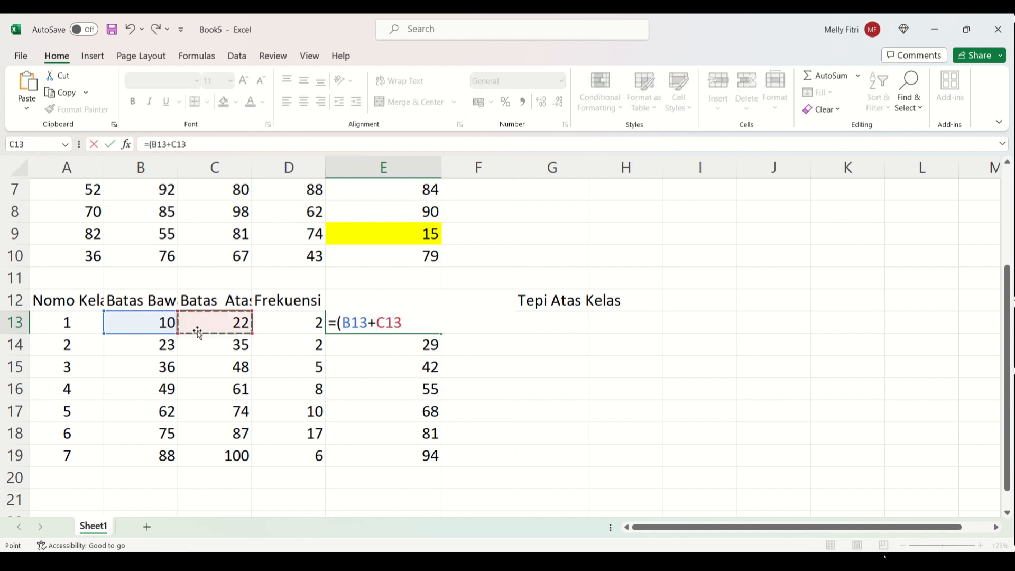
{"action": "type", "text": ")/2"}
{"action": "key", "text": "Return"}
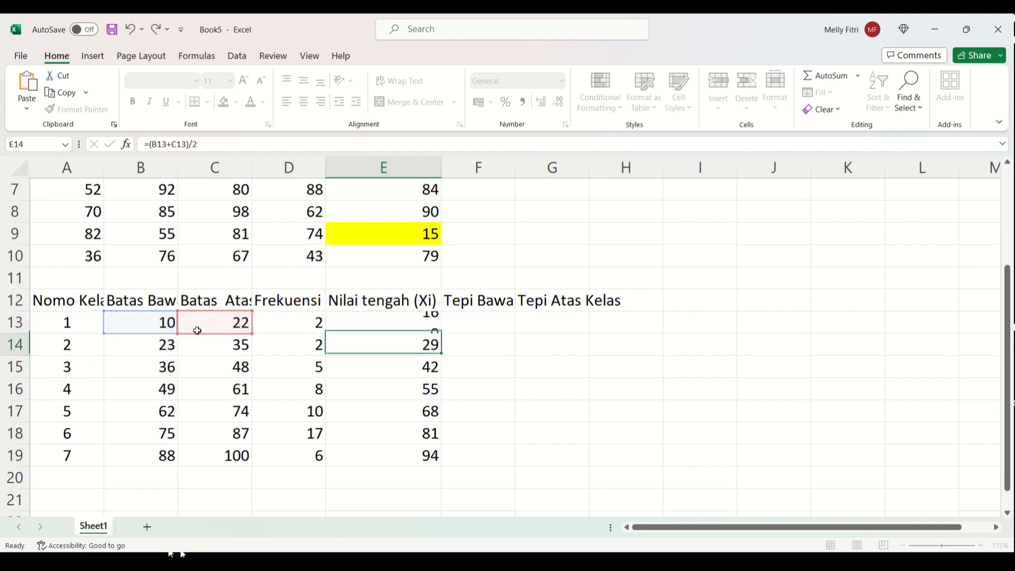
{"action": "left_click", "coordinate": [414, 326]}
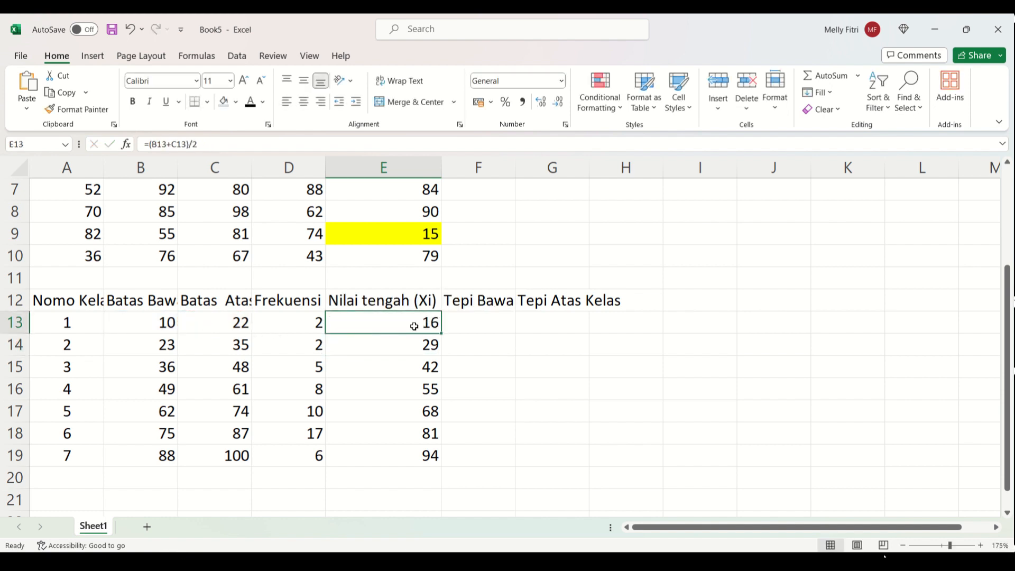
{"action": "double_click", "coordinate": [441, 334]}
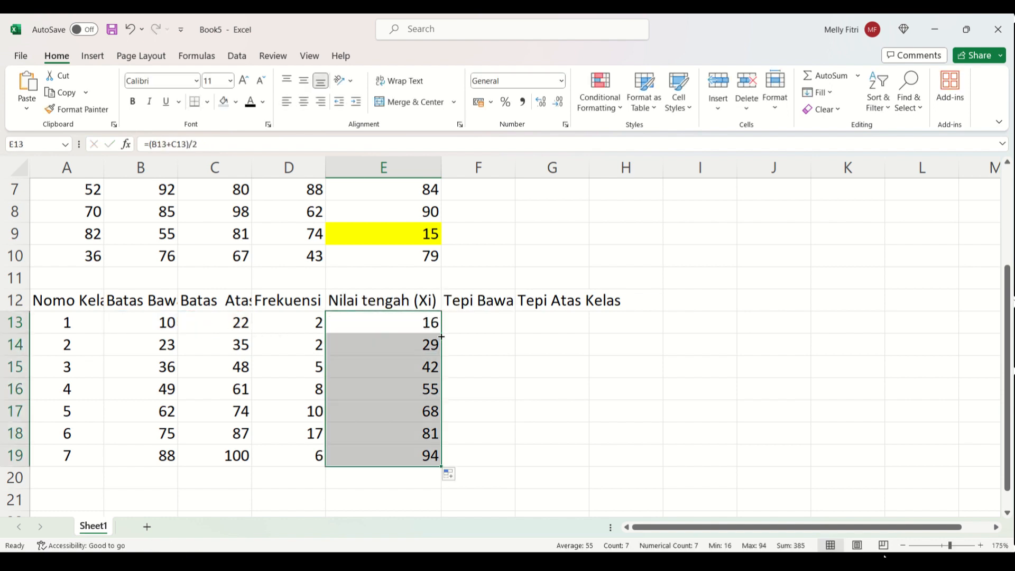
{"action": "left_click", "coordinate": [406, 331]}
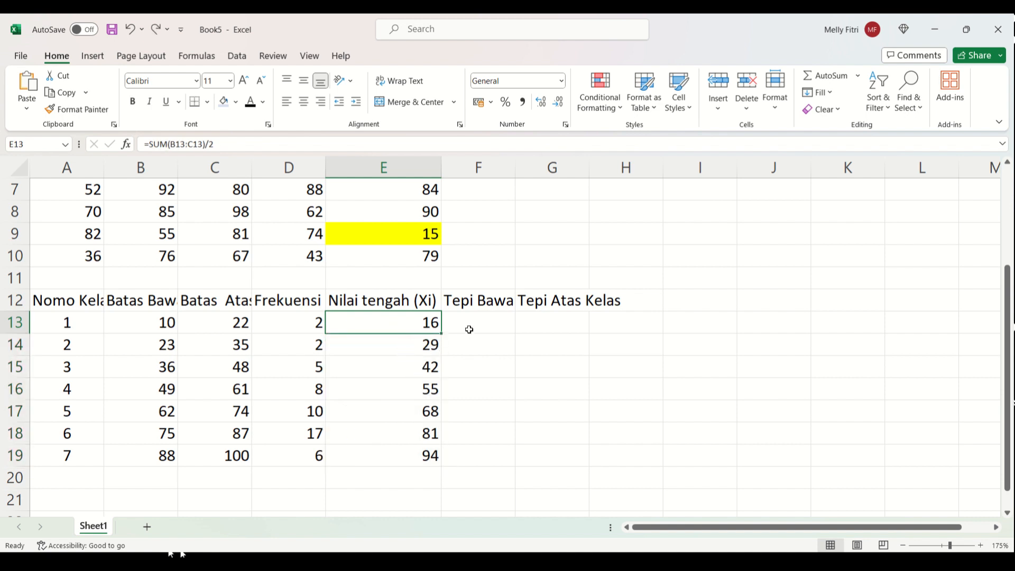
Widen column F to show the full heading Tepi Bawah Kelas and size column G to fit Tepi Atas Kelas.
{"action": "left_click", "coordinate": [464, 328]}
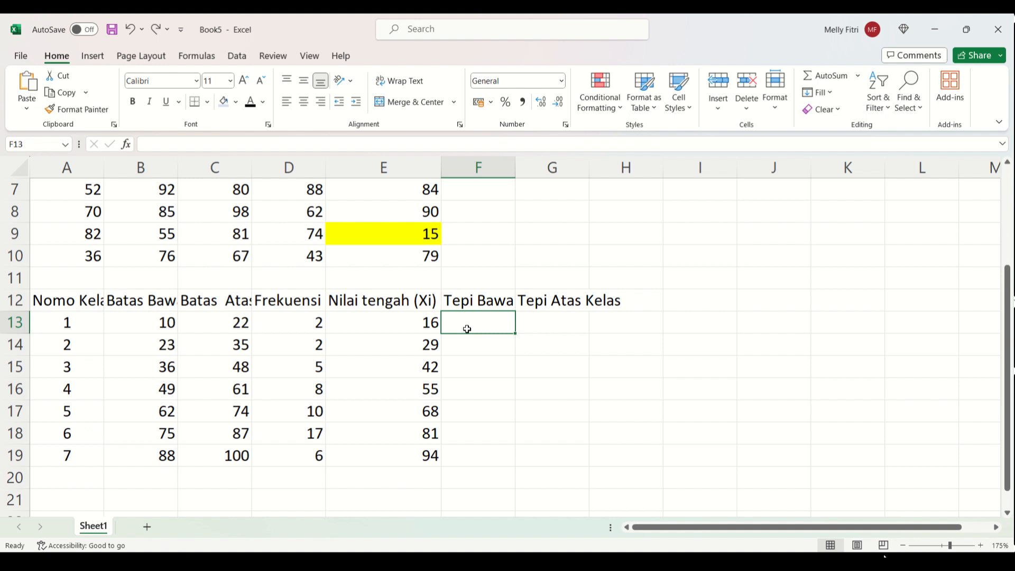
{"action": "double_click", "coordinate": [516, 162]}
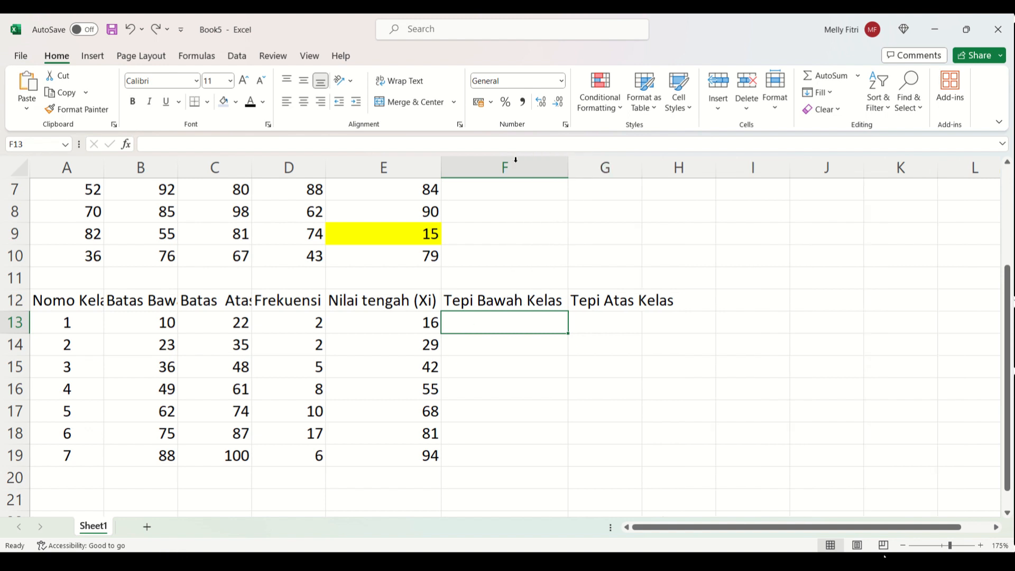
{"action": "double_click", "coordinate": [642, 167]}
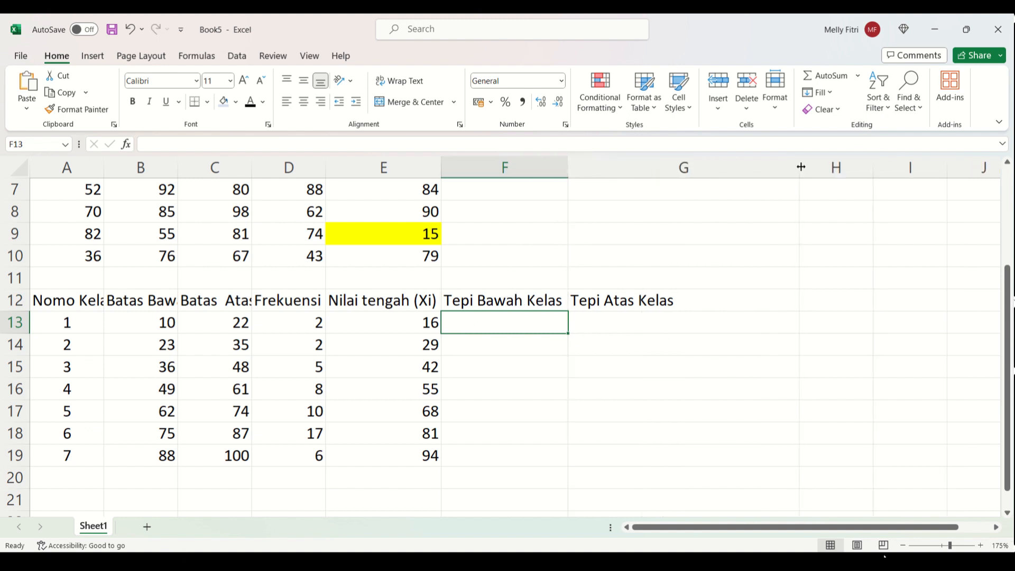
{"action": "left_click_drag", "start_coordinate": [799, 167], "coordinate": [691, 169]}
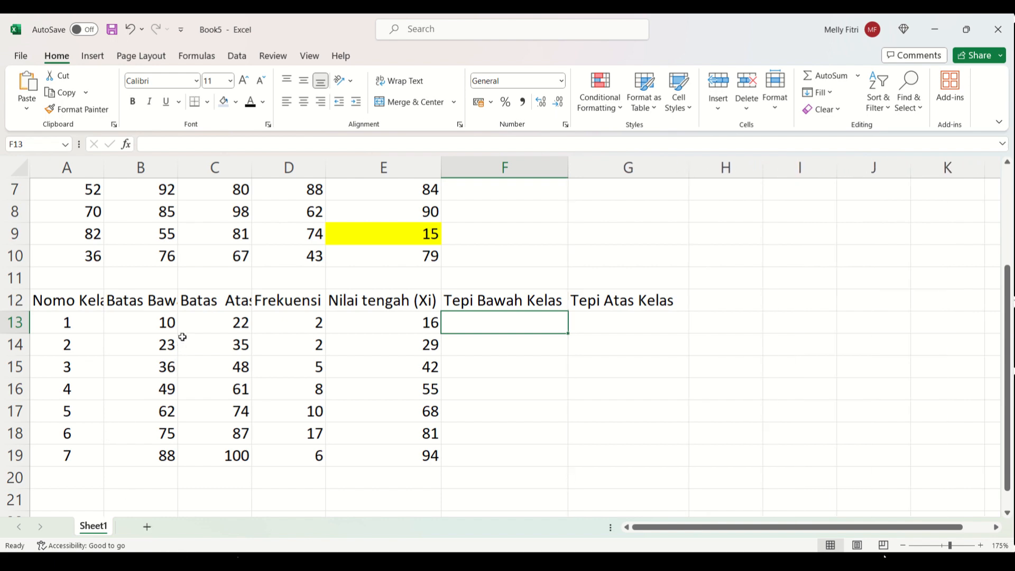
Compare the upper limit of class 1 in C13 with the lower limit of class 2 in B14.
{"action": "left_click_drag", "start_coordinate": [168, 326], "coordinate": [191, 326]}
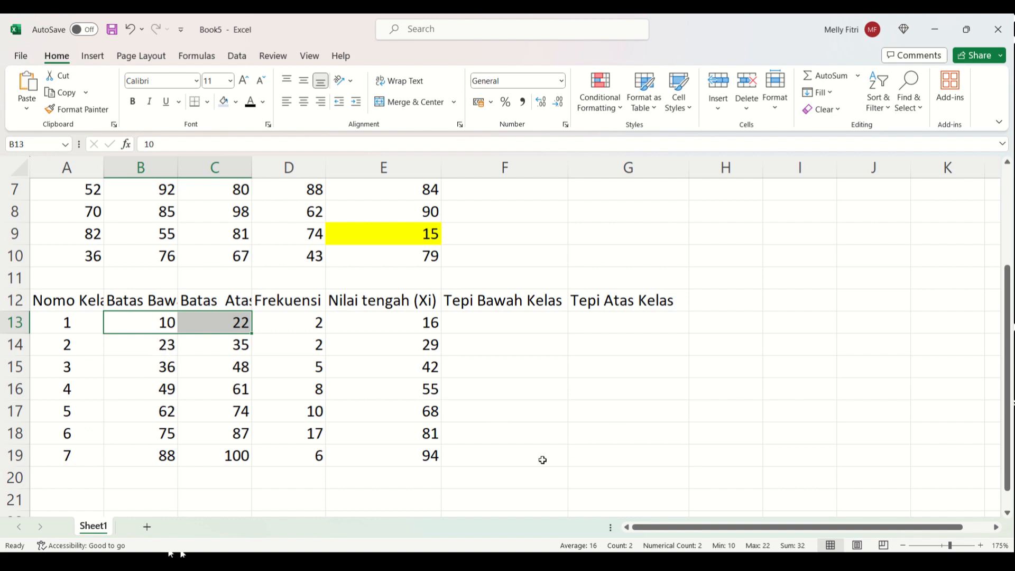
{"action": "left_click_drag", "start_coordinate": [471, 474], "coordinate": [589, 474]}
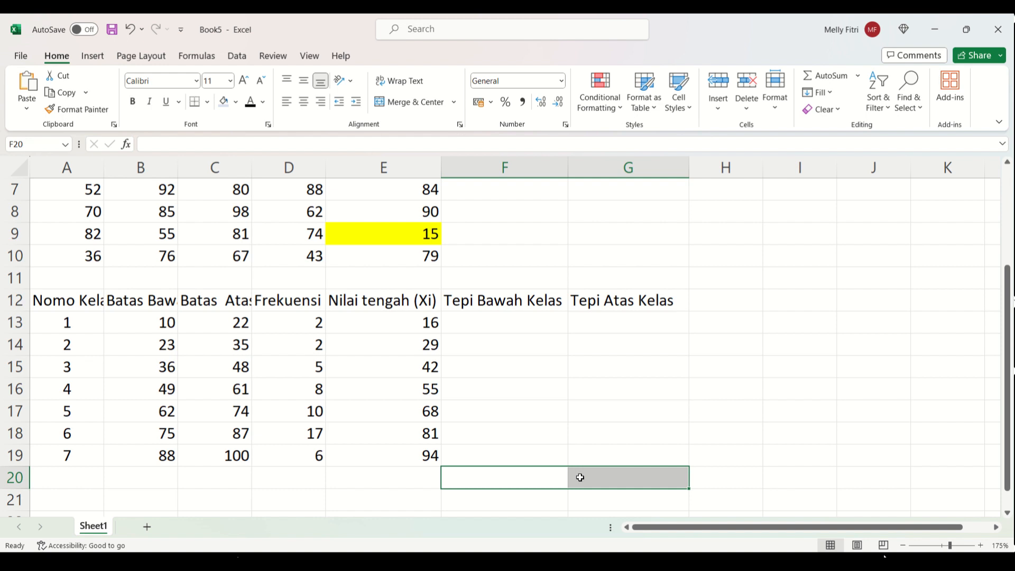
{"action": "left_click_drag", "start_coordinate": [165, 349], "coordinate": [204, 333]}
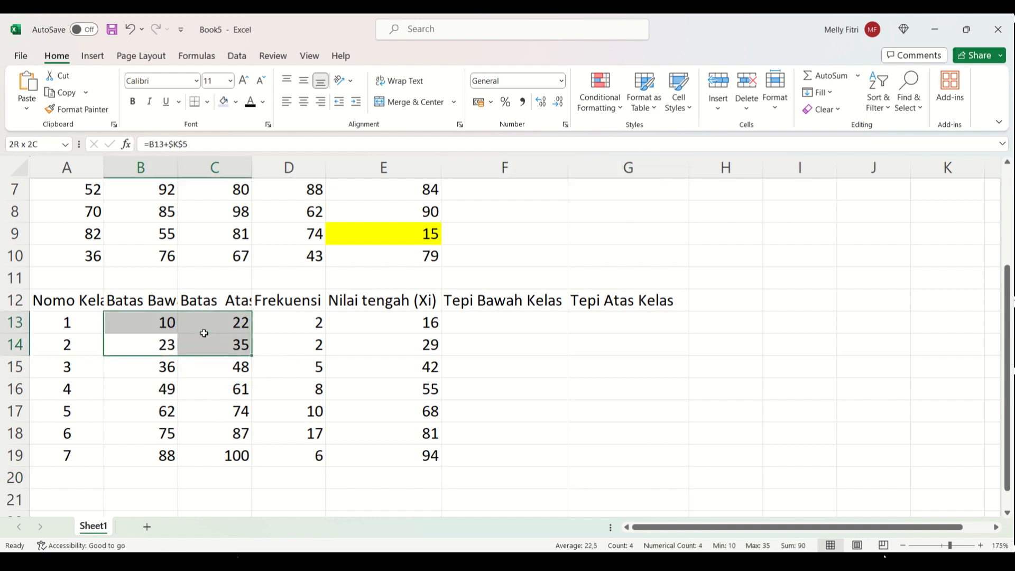
{"action": "left_click", "coordinate": [139, 347]}
{"action": "left_click", "coordinate": [238, 314], "text": "ctrl"}
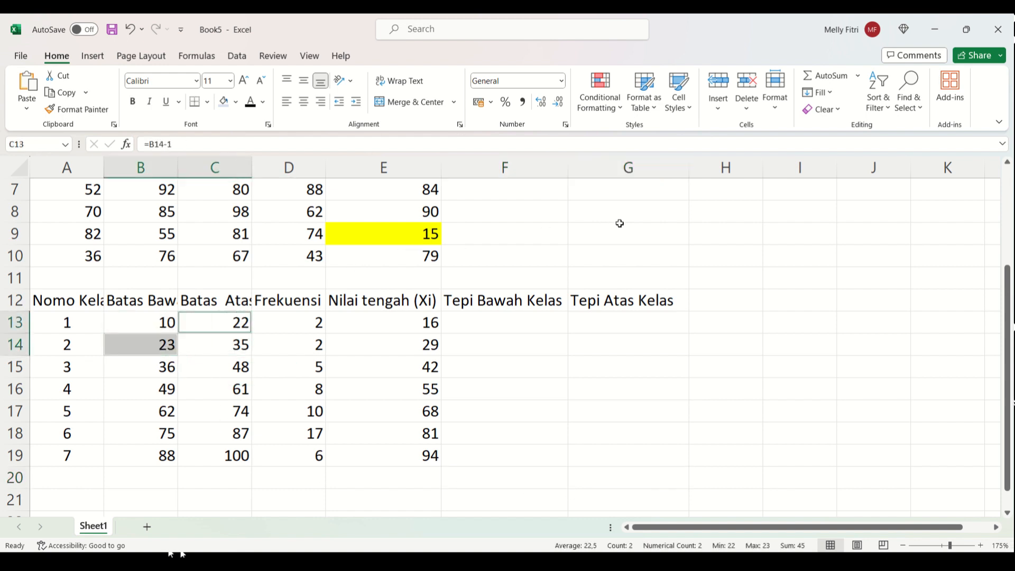
Label cell G6 as jarak and calculate the gap between the first two classes in I6 with =B14-C13.
{"action": "scroll", "coordinate": [619, 222], "scroll_direction": "up", "scroll_amount": 2}
{"action": "left_click", "coordinate": [649, 309]}
{"action": "type", "text": "ja"}
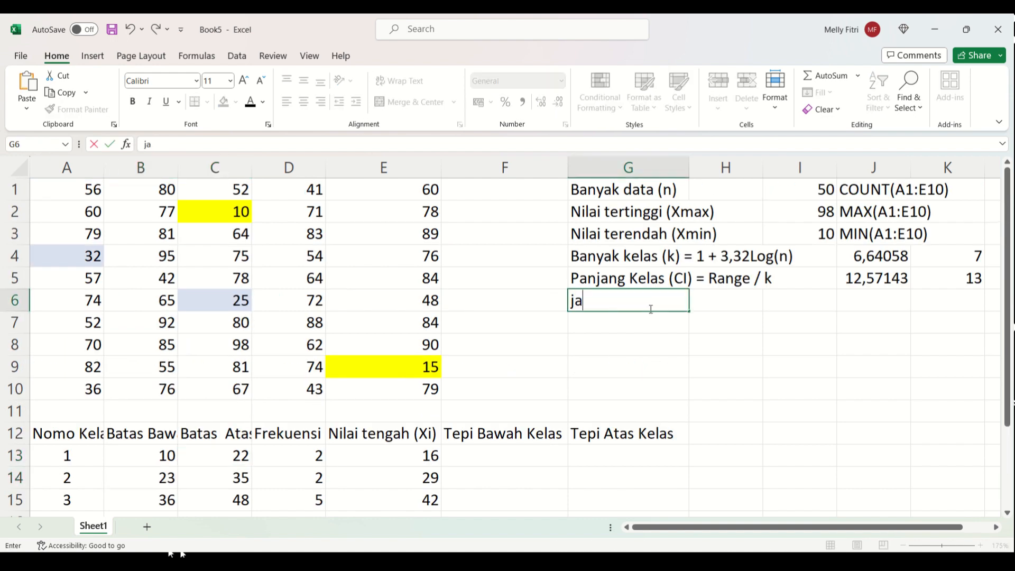
{"action": "type", "text": "rak"}
{"action": "key", "text": "Tab"}
{"action": "key", "text": "Tab"}
{"action": "key", "text": "Tab"}
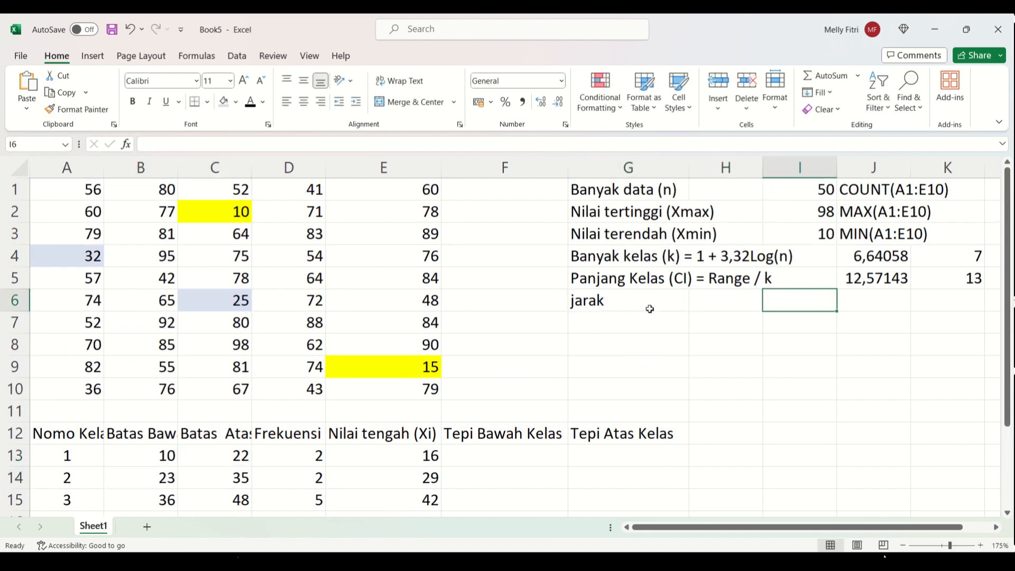
{"action": "key", "text": "Left"}
{"action": "type", "text": "="}
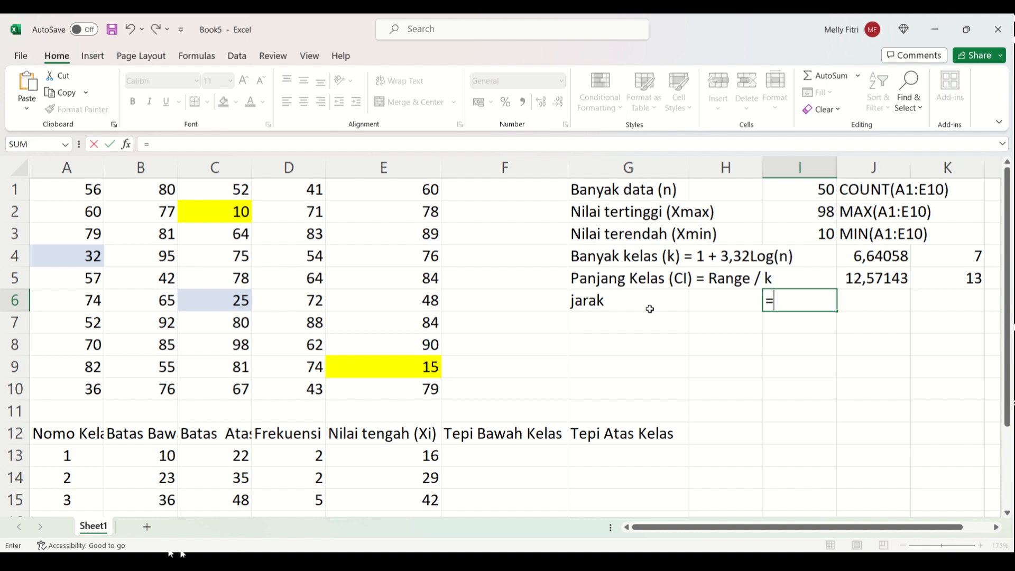
{"action": "left_click", "coordinate": [148, 477]}
{"action": "type", "text": "-"}
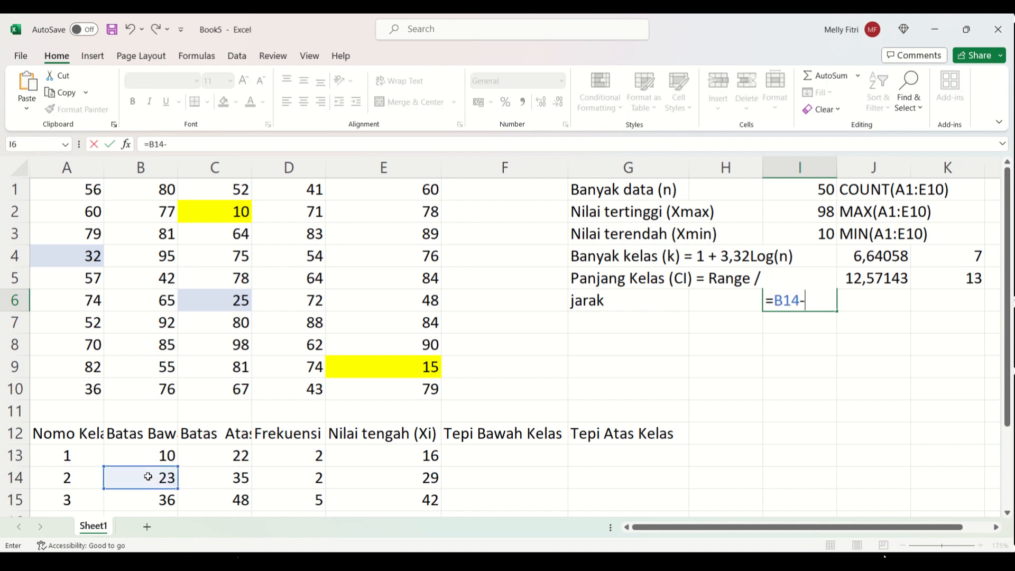
{"action": "left_click", "coordinate": [215, 459]}
{"action": "key", "text": "Return"}
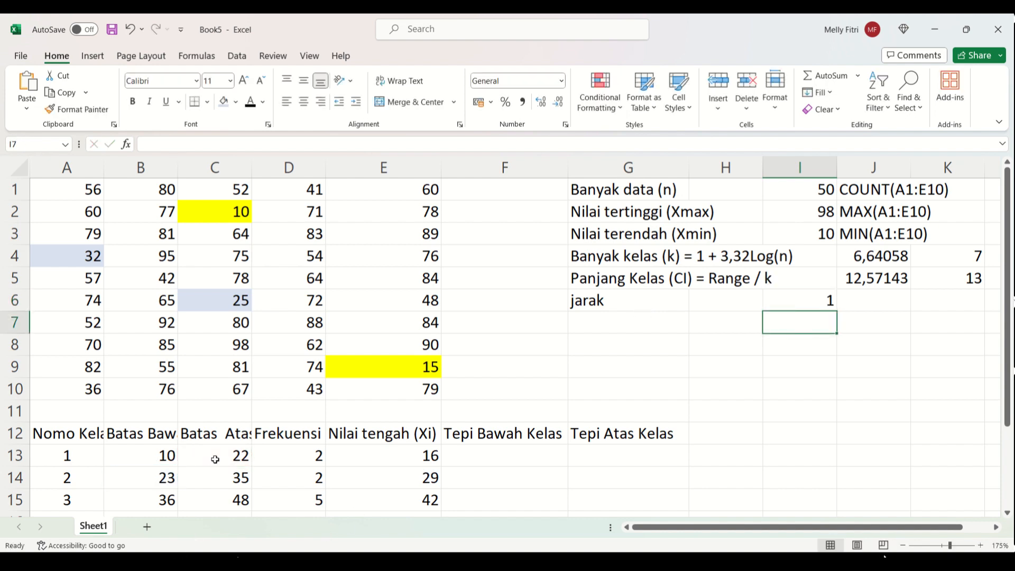
Draw a nearly horizontal straight line about 5.37 cm wide below the jarak row, across columns G to I.
{"action": "left_click", "coordinate": [593, 347]}
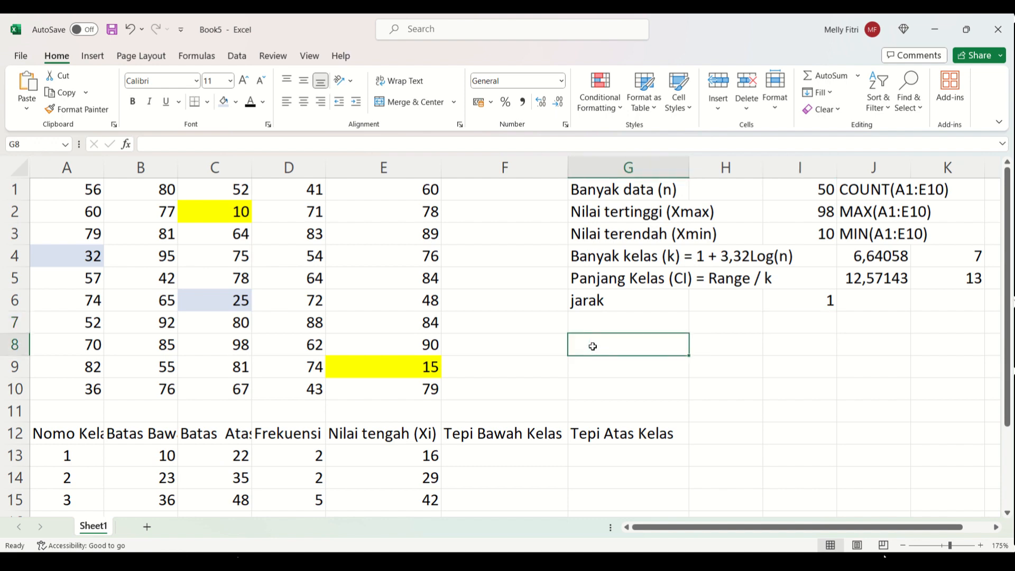
{"action": "left_click", "coordinate": [93, 56]}
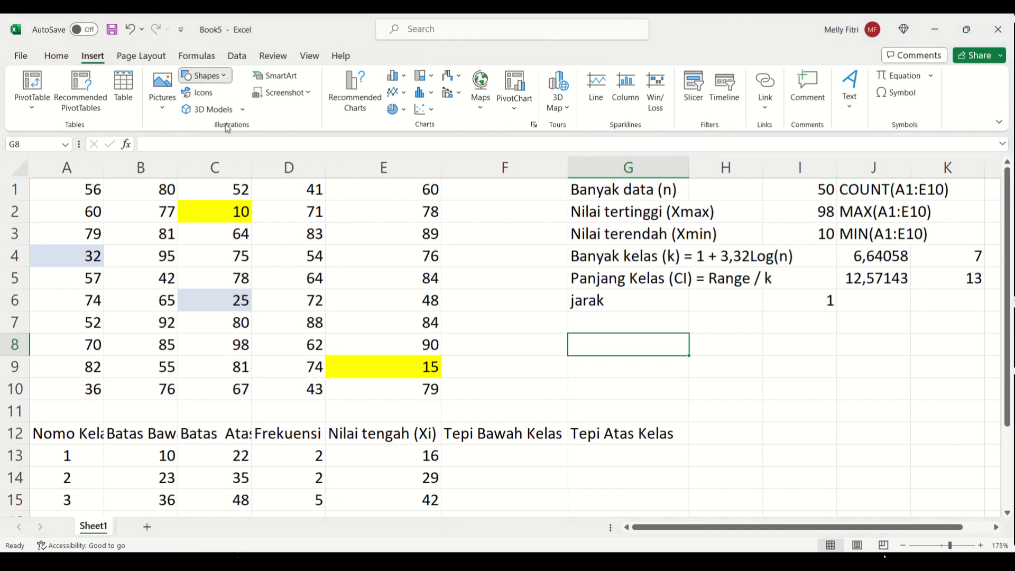
{"action": "left_click_drag", "start_coordinate": [577, 341], "coordinate": [813, 340]}
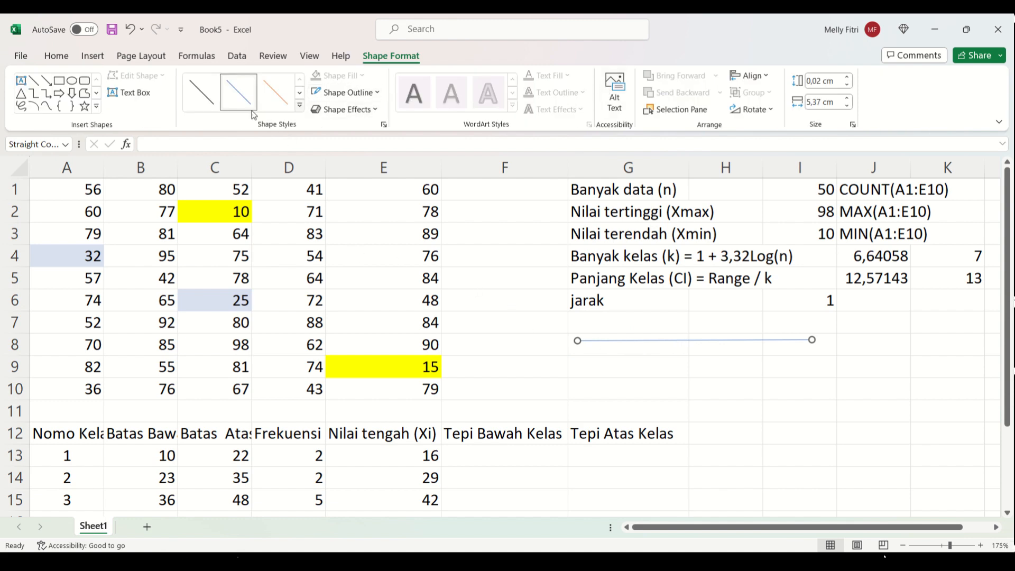
Add a text box reading 10 beneath the left end of the line.
{"action": "left_click", "coordinate": [126, 93]}
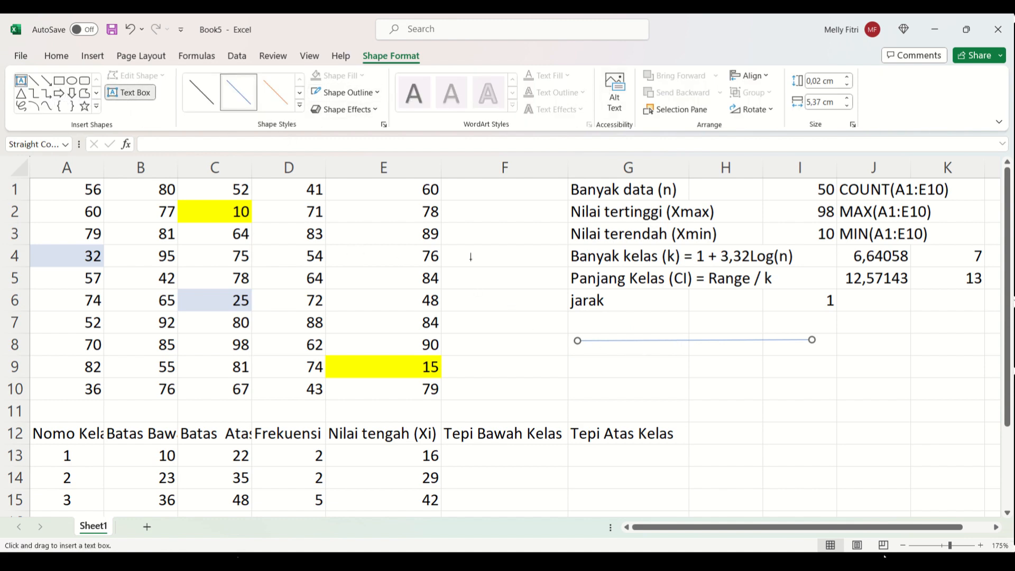
{"action": "left_click", "coordinate": [579, 351]}
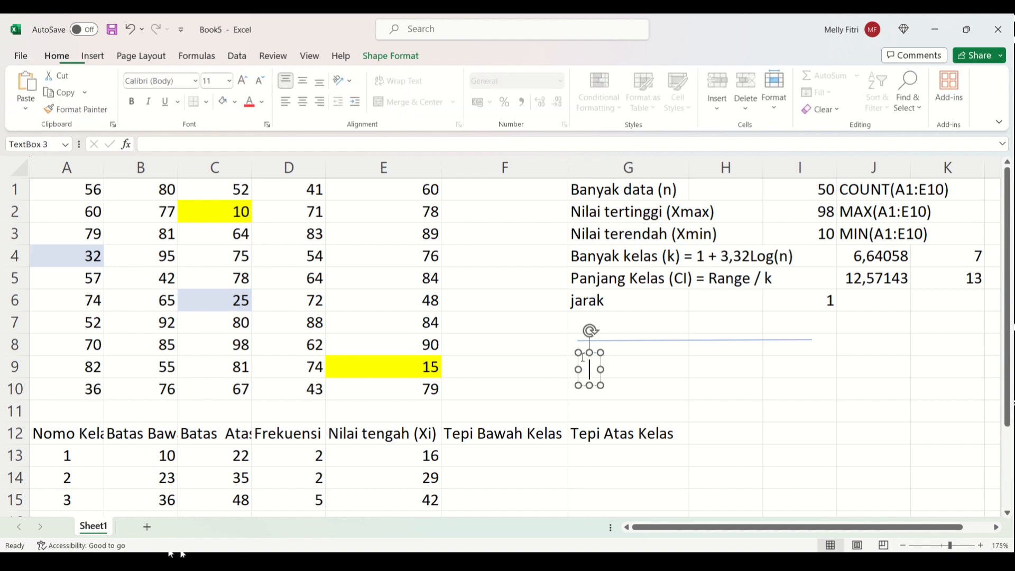
{"action": "type", "text": "10"}
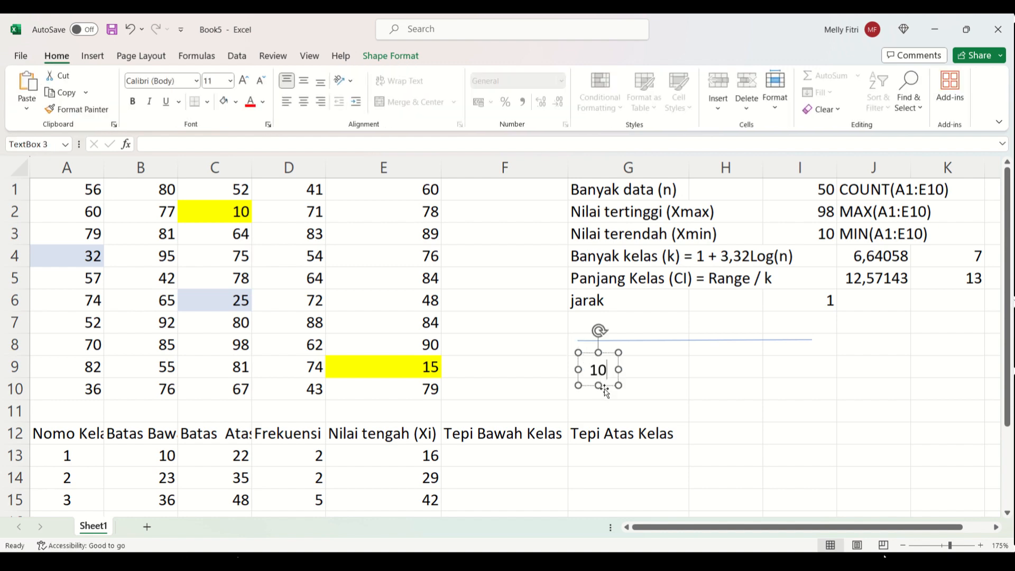
Duplicate the text box reading 10, place the copy to its right beneath the line, and change its text to 22.
{"action": "key", "text": "ctrl+d"}
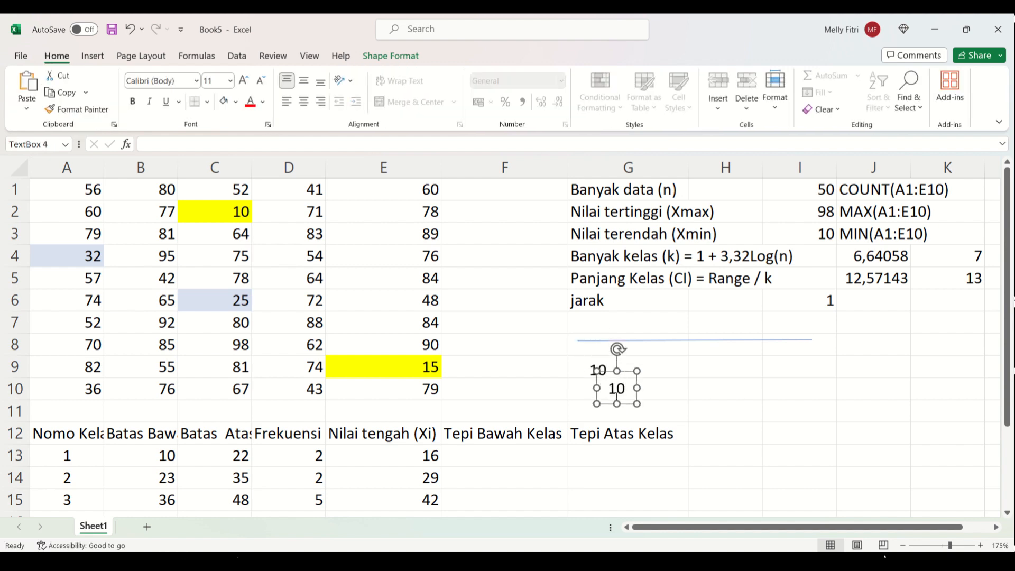
{"action": "left_click_drag", "start_coordinate": [623, 405], "coordinate": [686, 386]}
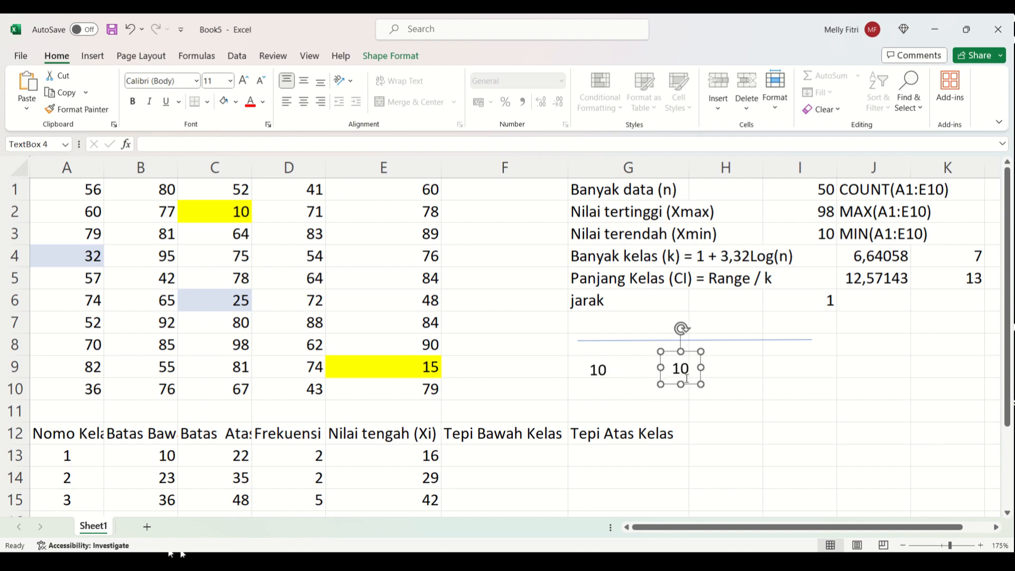
{"action": "left_click", "coordinate": [689, 370]}
{"action": "key", "text": "BackSpace"}
{"action": "key", "text": "BackSpace"}
{"action": "type", "text": "22"}
{"action": "left_click_drag", "start_coordinate": [685, 386], "coordinate": [685, 389]}
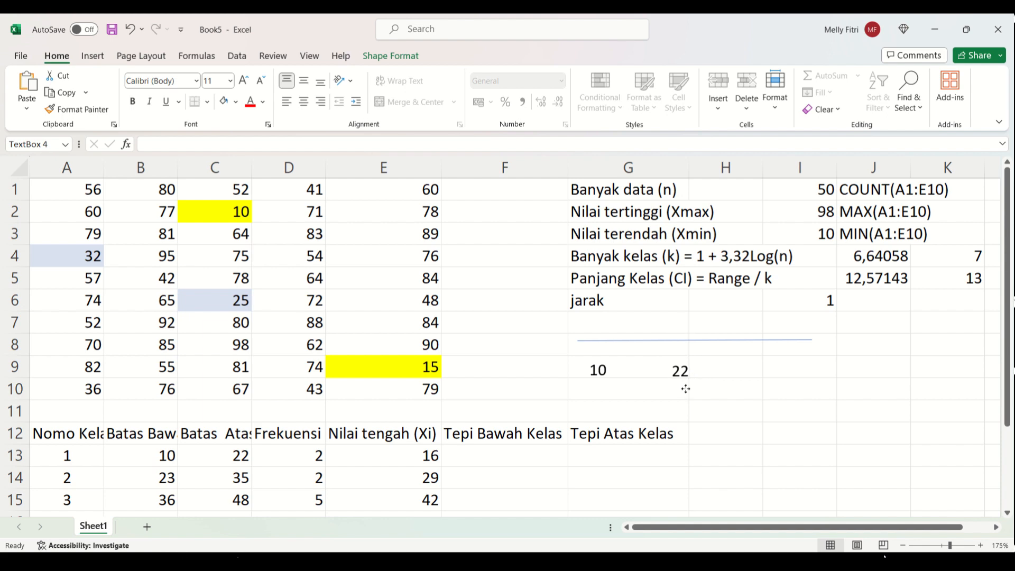
Duplicate the text boxes reading 10 and 22 together and place the copies beside them, beneath the right half of the line.
{"action": "left_click", "coordinate": [604, 373], "text": "shift"}
{"action": "key", "text": "ctrl+d"}
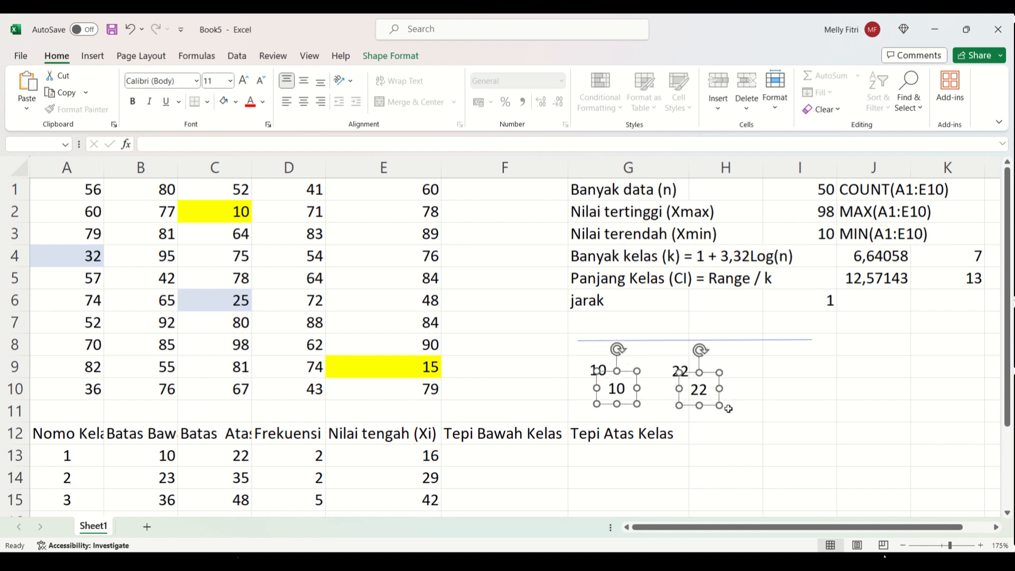
{"action": "left_click_drag", "start_coordinate": [714, 407], "coordinate": [821, 386]}
Change the text of the two copied text boxes to 23 and 35.
{"action": "double_click", "coordinate": [735, 373]}
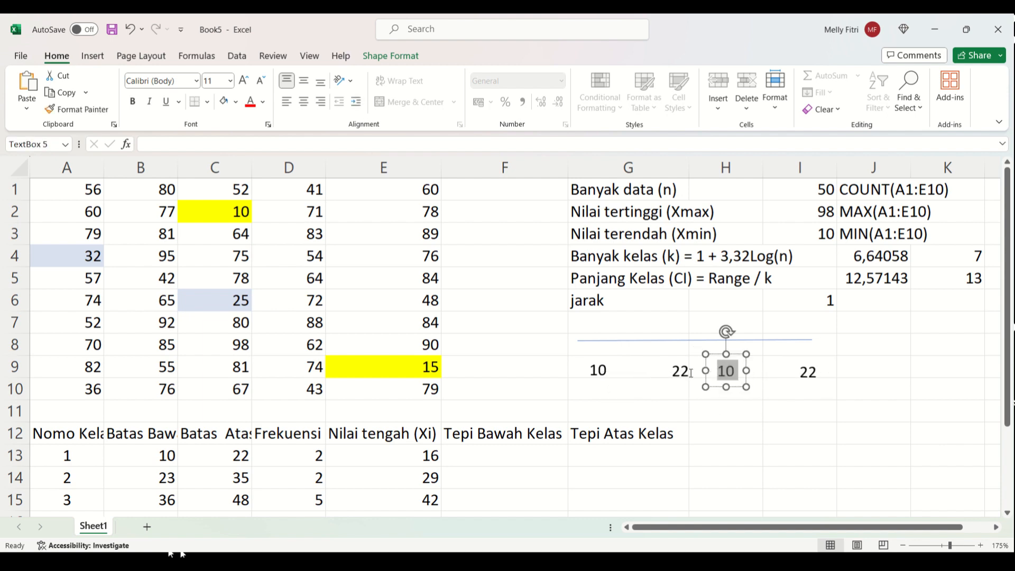
{"action": "type", "text": "23"}
{"action": "left_click", "coordinate": [810, 373]}
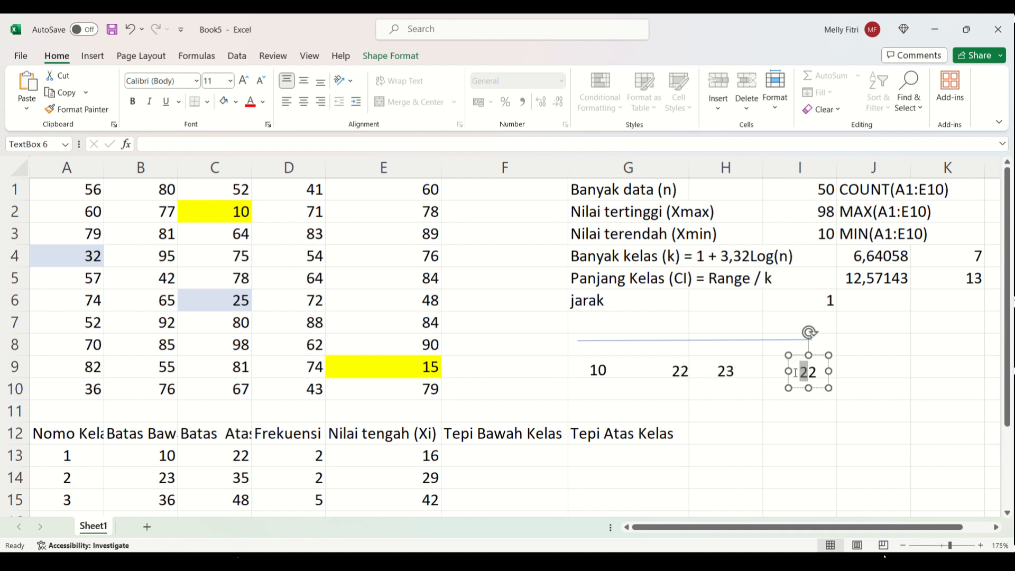
{"action": "double_click", "coordinate": [809, 373]}
{"action": "type", "text": "35"}
{"action": "key", "text": "Escape"}
{"action": "key", "text": "Escape"}
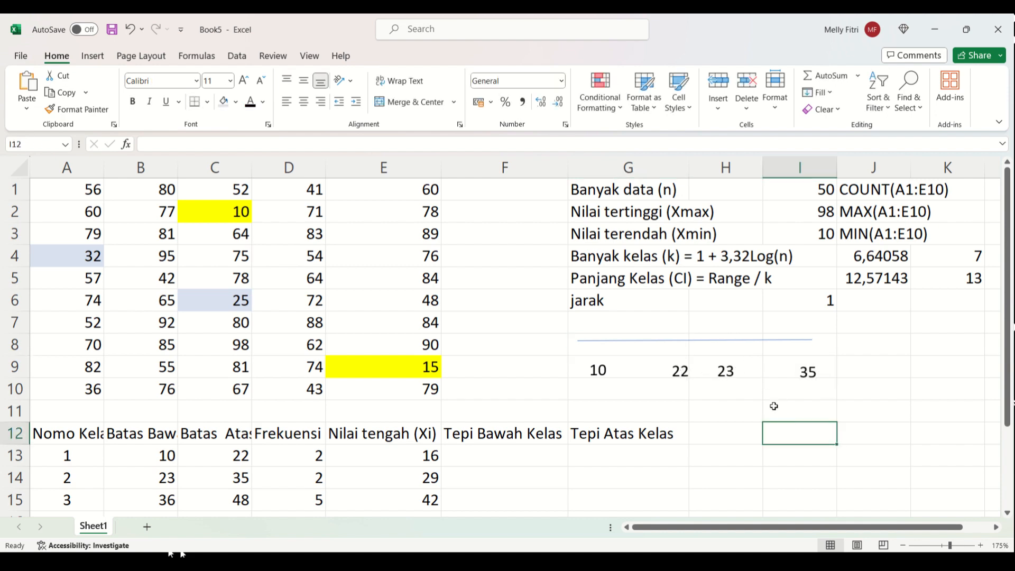
{"action": "double_click", "coordinate": [682, 371]}
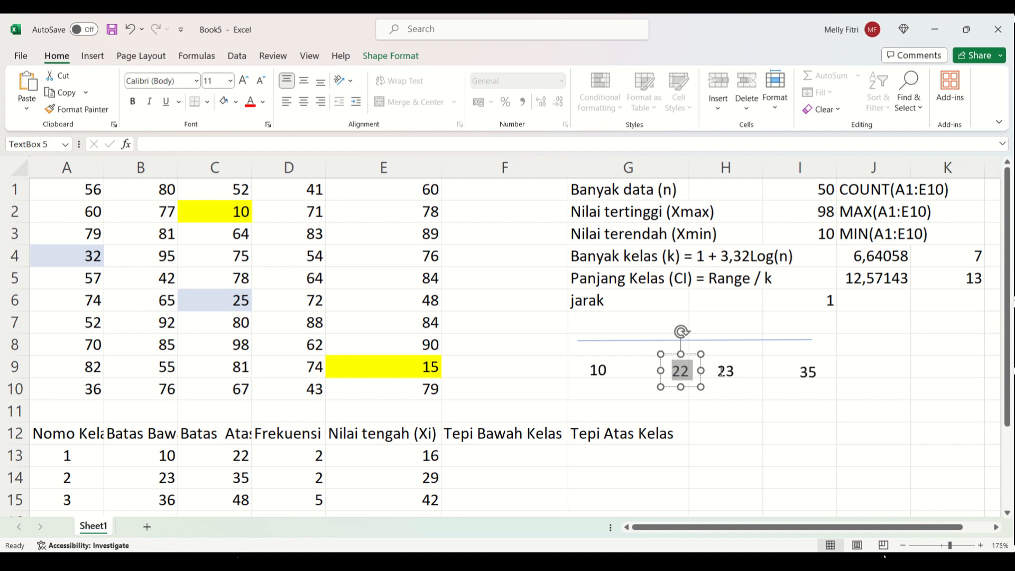
{"action": "key", "text": "Escape"}
{"action": "key", "text": "Escape"}
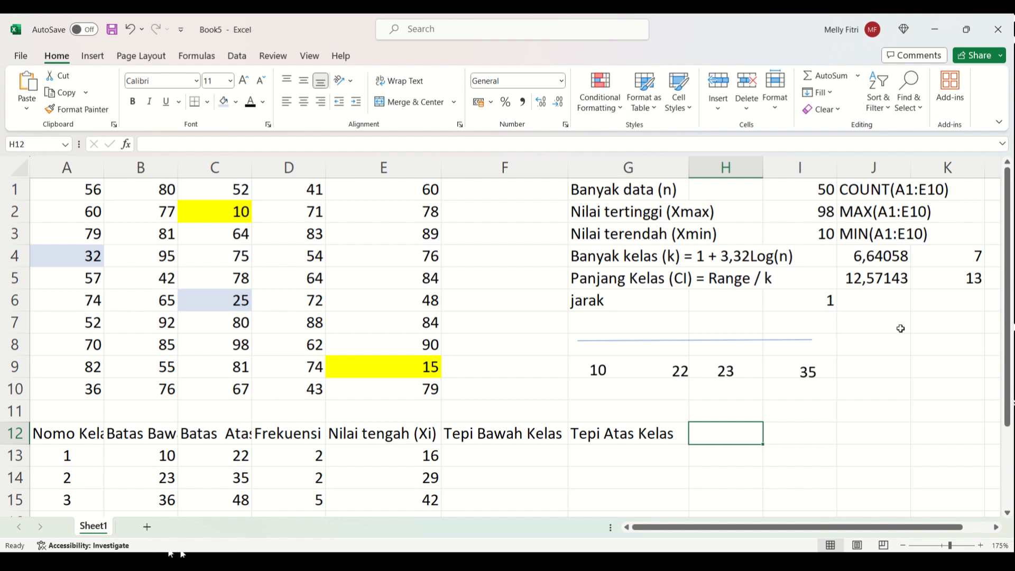
Label cell G7 as koreksi and calculate half of the jarak value in I7 with =I6/2.
{"action": "left_click", "coordinate": [595, 329]}
{"action": "type", "text": "kore"}
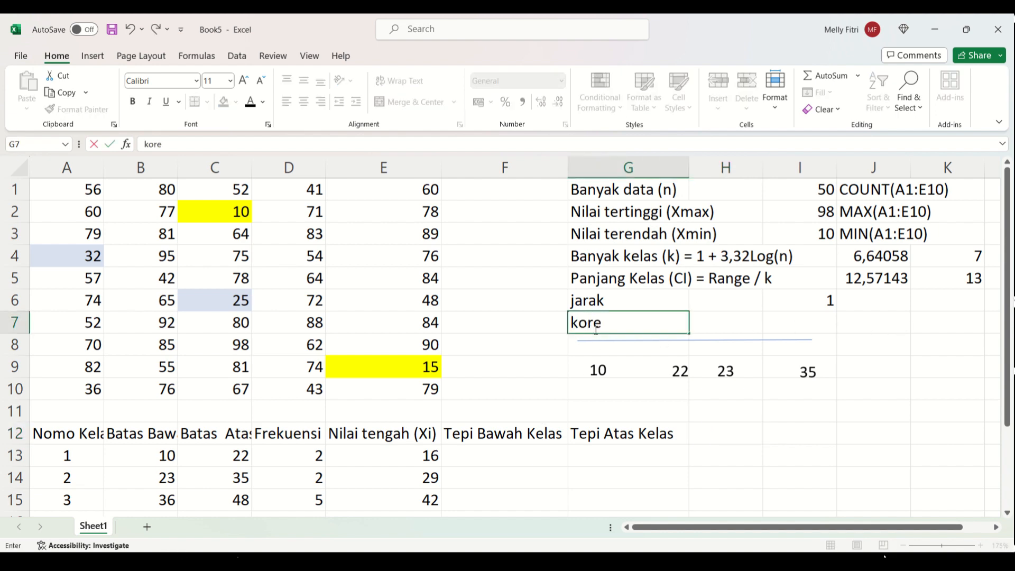
{"action": "type", "text": "ksi"}
{"action": "key", "text": "Tab"}
{"action": "key", "text": "Tab"}
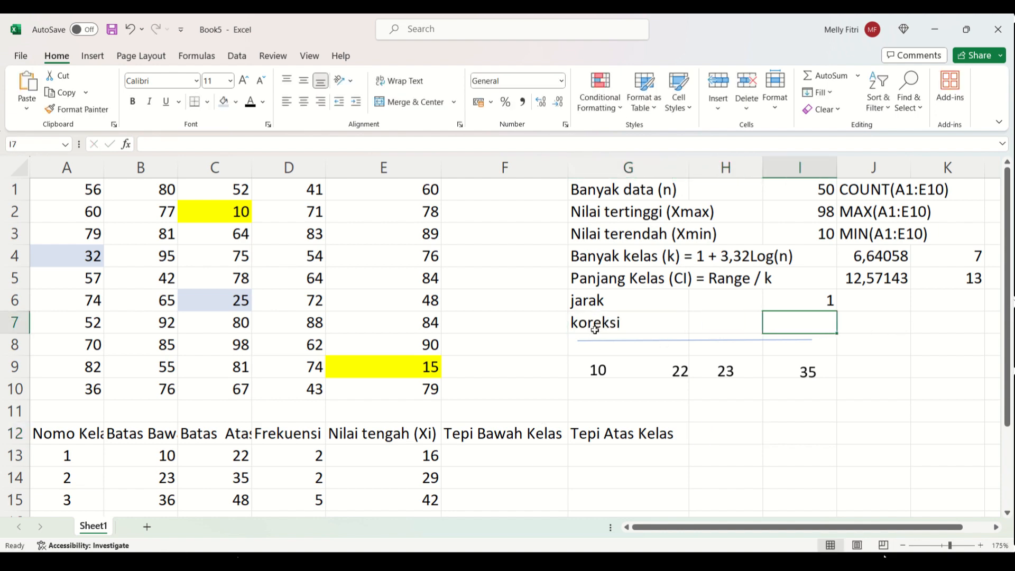
{"action": "type", "text": "="}
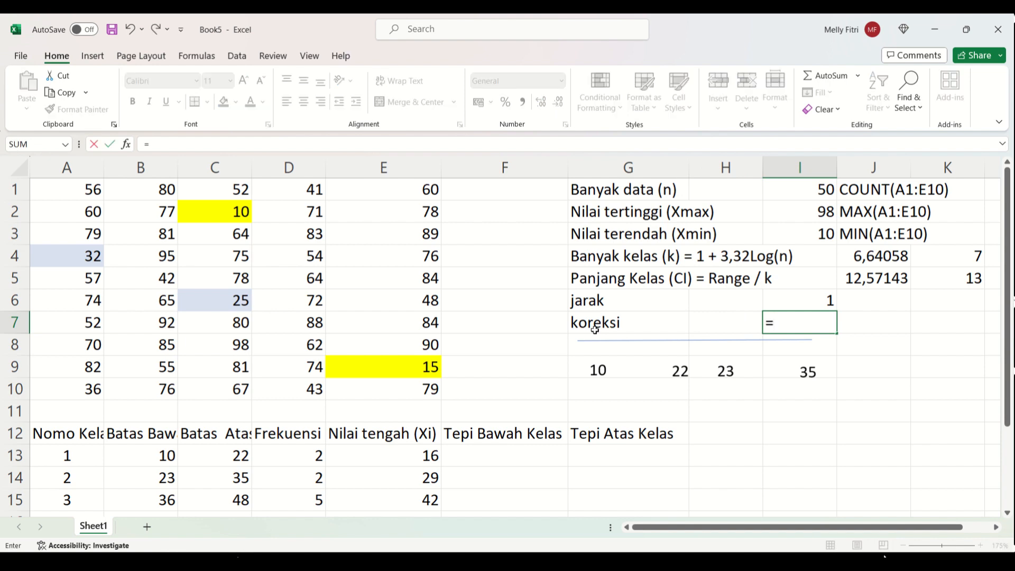
{"action": "key", "text": "Up"}
{"action": "type", "text": "/2"}
{"action": "key", "text": "Return"}
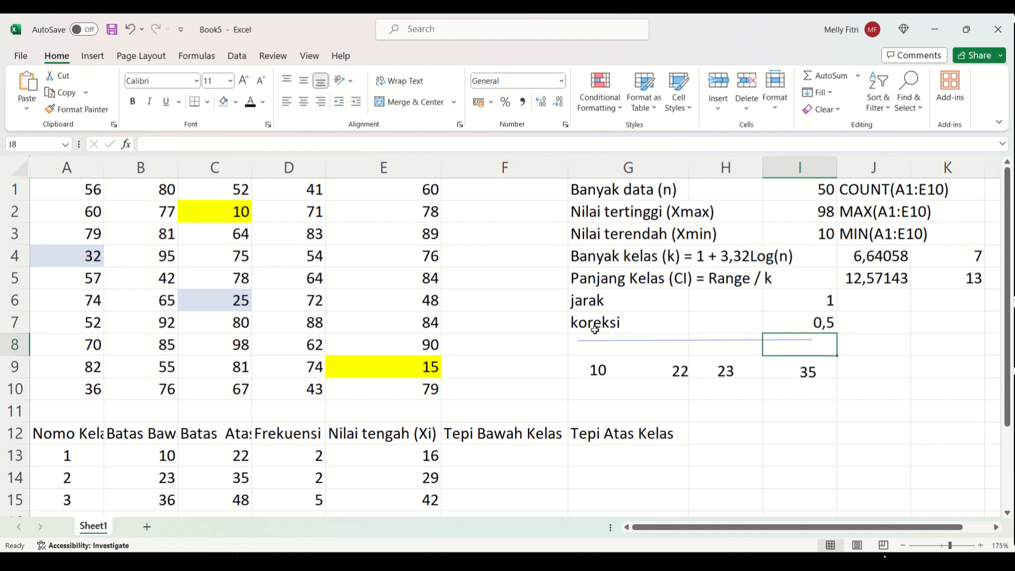
Calculate the first class's lower boundary in F13 with =B13-$I$7, keeping the correction cell as an absolute reference.
{"action": "scroll", "coordinate": [533, 465], "scroll_direction": "down", "scroll_amount": 1}
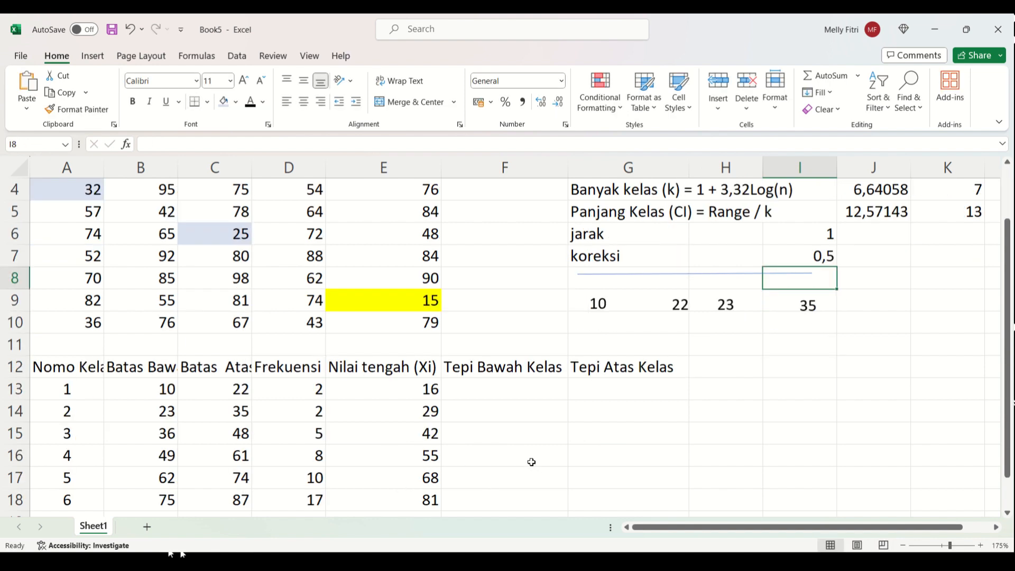
{"action": "scroll", "coordinate": [526, 444], "scroll_direction": "down", "scroll_amount": 1}
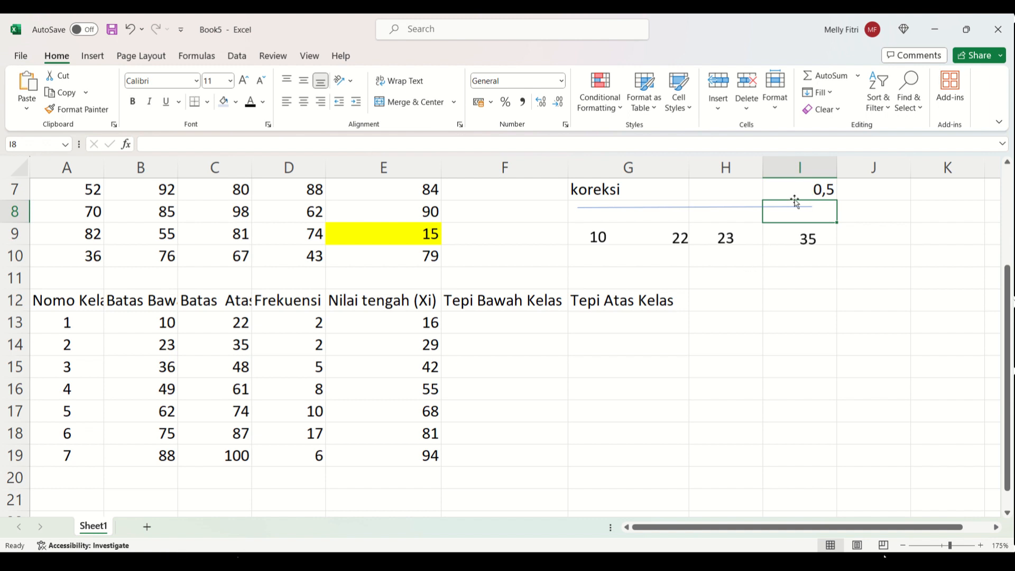
{"action": "left_click", "coordinate": [492, 321]}
{"action": "type", "text": "="}
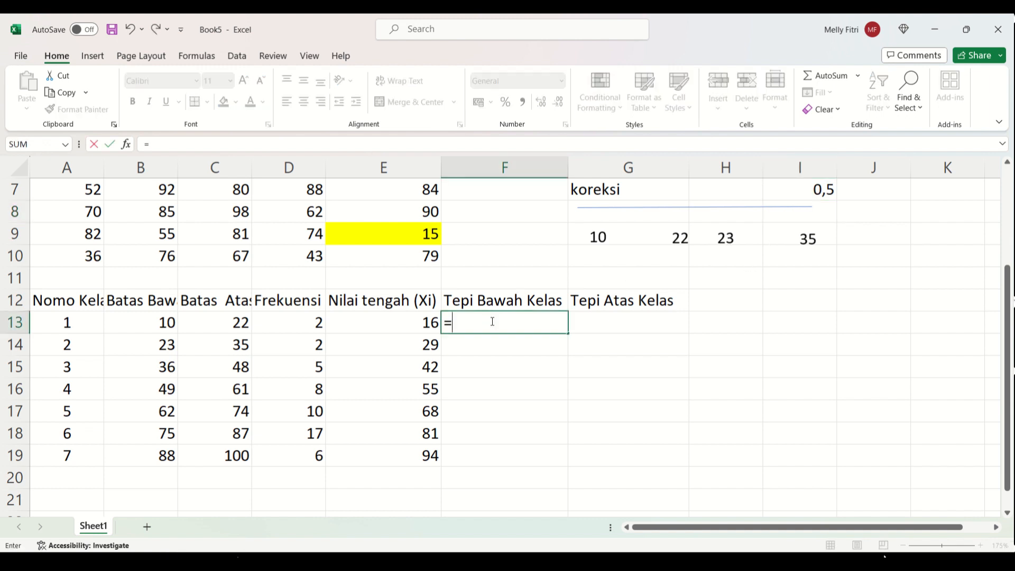
{"action": "key", "text": "Left"}
{"action": "key", "text": "Left"}
{"action": "key", "text": "Left"}
{"action": "key", "text": "Left"}
{"action": "type", "text": "-"}
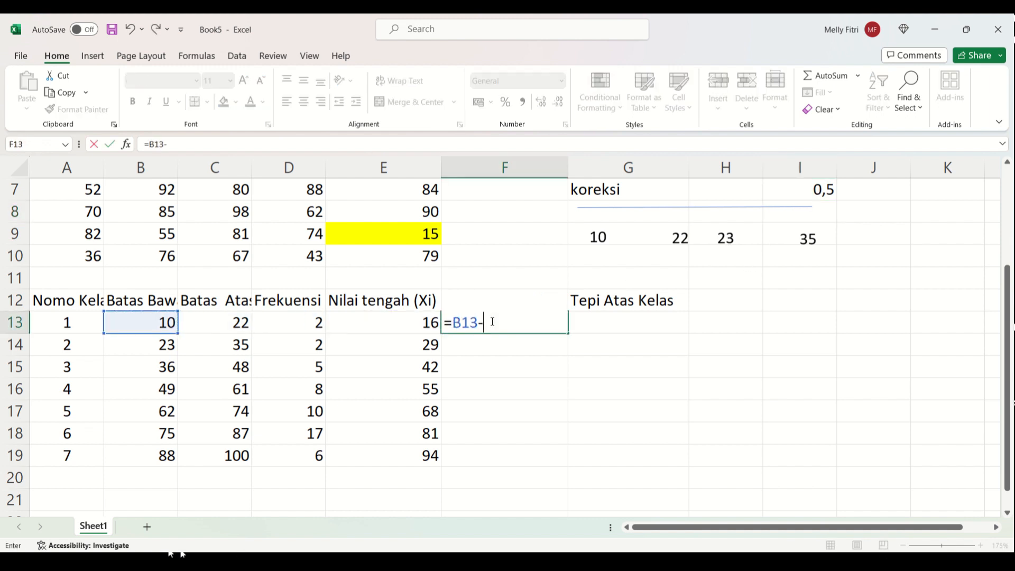
{"action": "left_click", "coordinate": [802, 194]}
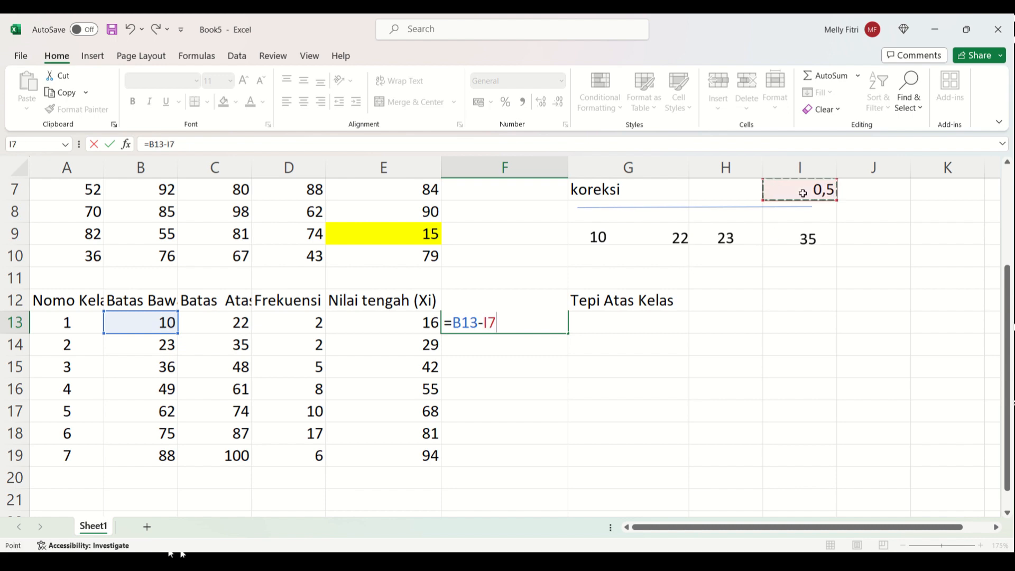
{"action": "key", "text": "F4"}
{"action": "key", "text": "Return"}
Fill the lower boundary formula from F13 down through F19.
{"action": "key", "text": "Up"}
{"action": "key", "text": "shift+Down"}
{"action": "key", "text": "shift+Down"}
{"action": "key", "text": "shift+Down"}
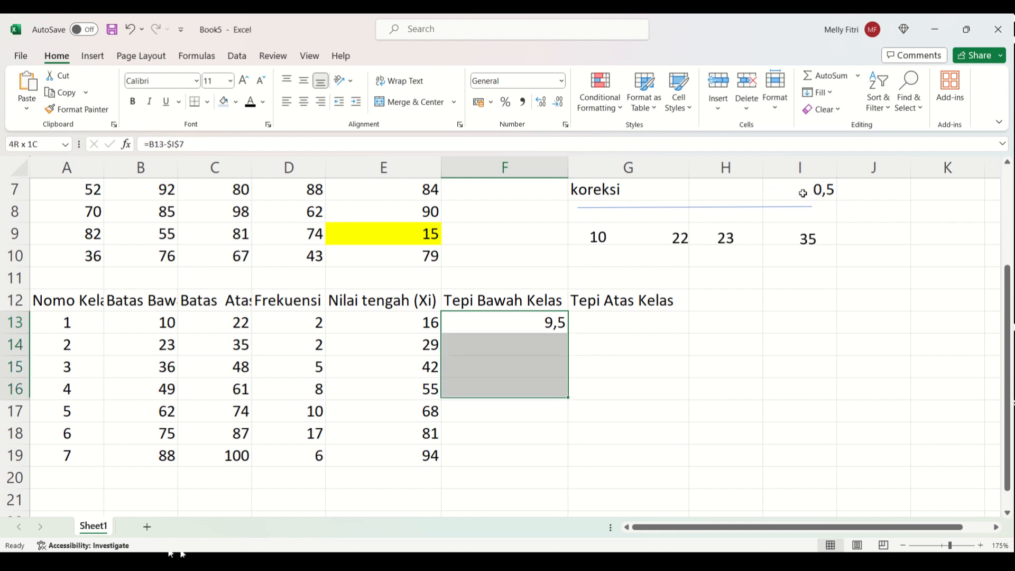
{"action": "key", "text": "shift+Down"}
{"action": "key", "text": "shift+Down"}
{"action": "key", "text": "shift+Down"}
{"action": "key", "text": "shift+Down"}
{"action": "key", "text": "shift+Up"}
{"action": "key", "text": "ctrl+d"}
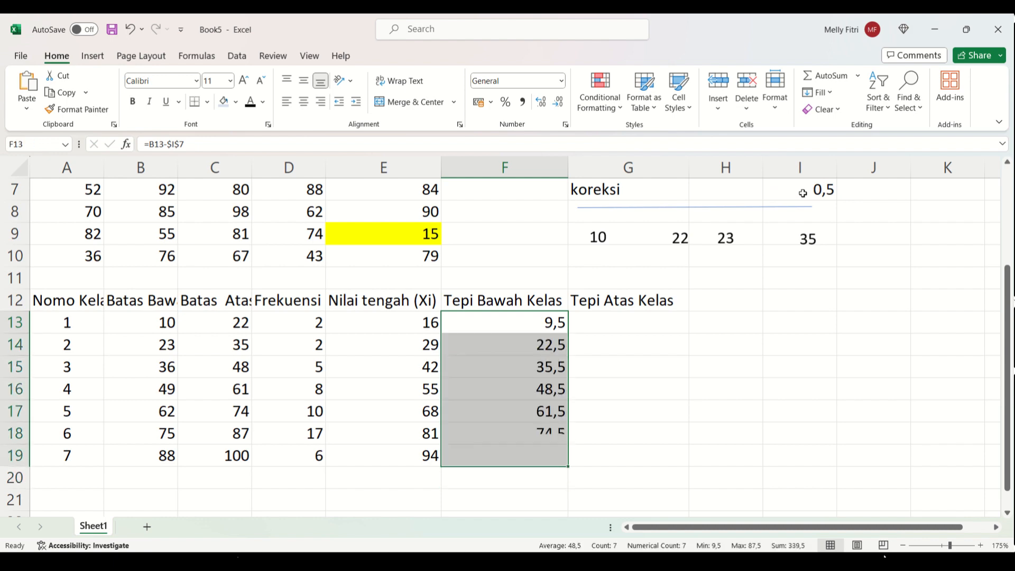
Calculate the first class's upper boundary in G13 with =C13+$I$7, using an absolute reference to the correction cell.
{"action": "key", "text": "Right"}
{"action": "type", "text": "="}
{"action": "key", "text": "Left"}
{"action": "key", "text": "Left"}
{"action": "key", "text": "Left"}
{"action": "key", "text": "Left"}
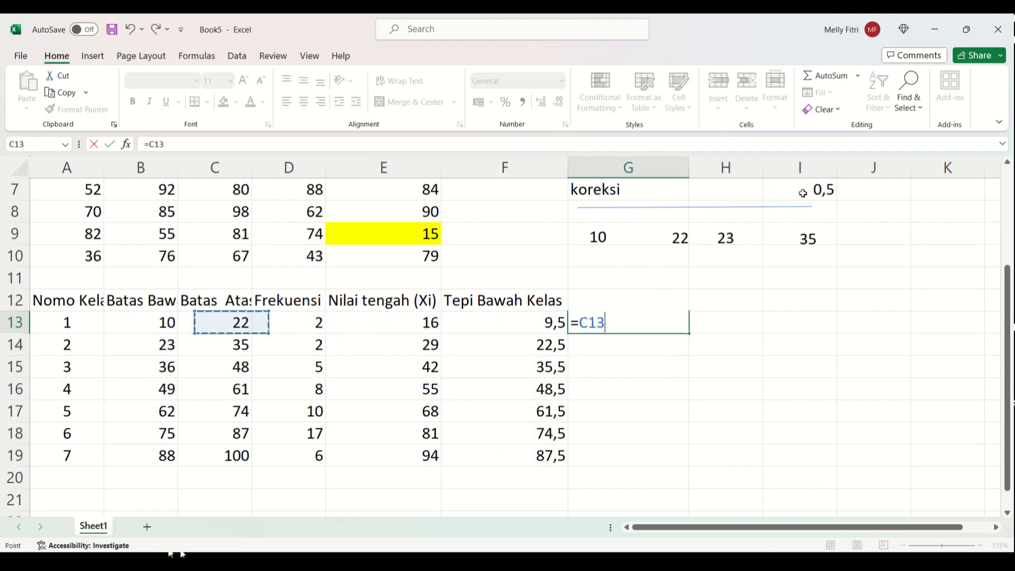
{"action": "type", "text": "+"}
{"action": "left_click", "coordinate": [801, 195]}
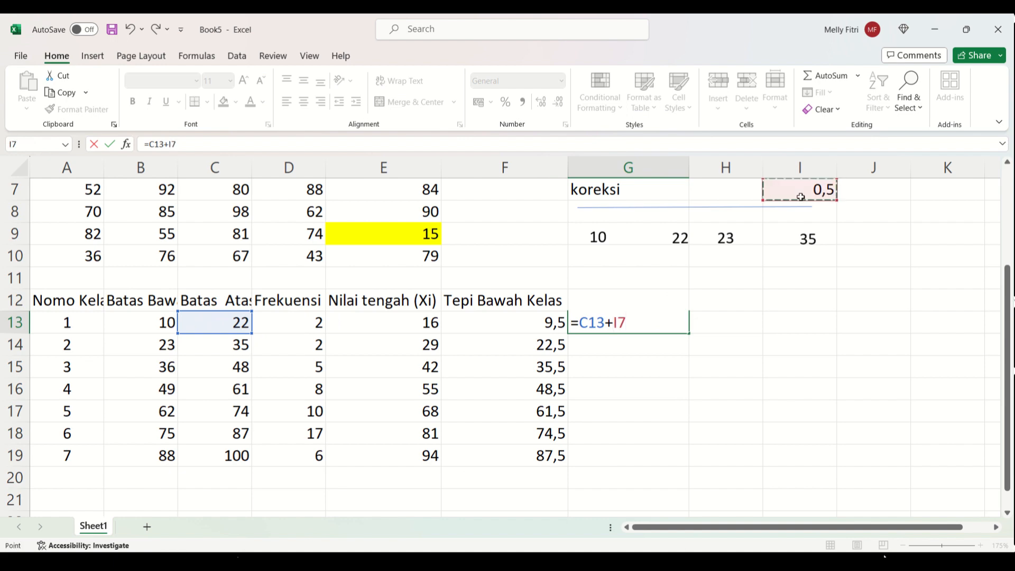
{"action": "key", "text": "F4"}
{"action": "key", "text": "Return"}
Fill the upper boundary formula from G13 down through G19.
{"action": "key", "text": "Up"}
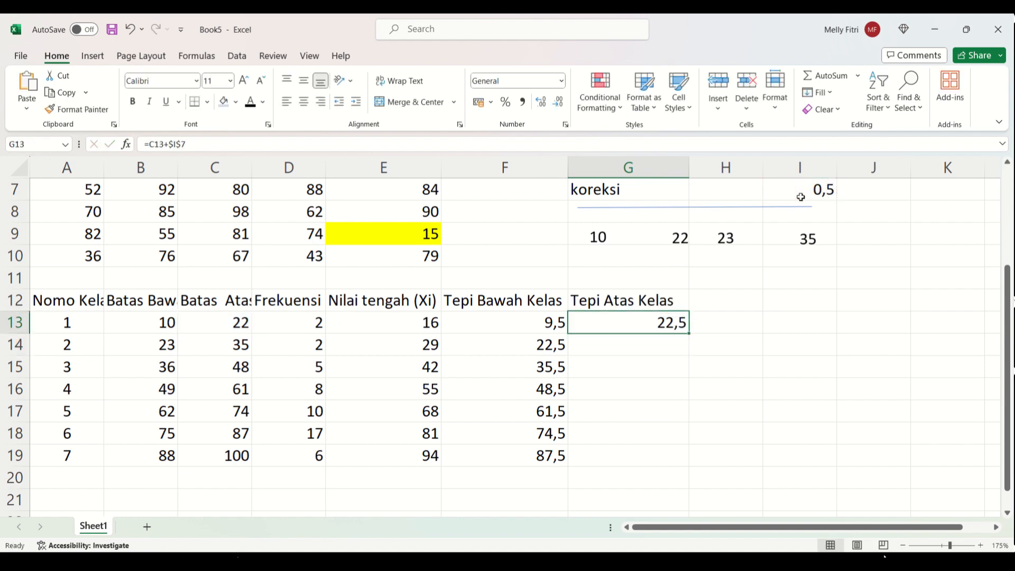
{"action": "key", "text": "shift+Down"}
{"action": "key", "text": "shift+Down"}
{"action": "key", "text": "shift+Down"}
{"action": "key", "text": "shift+Down"}
{"action": "key", "text": "shift+Down"}
{"action": "key", "text": "shift+Down"}
{"action": "key", "text": "shift+Down"}
{"action": "key", "text": "shift+Up"}
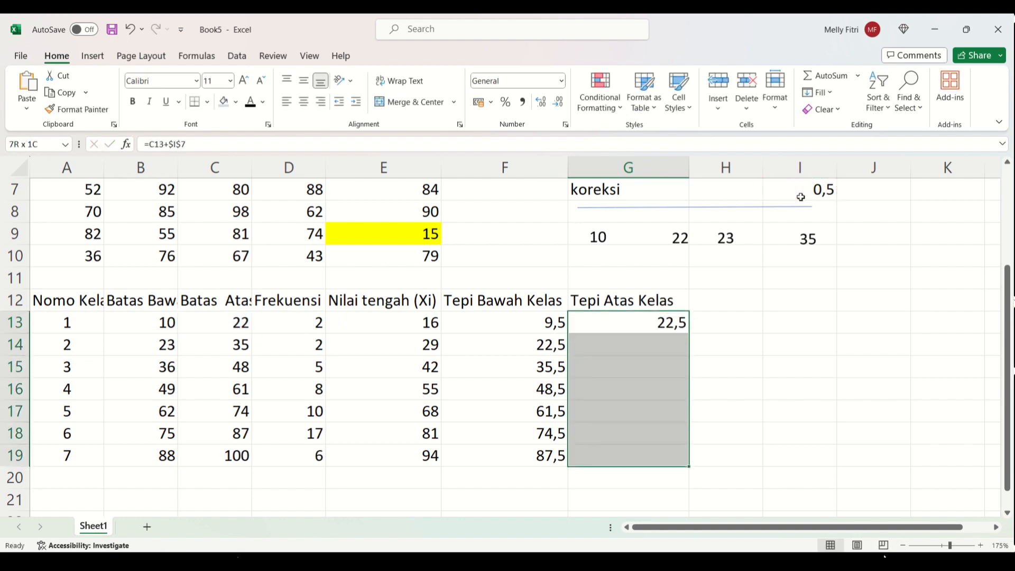
{"action": "key", "text": "ctrl+d"}
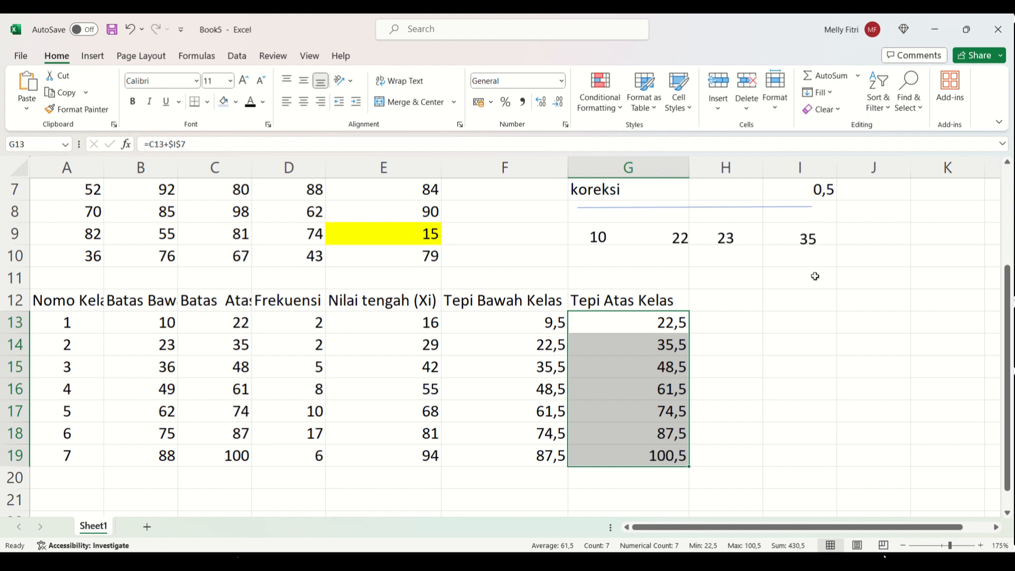
Review the correction value in I7 and compare the lower limits of classes 2 to 4 with the preceding classes' upper limits.
{"action": "left_click", "coordinate": [814, 193]}
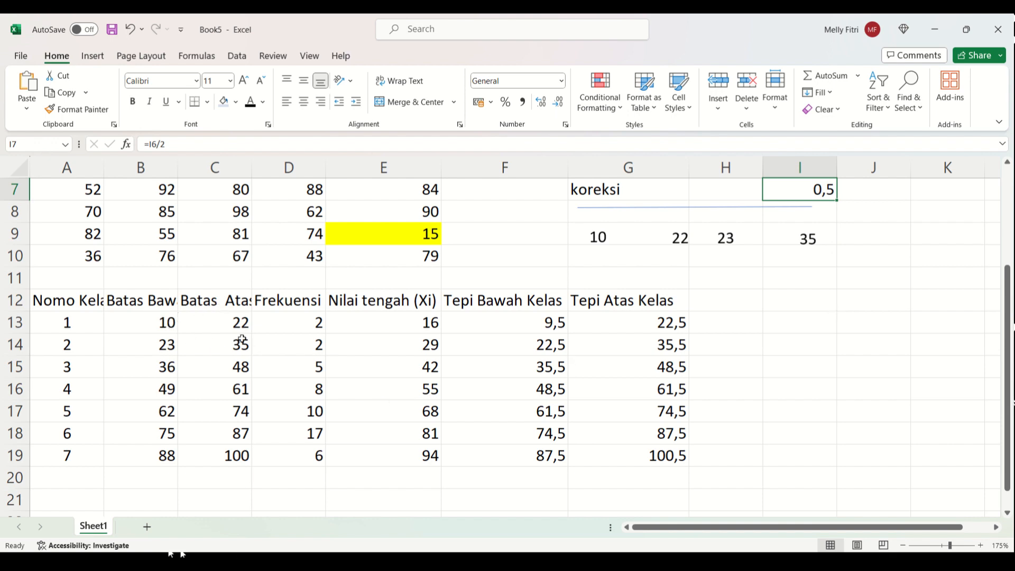
{"action": "left_click", "coordinate": [156, 350]}
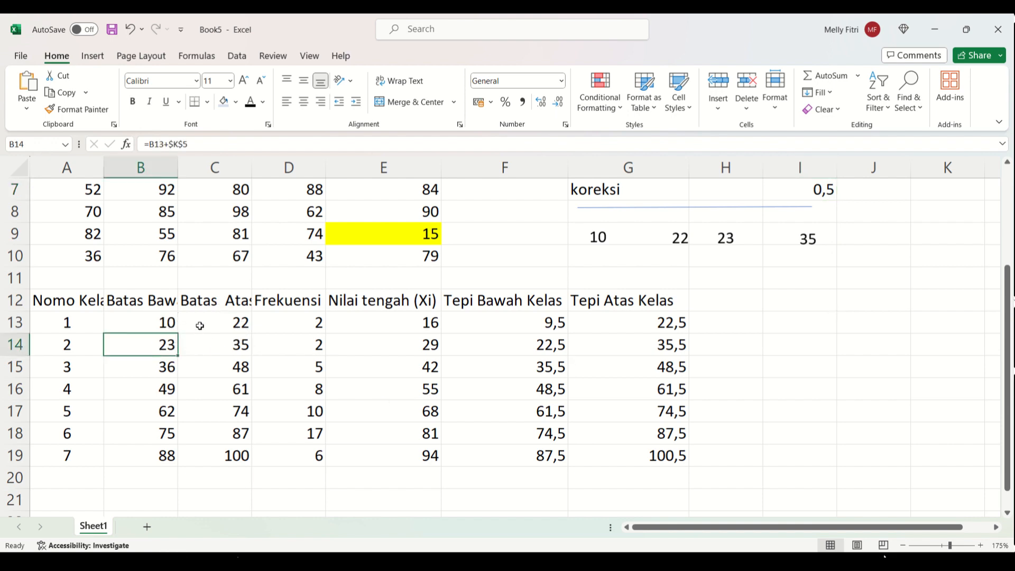
{"action": "left_click", "coordinate": [200, 325], "text": "ctrl"}
{"action": "left_click", "coordinate": [165, 366]}
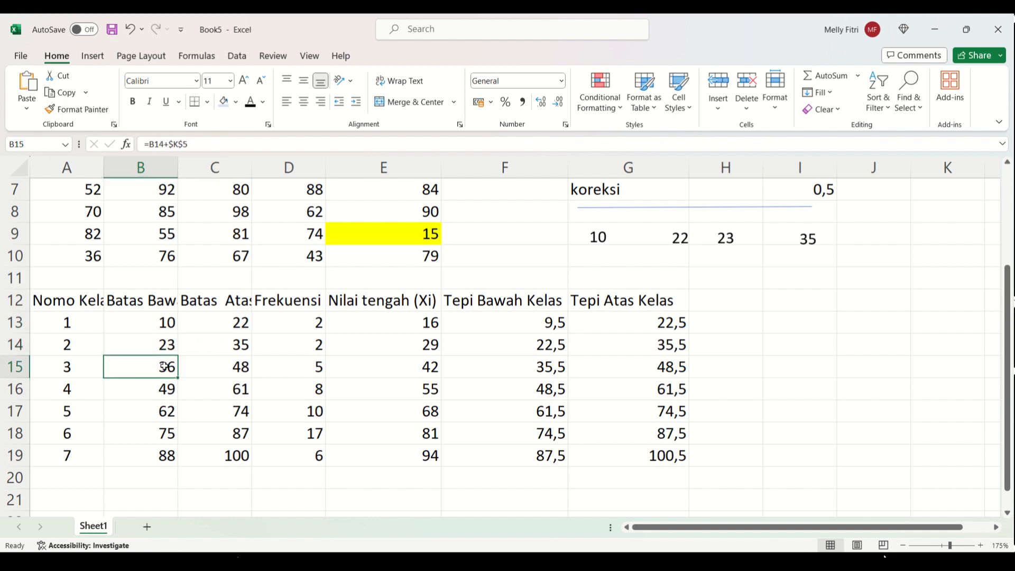
{"action": "left_click", "coordinate": [211, 345], "text": "ctrl"}
{"action": "left_click", "coordinate": [163, 387]}
{"action": "left_click", "coordinate": [211, 374], "text": "ctrl"}
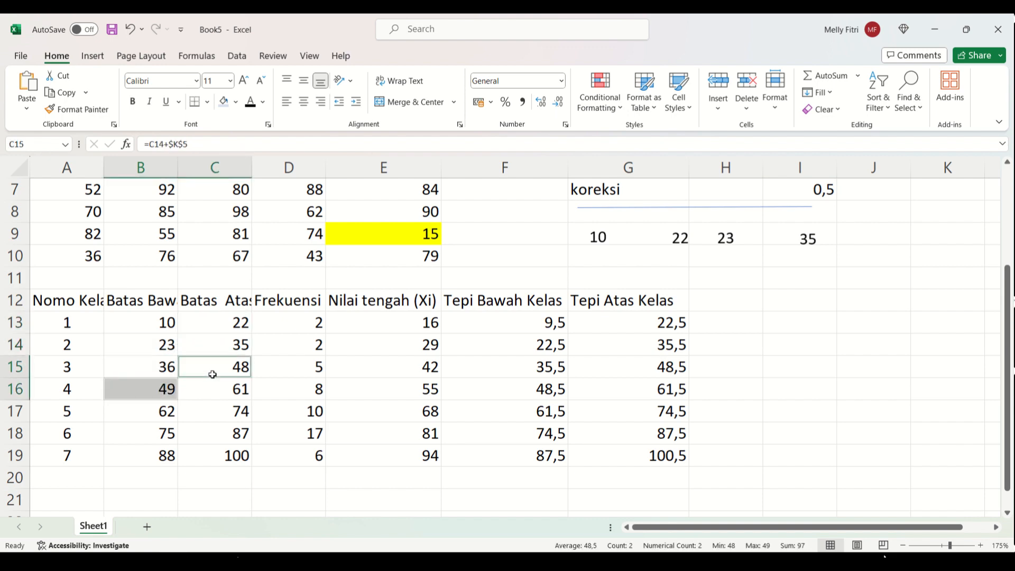
{"action": "left_click", "coordinate": [781, 393]}
Add the column header Frekuensi Relatif in cell H12.
{"action": "left_click", "coordinate": [713, 294]}
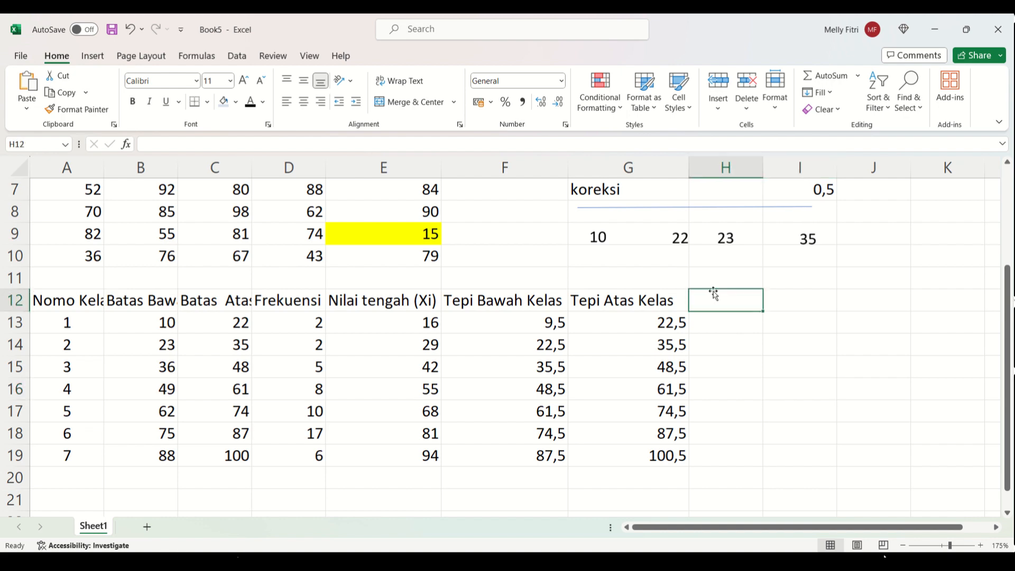
{"action": "type", "text": "Frekuensi"}
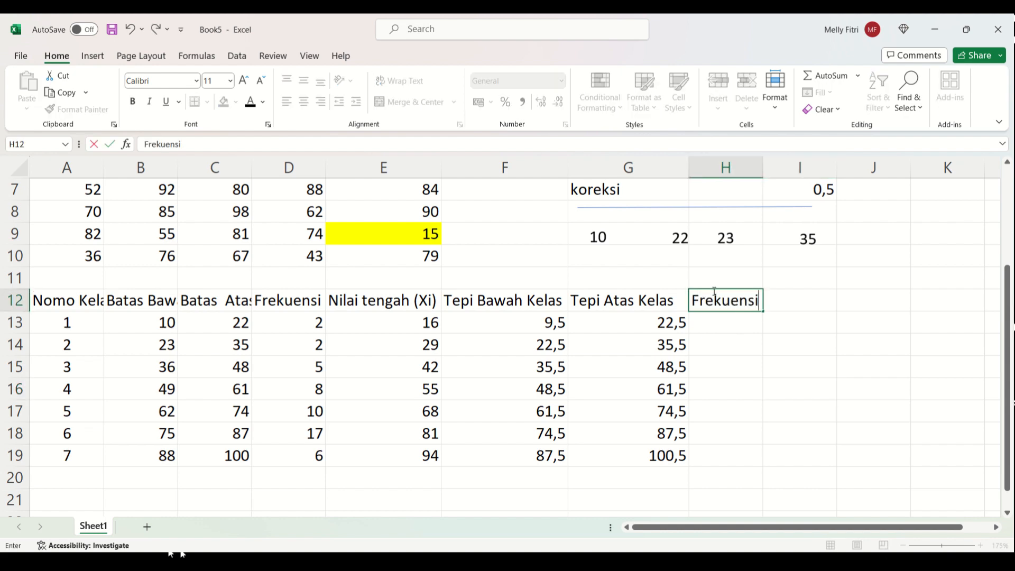
{"action": "type", "text": " Relatif"}
{"action": "key", "text": "Return"}
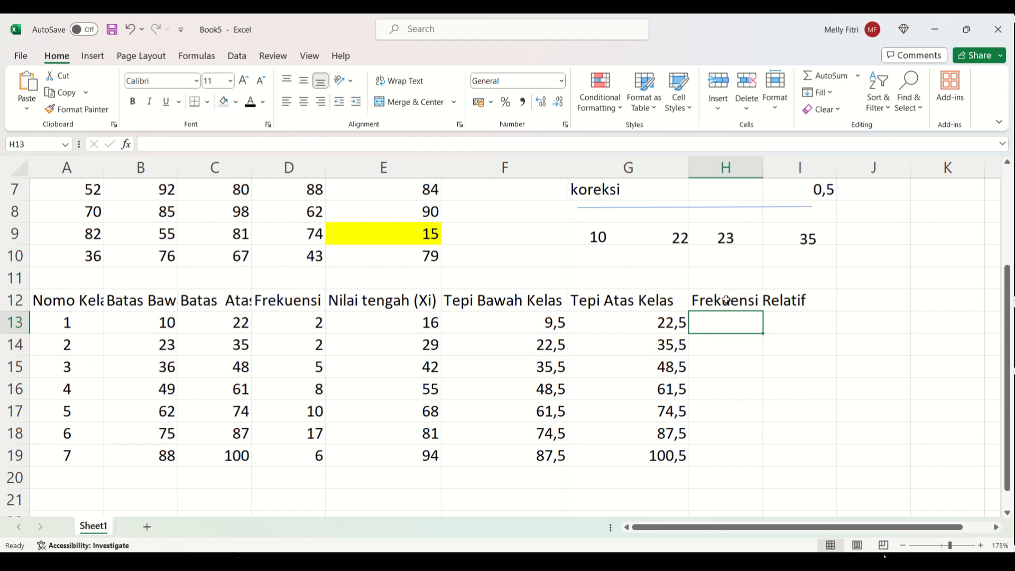
Total the class frequencies D13:D19 in cell D20 with the SUM function.
{"action": "type", "text": "="}
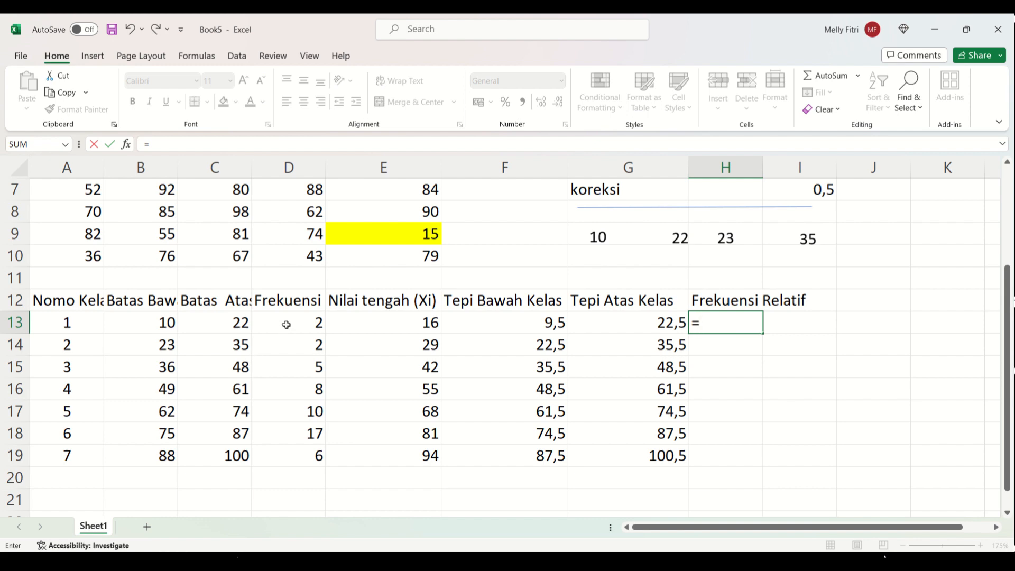
{"action": "key", "text": "Escape"}
{"action": "left_click", "coordinate": [278, 475]}
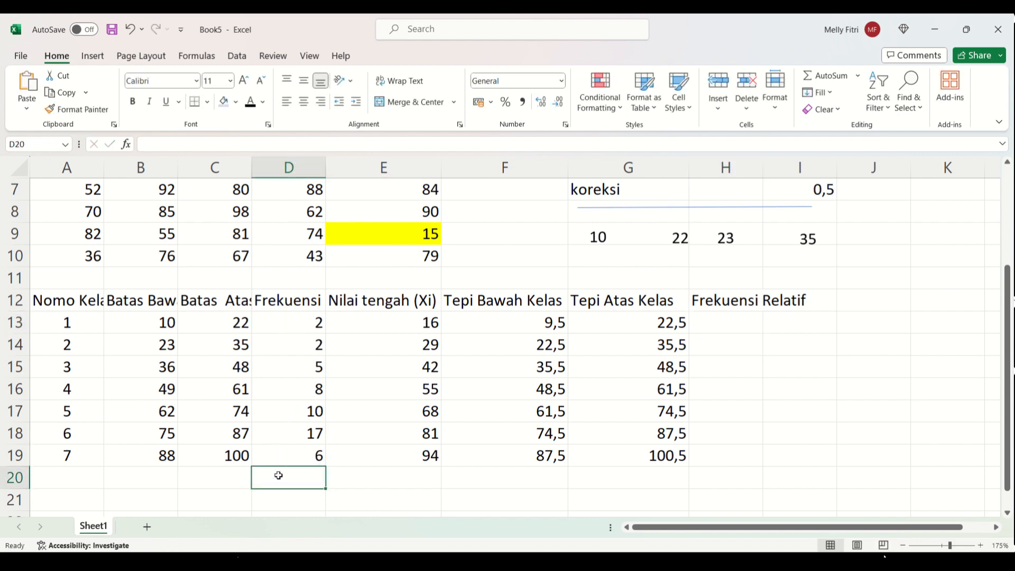
{"action": "type", "text": "=sum("}
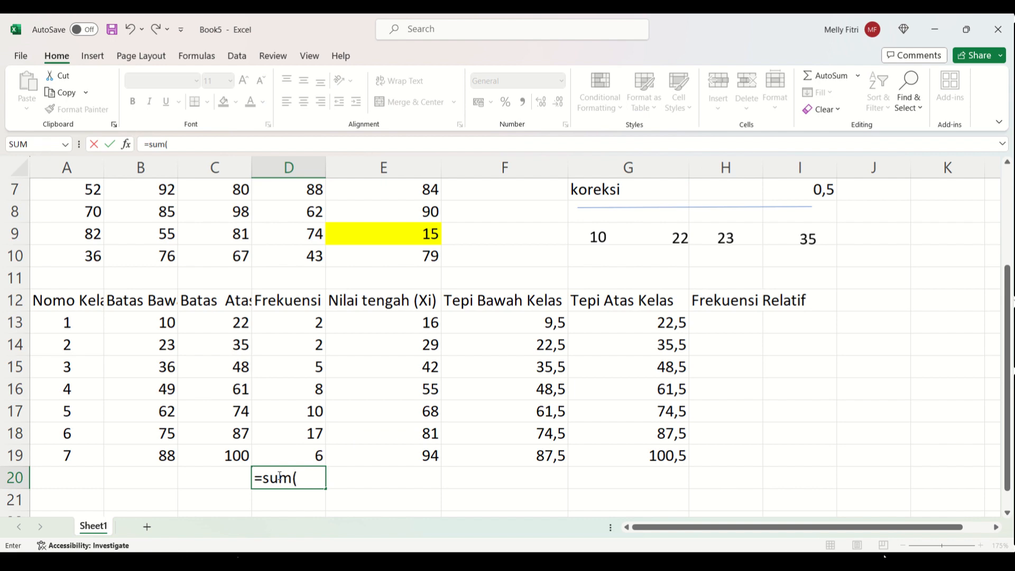
{"action": "left_click_drag", "start_coordinate": [308, 326], "coordinate": [301, 450]}
{"action": "key", "text": "Return"}
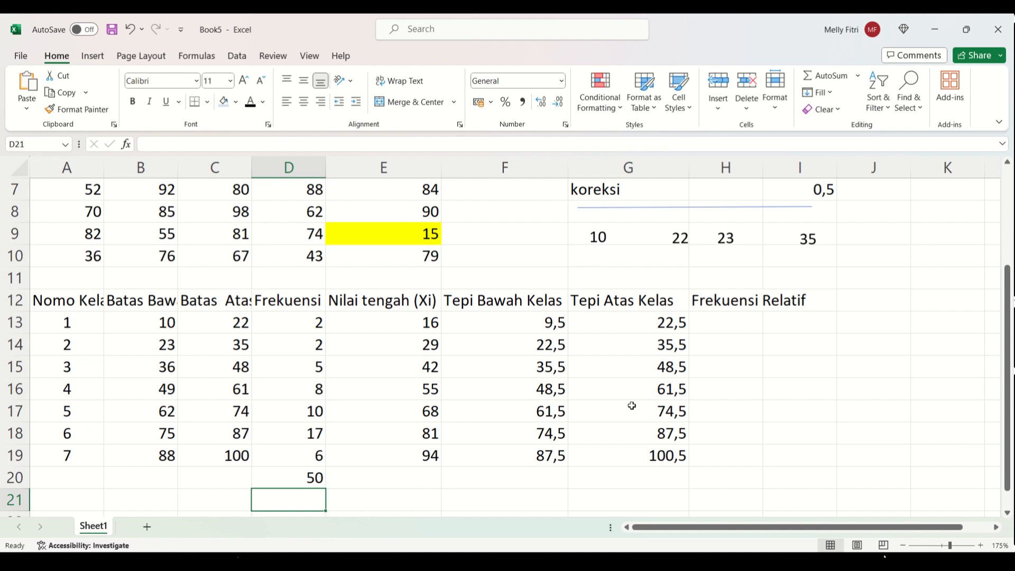
Calculate the first class's relative frequency in H13 with the formula =D13/$D$20.
{"action": "left_click", "coordinate": [735, 332]}
{"action": "type", "text": "="}
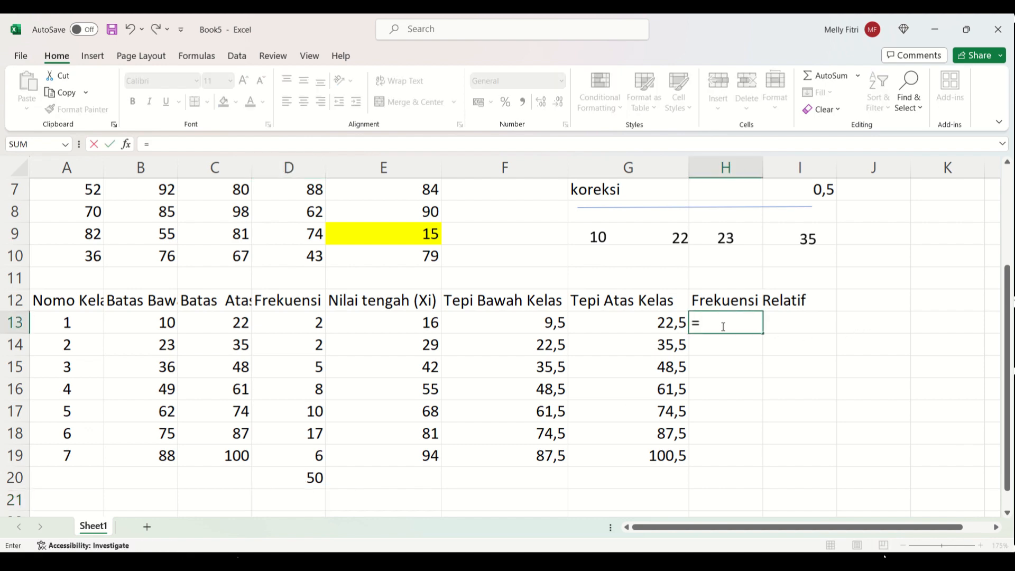
{"action": "left_click", "coordinate": [281, 318]}
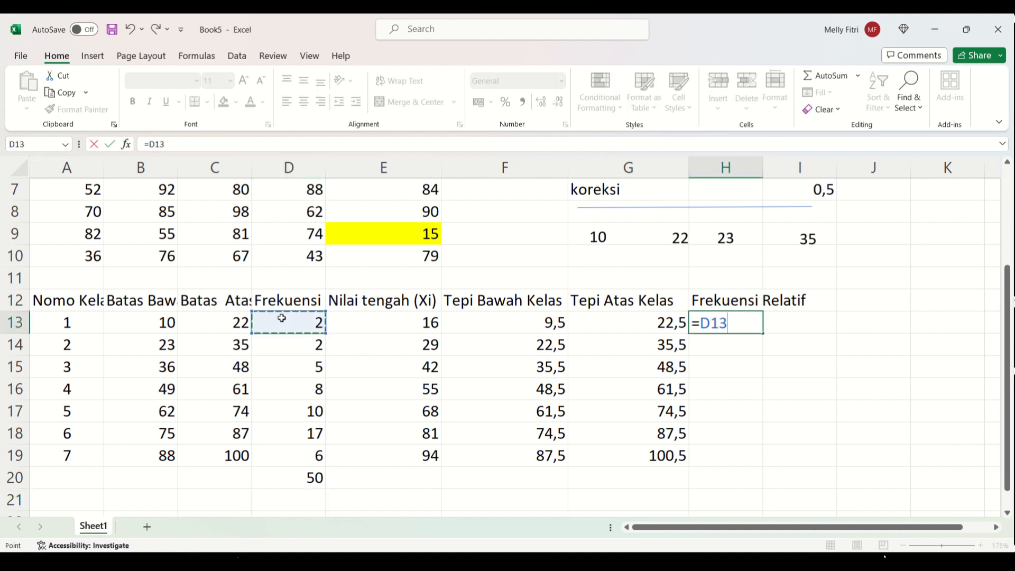
{"action": "type", "text": "/"}
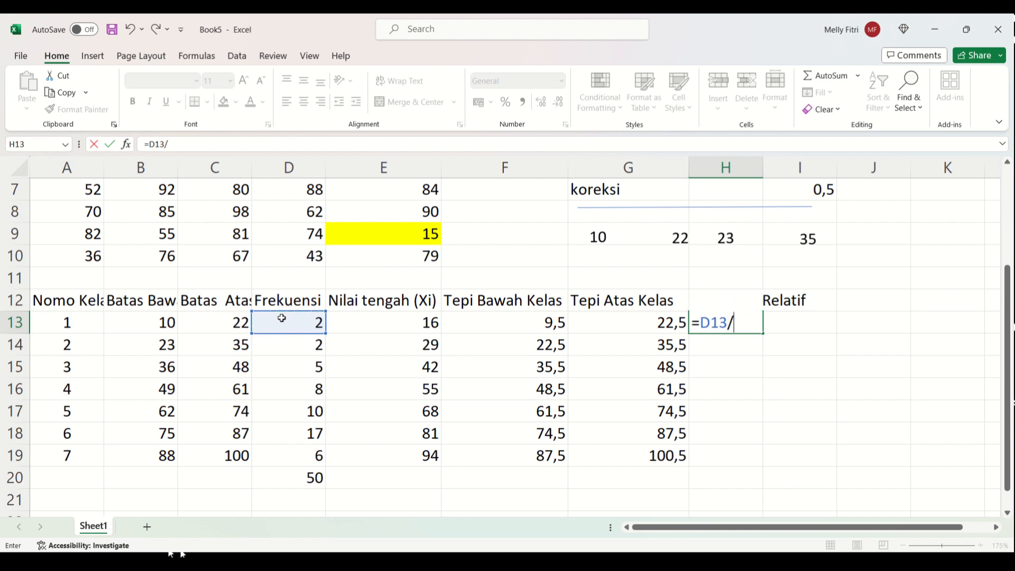
{"action": "left_click", "coordinate": [266, 474]}
{"action": "key", "text": "F4"}
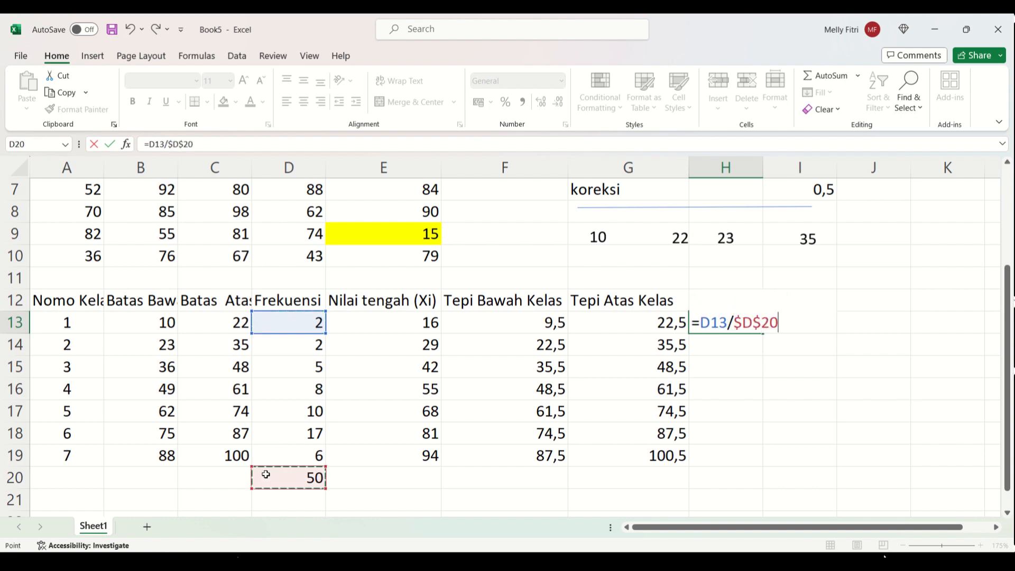
{"action": "key", "text": "Return"}
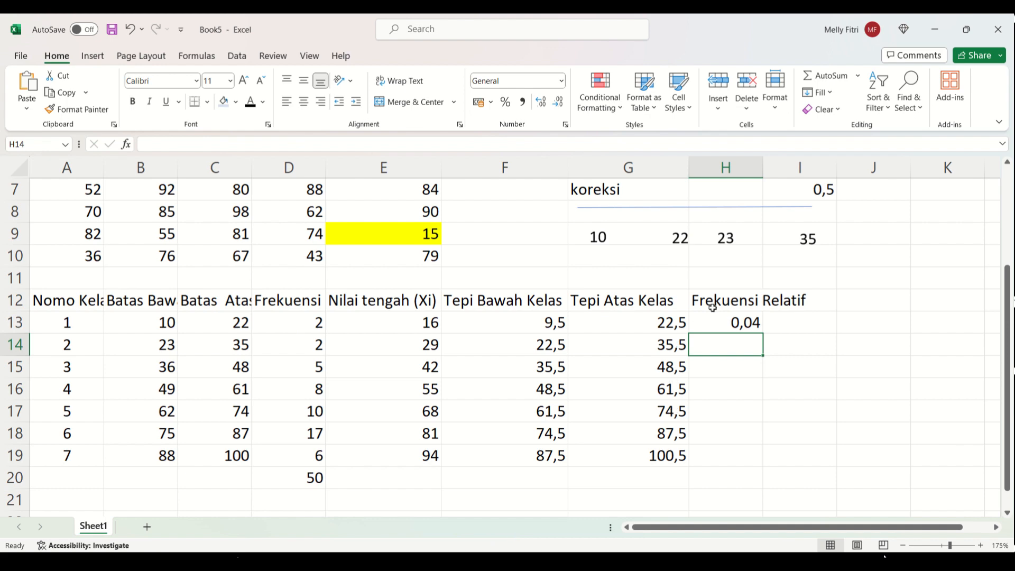
Fill the relative frequency formula from H13 down through H19.
{"action": "left_click", "coordinate": [711, 302]}
{"action": "left_click_drag", "start_coordinate": [714, 321], "coordinate": [718, 455]}
{"action": "key", "text": "ctrl+d"}
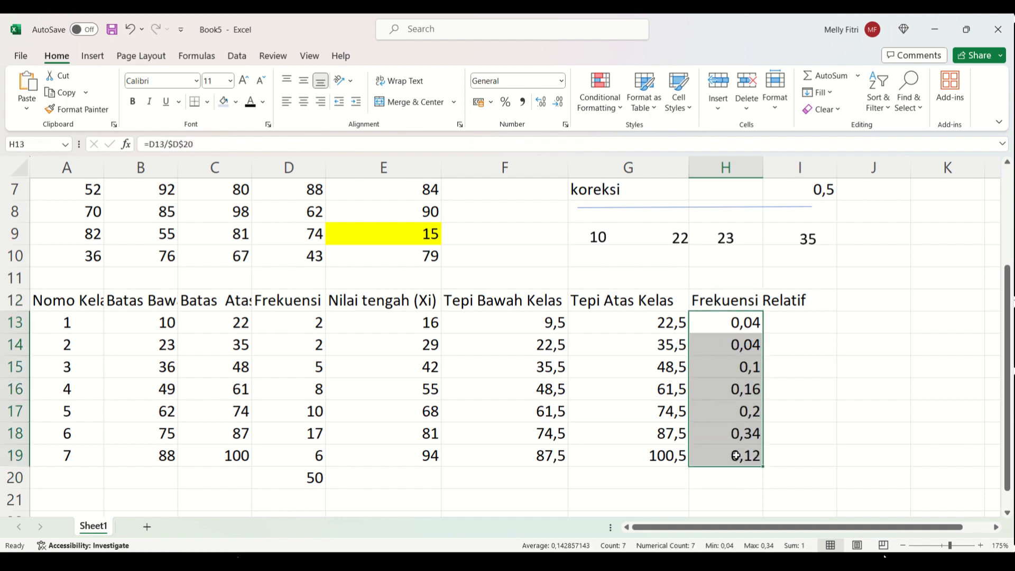
Try a two-decimal percentage format and the comma number style on the relative frequencies H13:H19.
{"action": "left_click", "coordinate": [508, 106]}
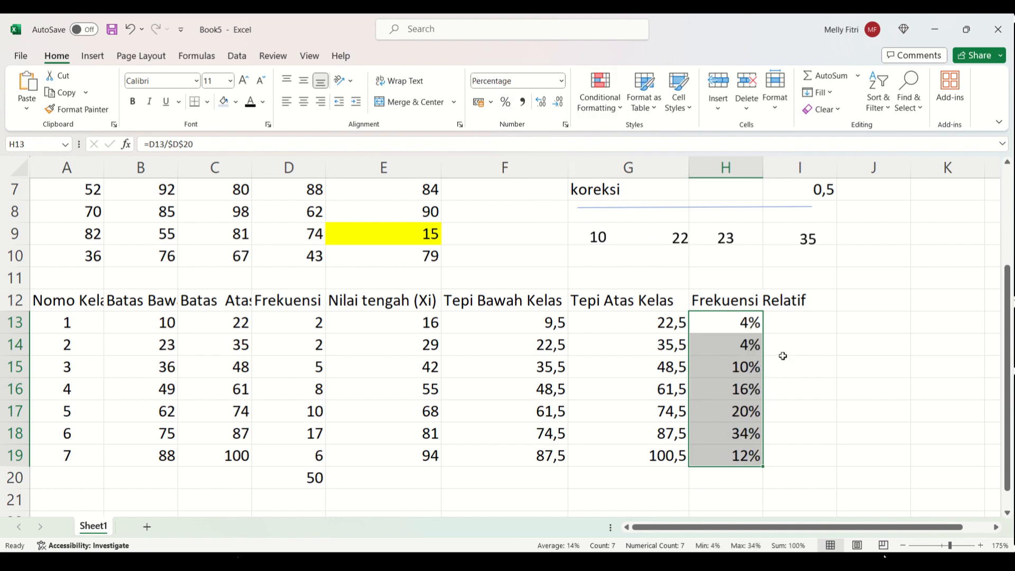
{"action": "left_click", "coordinate": [540, 102]}
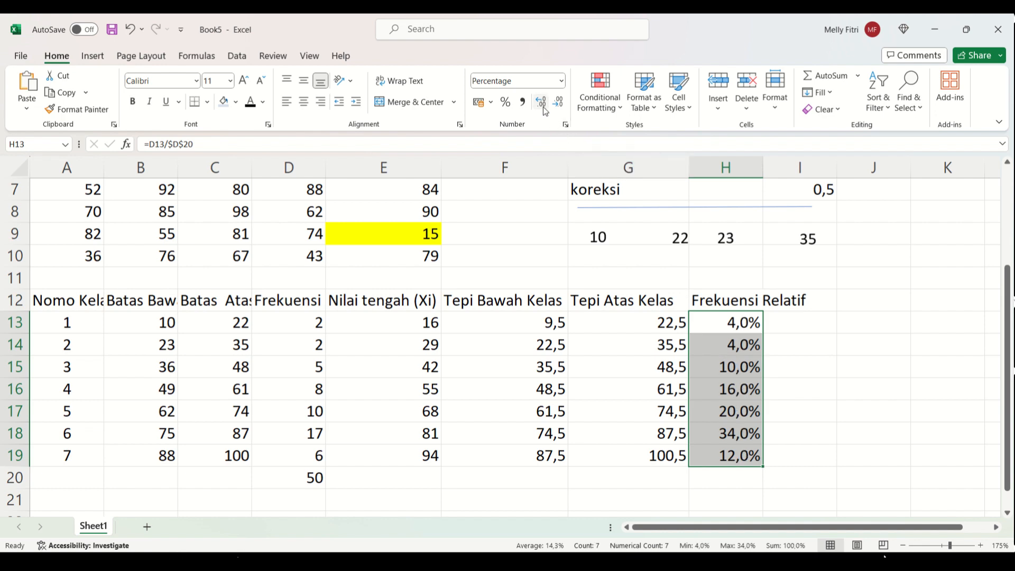
{"action": "left_click", "coordinate": [540, 101]}
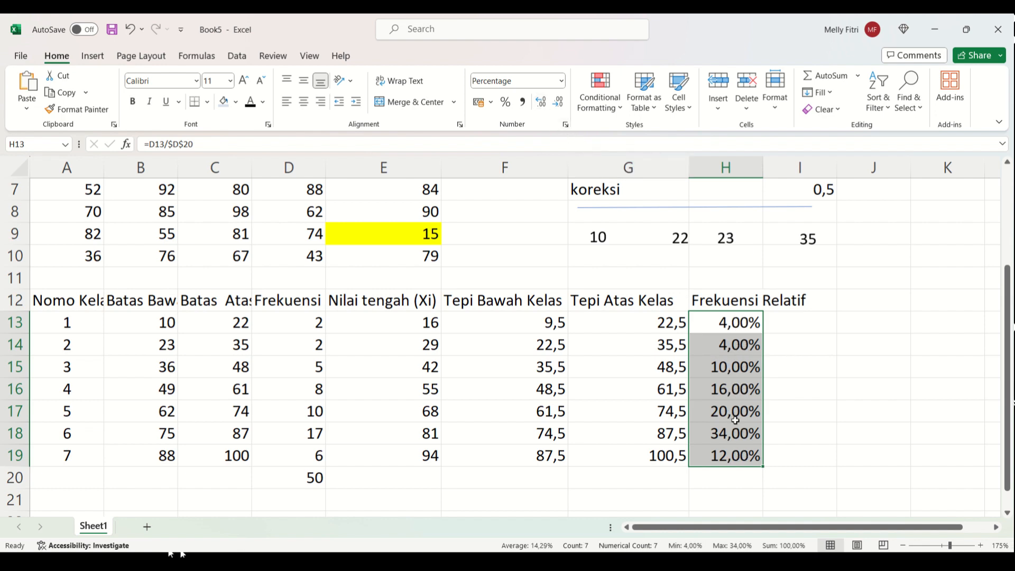
{"action": "left_click", "coordinate": [523, 102]}
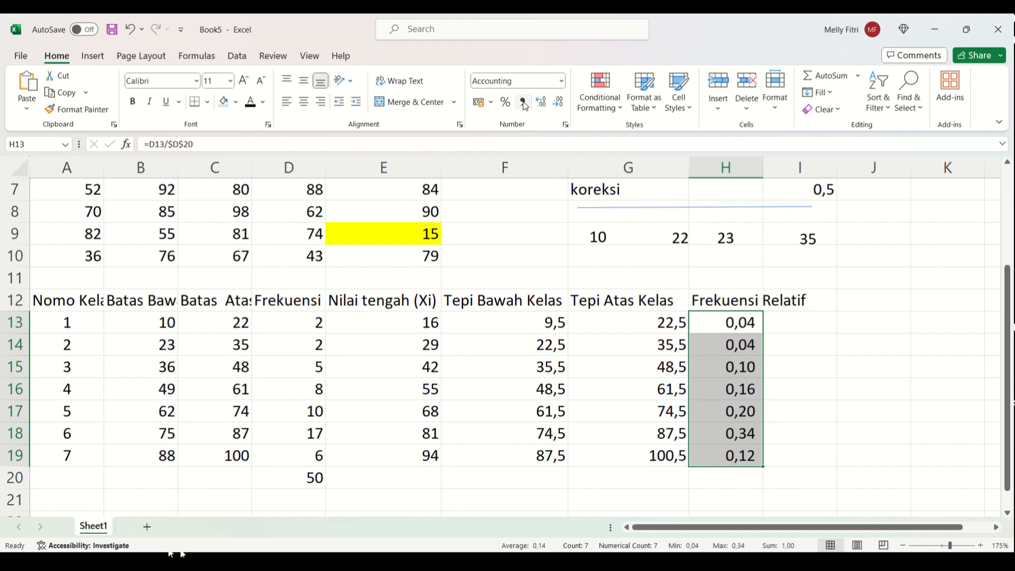
Format the relative frequencies in H13:H19 as percentages without decimals.
{"action": "left_click", "coordinate": [505, 102]}
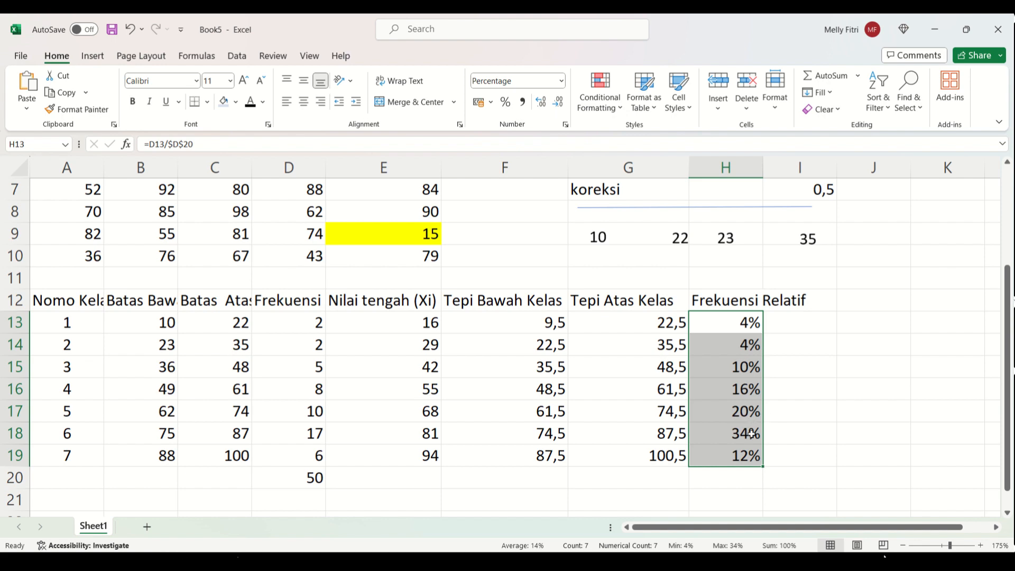
{"action": "left_click", "coordinate": [809, 465]}
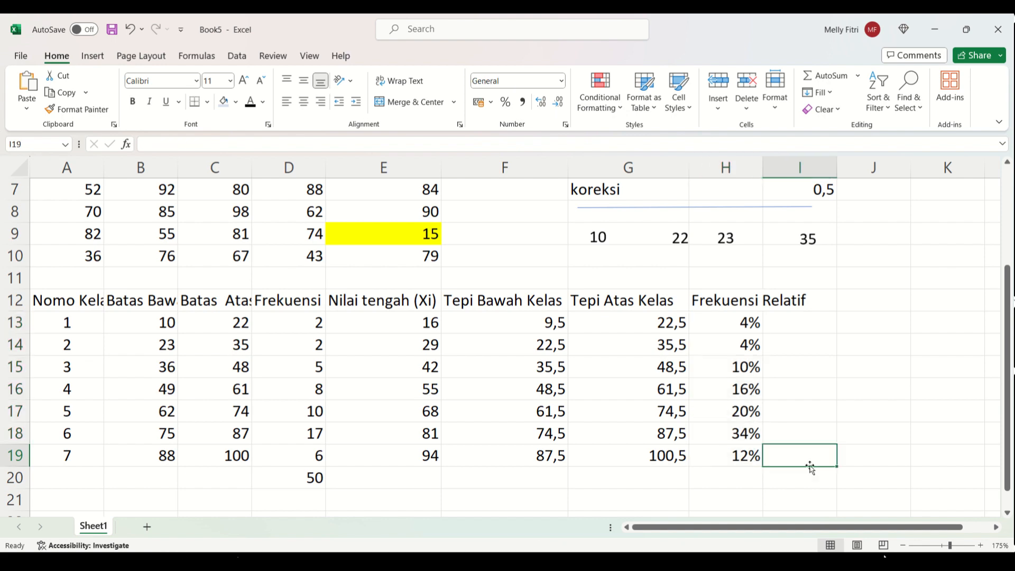
Add the header Frekuensi Kumulatif Kurang Dari in cell B21 below the frequency table.
{"action": "left_click", "coordinate": [720, 483]}
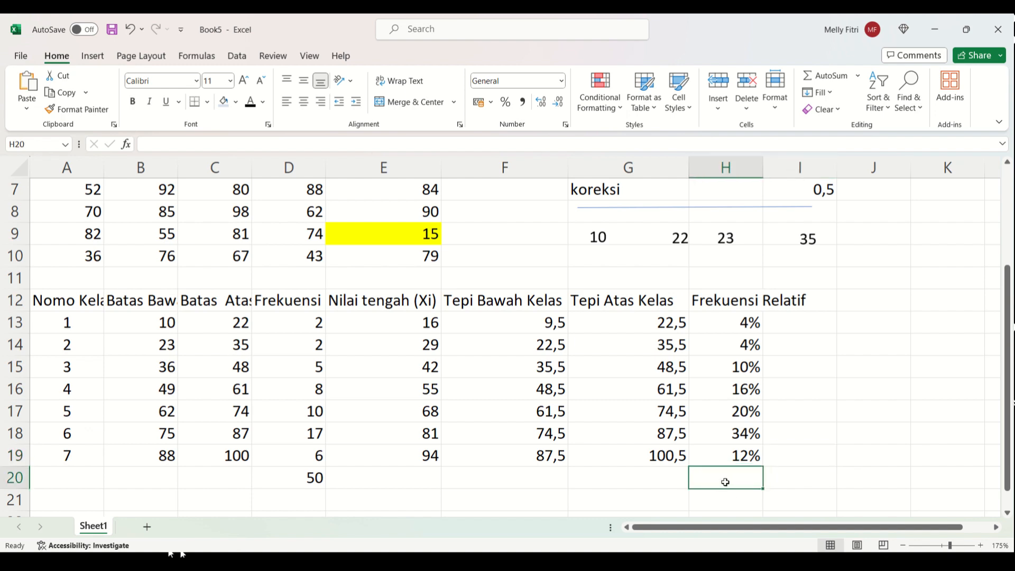
{"action": "scroll", "coordinate": [720, 483], "scroll_direction": "down", "scroll_amount": 1}
{"action": "left_click", "coordinate": [121, 439]}
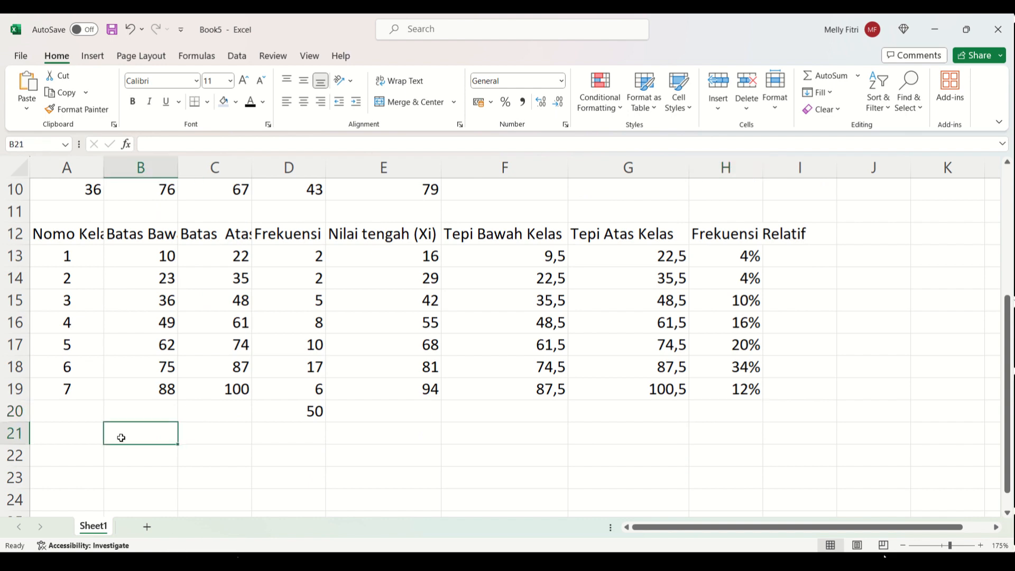
{"action": "type", "text": "Frekuens"}
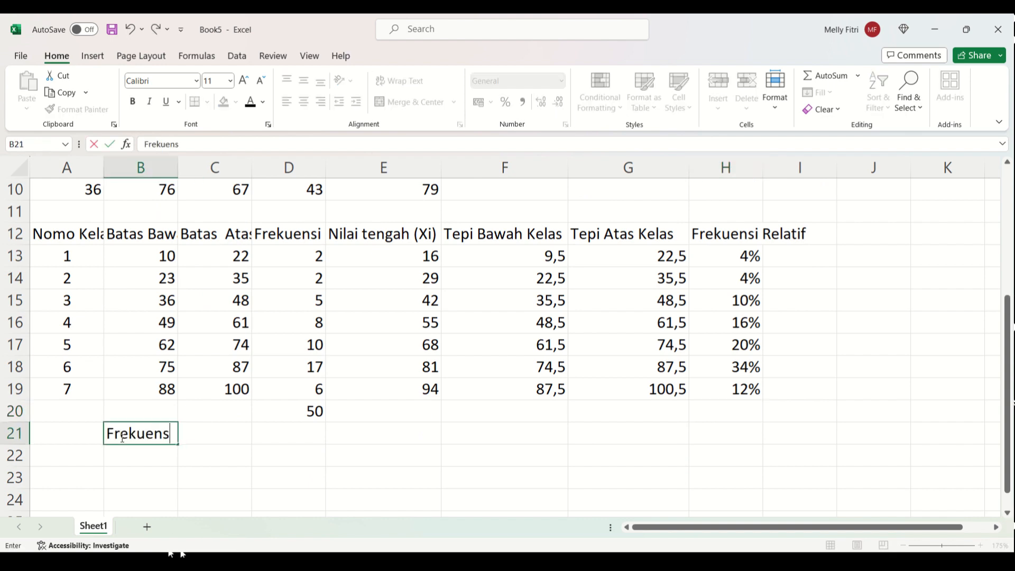
{"action": "type", "text": "i Kumulatif Kurang Dari"}
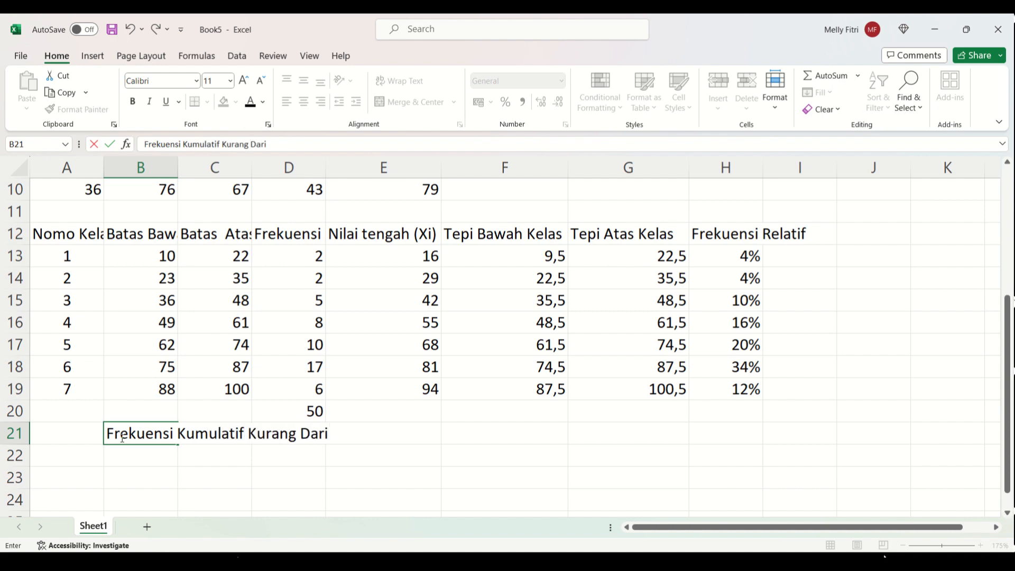
{"action": "key", "text": "Tab"}
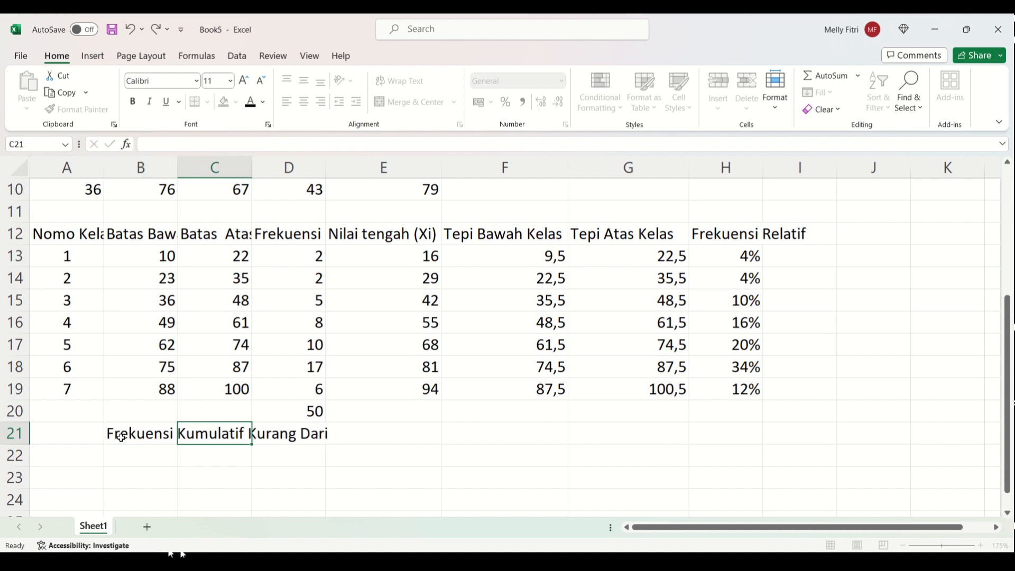
Copy the B21 header into C21 and change its wording to Frekuensi Kumulatif Lebih Dari.
{"action": "left_click", "coordinate": [121, 437]}
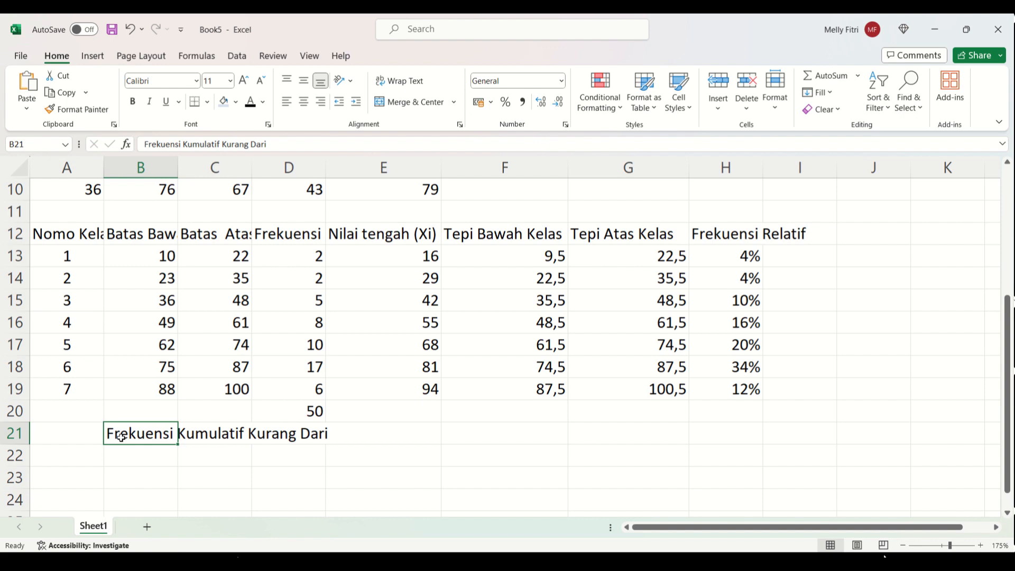
{"action": "key", "text": "ctrl+c"}
{"action": "key", "text": "Right"}
{"action": "key", "text": "Return"}
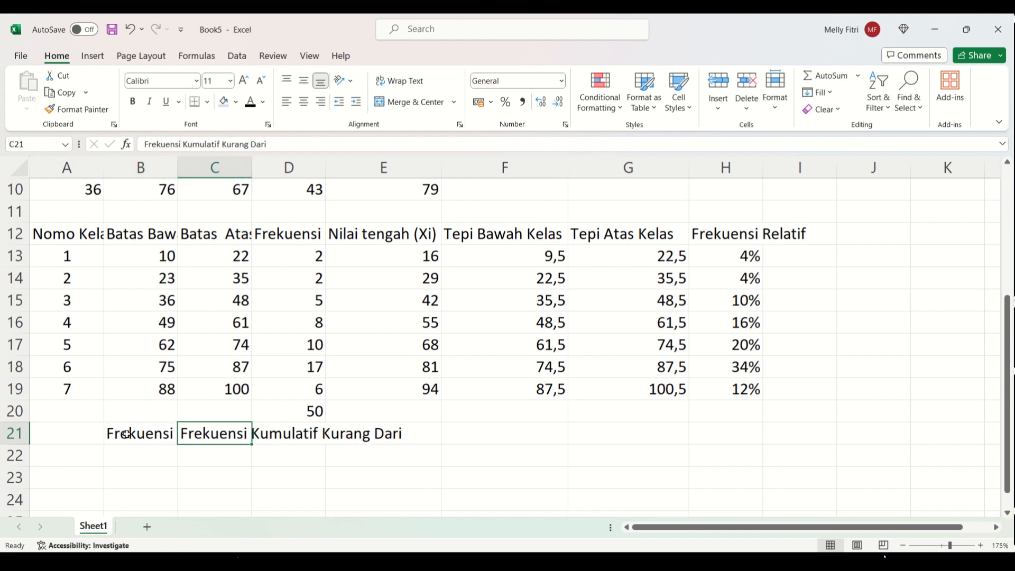
{"action": "left_click_drag", "start_coordinate": [220, 145], "coordinate": [250, 153]}
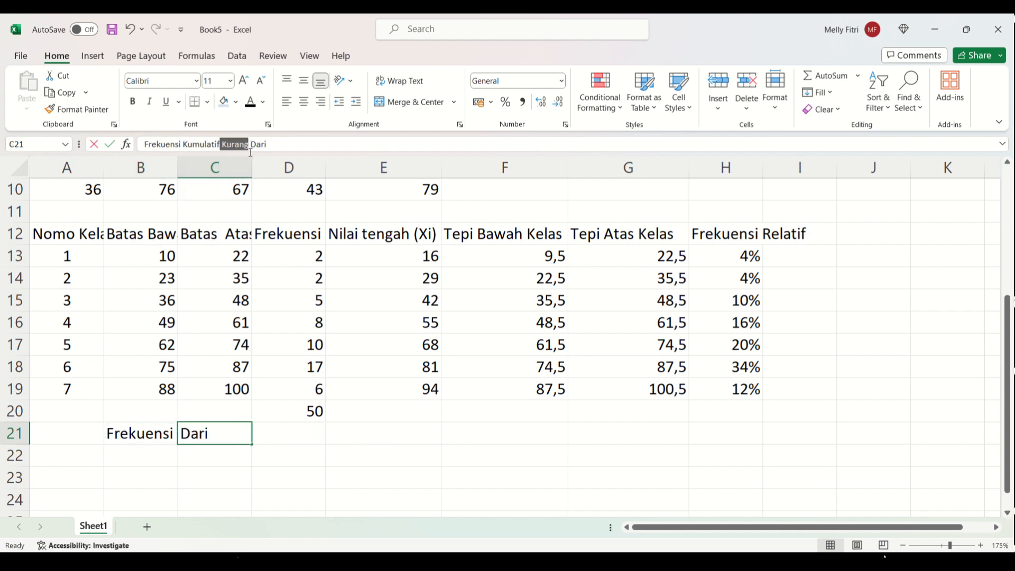
{"action": "type", "text": "Leb"}
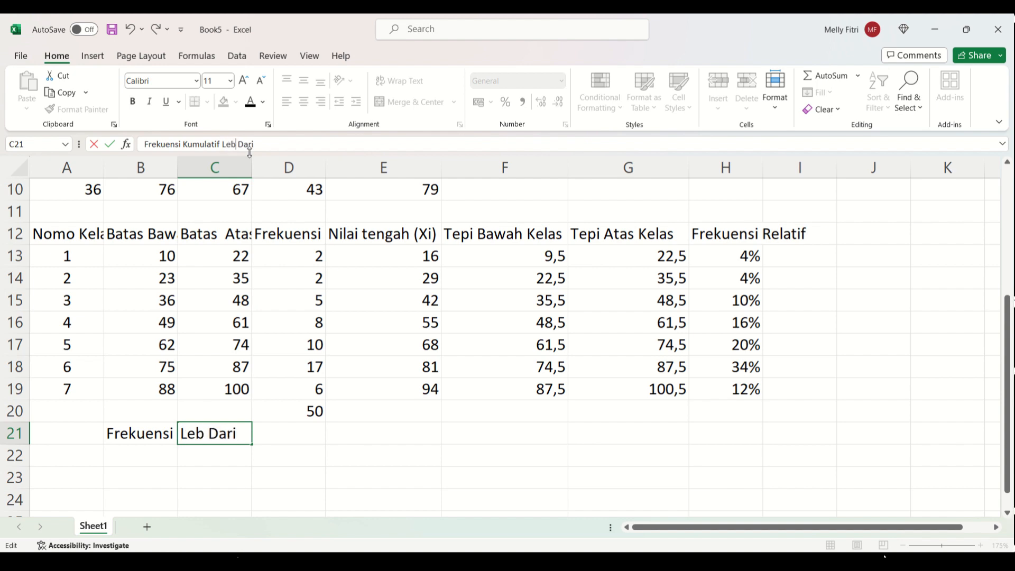
{"action": "type", "text": "ih"}
{"action": "key", "text": "Return"}
Wrap the text of the two cumulative frequency headers in B21:C21.
{"action": "left_click", "coordinate": [133, 436]}
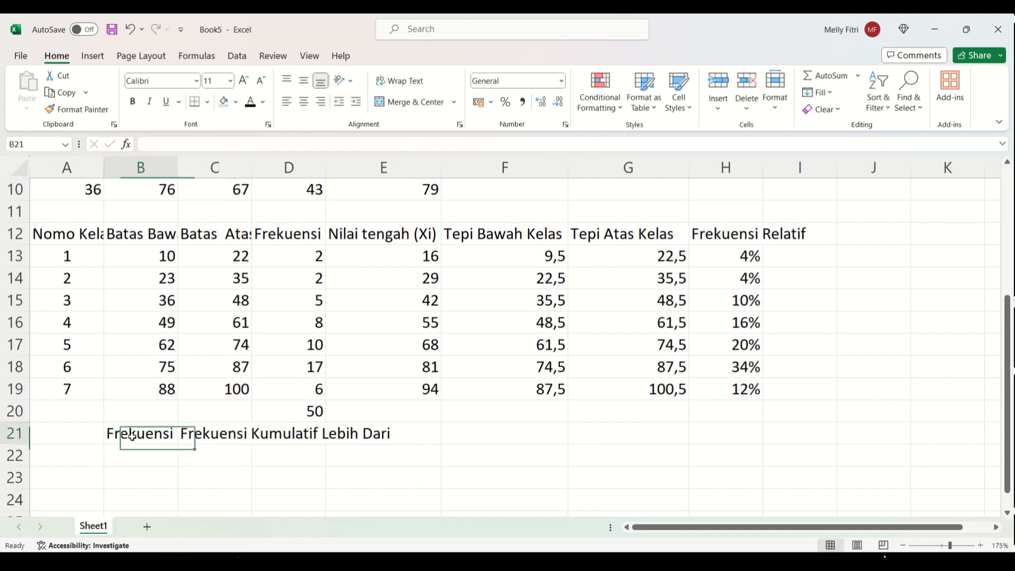
{"action": "left_click_drag", "start_coordinate": [132, 436], "coordinate": [214, 436]}
{"action": "left_click", "coordinate": [399, 80]}
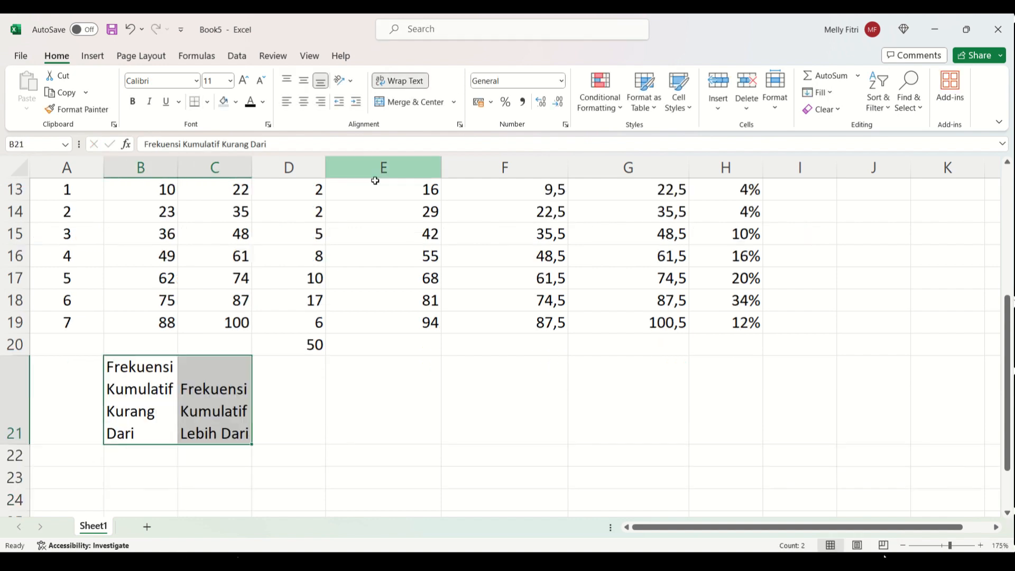
Add the column header Tepi kelas in cell A21.
{"action": "left_click", "coordinate": [56, 391]}
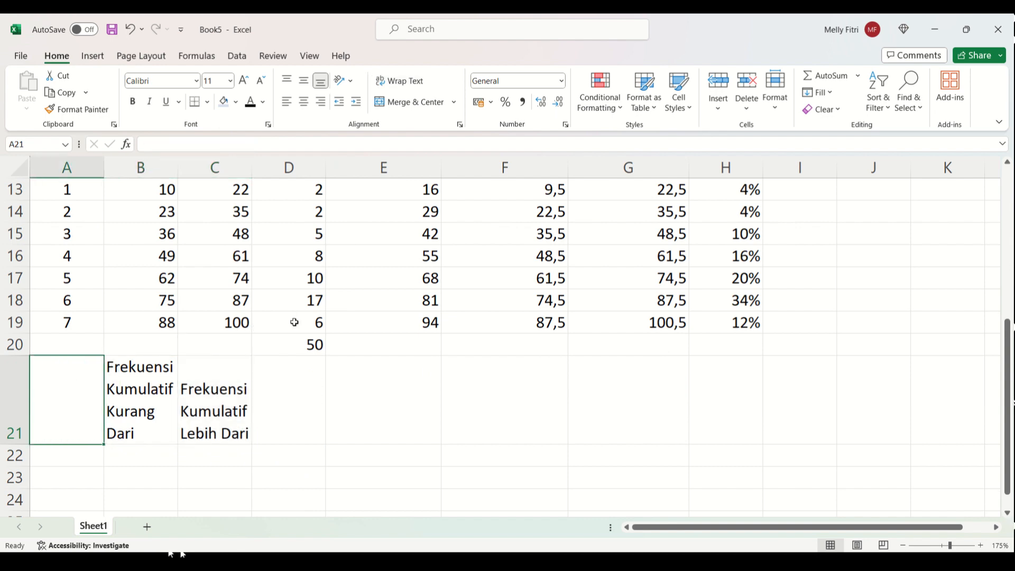
{"action": "type", "text": "Tepi"}
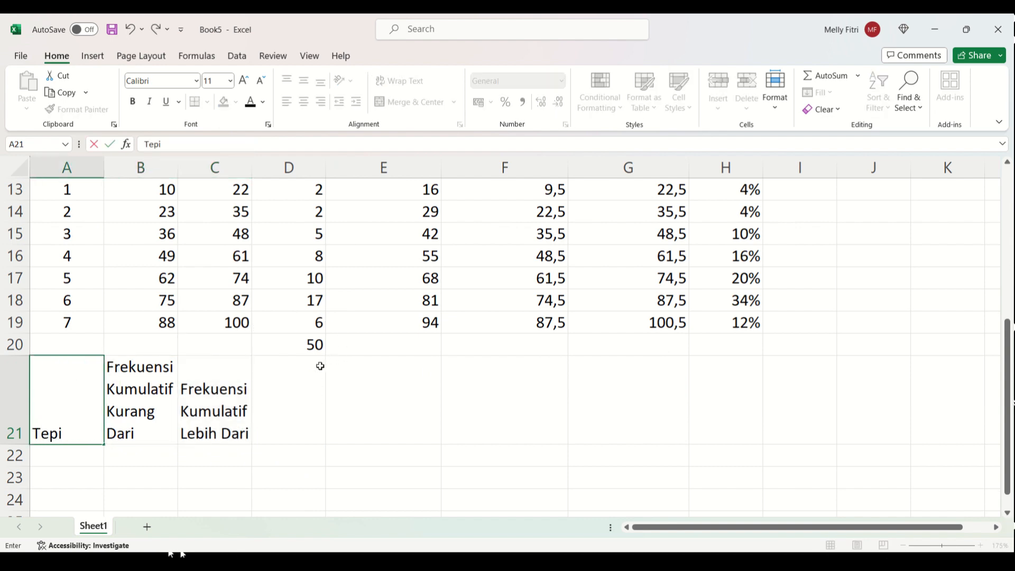
{"action": "type", "text": " kelas"}
{"action": "key", "text": "Return"}
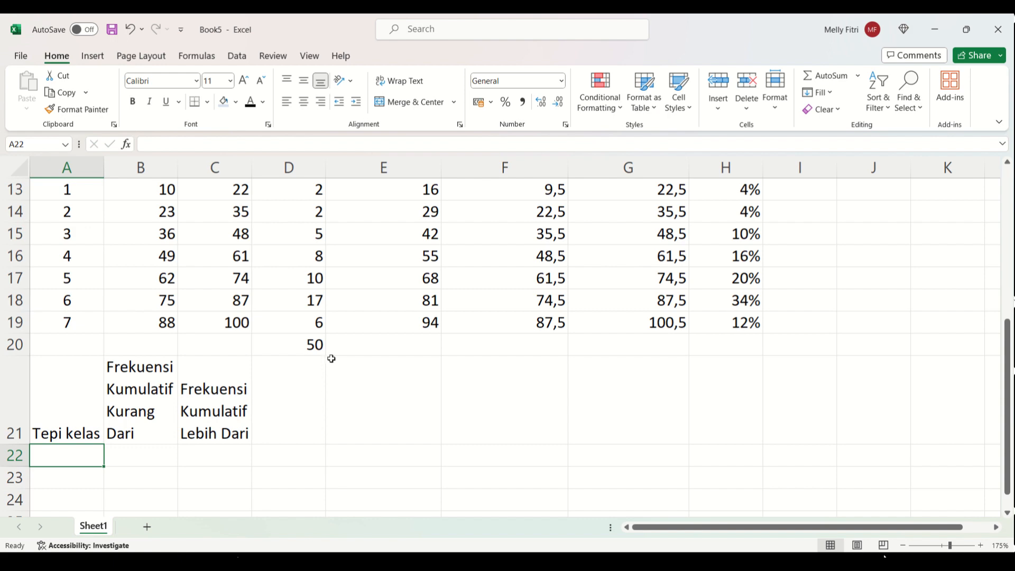
Compare the class boundaries in F13:G19, matching the upper boundaries of classes 1 to 3 with the following classes' lower boundaries.
{"action": "scroll", "coordinate": [331, 359], "scroll_direction": "up", "scroll_amount": 1}
{"action": "left_click_drag", "start_coordinate": [546, 255], "coordinate": [636, 398]}
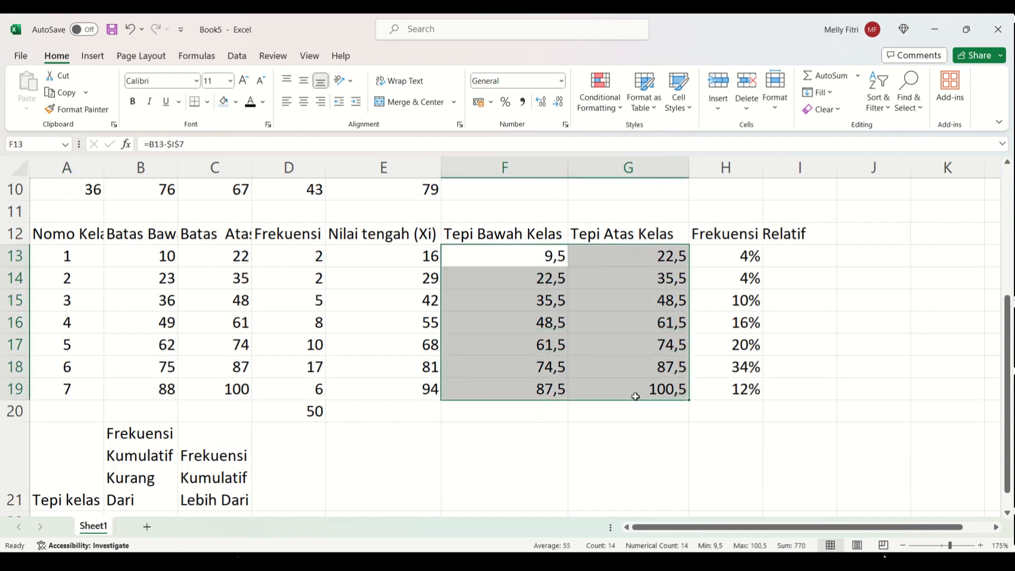
{"action": "left_click", "coordinate": [547, 283]}
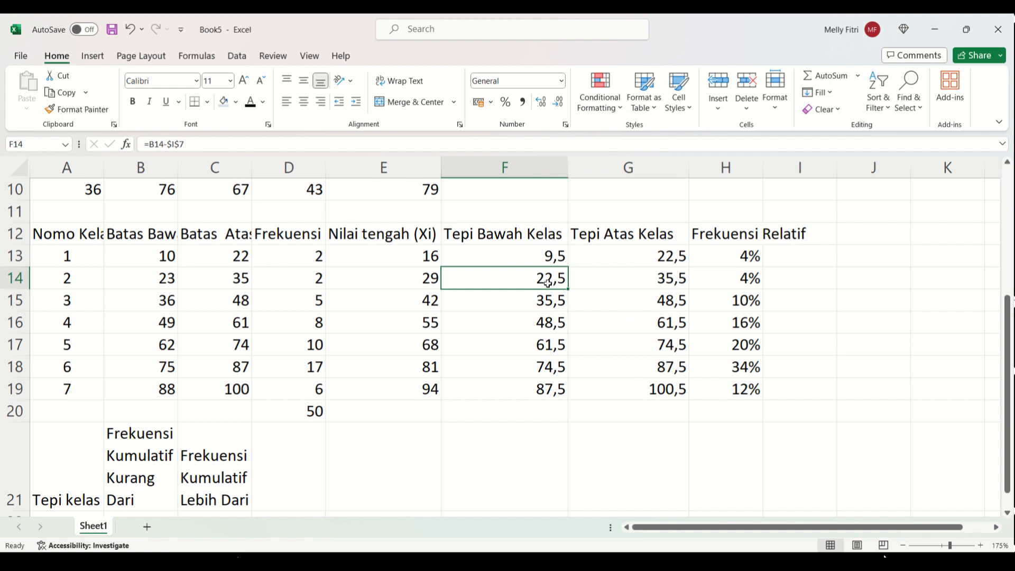
{"action": "left_click", "coordinate": [638, 257]}
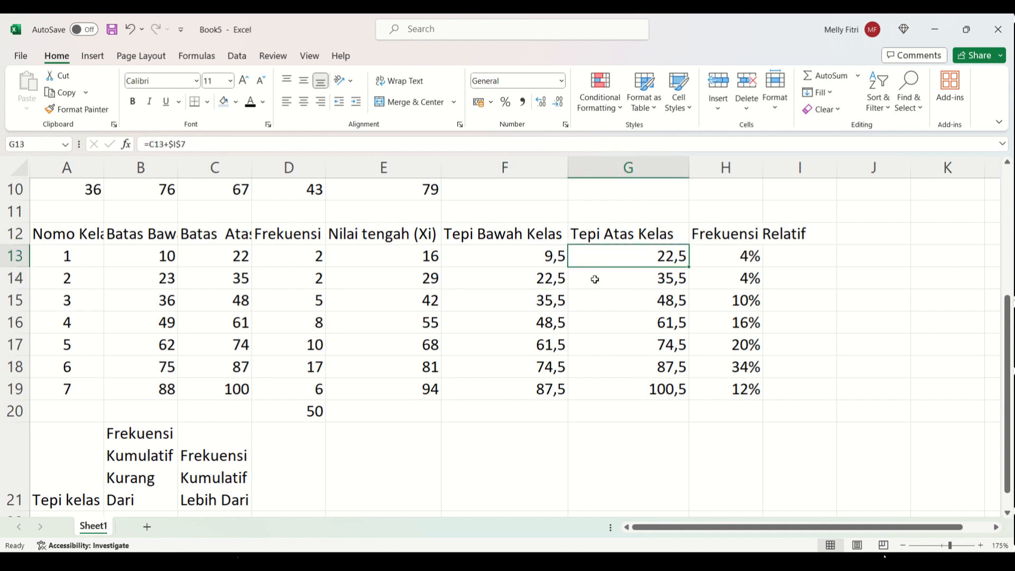
{"action": "left_click", "coordinate": [556, 300]}
{"action": "left_click", "coordinate": [611, 284], "text": "ctrl"}
{"action": "left_click", "coordinate": [546, 321]}
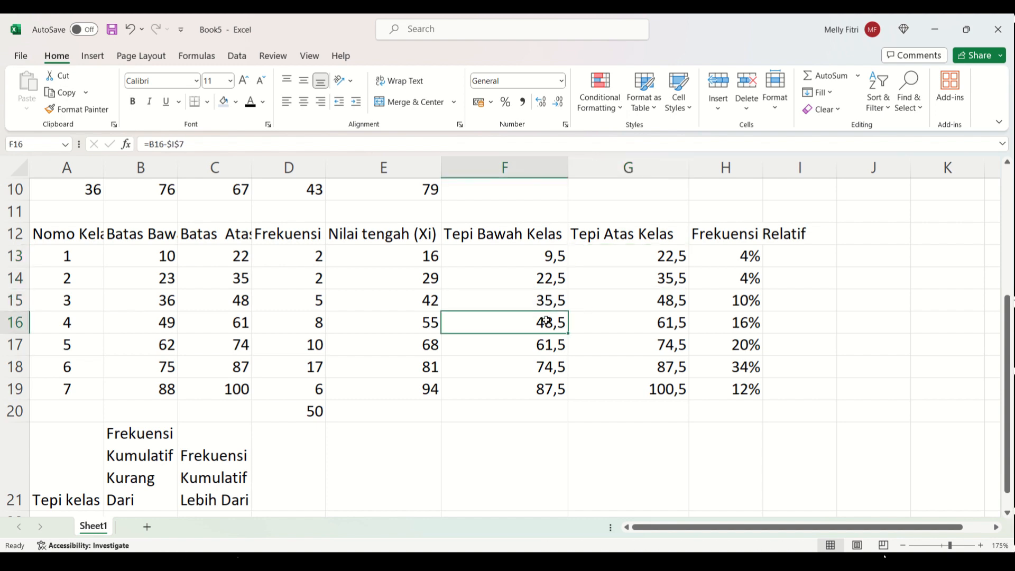
{"action": "left_click", "coordinate": [595, 300], "text": "ctrl"}
{"action": "scroll", "coordinate": [476, 341], "scroll_direction": "down", "scroll_amount": 1}
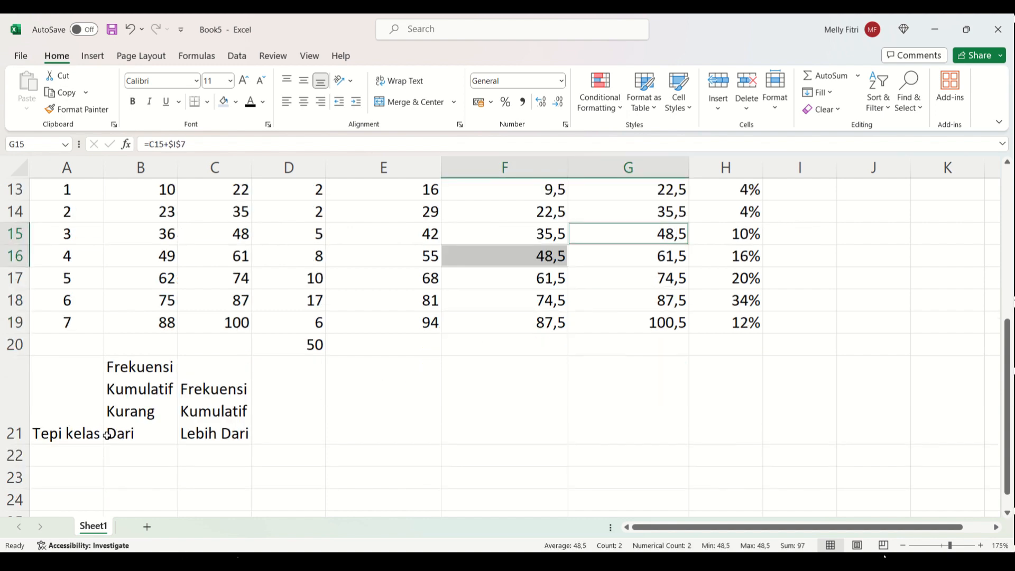
Reference the lower boundary F13 in cell A22 and fill the formula down through A28.
{"action": "left_click", "coordinate": [47, 448]}
{"action": "type", "text": "="}
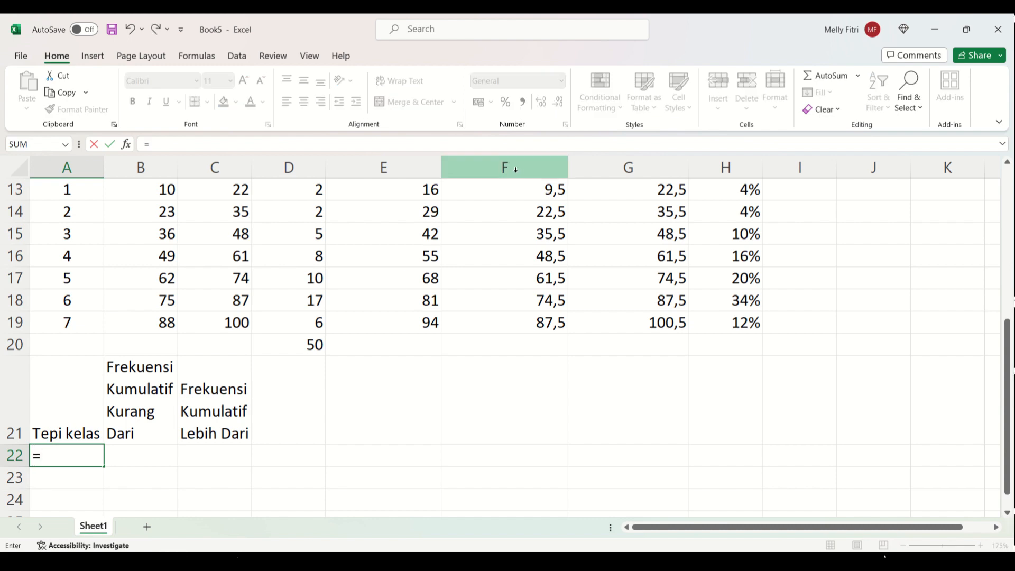
{"action": "left_click", "coordinate": [519, 194]}
{"action": "key", "text": "Return"}
{"action": "scroll", "coordinate": [238, 381], "scroll_direction": "down", "scroll_amount": 2}
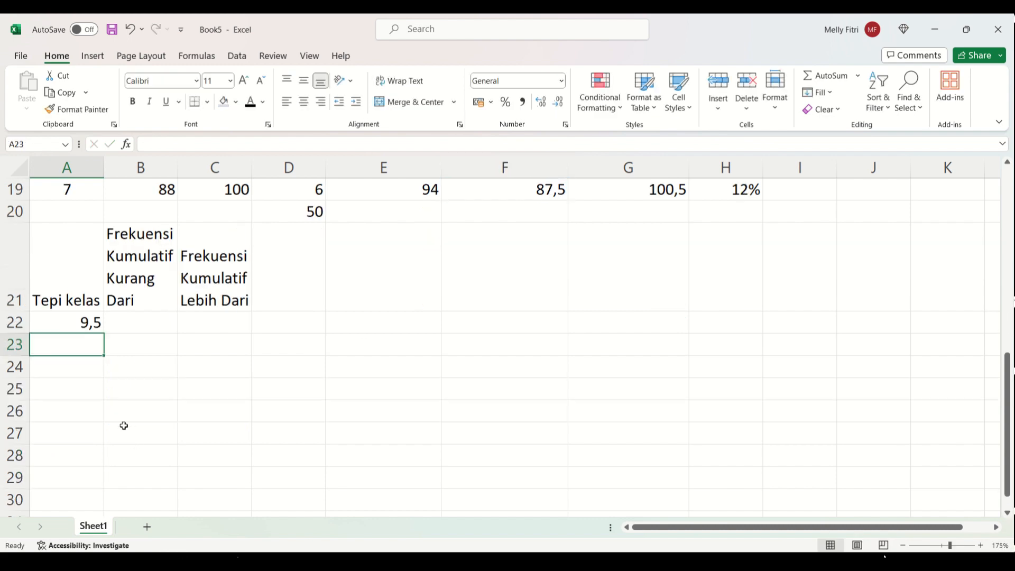
{"action": "left_click", "coordinate": [93, 322]}
{"action": "left_click_drag", "start_coordinate": [103, 336], "coordinate": [89, 462]}
Reference the last class's upper boundary G19 in cell A29 to complete the Tepi kelas column.
{"action": "scroll", "coordinate": [467, 351], "scroll_direction": "up", "scroll_amount": 1}
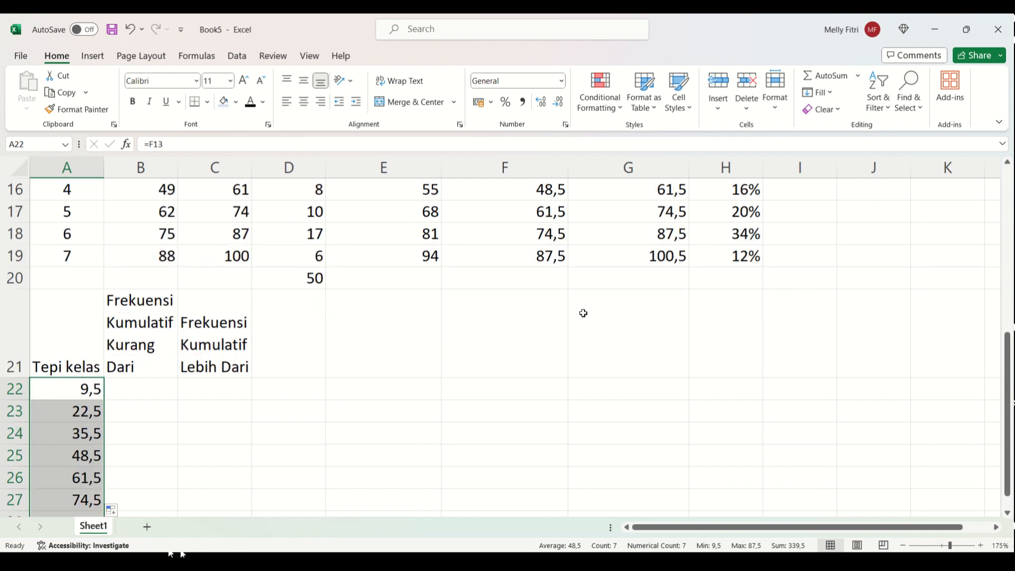
{"action": "left_click", "coordinate": [534, 256]}
{"action": "left_click", "coordinate": [644, 256]}
{"action": "scroll", "coordinate": [463, 309], "scroll_direction": "down", "scroll_amount": 1}
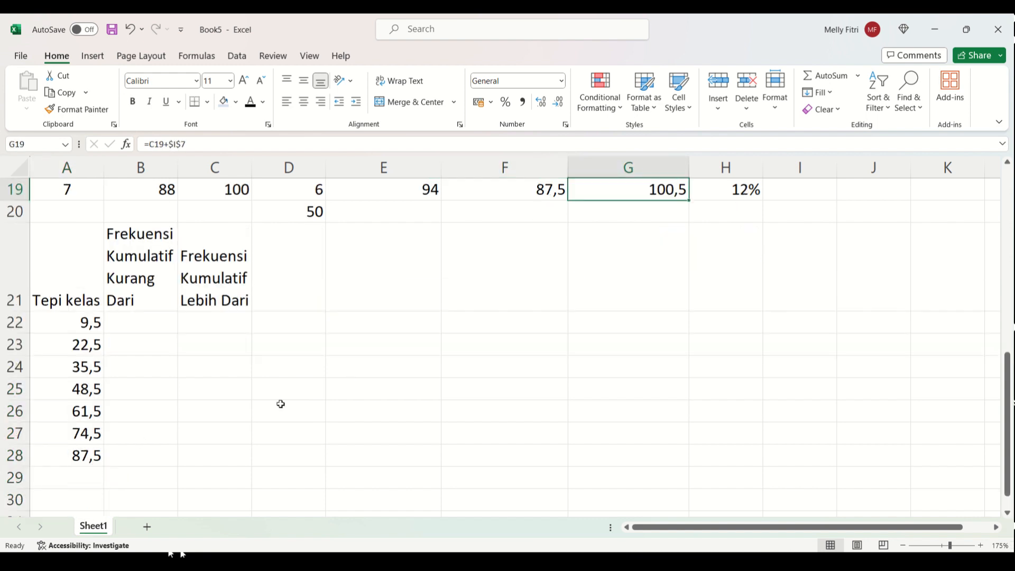
{"action": "left_click", "coordinate": [98, 475]}
{"action": "type", "text": "="}
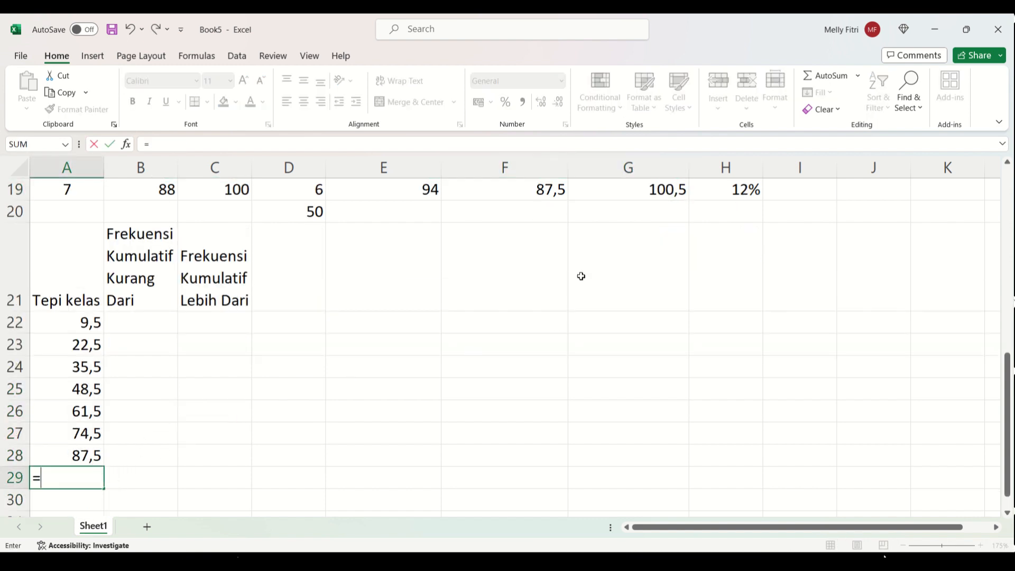
{"action": "left_click", "coordinate": [637, 195]}
{"action": "key", "text": "Return"}
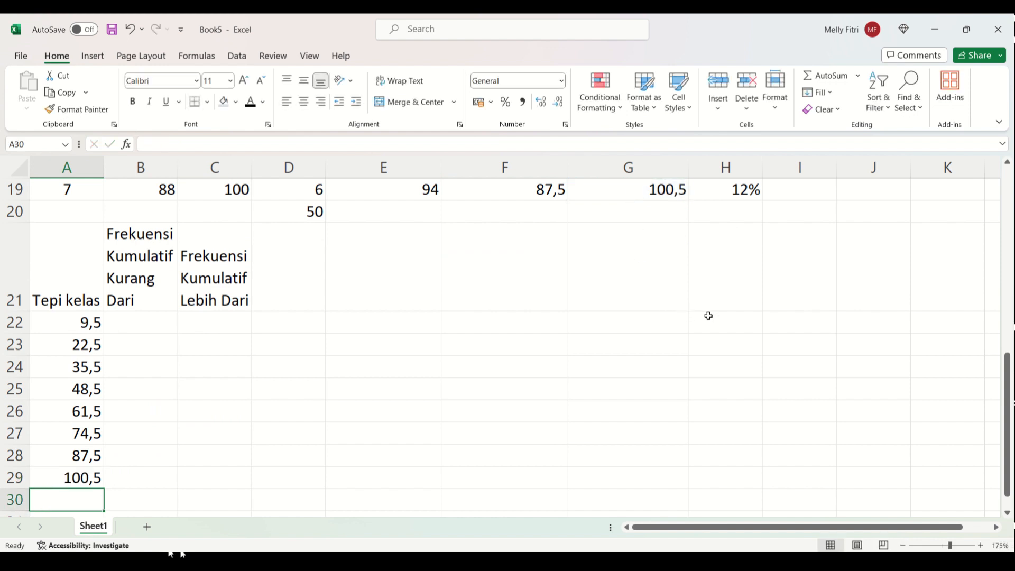
Compare the class boundaries in A22:A29 with their sources, the lower boundaries F13:F19 and the last upper boundary G19.
{"action": "left_click_drag", "start_coordinate": [91, 322], "coordinate": [80, 477]}
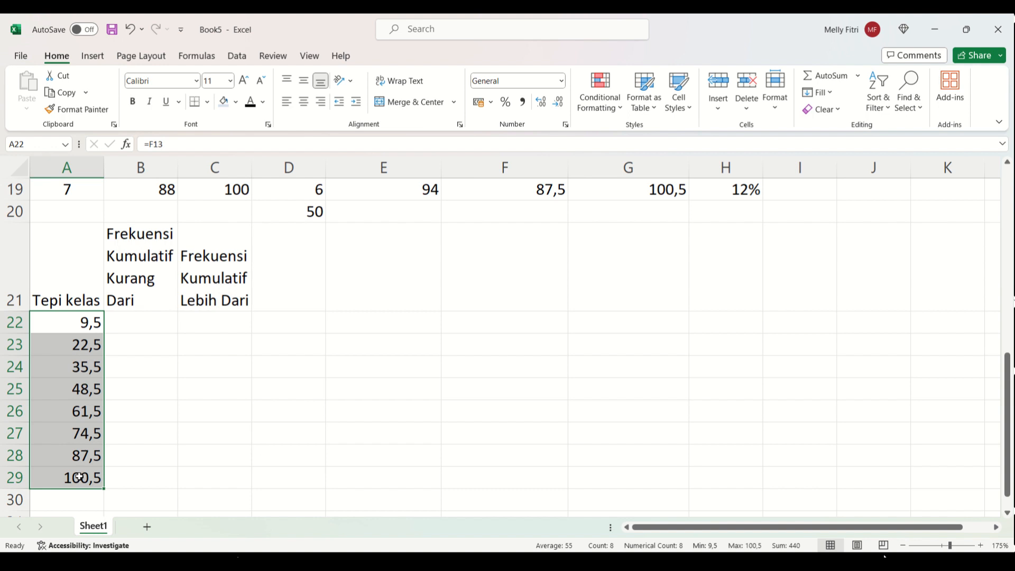
{"action": "scroll", "coordinate": [253, 374], "scroll_direction": "up", "scroll_amount": 3}
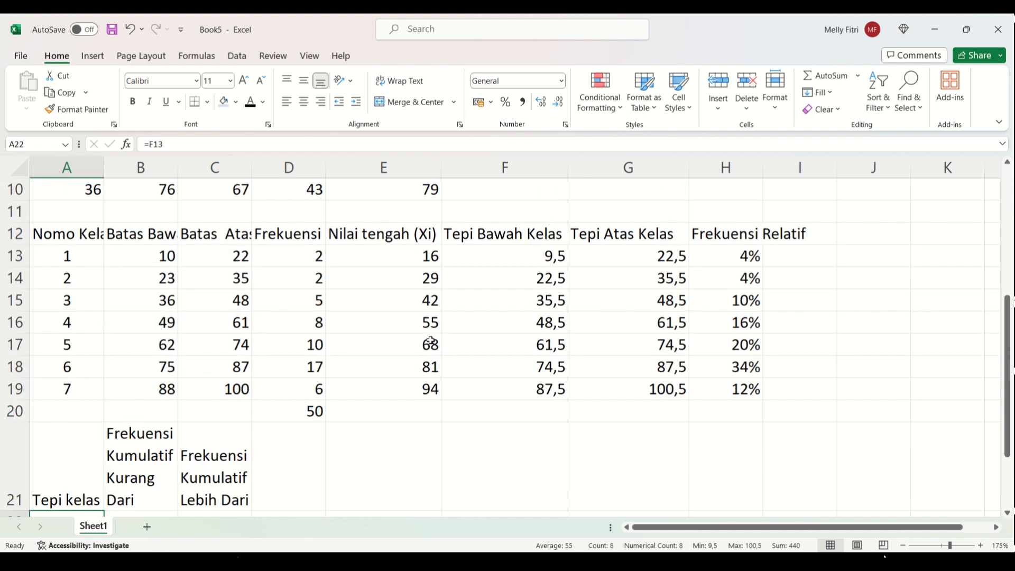
{"action": "left_click", "coordinate": [529, 260]}
{"action": "left_click_drag", "start_coordinate": [530, 260], "coordinate": [550, 389]}
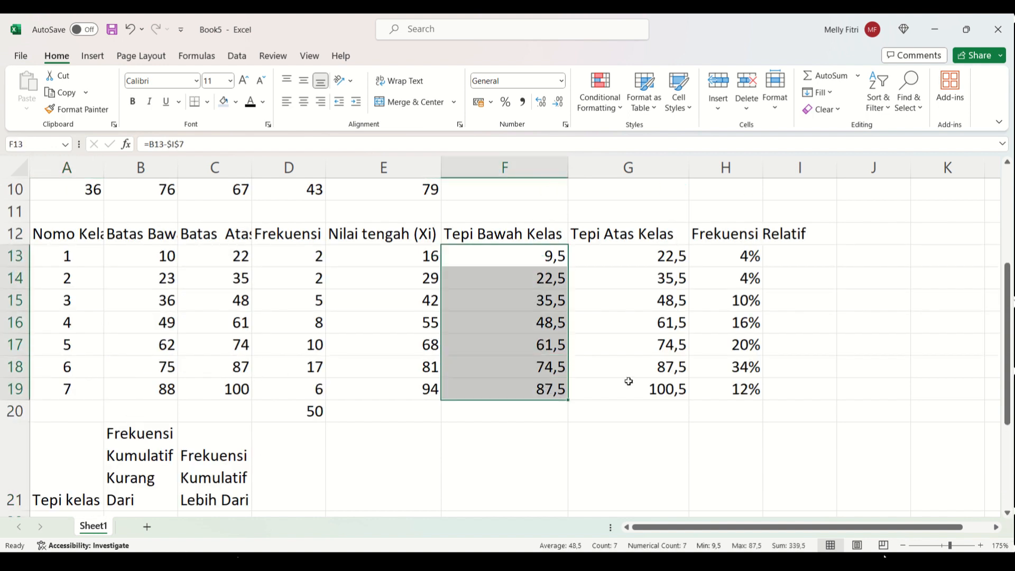
{"action": "left_click", "coordinate": [632, 392], "text": "ctrl"}
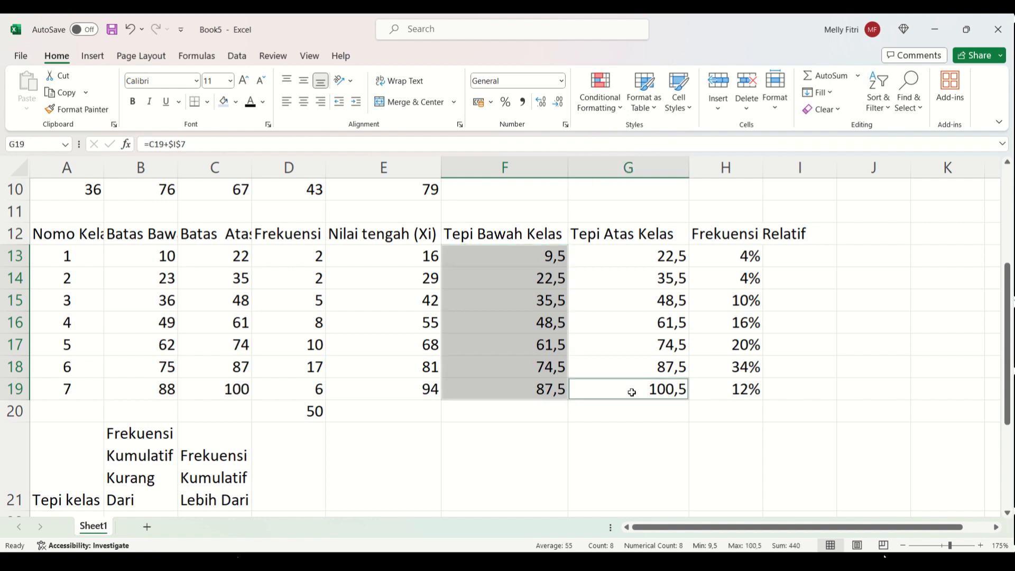
{"action": "left_click", "coordinate": [607, 428]}
{"action": "scroll", "coordinate": [318, 399], "scroll_direction": "down", "scroll_amount": 1}
Enter 0 in cell B22 as the less-than cumulative frequency for the first class boundary.
{"action": "left_click", "coordinate": [122, 447]}
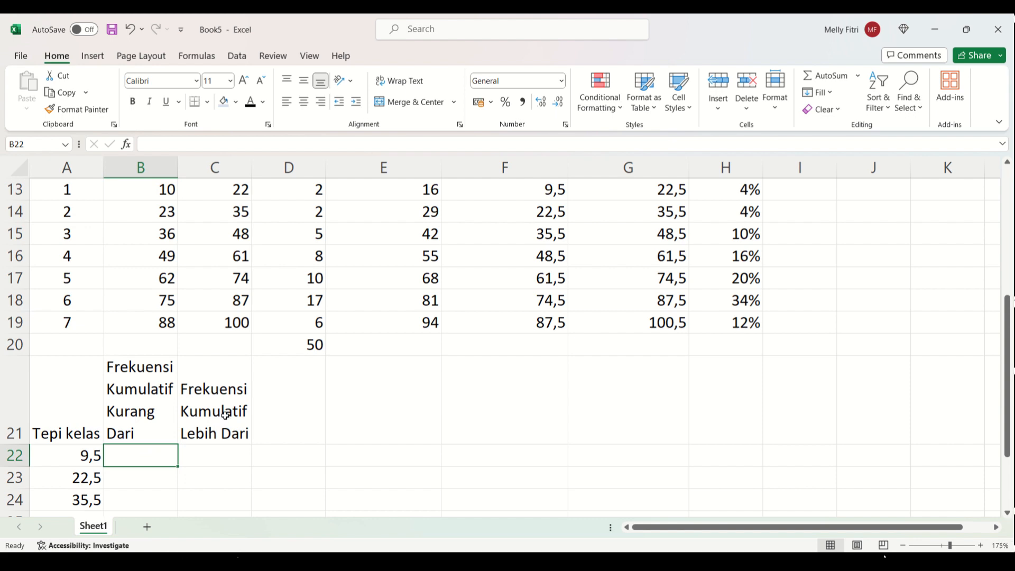
{"action": "scroll", "coordinate": [225, 415], "scroll_direction": "up", "scroll_amount": 1}
{"action": "scroll", "coordinate": [344, 388], "scroll_direction": "down", "scroll_amount": 2}
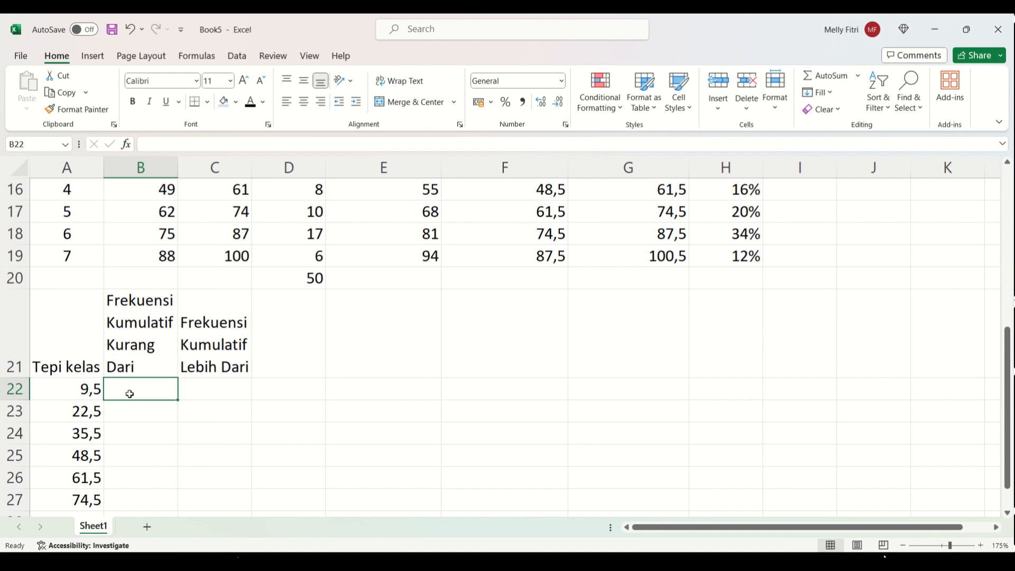
{"action": "left_click", "coordinate": [87, 391]}
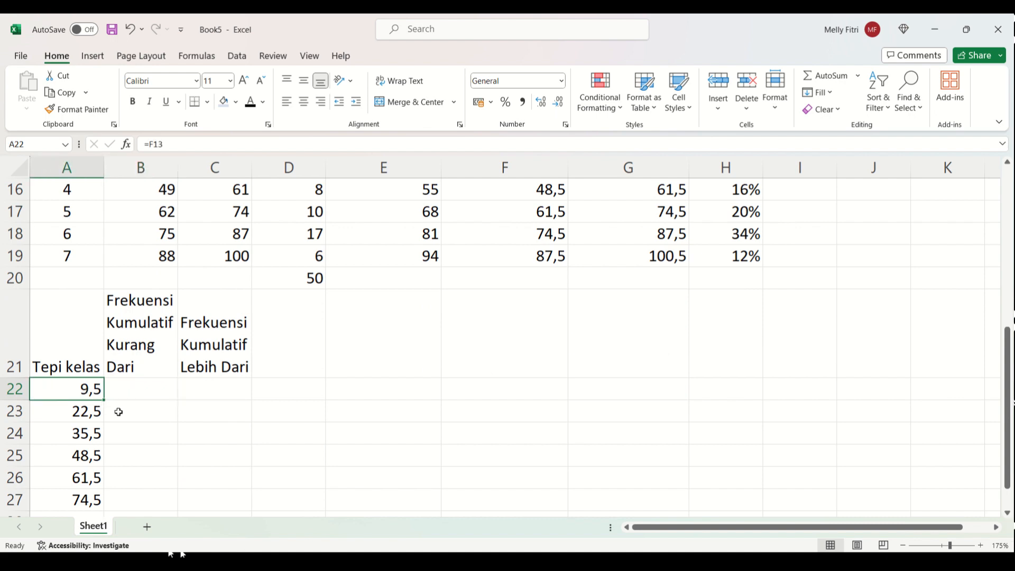
{"action": "scroll", "coordinate": [167, 374], "scroll_direction": "up", "scroll_amount": 3}
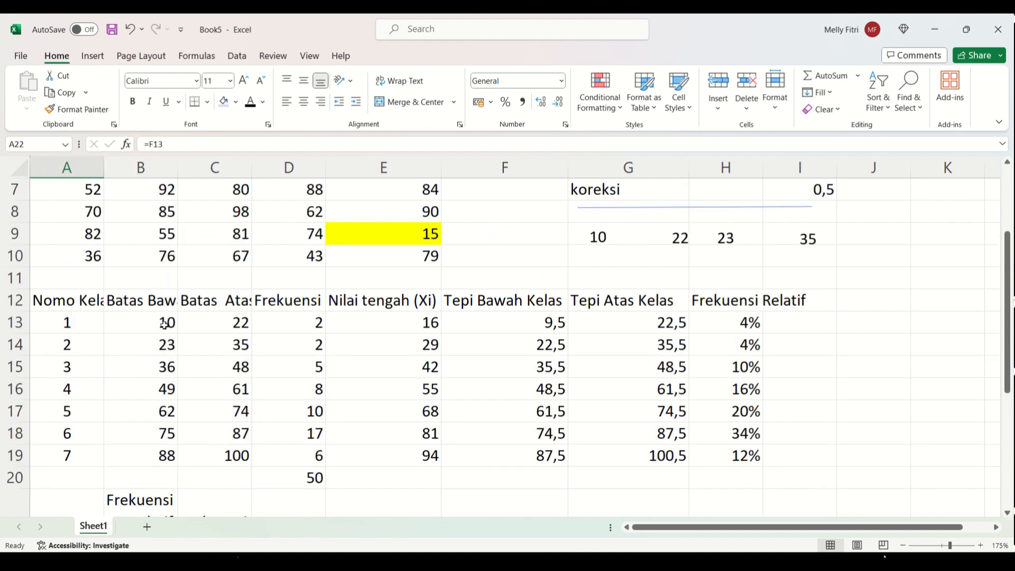
{"action": "left_click", "coordinate": [164, 325]}
{"action": "scroll", "coordinate": [165, 322], "scroll_direction": "down", "scroll_amount": 1}
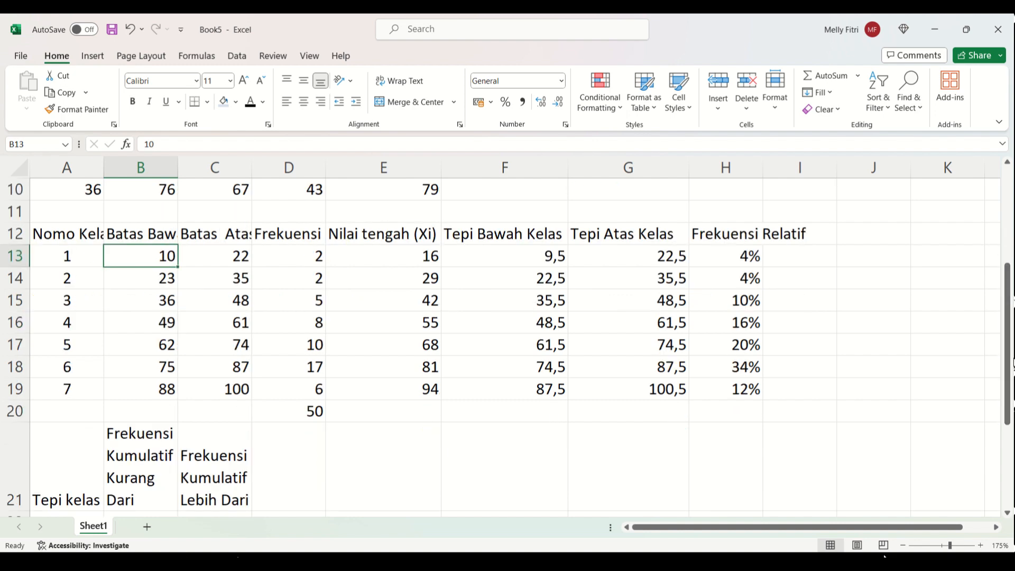
{"action": "left_click_drag", "start_coordinate": [1006, 362], "coordinate": [1007, 384]}
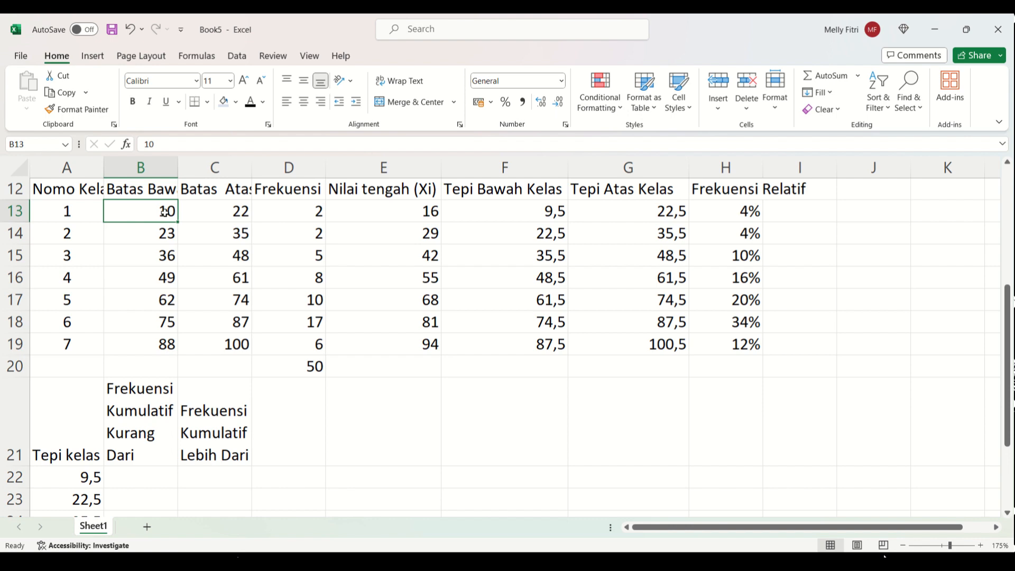
{"action": "left_click", "coordinate": [138, 472]}
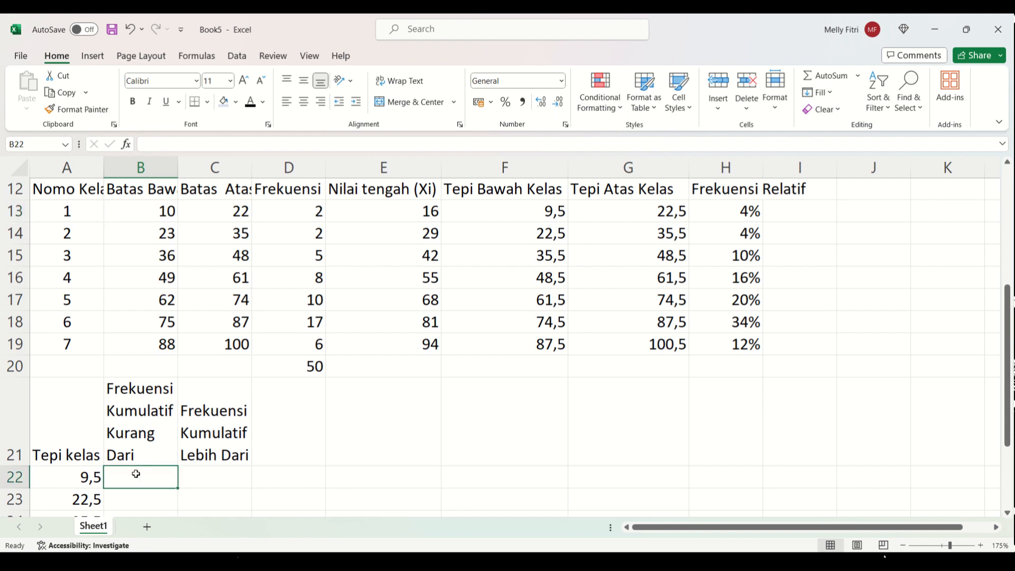
{"action": "type", "text": "0"}
{"action": "left_click", "coordinate": [201, 485]}
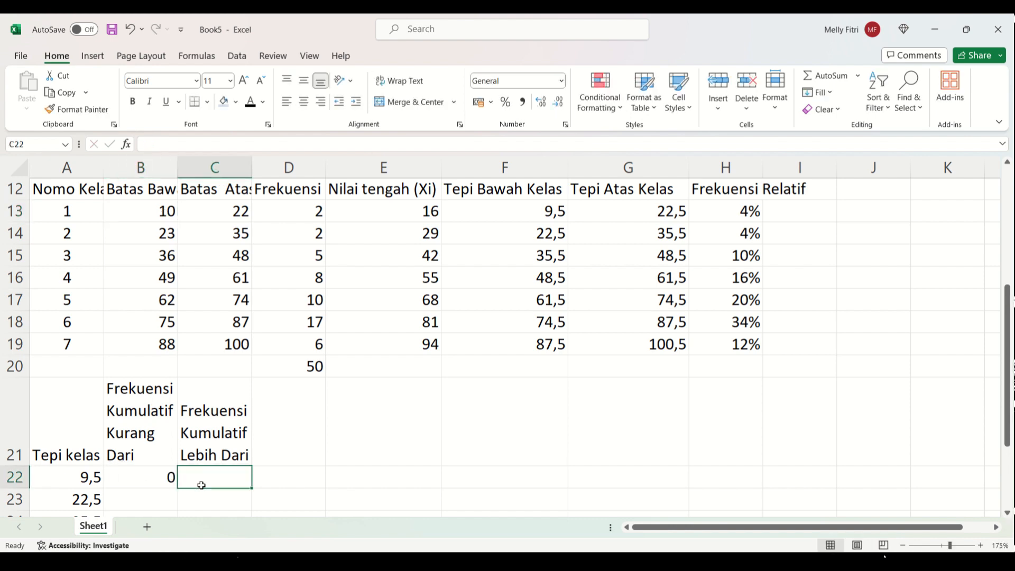
Reference the first class frequency D13 in cell B23 as the less-than cumulative frequency for boundary 22,5.
{"action": "left_click", "coordinate": [150, 495]}
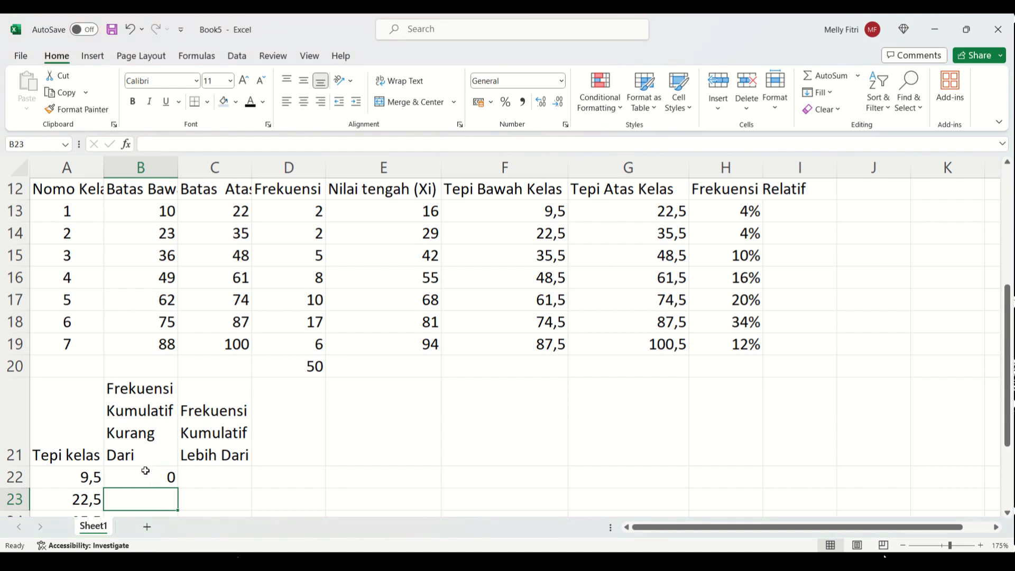
{"action": "left_click_drag", "start_coordinate": [237, 214], "coordinate": [165, 214]}
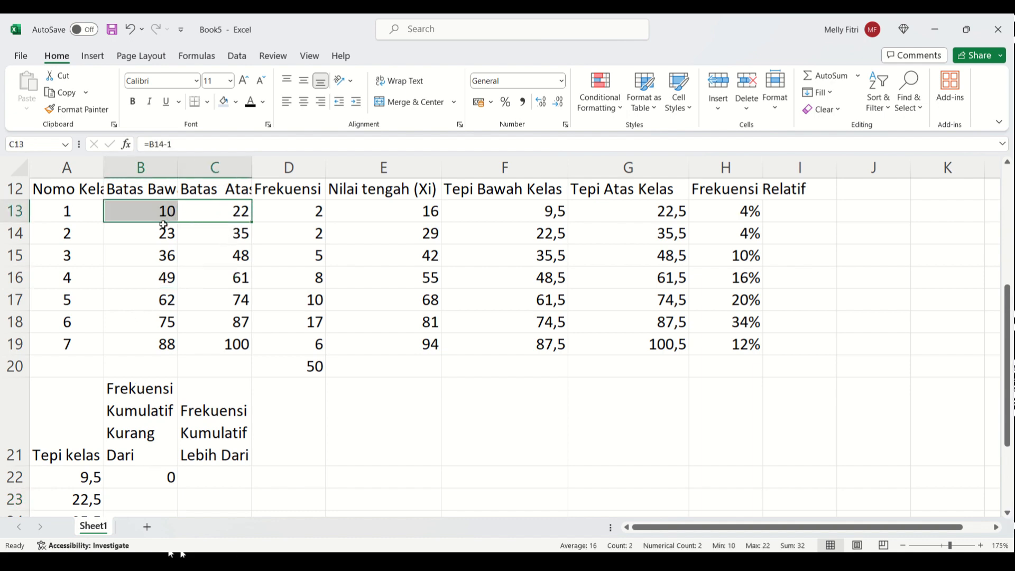
{"action": "left_click", "coordinate": [165, 233]}
{"action": "left_click", "coordinate": [289, 220]}
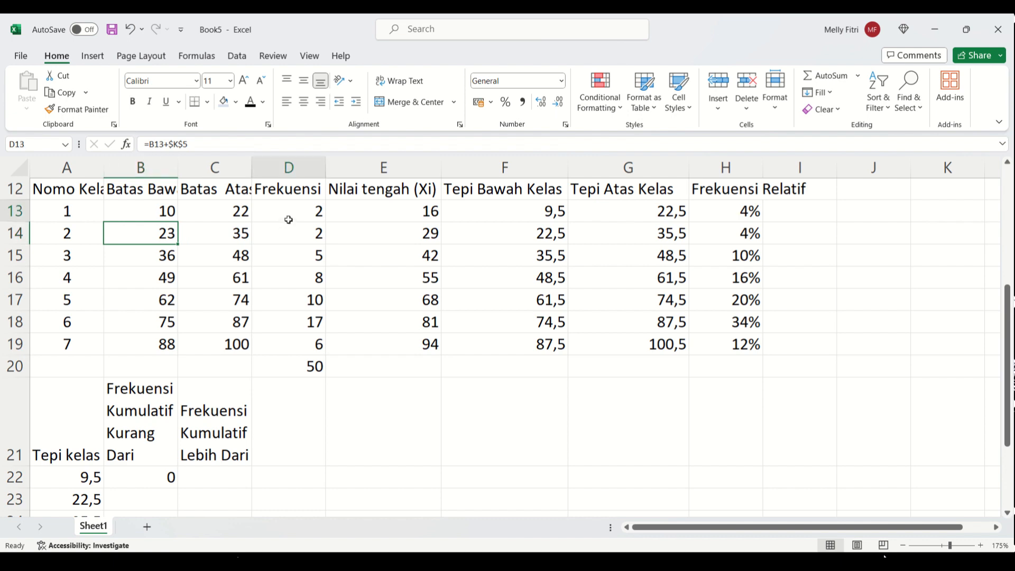
{"action": "left_click", "coordinate": [167, 493]}
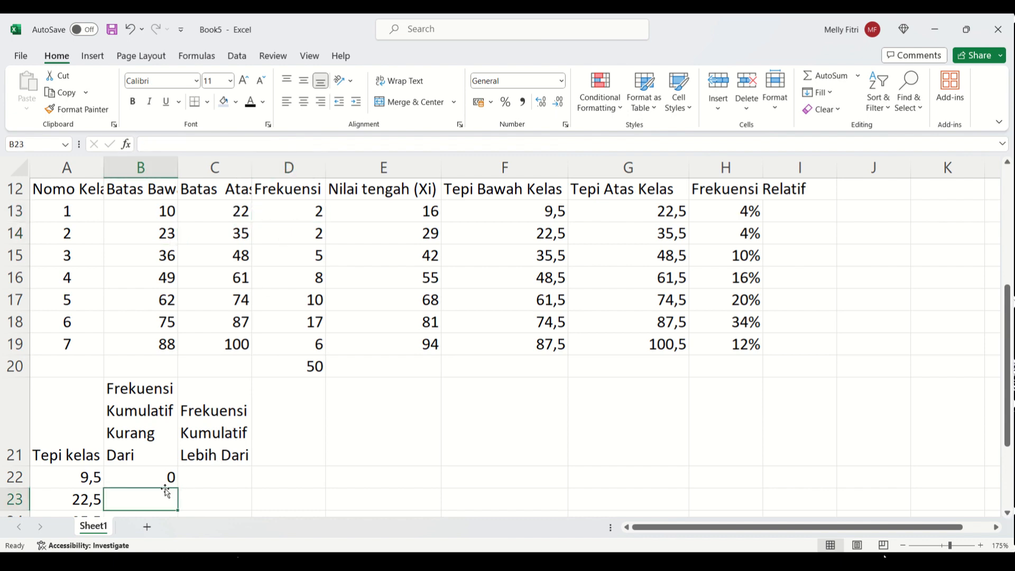
{"action": "type", "text": "="}
{"action": "left_click", "coordinate": [288, 212]}
{"action": "key", "text": "Return"}
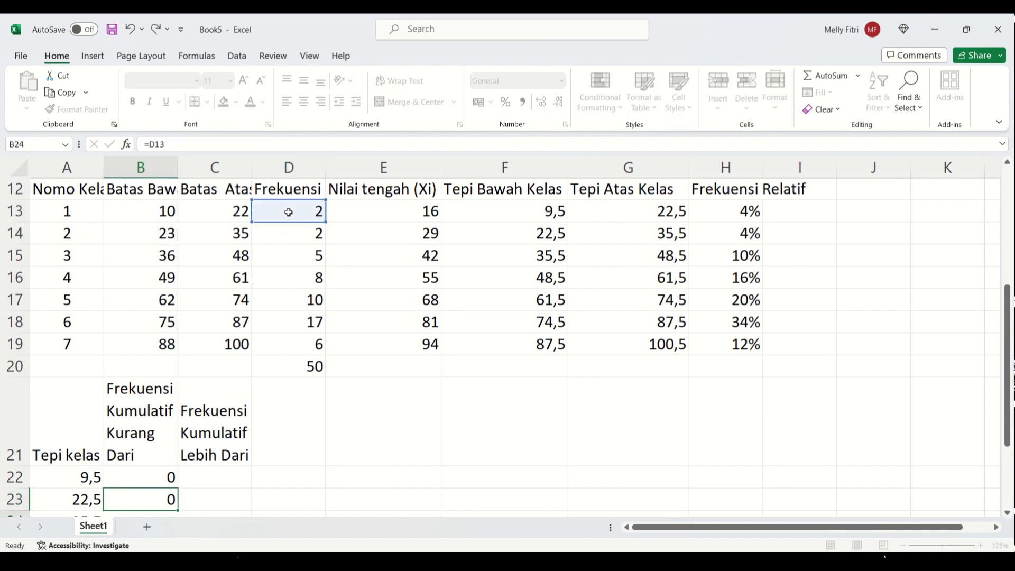
{"action": "left_click", "coordinate": [142, 481]}
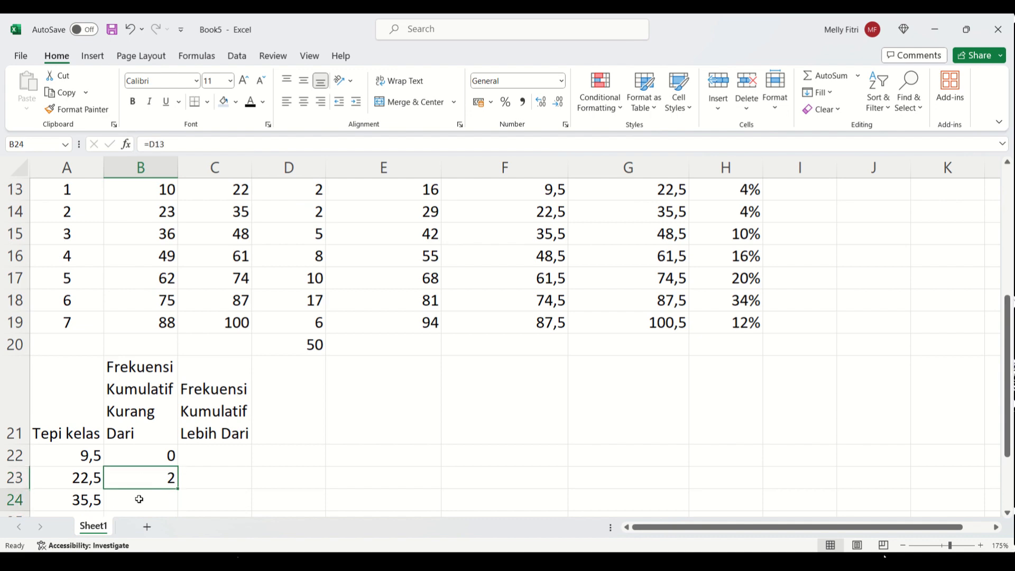
Check boundary 35,5 in A24 against the class limits and examine the frequencies of classes 1 and 2 in D13:D14.
{"action": "left_click", "coordinate": [139, 499]}
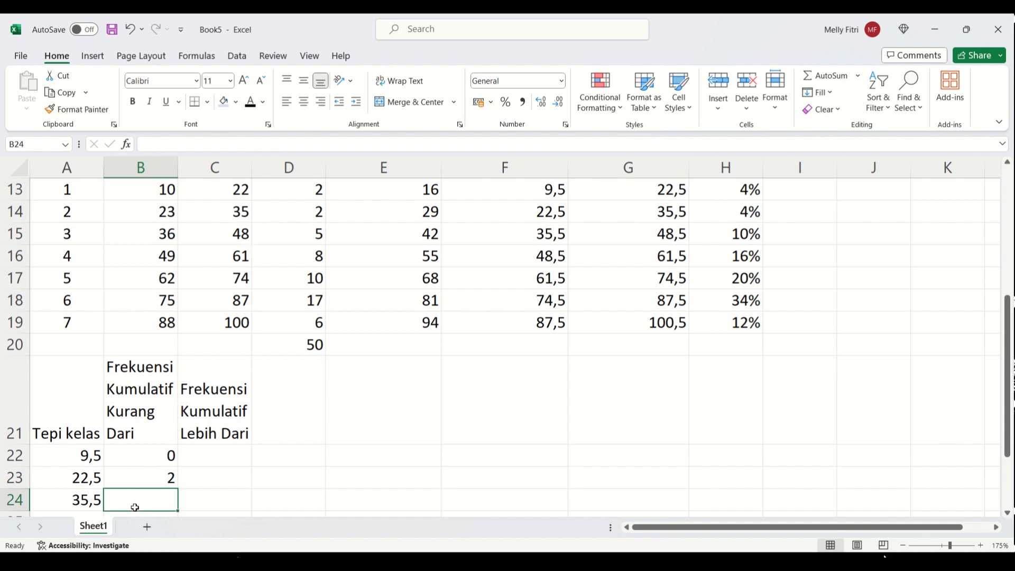
{"action": "left_click", "coordinate": [97, 501]}
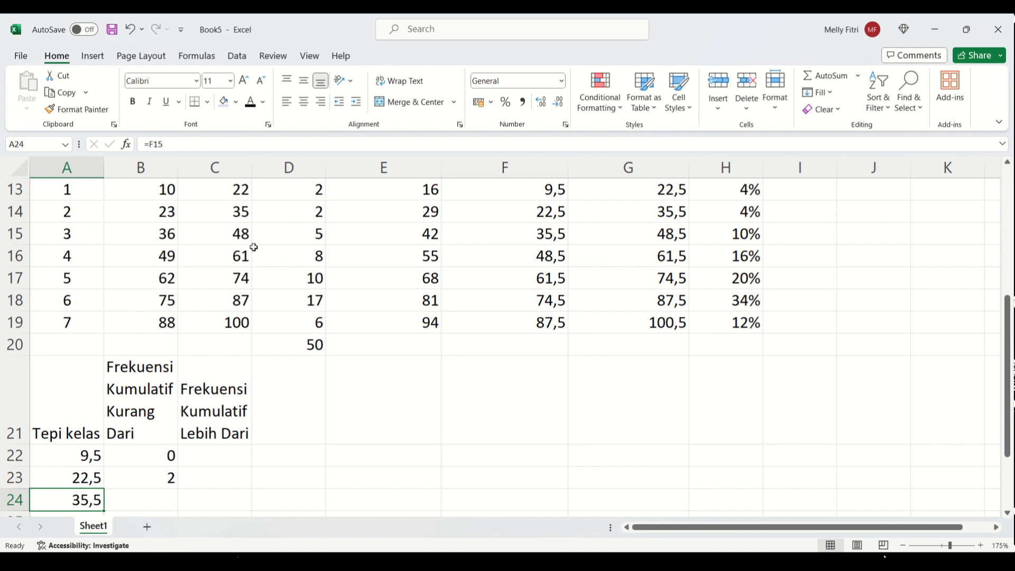
{"action": "left_click", "coordinate": [242, 215]}
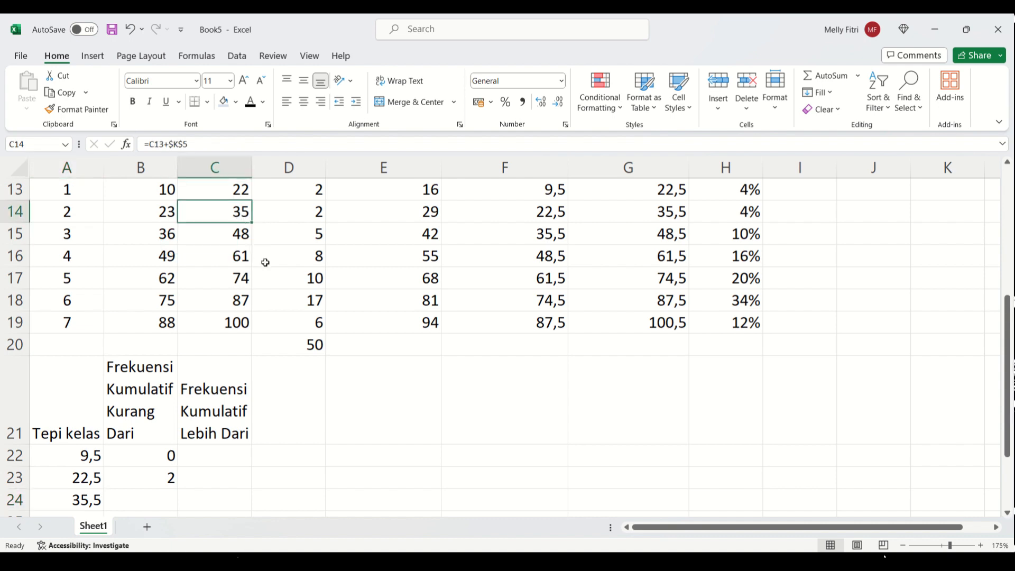
{"action": "scroll", "coordinate": [265, 262], "scroll_direction": "up", "scroll_amount": 3}
{"action": "left_click_drag", "start_coordinate": [244, 279], "coordinate": [294, 276]}
{"action": "scroll", "coordinate": [229, 327], "scroll_direction": "down", "scroll_amount": 1}
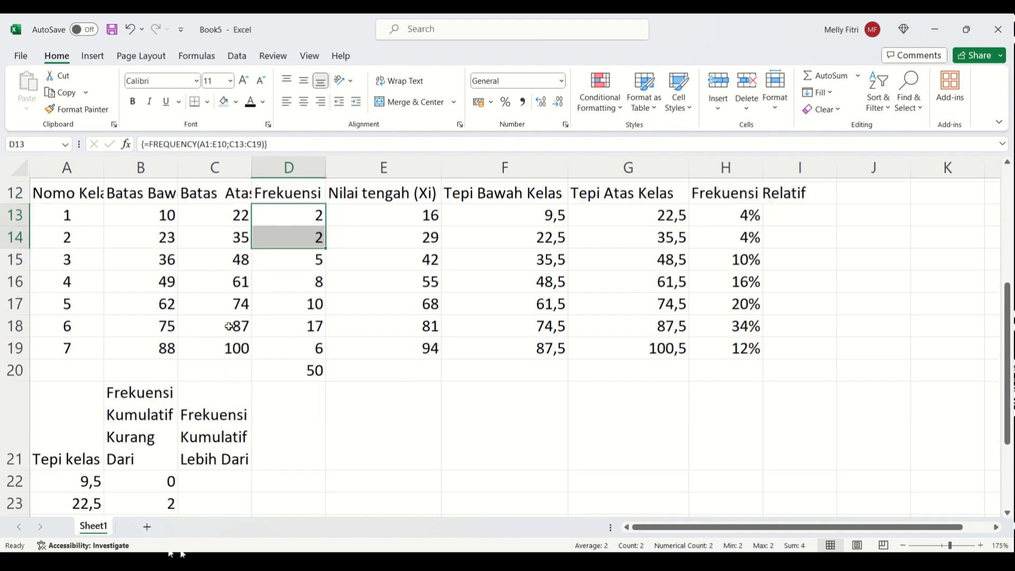
{"action": "scroll", "coordinate": [228, 326], "scroll_direction": "down", "scroll_amount": 1}
Enter the formula =$D$13+D14 in cell B24 for the less-than cumulative frequency at boundary 35,5.
{"action": "left_click", "coordinate": [169, 496]}
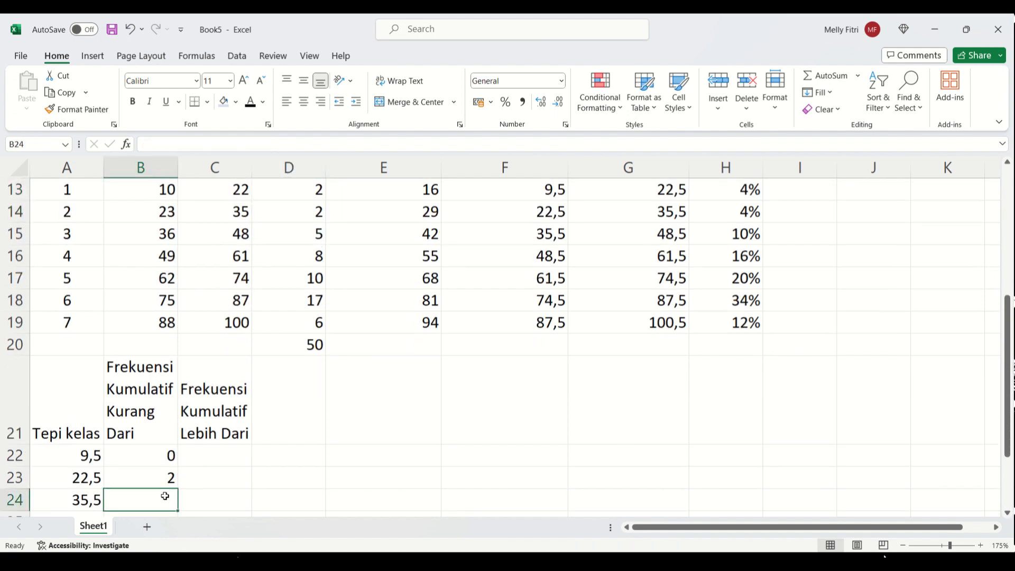
{"action": "type", "text": "="}
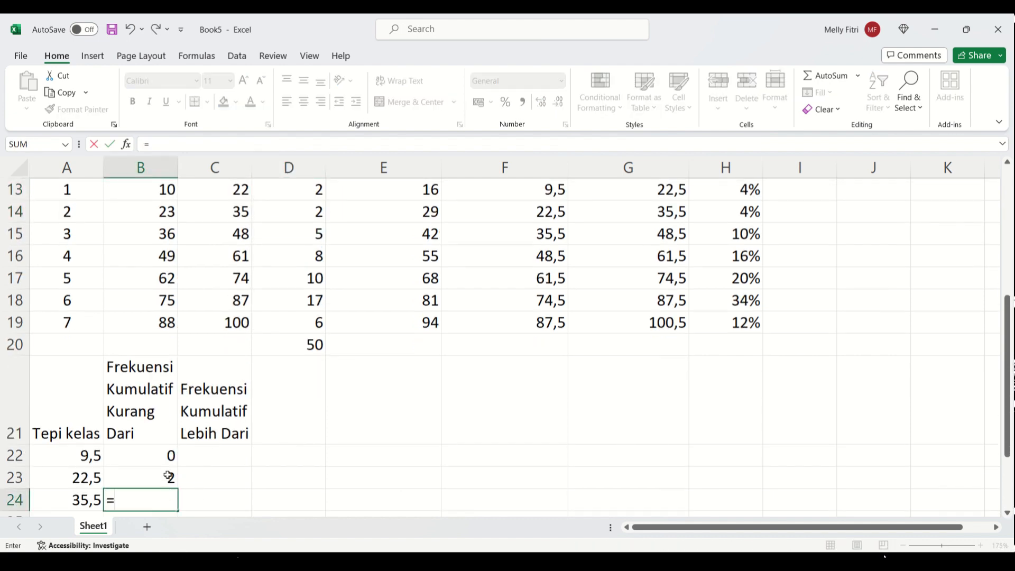
{"action": "scroll", "coordinate": [231, 407], "scroll_direction": "up", "scroll_amount": 3}
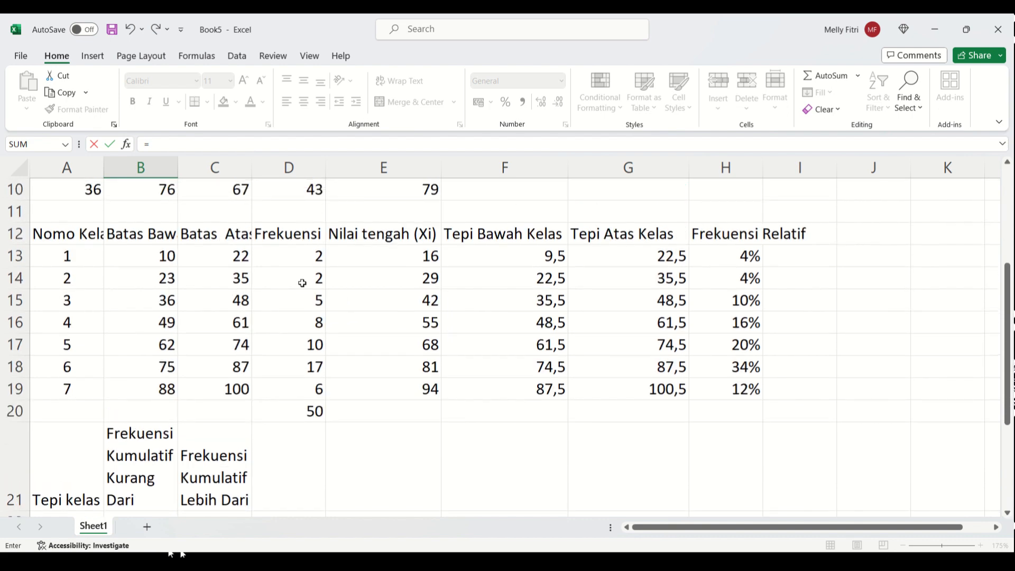
{"action": "left_click", "coordinate": [306, 249]}
{"action": "key", "text": "F4"}
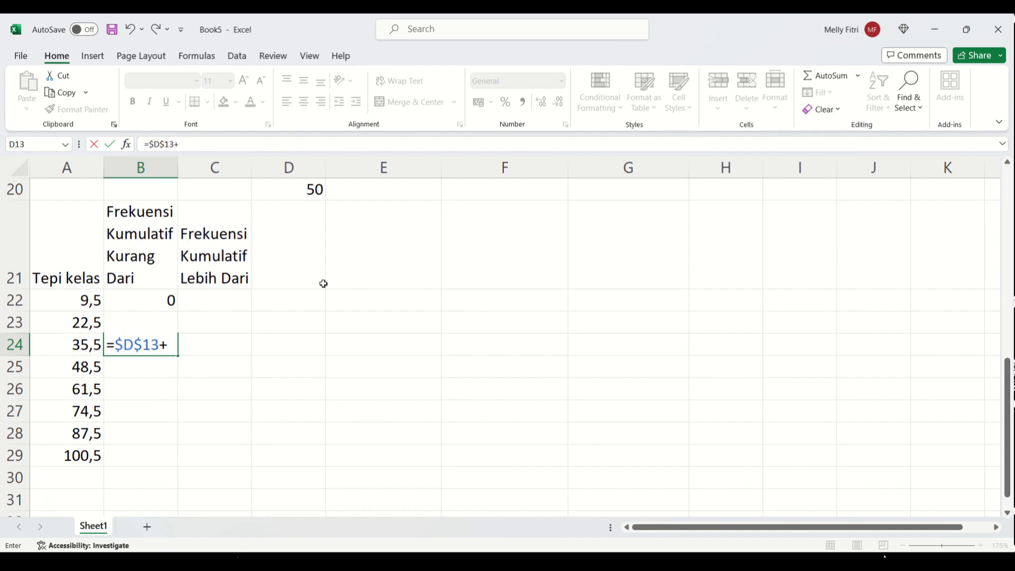
{"action": "scroll", "coordinate": [317, 286], "scroll_direction": "up", "scroll_amount": 4}
{"action": "type", "text": "+"}
{"action": "left_click", "coordinate": [305, 322]}
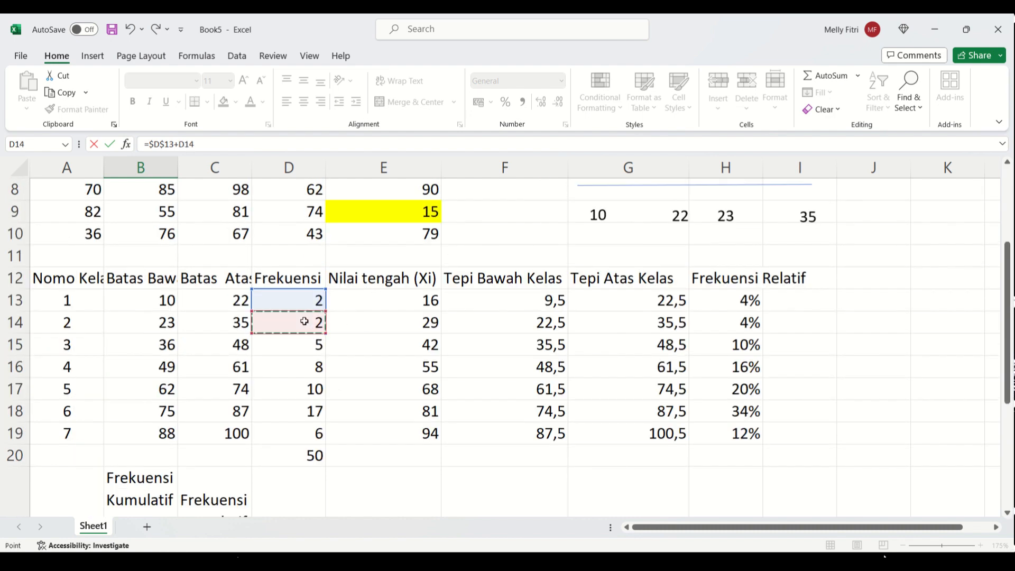
{"action": "key", "text": "Return"}
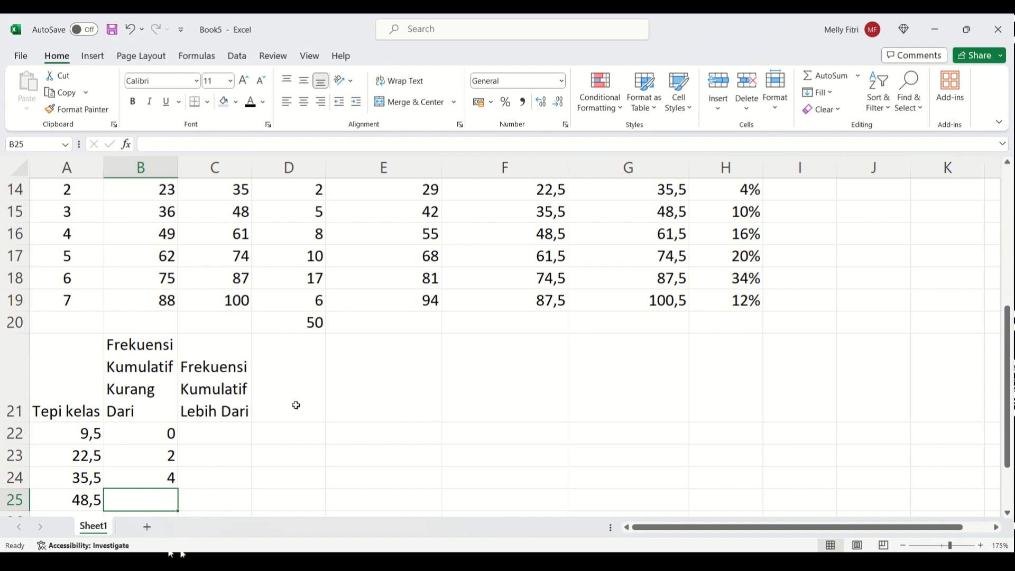
Examine the class rows that accumulate for the next boundaries, classes 1 to 3 and 1 to 4, and inspect the formula in B24.
{"action": "scroll", "coordinate": [287, 437], "scroll_direction": "up", "scroll_amount": 1}
{"action": "left_click_drag", "start_coordinate": [254, 277], "coordinate": [272, 233]}
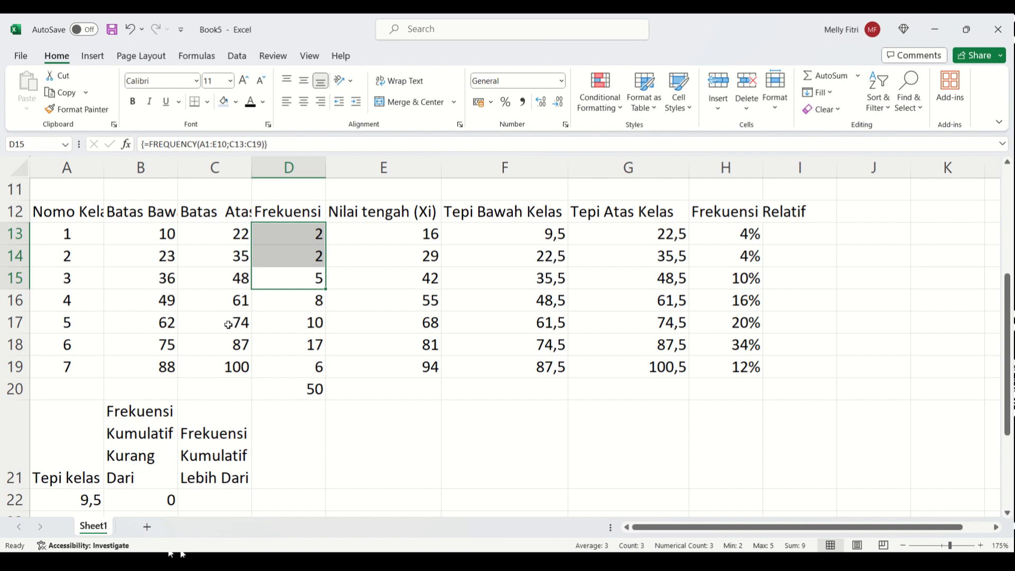
{"action": "left_click", "coordinate": [297, 300]}
{"action": "left_click_drag", "start_coordinate": [382, 297], "coordinate": [394, 233]}
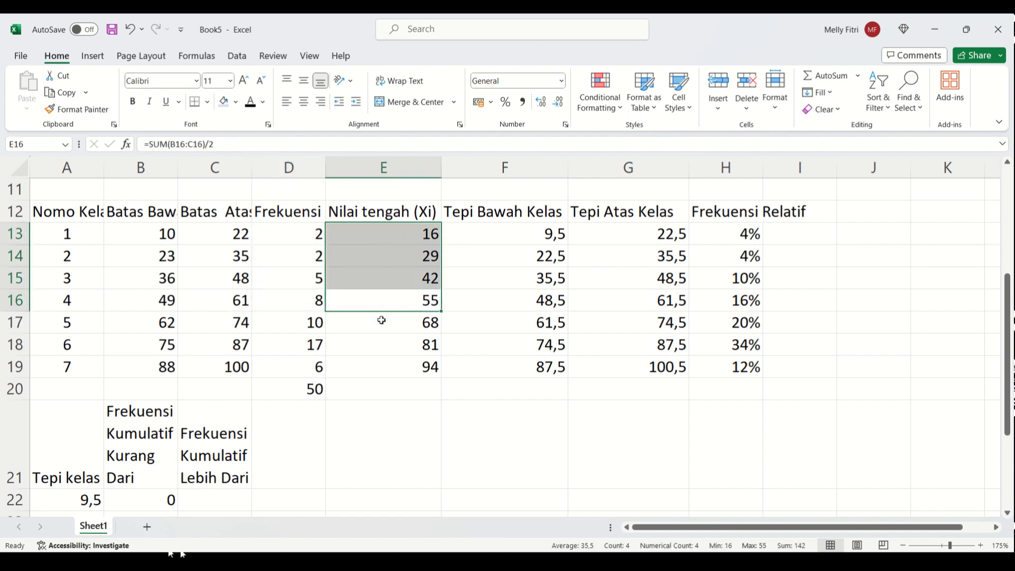
{"action": "scroll", "coordinate": [363, 344], "scroll_direction": "down", "scroll_amount": 2}
{"action": "left_click", "coordinate": [168, 411]}
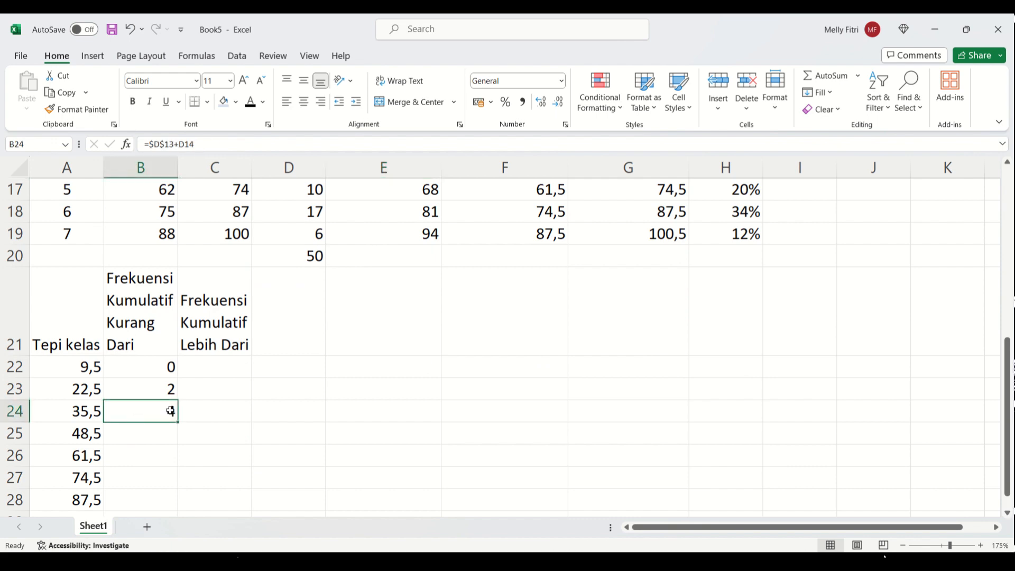
Try to fill the formula in B24 down through B29 in the less-than cumulative frequency column.
{"action": "double_click", "coordinate": [162, 412]}
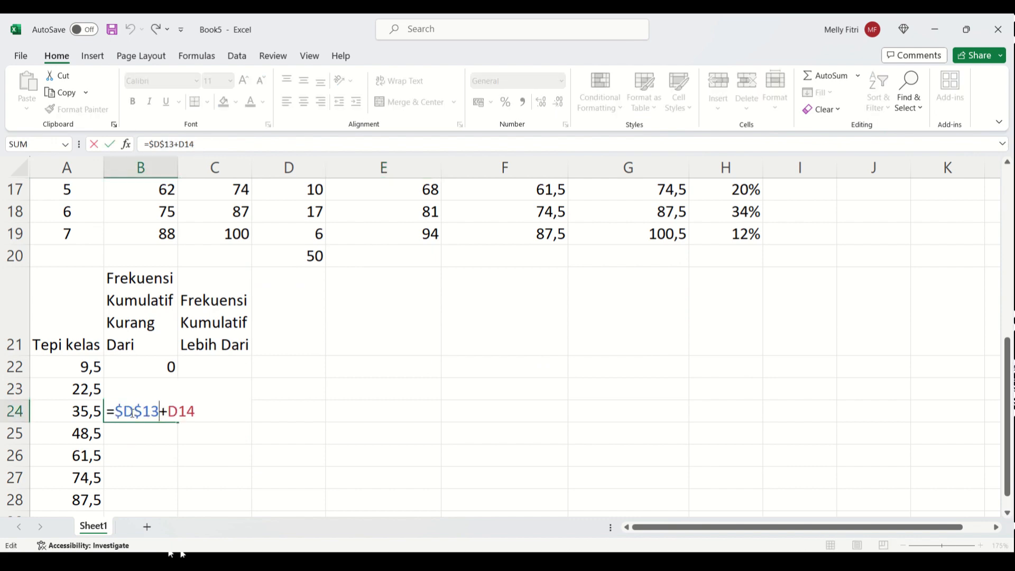
{"action": "key", "text": "Return"}
{"action": "left_click", "coordinate": [140, 416]}
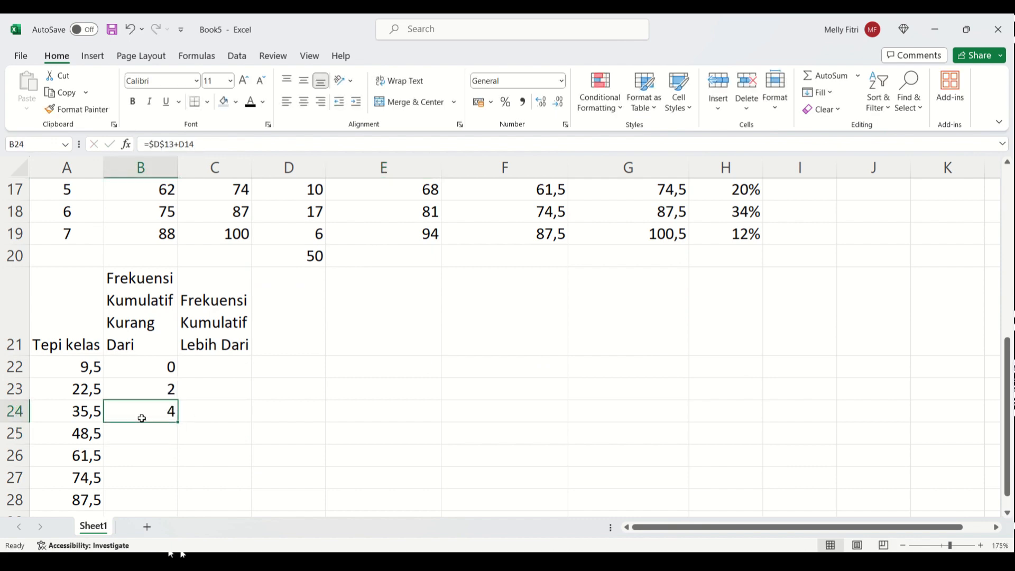
{"action": "scroll", "coordinate": [158, 402], "scroll_direction": "down", "scroll_amount": 1}
{"action": "left_click_drag", "start_coordinate": [180, 352], "coordinate": [174, 461]}
{"action": "left_click", "coordinate": [233, 460]}
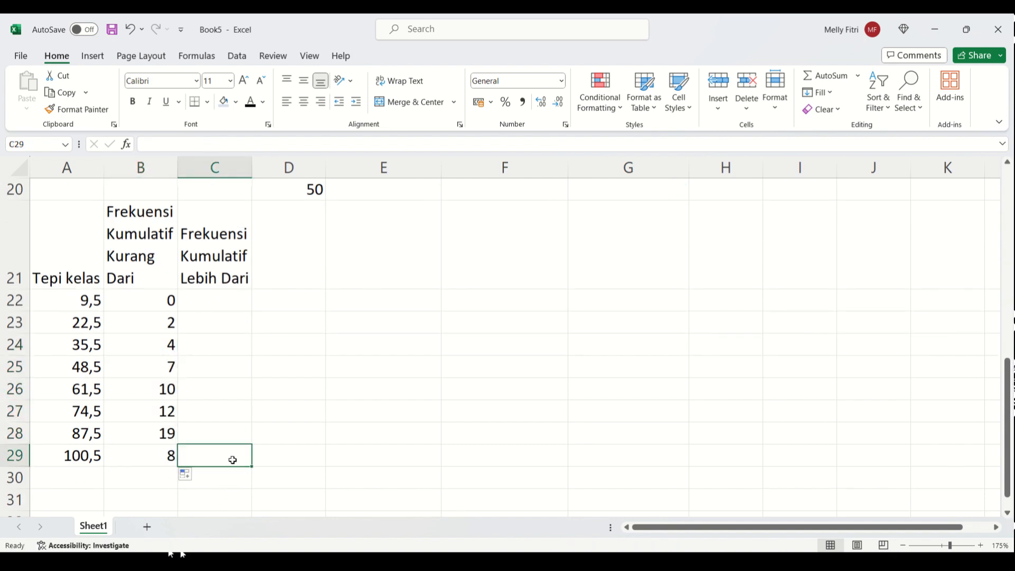
{"action": "key", "text": "ctrl+z"}
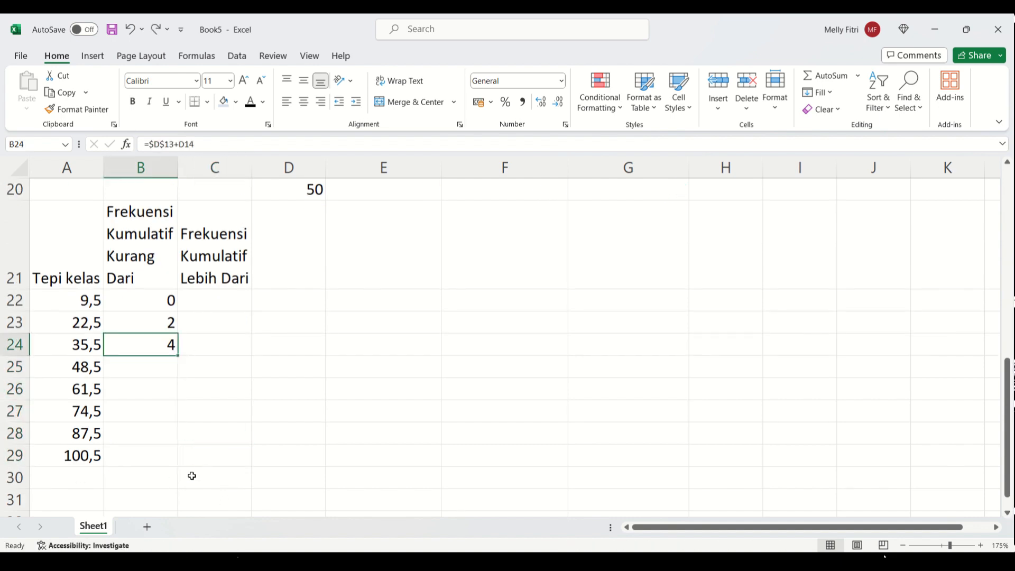
Enter the formula =B24+D15 in cell B25 for the less-than cumulative frequency at boundary 48,5.
{"action": "double_click", "coordinate": [159, 347]}
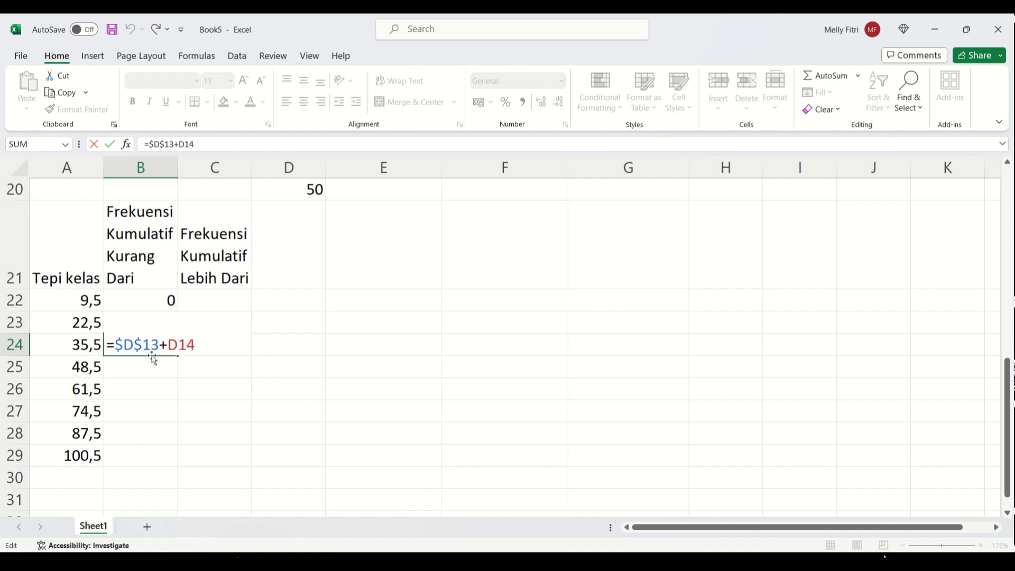
{"action": "key", "text": "Return"}
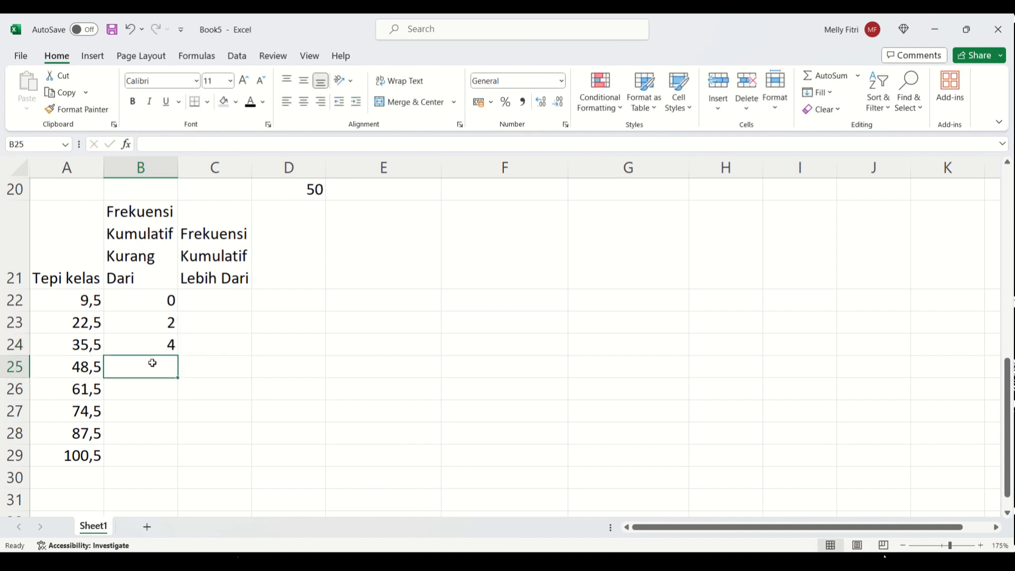
{"action": "type", "text": "="}
{"action": "left_click", "coordinate": [152, 351]}
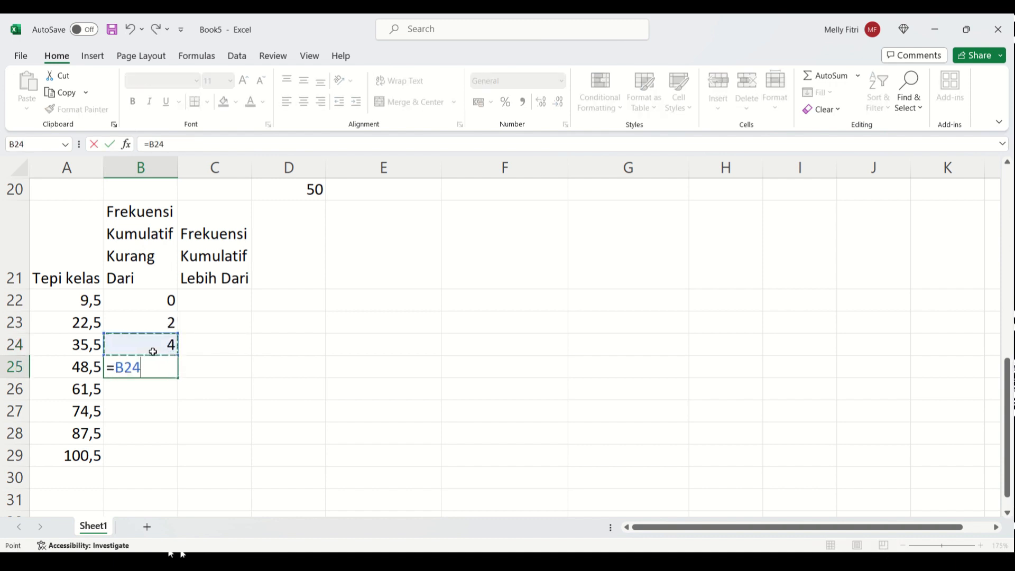
{"action": "type", "text": "+"}
{"action": "scroll", "coordinate": [248, 343], "scroll_direction": "up", "scroll_amount": 3}
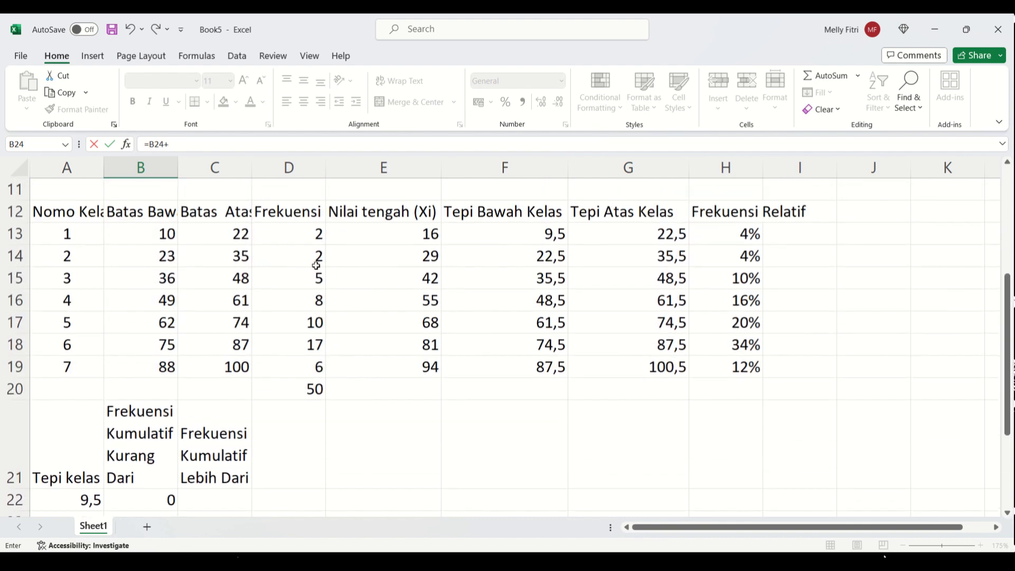
{"action": "left_click", "coordinate": [312, 276]}
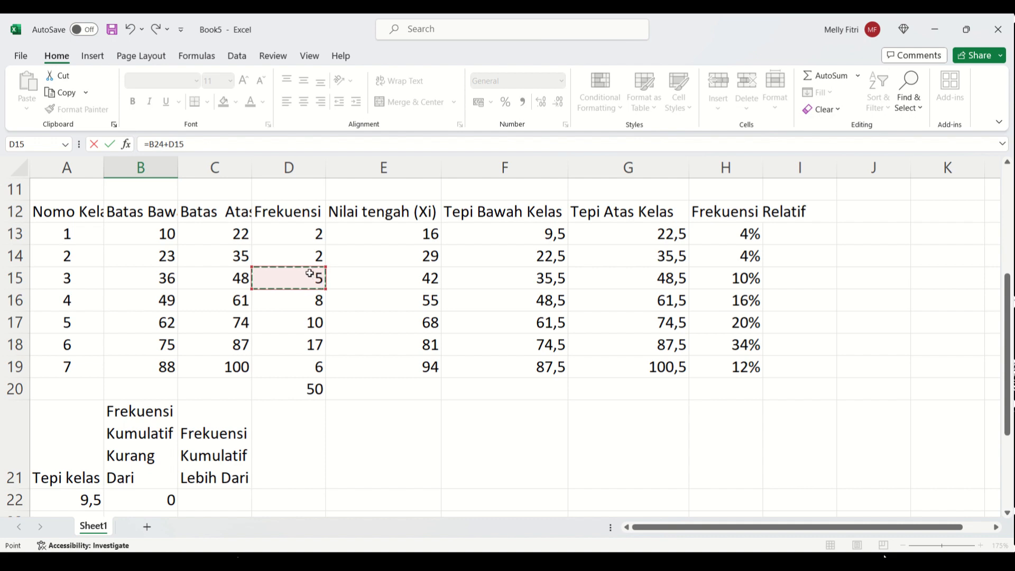
{"action": "key", "text": "Return"}
Fill the formula in B25 down to B29 to complete the less-than cumulative frequencies up to boundary 100,5.
{"action": "left_click", "coordinate": [152, 481]}
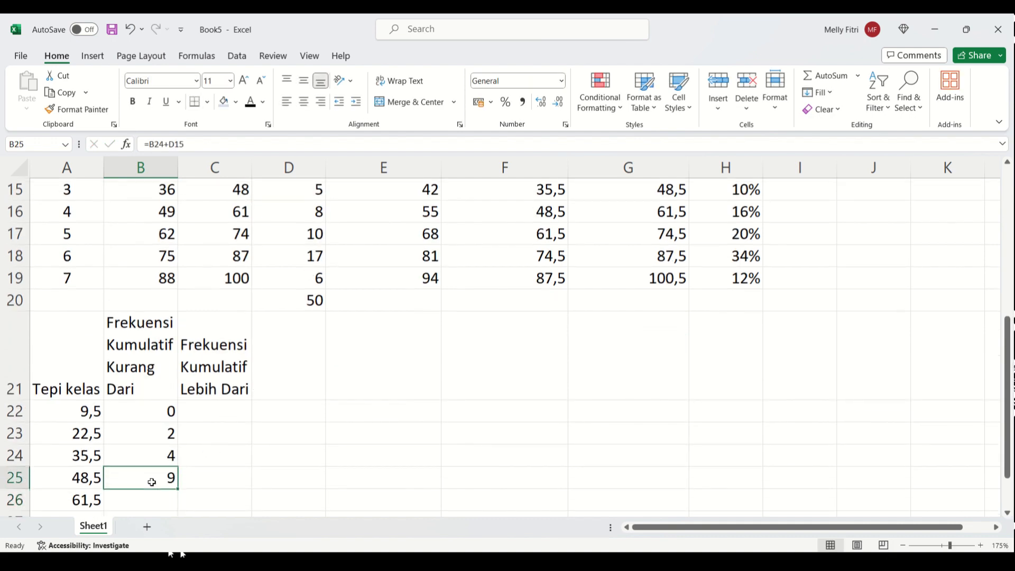
{"action": "left_click_drag", "start_coordinate": [177, 488], "coordinate": [178, 505]}
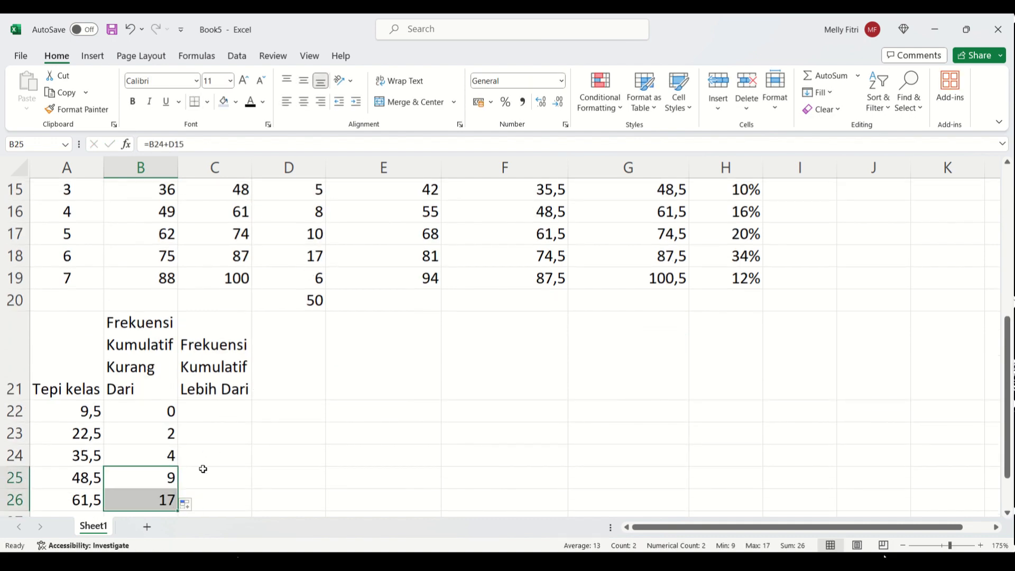
{"action": "scroll", "coordinate": [202, 469], "scroll_direction": "down", "scroll_amount": 1}
{"action": "left_click_drag", "start_coordinate": [177, 444], "coordinate": [177, 507]}
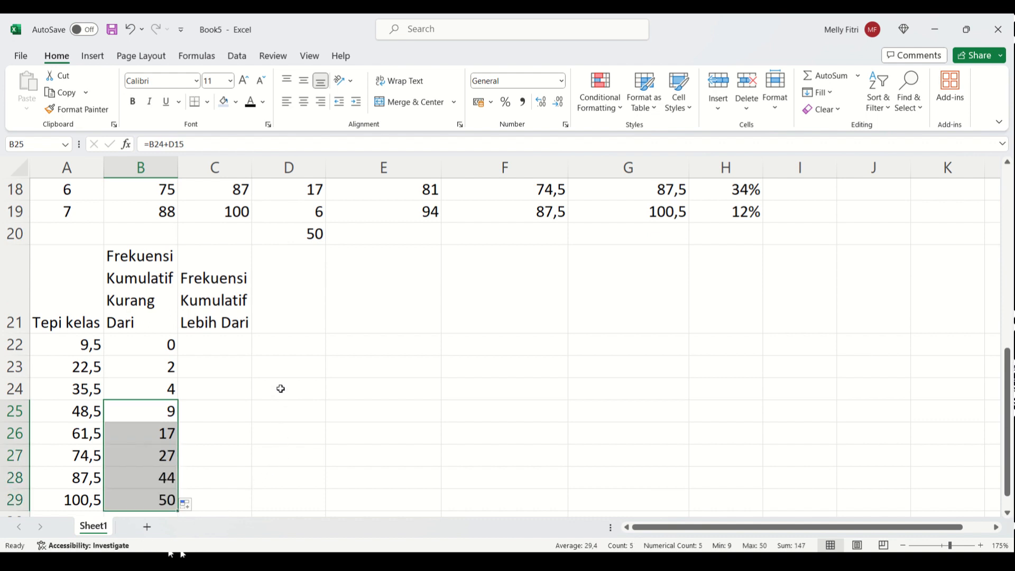
Compare the formulas in B23 and B24, and try copying the absolute-reference formula from B24 down to B29 again.
{"action": "left_click", "coordinate": [162, 376]}
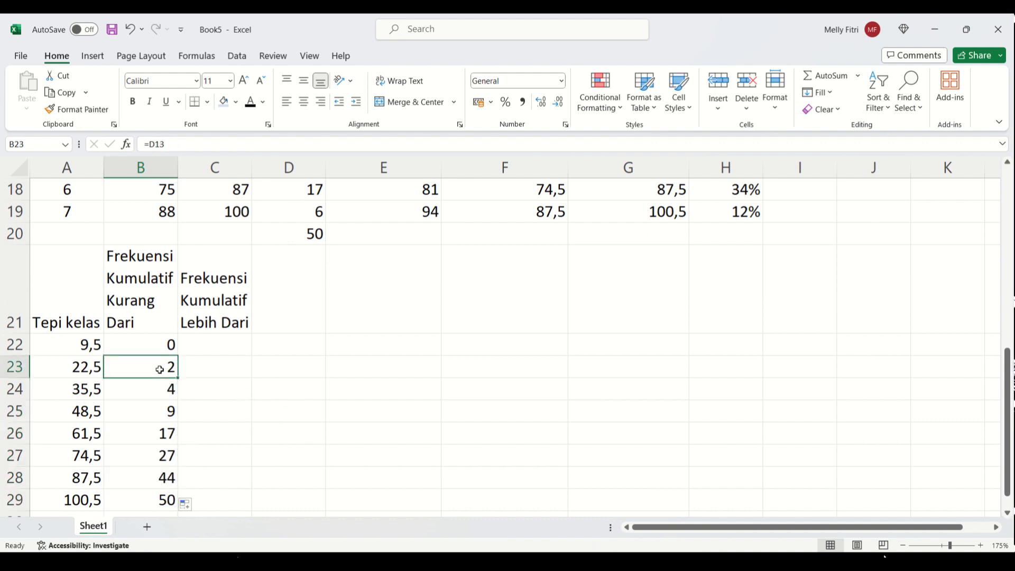
{"action": "left_click", "coordinate": [162, 389]}
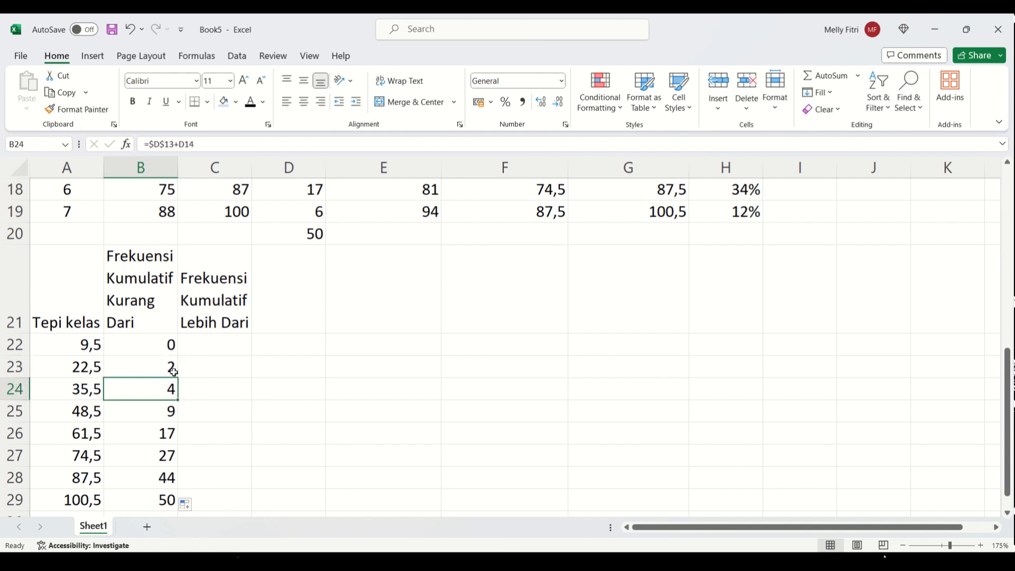
{"action": "left_click_drag", "start_coordinate": [180, 400], "coordinate": [178, 504]}
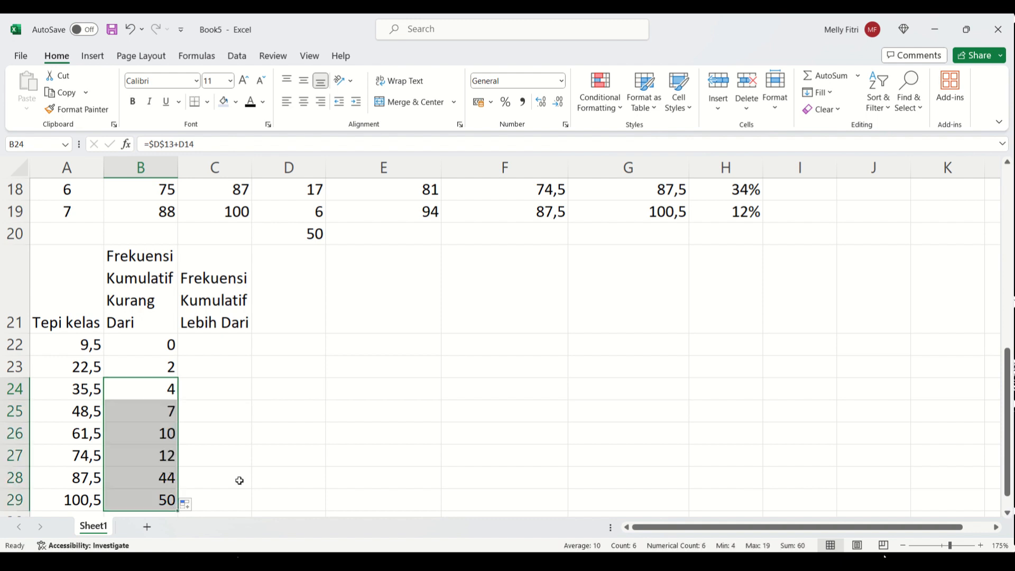
{"action": "key", "text": "ctrl+z"}
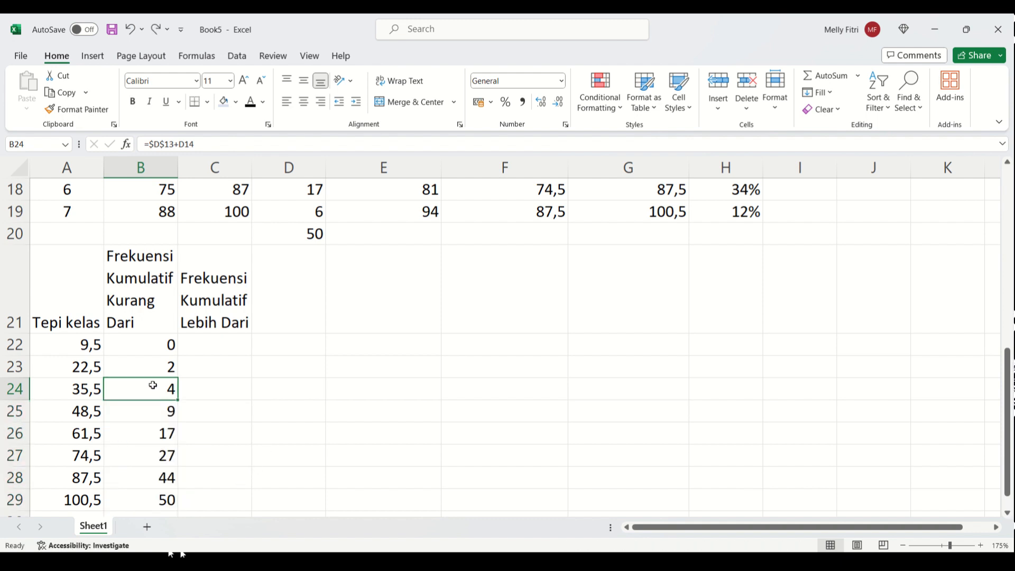
Remove the absolute row lock from the D13 reference in the B24 formula.
{"action": "double_click", "coordinate": [151, 388]}
{"action": "key", "text": "BackSpace"}
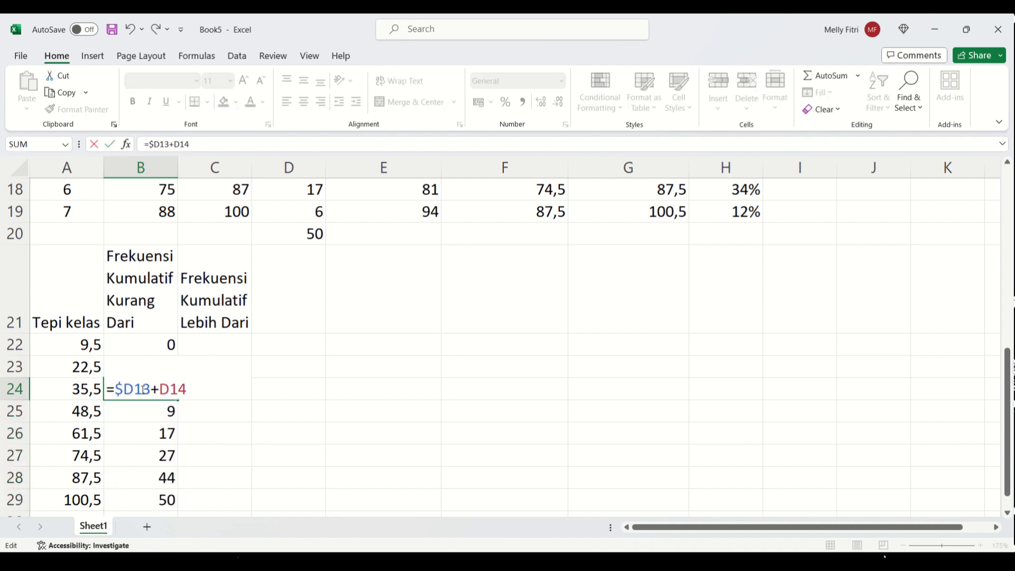
{"action": "key", "text": "Return"}
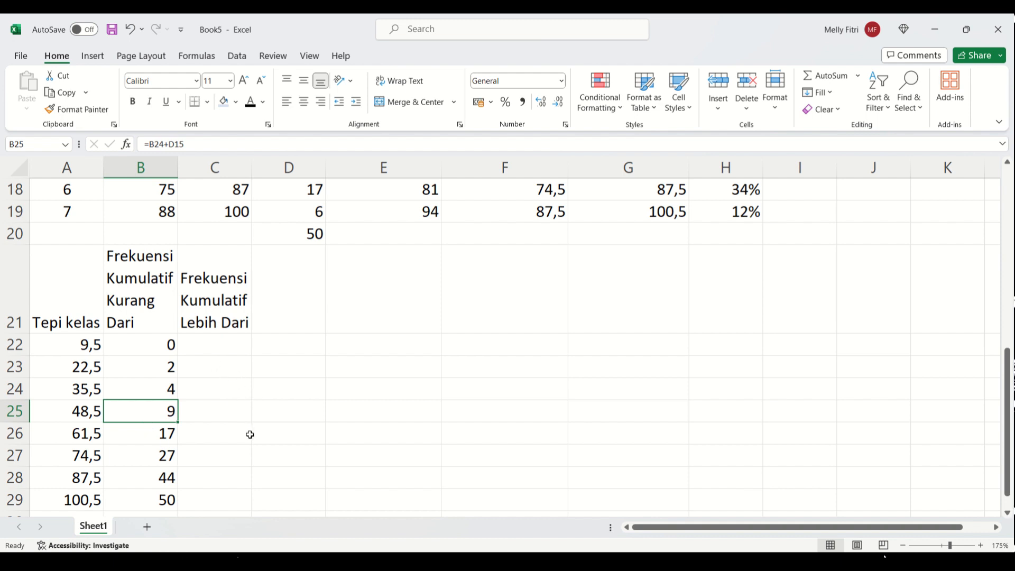
Reference the total frequency D20 in cell C22 as the more-than cumulative frequency for boundary 9,5.
{"action": "scroll", "coordinate": [250, 434], "scroll_direction": "up", "scroll_amount": 1}
{"action": "left_click", "coordinate": [85, 411]}
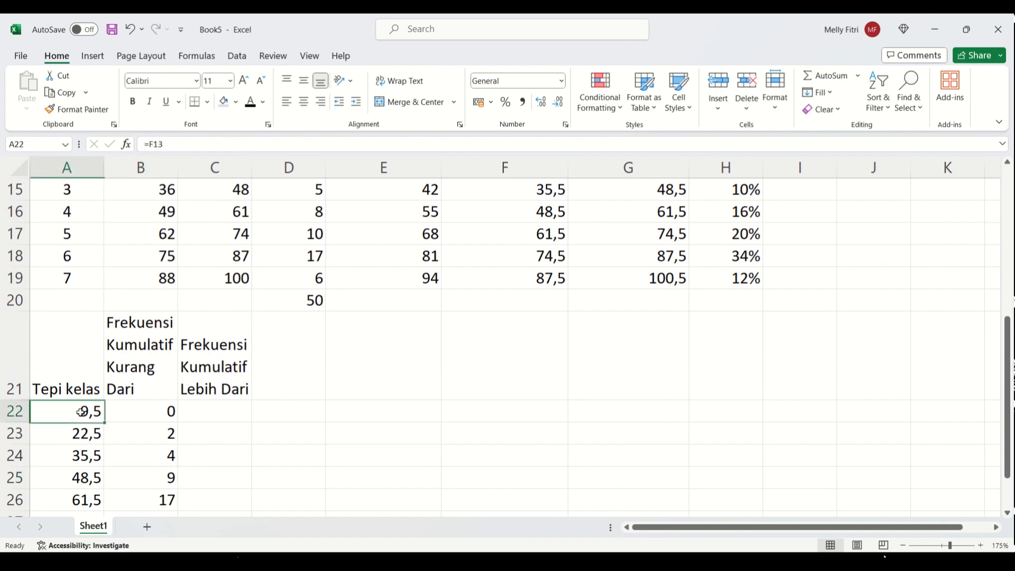
{"action": "scroll", "coordinate": [172, 386], "scroll_direction": "up", "scroll_amount": 2}
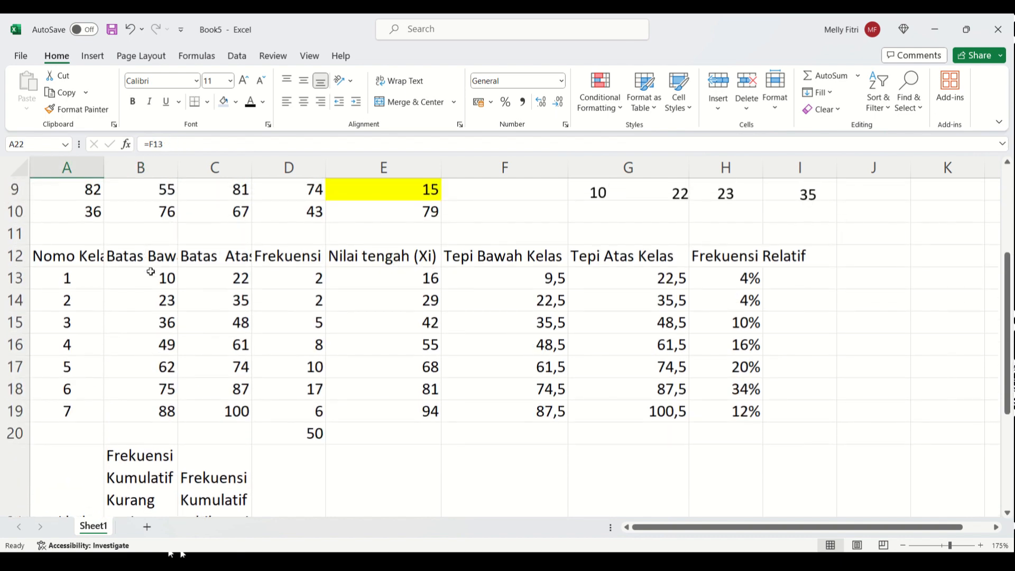
{"action": "left_click_drag", "start_coordinate": [311, 278], "coordinate": [312, 430]}
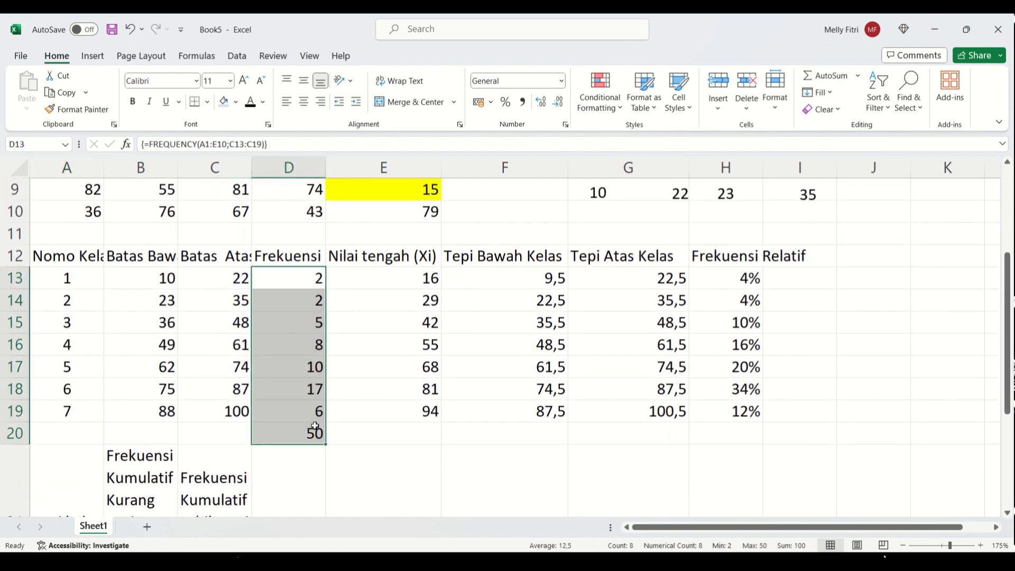
{"action": "left_click", "coordinate": [311, 430]}
{"action": "scroll", "coordinate": [227, 473], "scroll_direction": "down", "scroll_amount": 1}
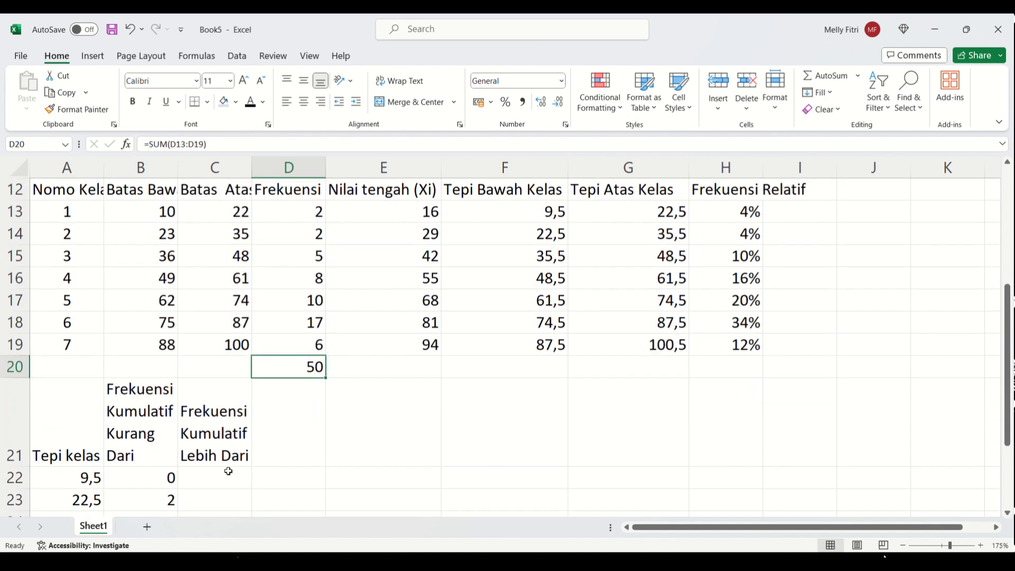
{"action": "left_click", "coordinate": [223, 477]}
{"action": "type", "text": "="}
{"action": "left_click", "coordinate": [259, 365]}
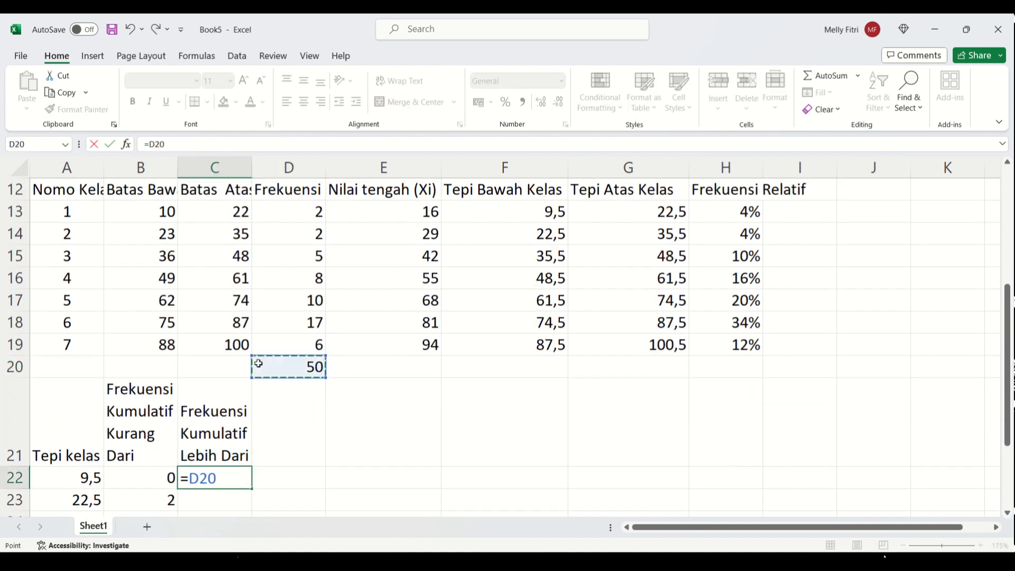
{"action": "key", "text": "Return"}
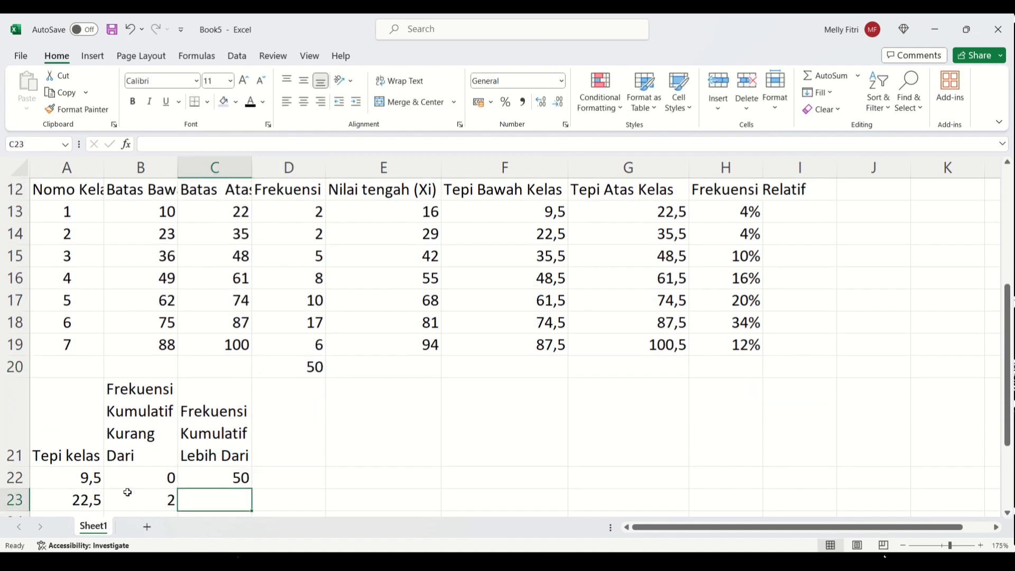
Enter the formula =C22-D13 in cell C23 for the more-than cumulative frequency at boundary 22,5.
{"action": "left_click", "coordinate": [235, 220]}
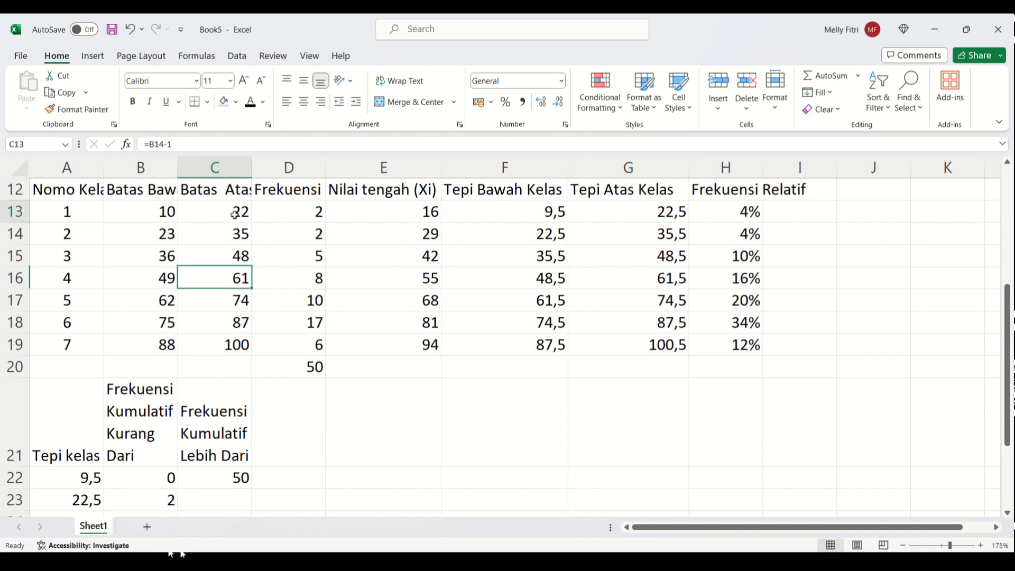
{"action": "left_click", "coordinate": [296, 219]}
{"action": "left_click_drag", "start_coordinate": [261, 216], "coordinate": [165, 212]}
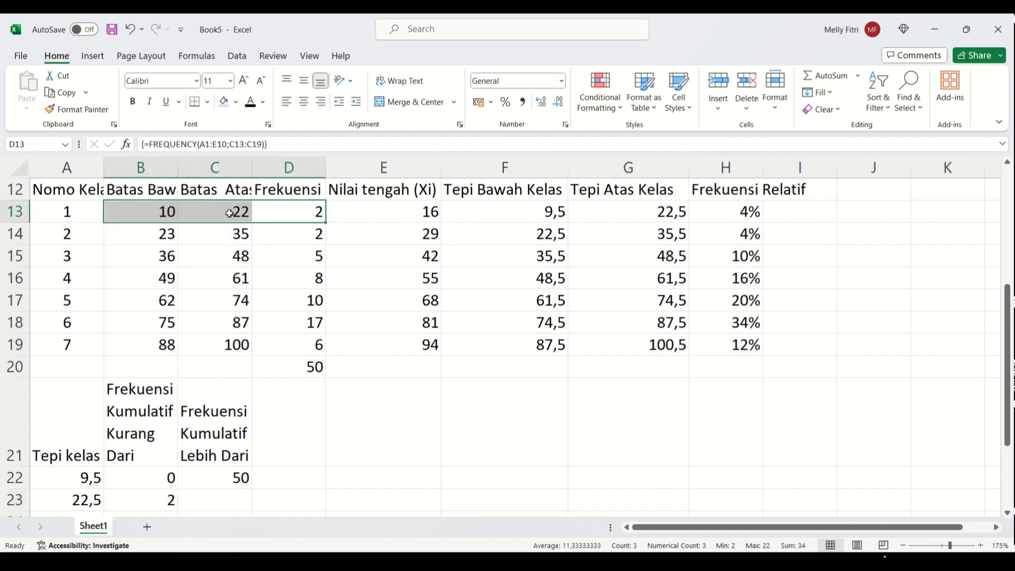
{"action": "left_click", "coordinate": [213, 497]}
{"action": "type", "text": "="}
{"action": "left_click", "coordinate": [215, 478]}
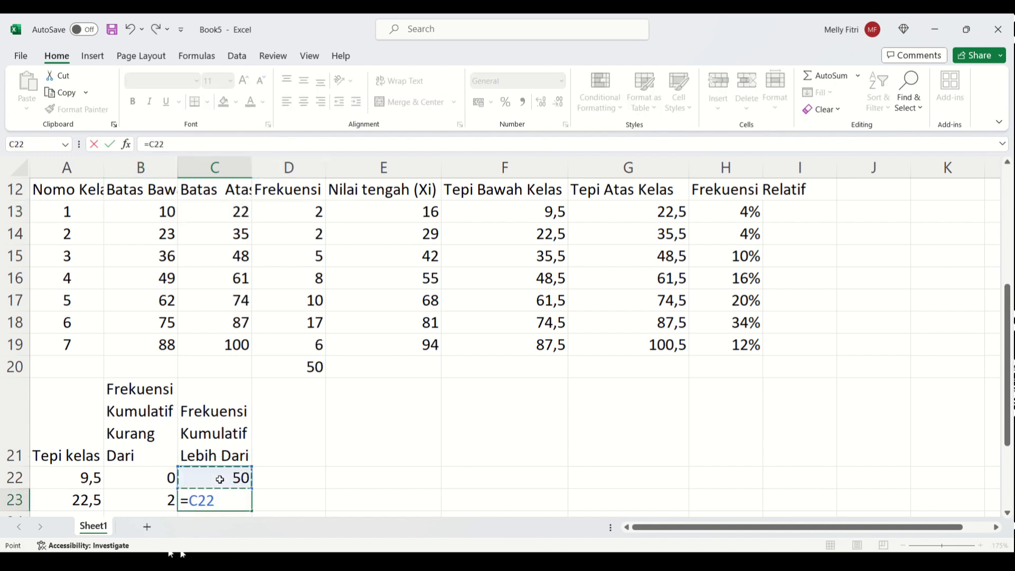
{"action": "type", "text": "-"}
{"action": "left_click", "coordinate": [301, 220]}
{"action": "key", "text": "Return"}
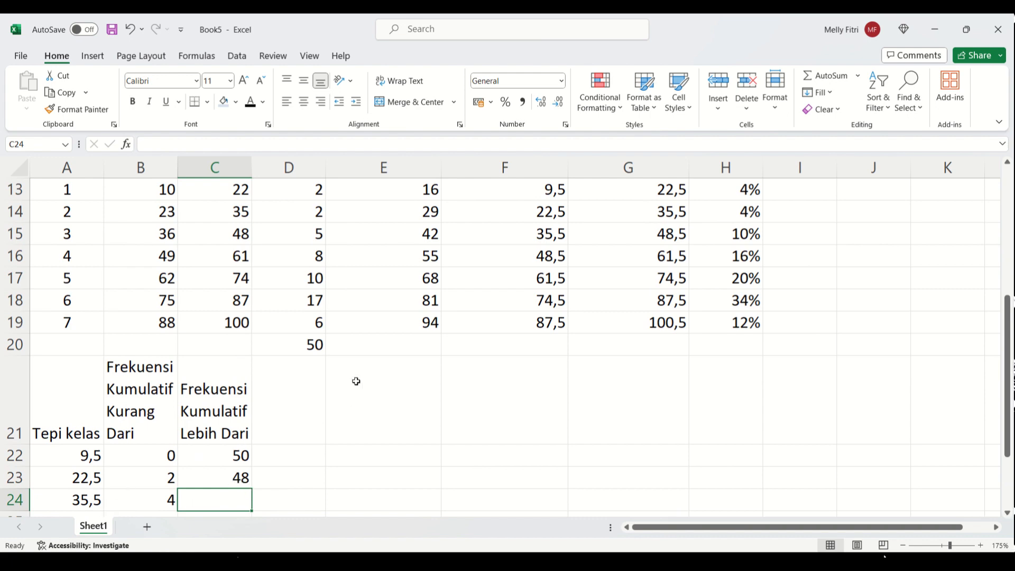
Check the class frequencies for boundary 35,5 and fill the formula in C23 down to C29 to complete the more-than cumulative frequencies.
{"action": "scroll", "coordinate": [356, 380], "scroll_direction": "up", "scroll_amount": 1}
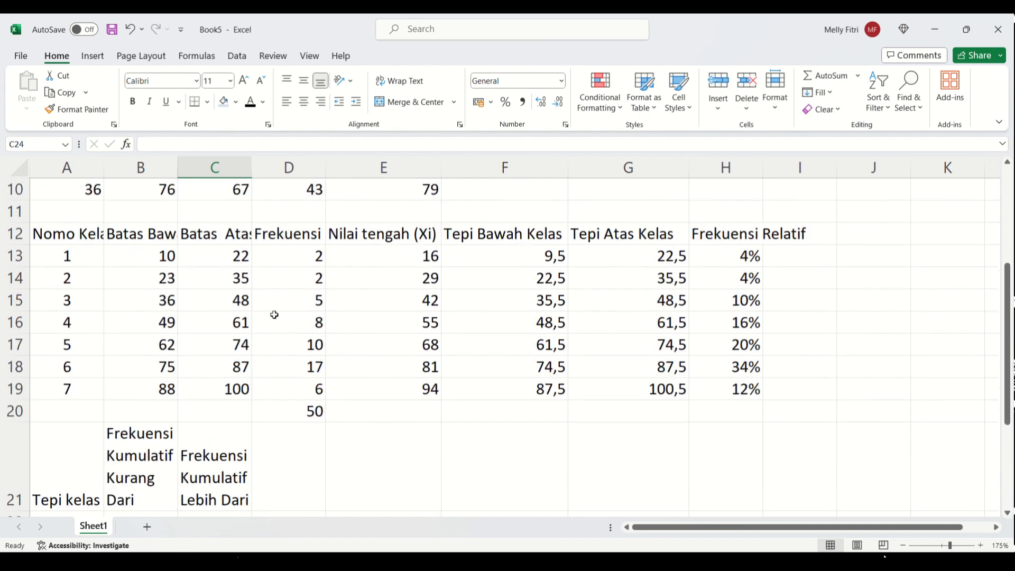
{"action": "left_click", "coordinate": [237, 300]}
{"action": "left_click_drag", "start_coordinate": [288, 301], "coordinate": [294, 383]}
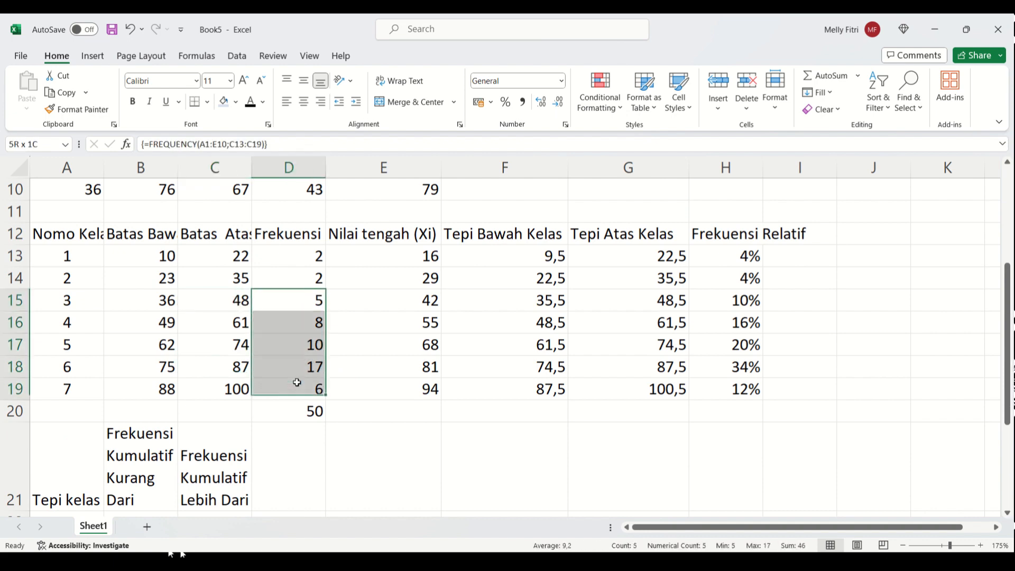
{"action": "left_click_drag", "start_coordinate": [317, 272], "coordinate": [316, 256]}
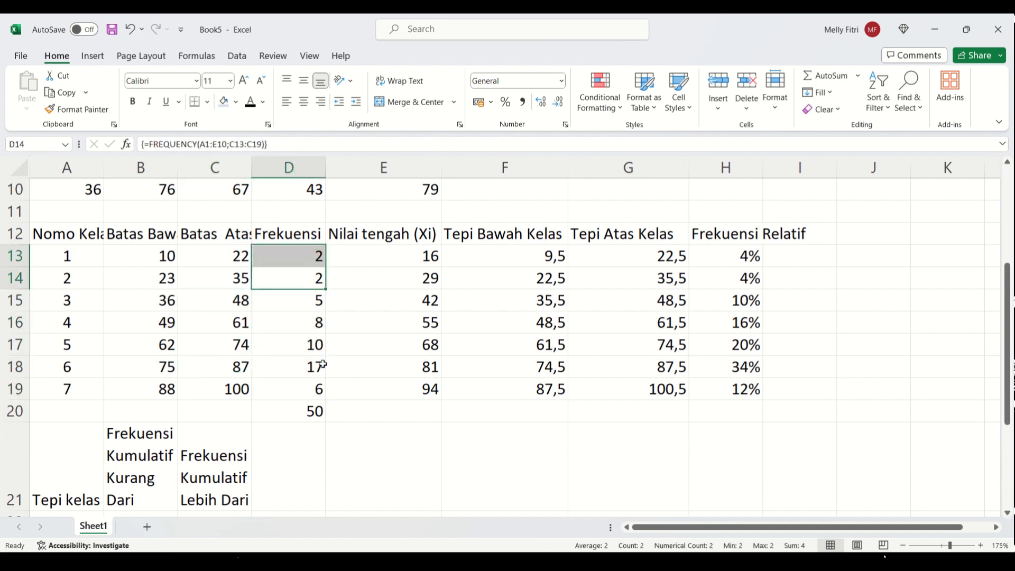
{"action": "scroll", "coordinate": [315, 396], "scroll_direction": "down", "scroll_amount": 1}
{"action": "left_click", "coordinate": [237, 478]}
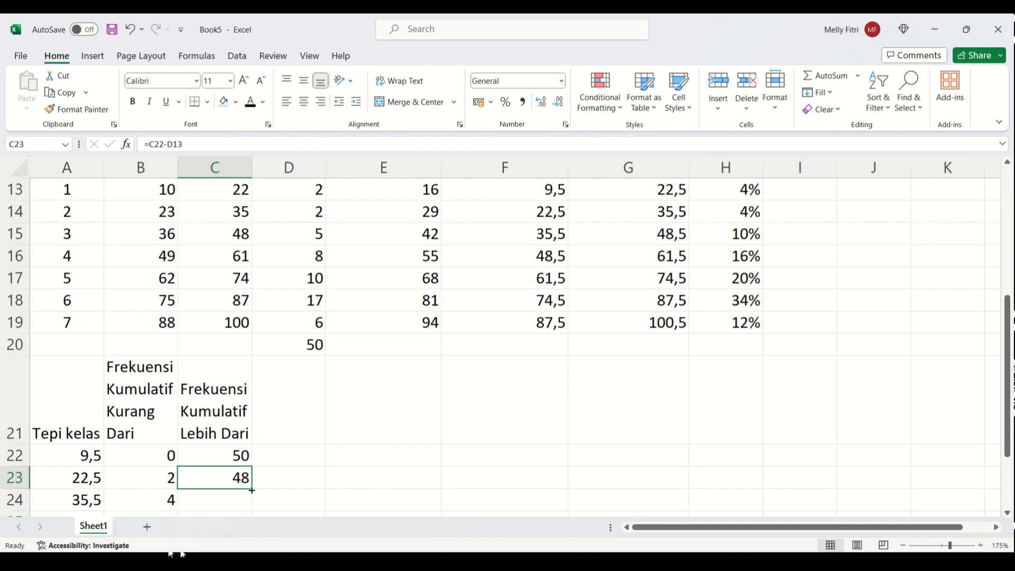
{"action": "left_click_drag", "start_coordinate": [252, 489], "coordinate": [253, 507]}
{"action": "scroll", "coordinate": [277, 475], "scroll_direction": "down", "scroll_amount": 1}
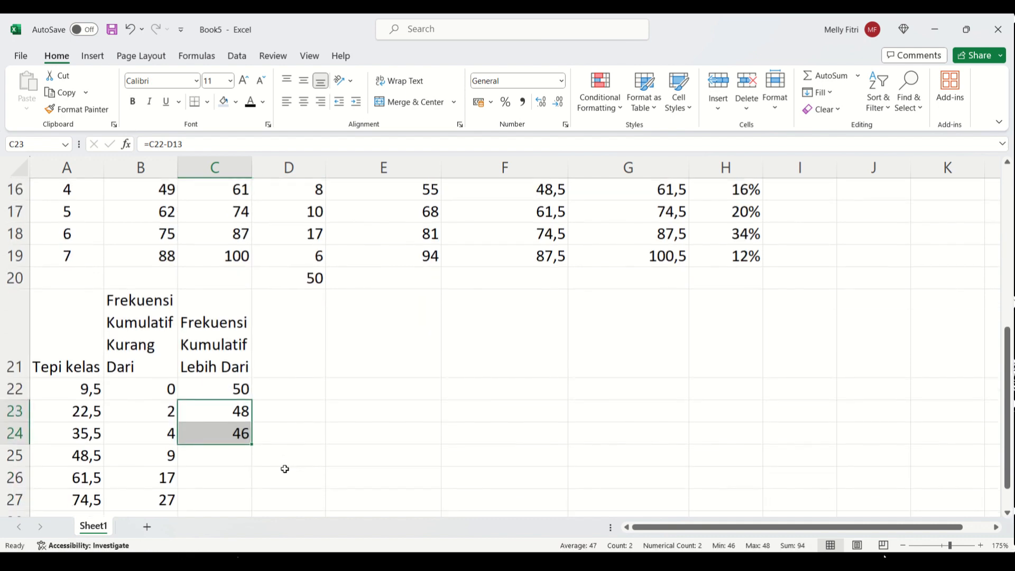
{"action": "left_click_drag", "start_coordinate": [252, 444], "coordinate": [253, 502]}
{"action": "scroll", "coordinate": [293, 460], "scroll_direction": "down", "scroll_amount": 2}
{"action": "left_click_drag", "start_coordinate": [253, 378], "coordinate": [253, 423]}
{"action": "left_click", "coordinate": [227, 414]}
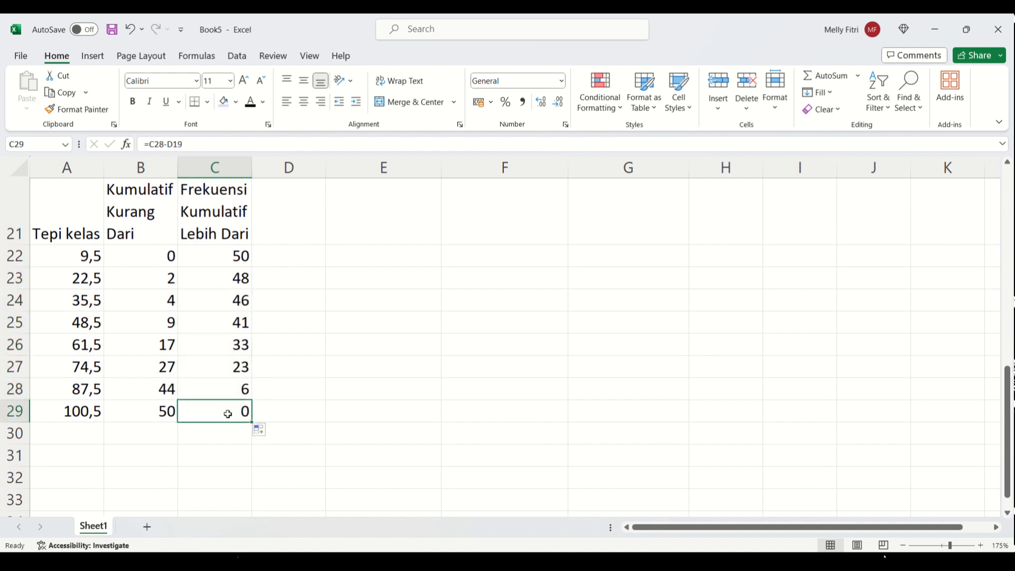